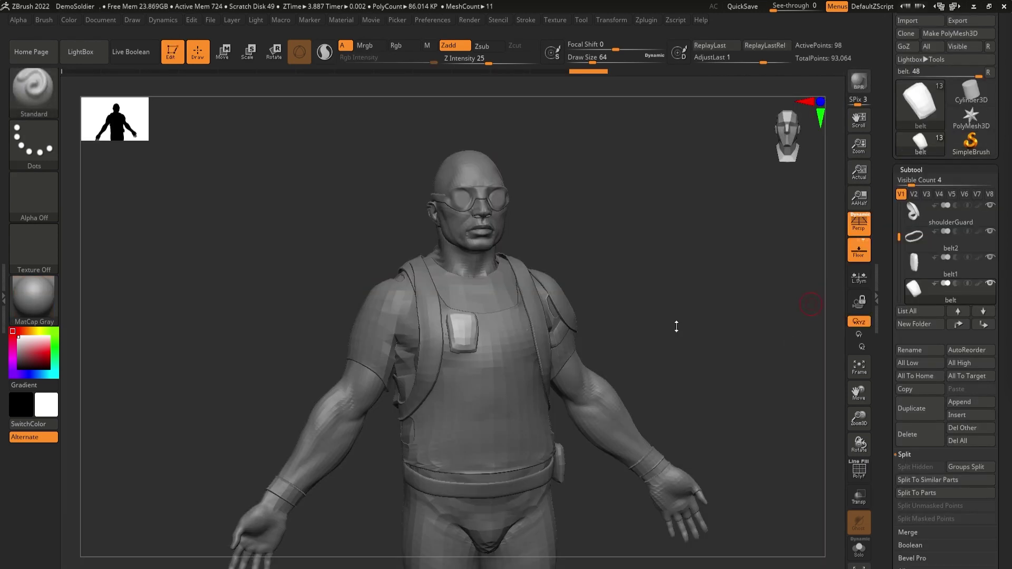
# Step: Open the Geometry Stager options and store the chest pouch's current placement as its Home Stage
pyautogui.moveTo(706, 324); pyautogui.dragTo(726, 327)
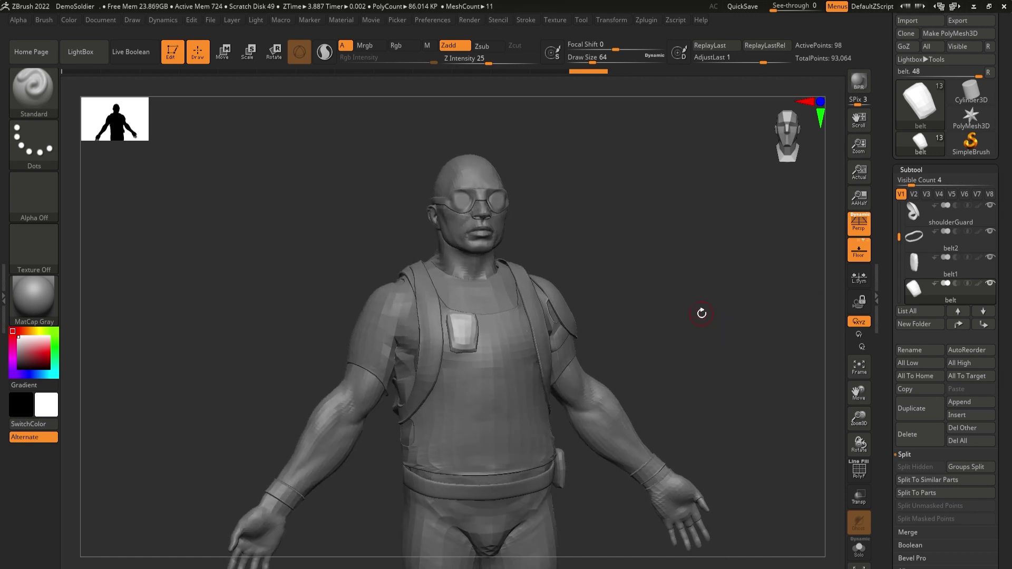
pyautogui.moveTo(700, 311); pyautogui.dragTo(641, 287)
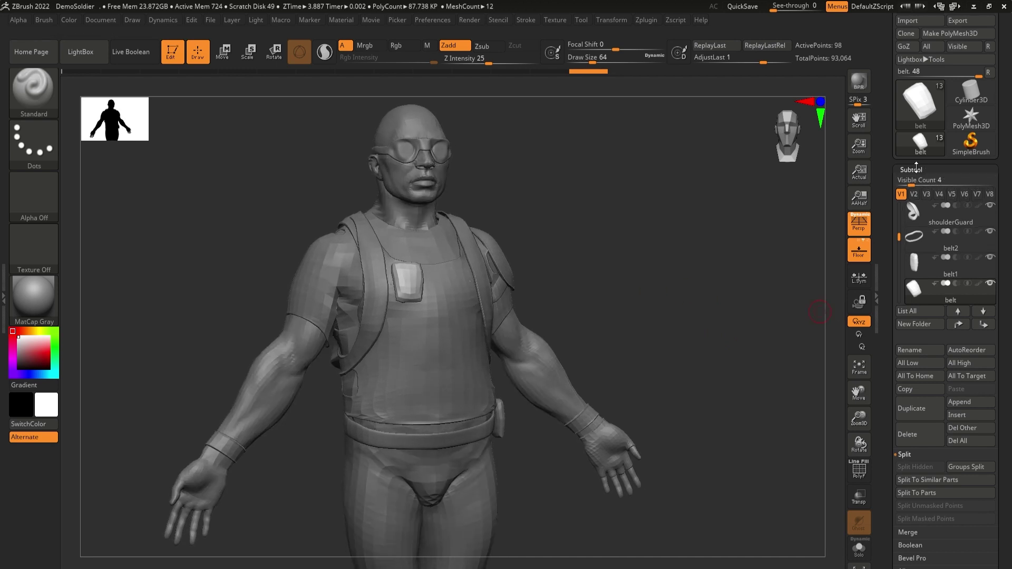
pyautogui.scroll(-5, 1004, 257)
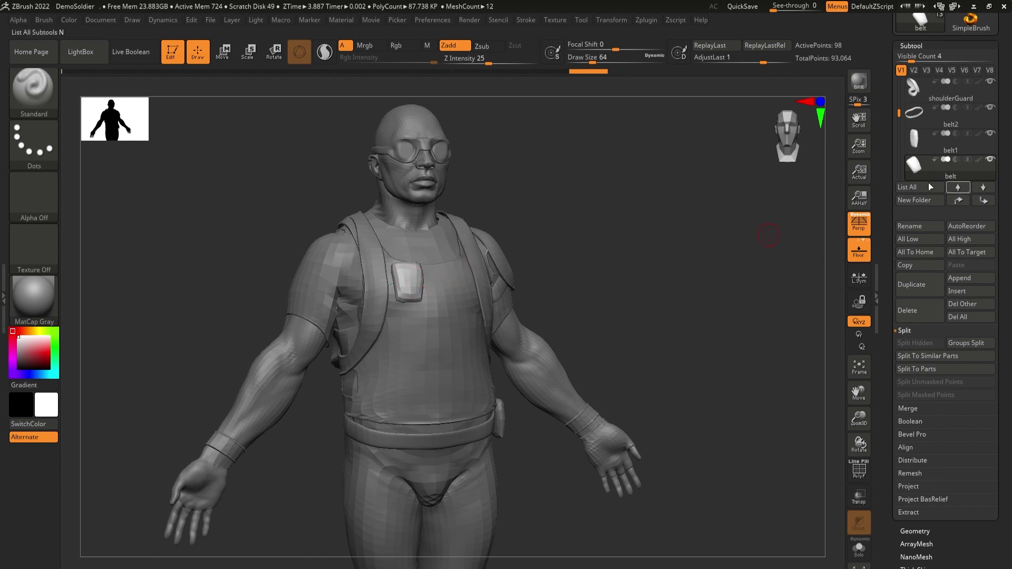
pyautogui.moveTo(949, 178)
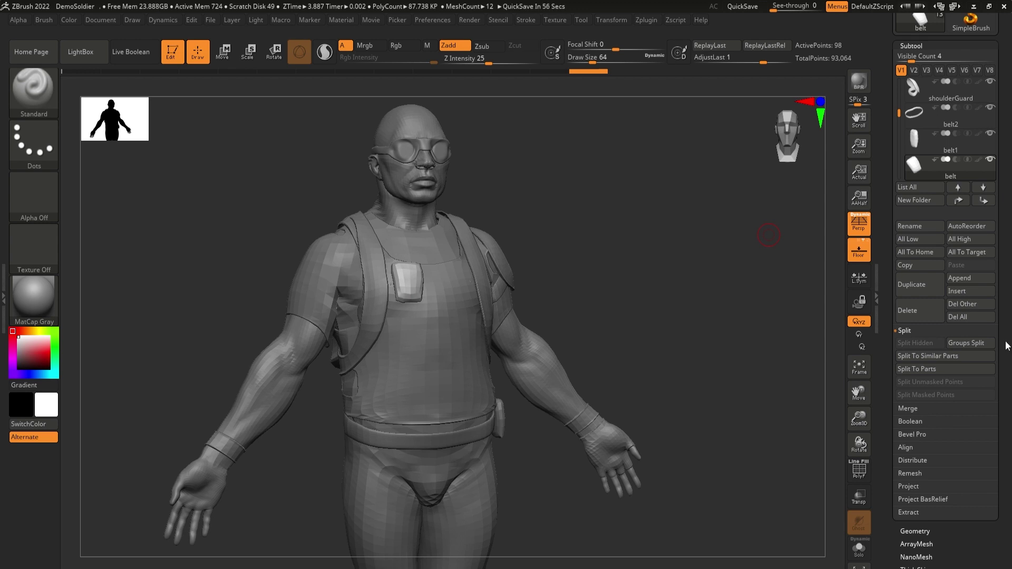
pyautogui.click(912, 46)
pyautogui.click(916, 59)
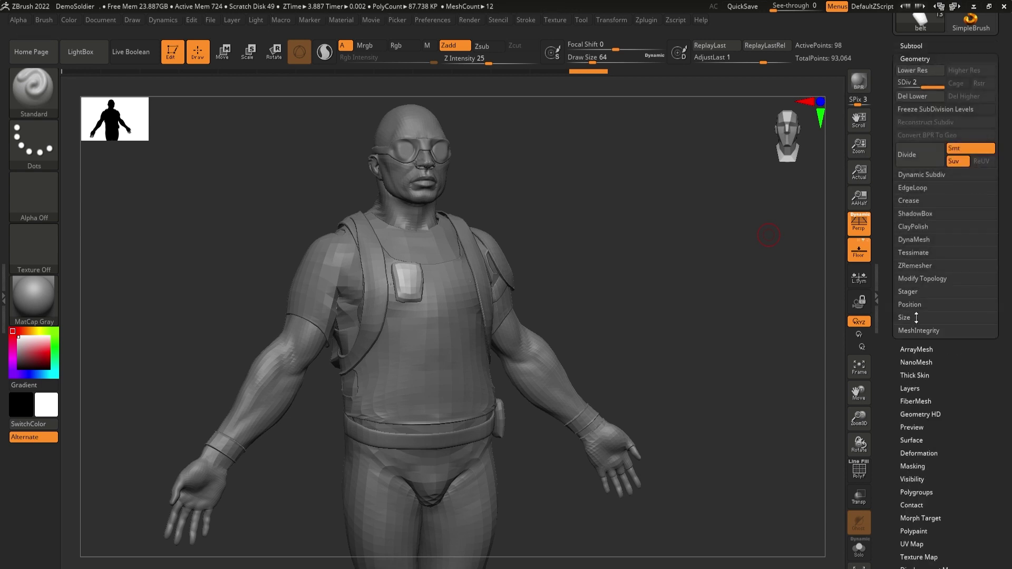
pyautogui.click(914, 292)
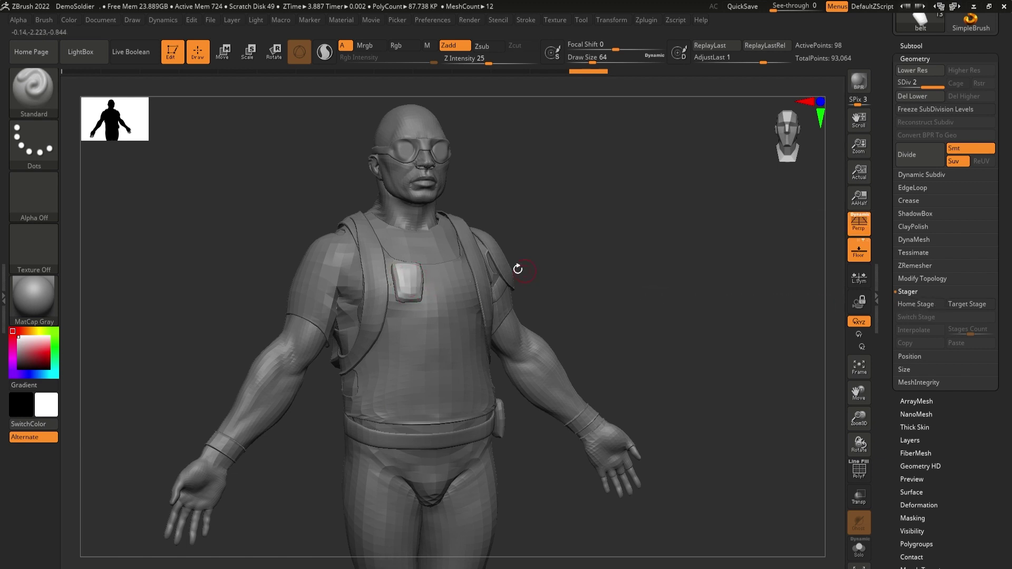
pyautogui.moveTo(589, 258); pyautogui.dragTo(569, 242)
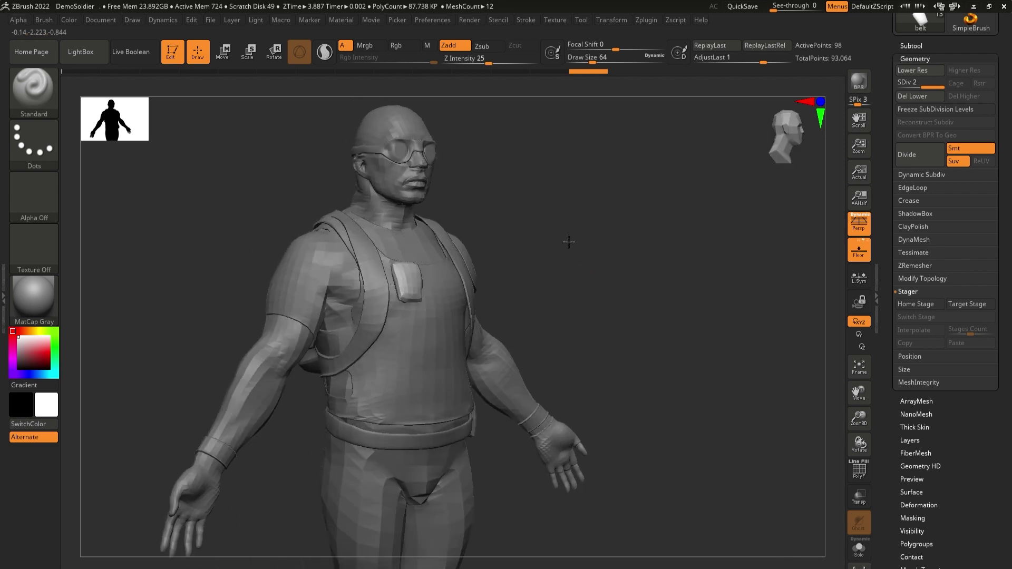
pyautogui.click(918, 305)
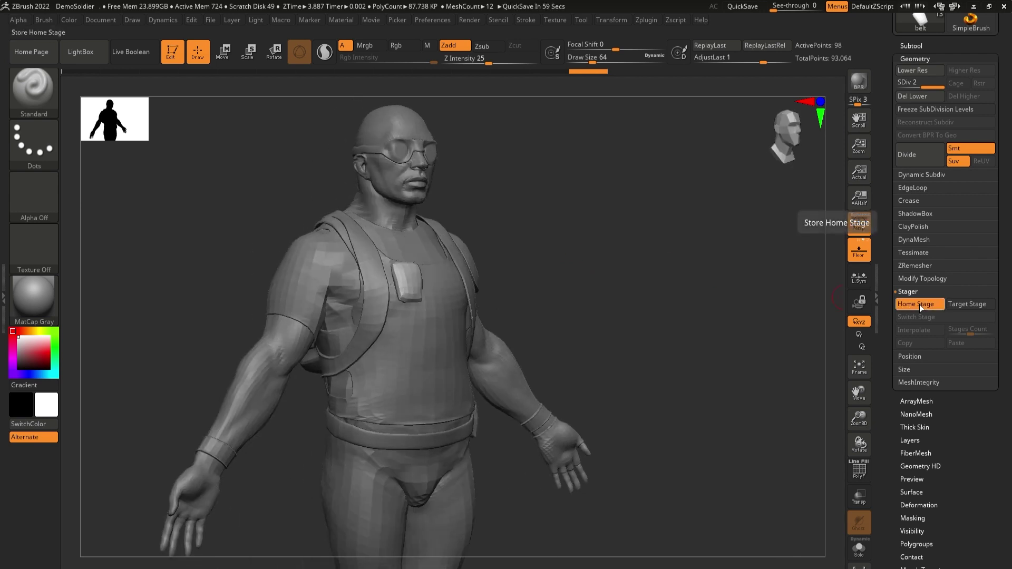
# Step: Move the chest pouch down the front of the torso to just above the belt and seat it against the body
pyautogui.moveTo(580, 255); pyautogui.dragTo(591, 283)
pyautogui.keyDown('alt'); pyautogui.click(406, 274); pyautogui.keyUp('alt')
pyautogui.moveTo(648, 267)
pyautogui.mouseDown()
pyautogui.moveTo(640, 221)
pyautogui.moveTo(644, 260)
pyautogui.moveTo(659, 274)
pyautogui.mouseUp()
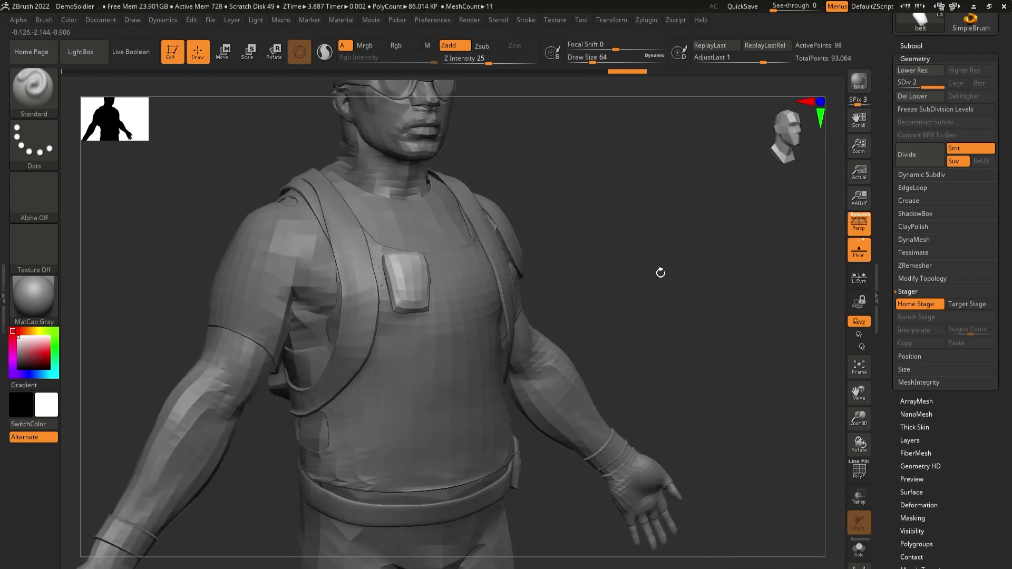
pyautogui.keyDown('alt'); pyautogui.click(413, 277); pyautogui.keyUp('alt')
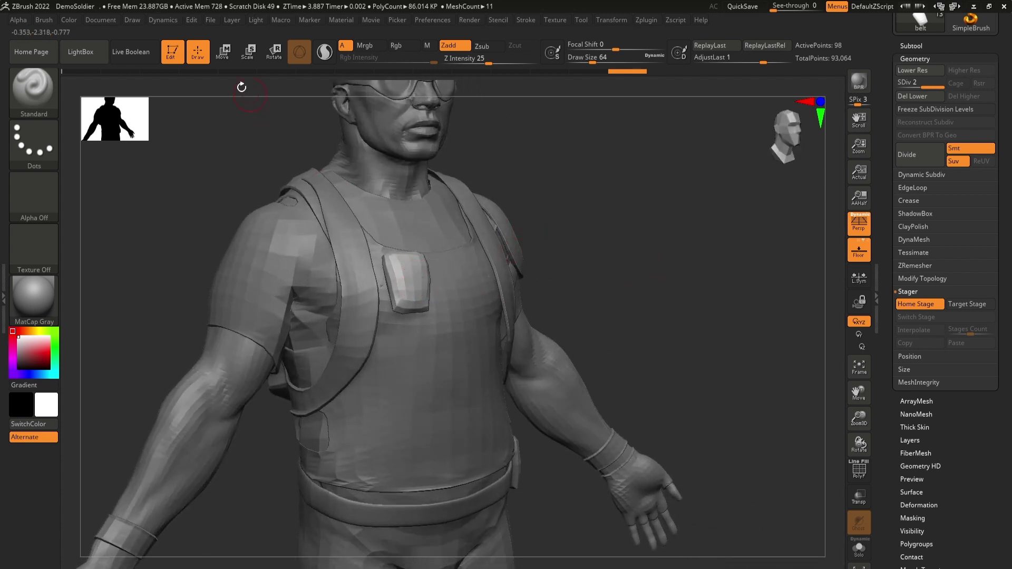
pyautogui.click(228, 58)
pyautogui.moveTo(402, 216); pyautogui.dragTo(411, 374)
pyautogui.moveTo(454, 450); pyautogui.dragTo(433, 445)
pyautogui.moveTo(536, 472); pyautogui.dragTo(599, 388)
pyautogui.moveTo(405, 365); pyautogui.dragTo(405, 390)
pyautogui.moveTo(625, 355)
pyautogui.mouseDown()
pyautogui.moveTo(665, 364)
pyautogui.moveTo(627, 362)
pyautogui.mouseUp()
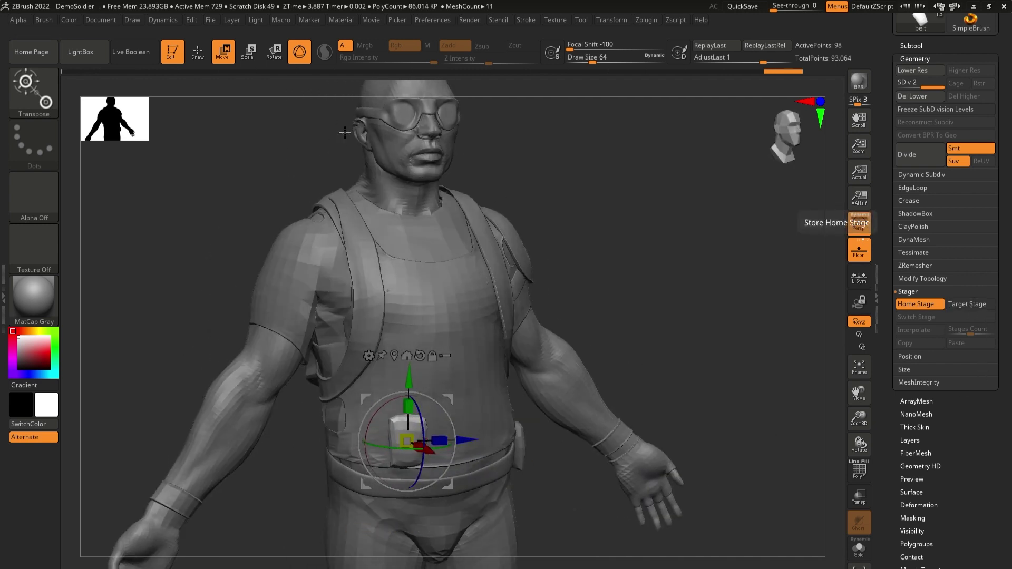
# Step: Store the pouch's placement above the belt as the Target Stage and delete its lower subdivision levels
pyautogui.click(203, 54)
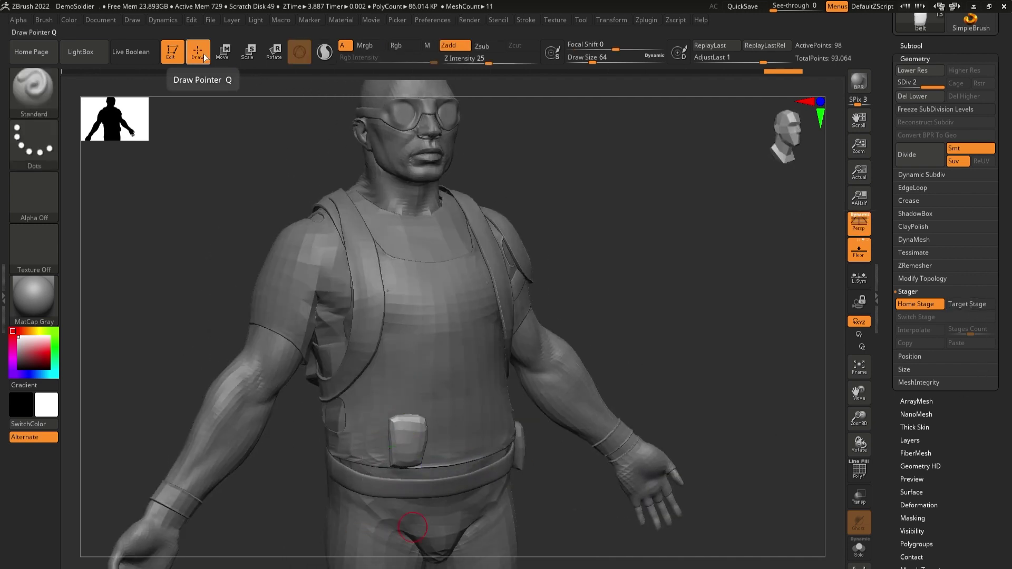
pyautogui.click(985, 306)
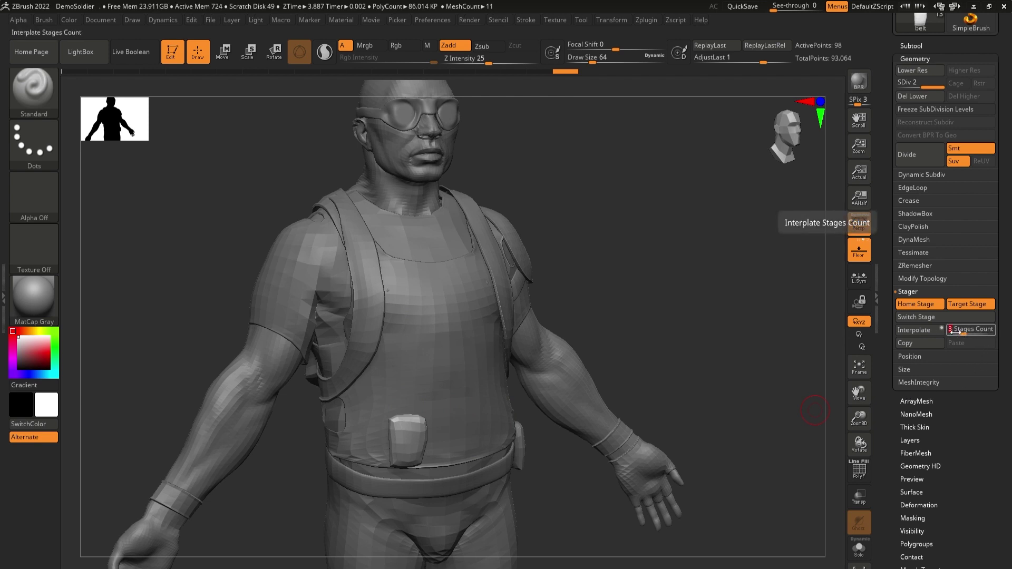
pyautogui.click(922, 331)
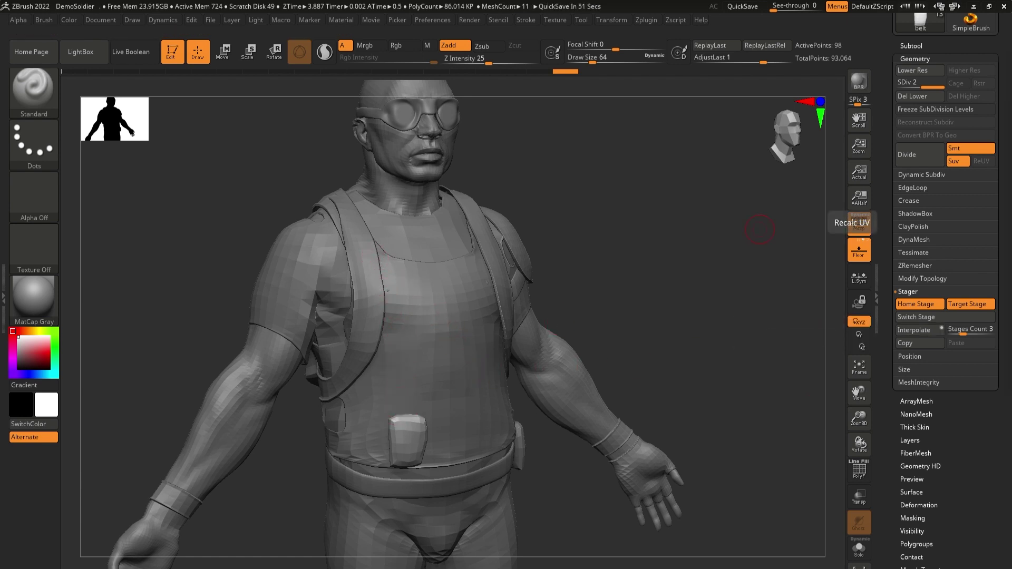
pyautogui.click(921, 96)
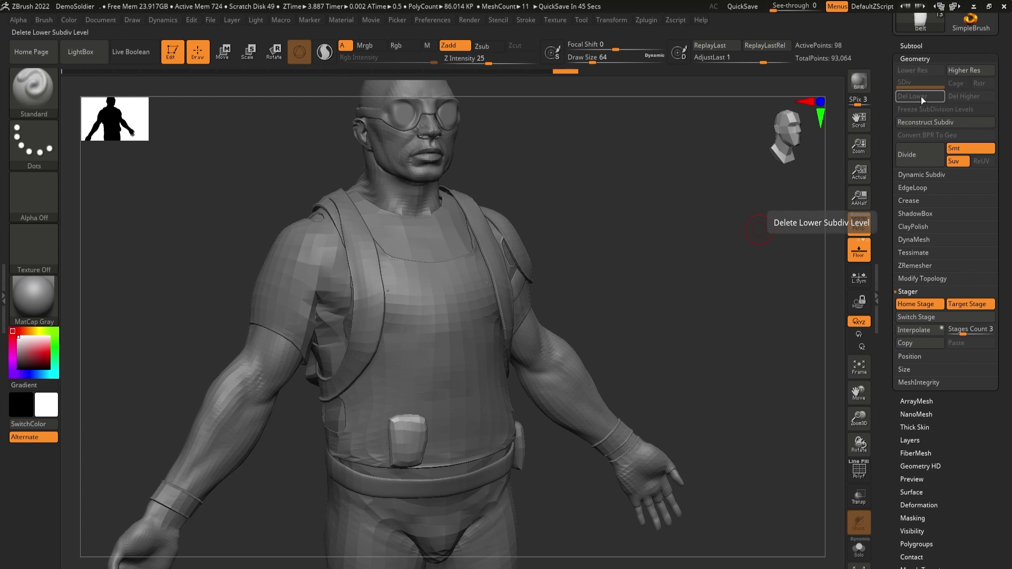
# Step: Interpolate the pouch between the home and target stages with a Stages Count of 3, and undo the interpolation
pyautogui.click(926, 333)
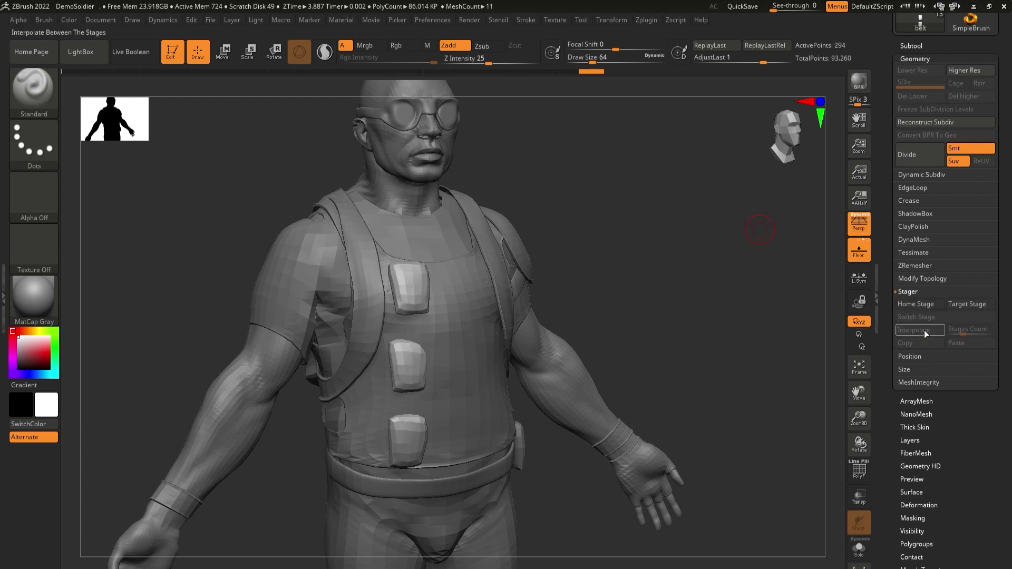
pyautogui.moveTo(623, 306); pyautogui.dragTo(537, 289)
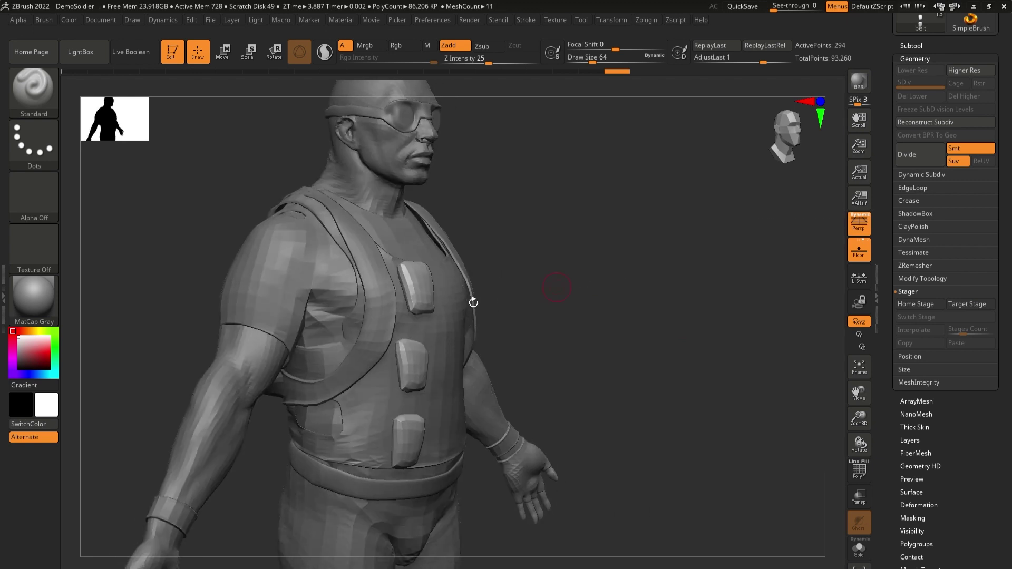
pyautogui.moveTo(692, 337); pyautogui.dragTo(670, 332)
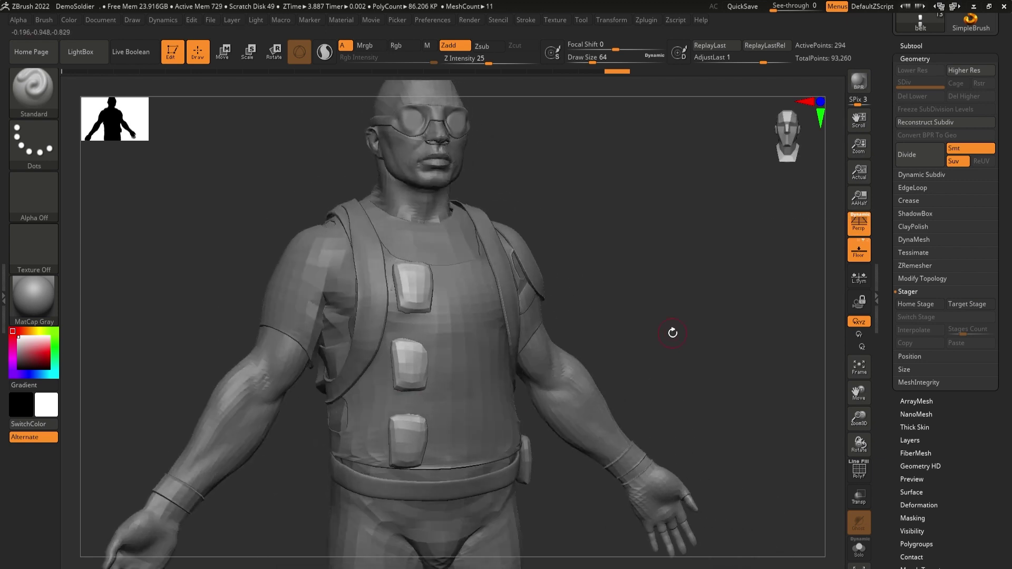
pyautogui.hotkey('ctrl', 'z')
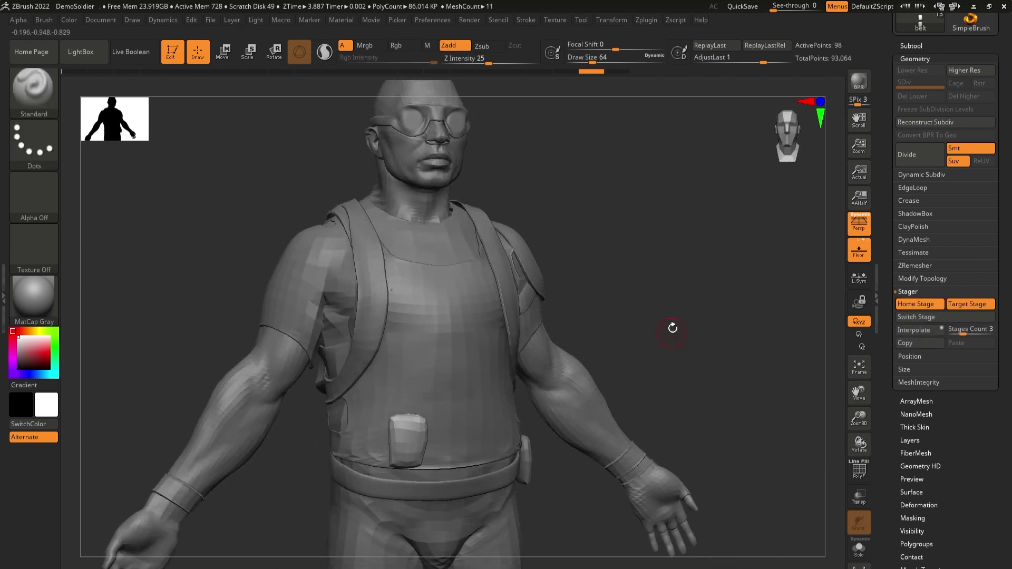
# Step: Switch the pouch to its home stage and back, and rotate it diagonally and shrink it above the belt
pyautogui.click(931, 318)
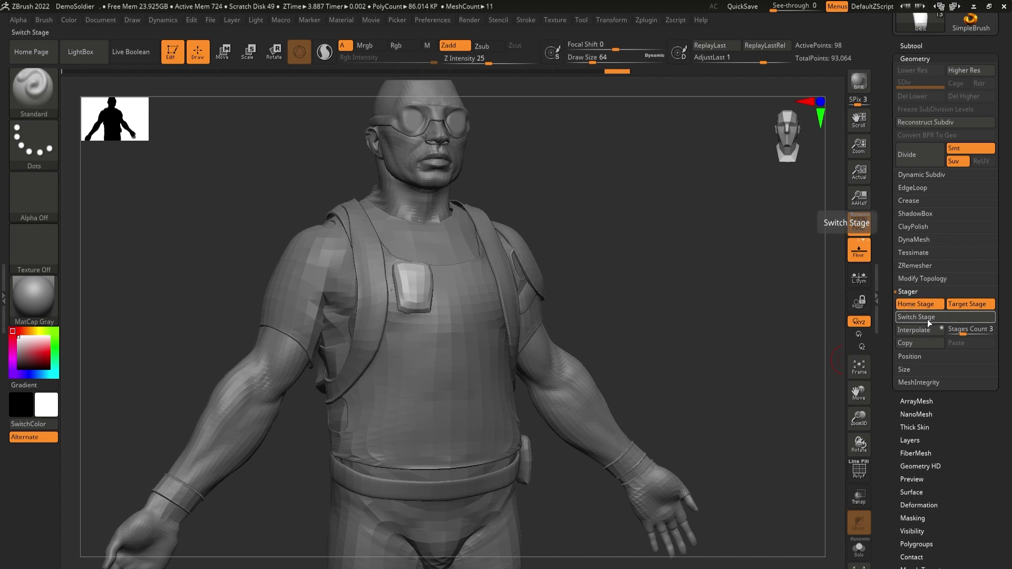
pyautogui.click(928, 319)
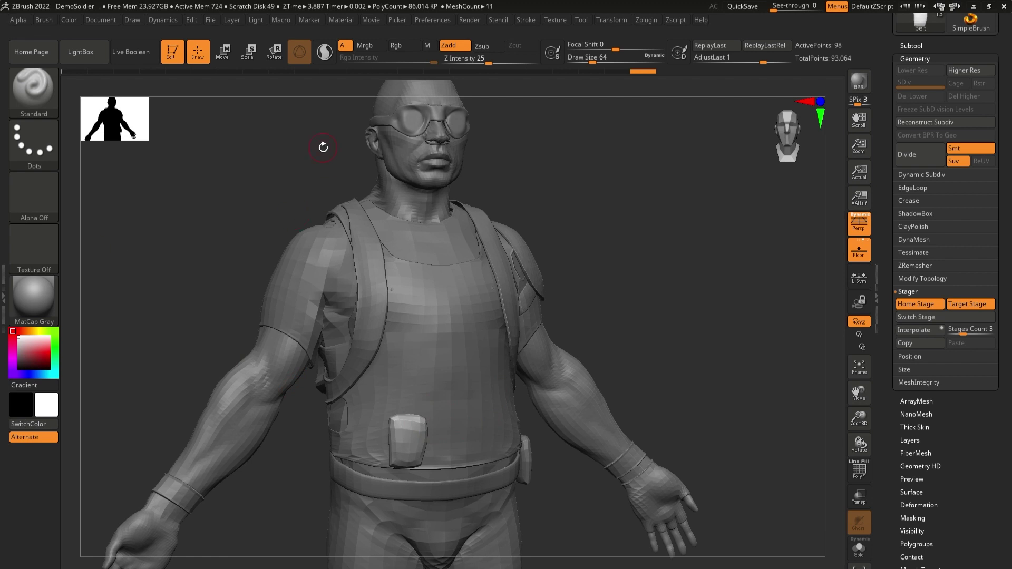
pyautogui.click(248, 51)
pyautogui.moveTo(408, 440); pyautogui.dragTo(616, 358)
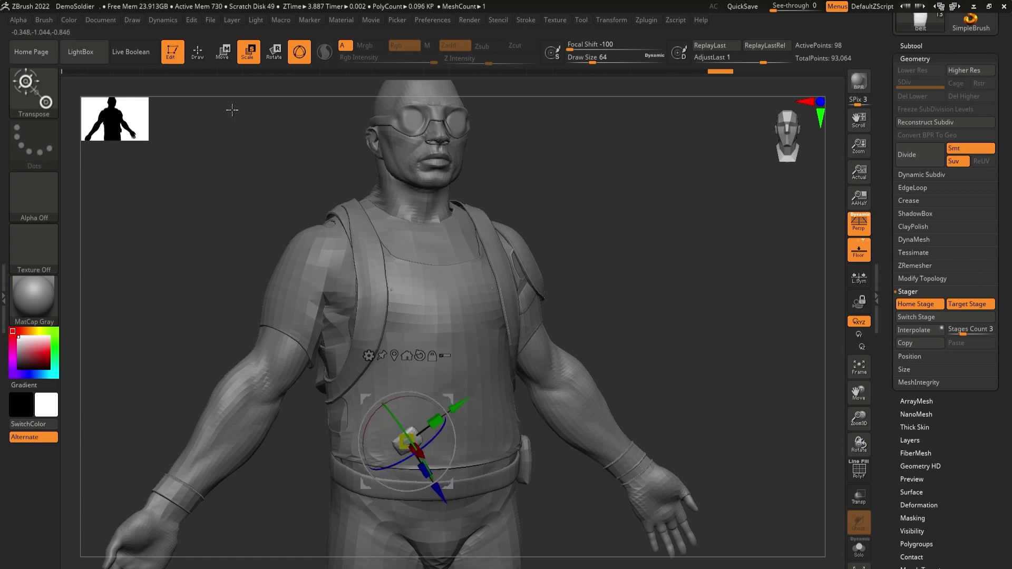
pyautogui.click(198, 53)
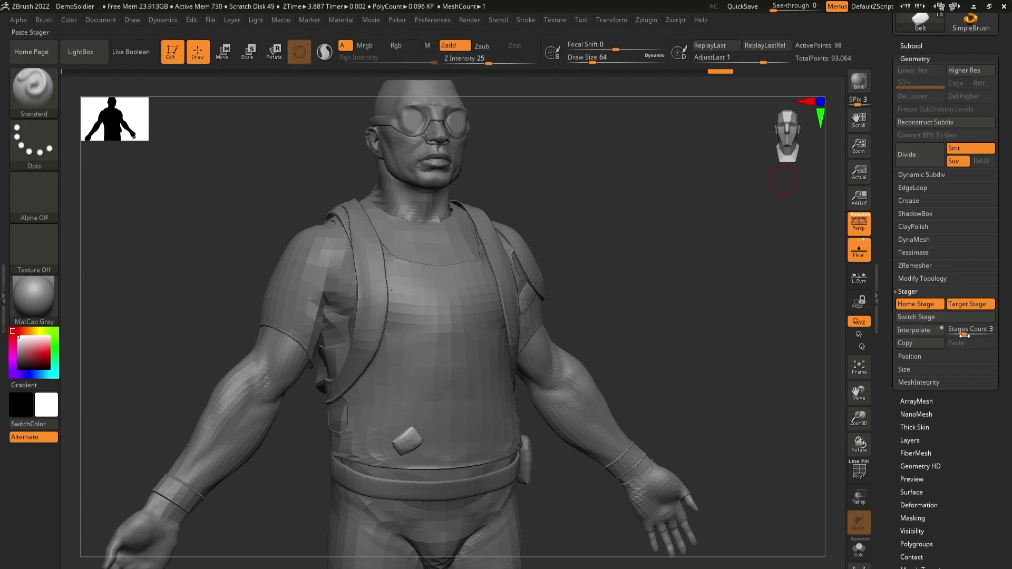
# Step: Set the Stages Count to 5 and try interpolating the pouch between its stages, undoing the interpolation
pyautogui.click(922, 330)
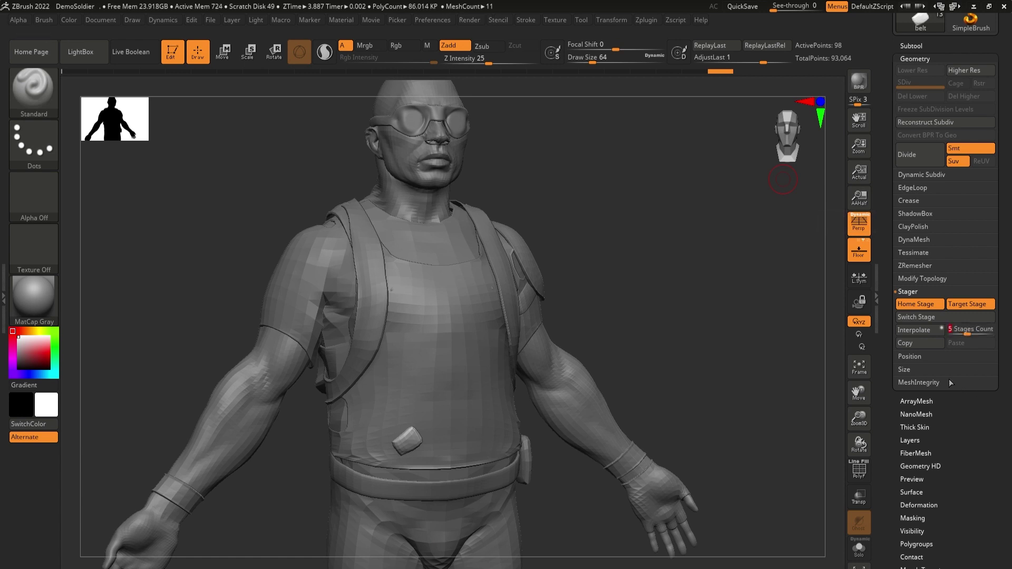
pyautogui.click(923, 331)
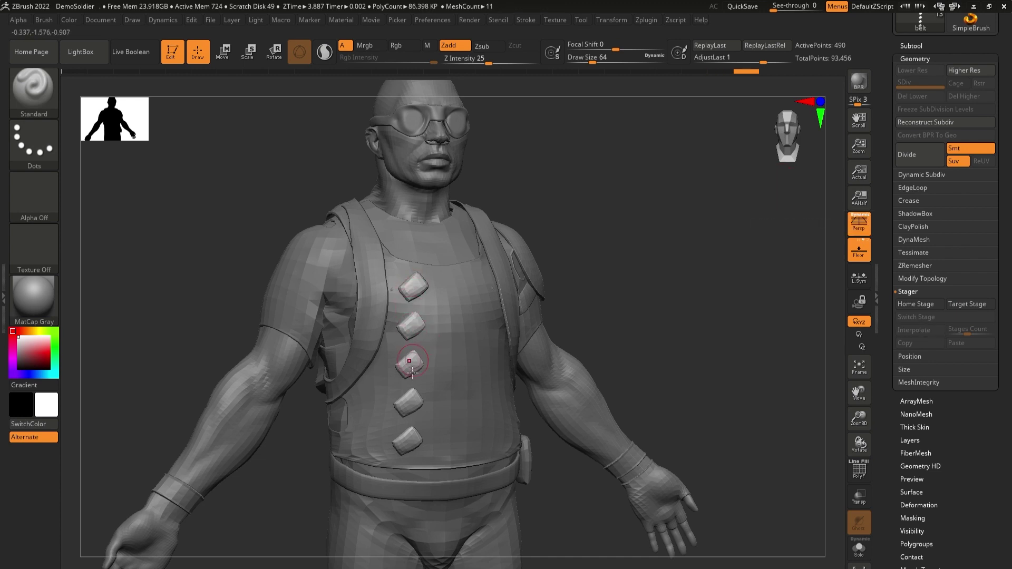
pyautogui.hotkey('ctrl', 'z')
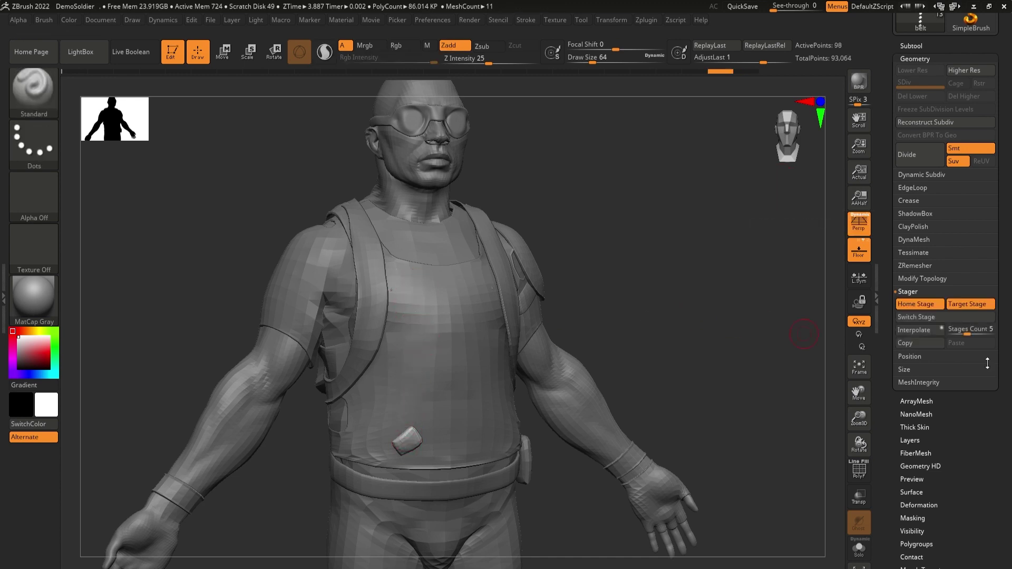
# Step: Switch the pouch to its stage on the chest, and rotate it upright and enlarge it there
pyautogui.click(923, 324)
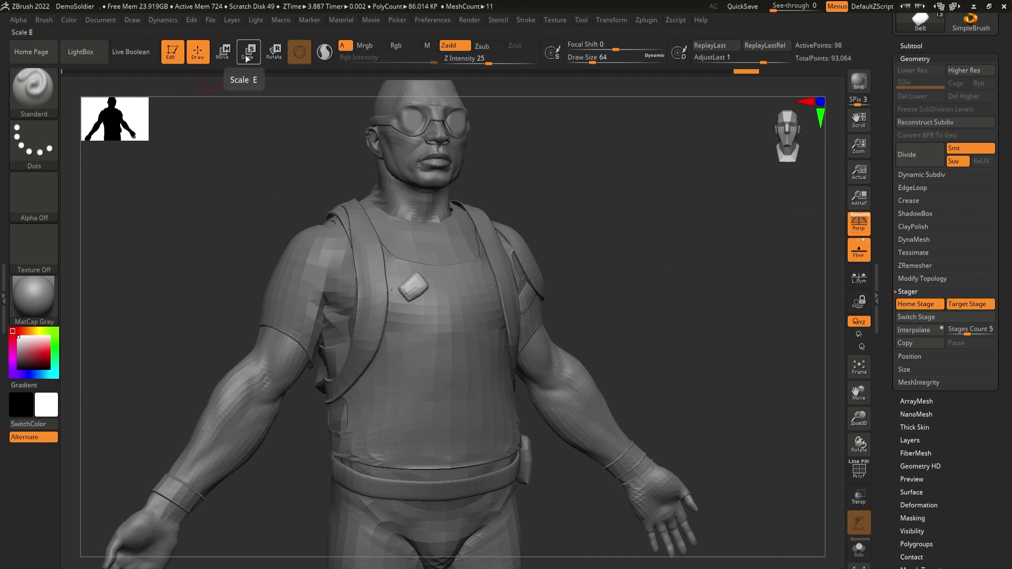
pyautogui.click(248, 53)
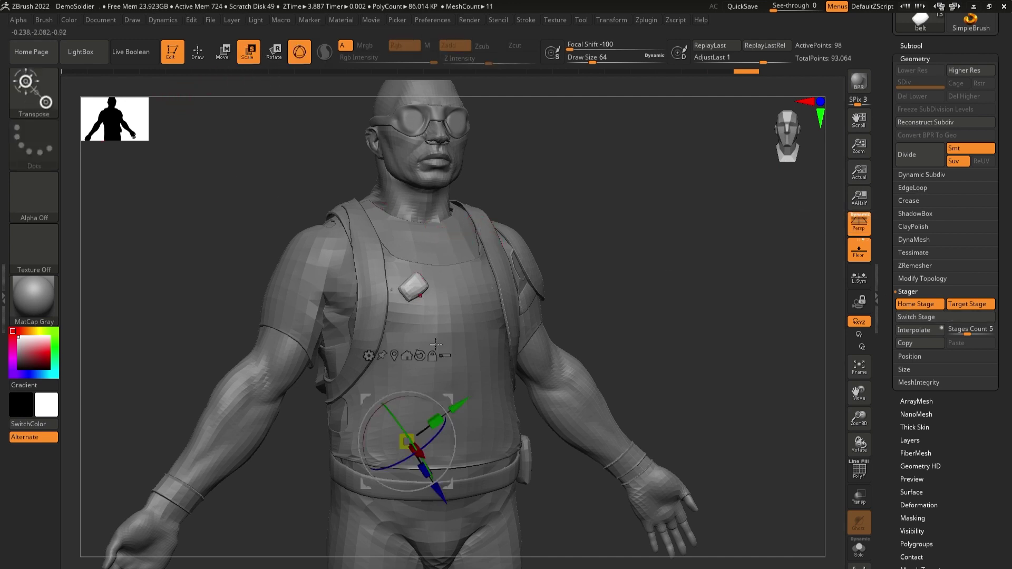
pyautogui.click(415, 286)
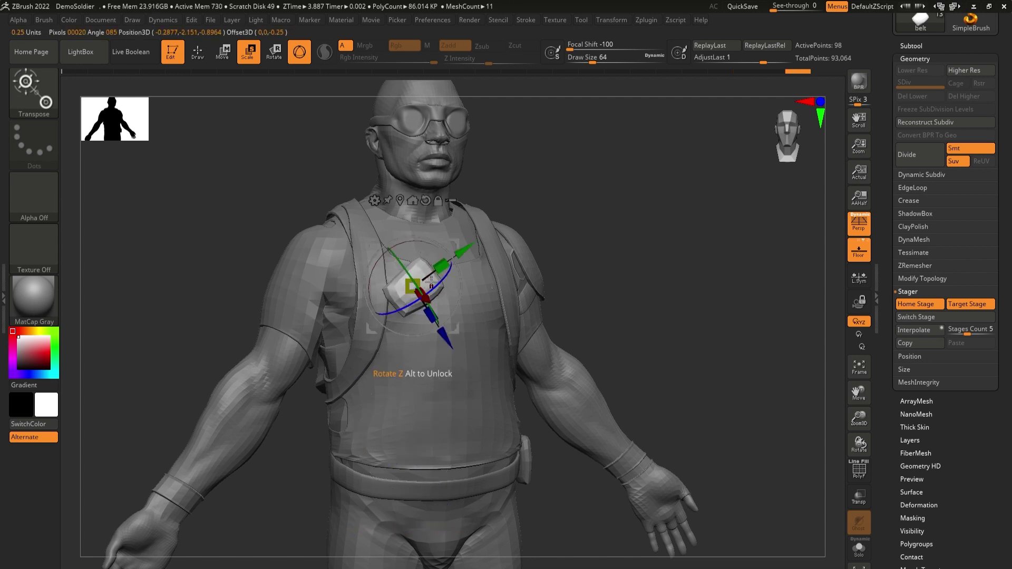
pyautogui.moveTo(423, 241); pyautogui.dragTo(433, 286)
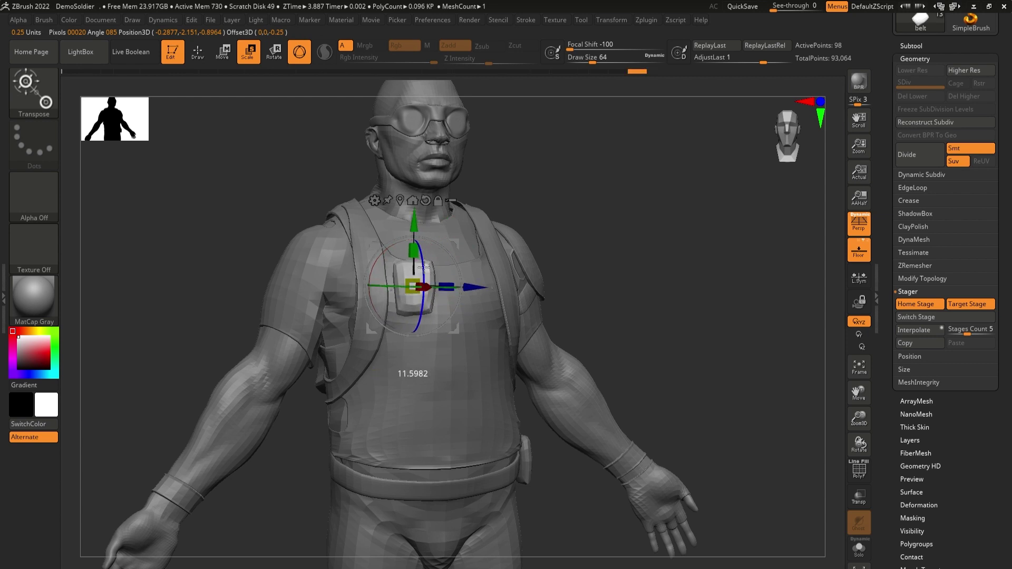
pyautogui.moveTo(592, 244); pyautogui.dragTo(601, 294)
pyautogui.moveTo(448, 290); pyautogui.dragTo(437, 275)
pyautogui.moveTo(564, 252); pyautogui.dragTo(791, 300)
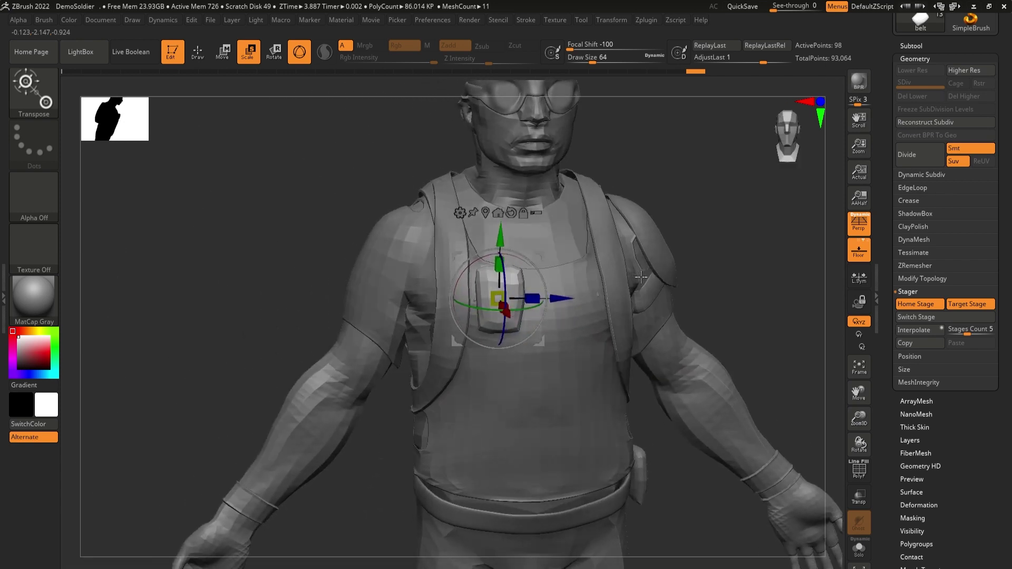
# Step: Clear the stored Target Stage and store the upright chest placement as the pouch's Home Stage
pyautogui.click(962, 305)
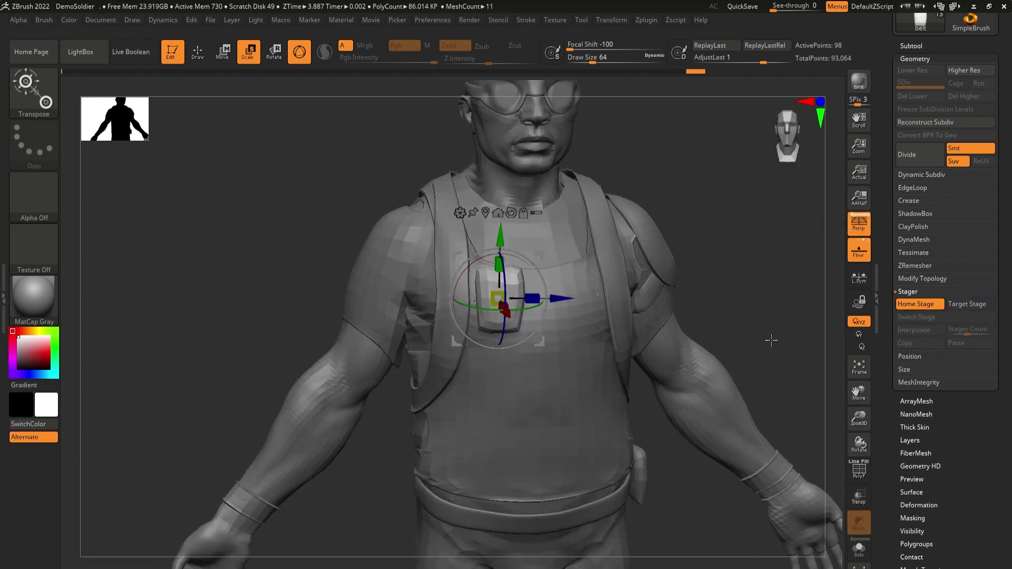
pyautogui.moveTo(743, 295); pyautogui.dragTo(642, 294)
pyautogui.click(924, 303)
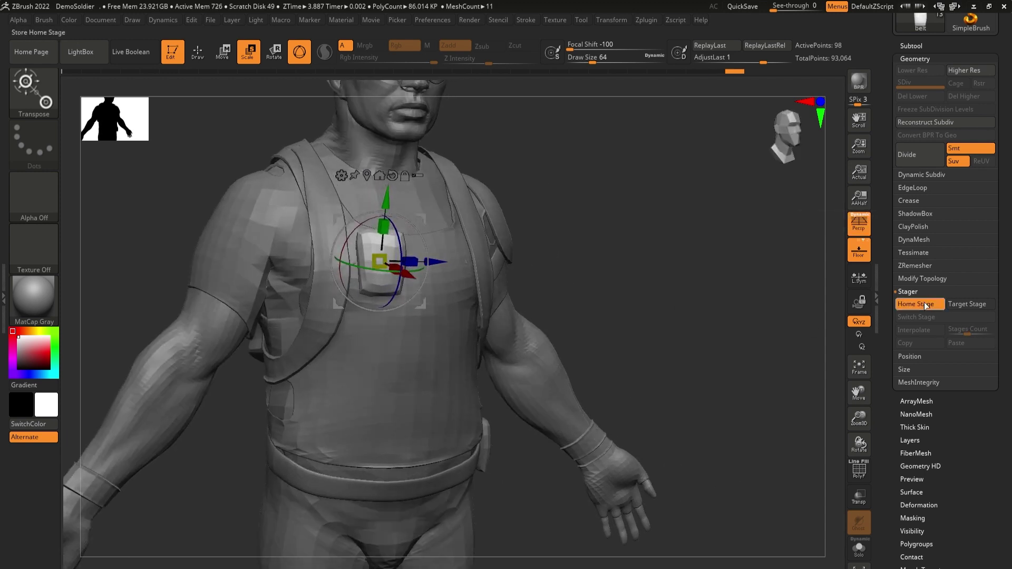
# Step: Move the pouch down to just above the belt and rotate it into a diamond orientation against the torso
pyautogui.moveTo(580, 279)
pyautogui.mouseDown()
pyautogui.moveTo(576, 286)
pyautogui.moveTo(612, 287)
pyautogui.moveTo(581, 287)
pyautogui.mouseUp()
pyautogui.moveTo(403, 201); pyautogui.dragTo(404, 385)
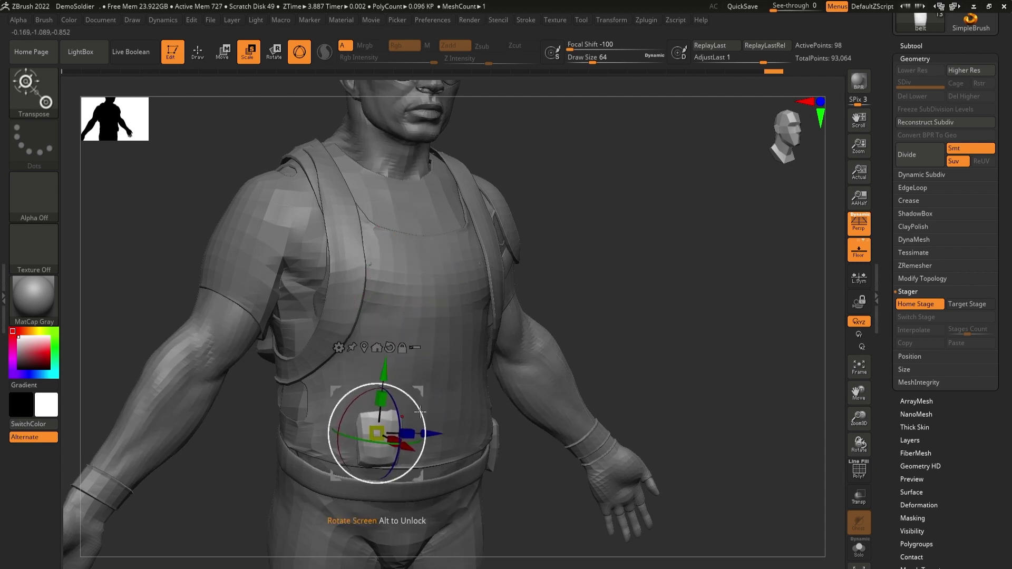
pyautogui.moveTo(417, 403); pyautogui.dragTo(388, 464)
pyautogui.moveTo(590, 295); pyautogui.dragTo(617, 348)
pyautogui.moveTo(389, 441); pyautogui.dragTo(388, 433)
pyautogui.moveTo(678, 355)
pyautogui.mouseDown()
pyautogui.moveTo(639, 361)
pyautogui.moveTo(685, 351)
pyautogui.mouseUp()
# Step: Store the pouch's diamond placement above the belt as the Target Stage and return to Draw mode
pyautogui.click(979, 306)
pyautogui.moveTo(687, 415); pyautogui.dragTo(673, 372)
pyautogui.click(197, 53)
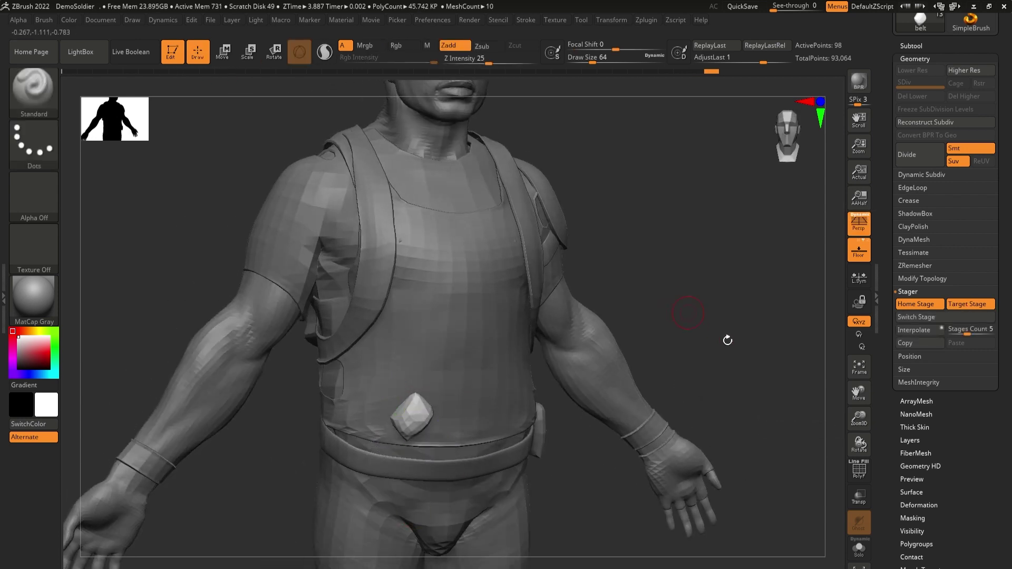
# Step: Check the pouch's two stored placements by switching stages, and interpolate between them with a Stages Count of 5
pyautogui.click(931, 315)
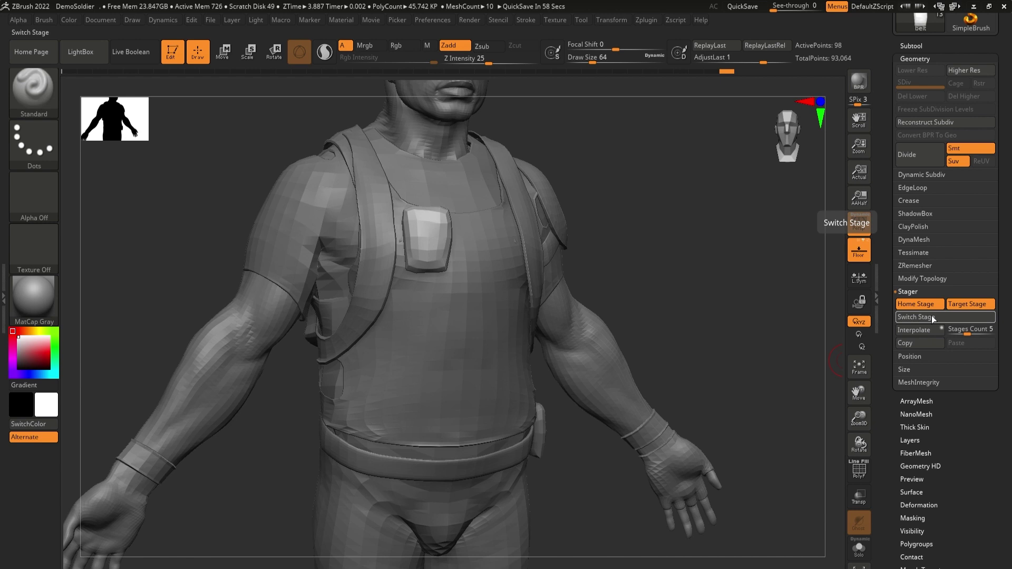
pyautogui.click(931, 315)
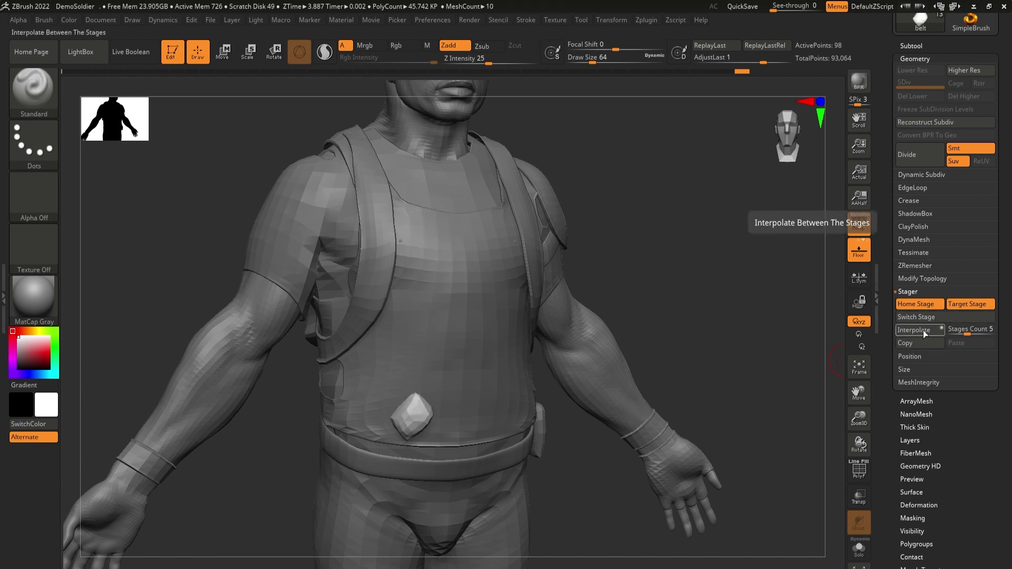
pyautogui.click(922, 330)
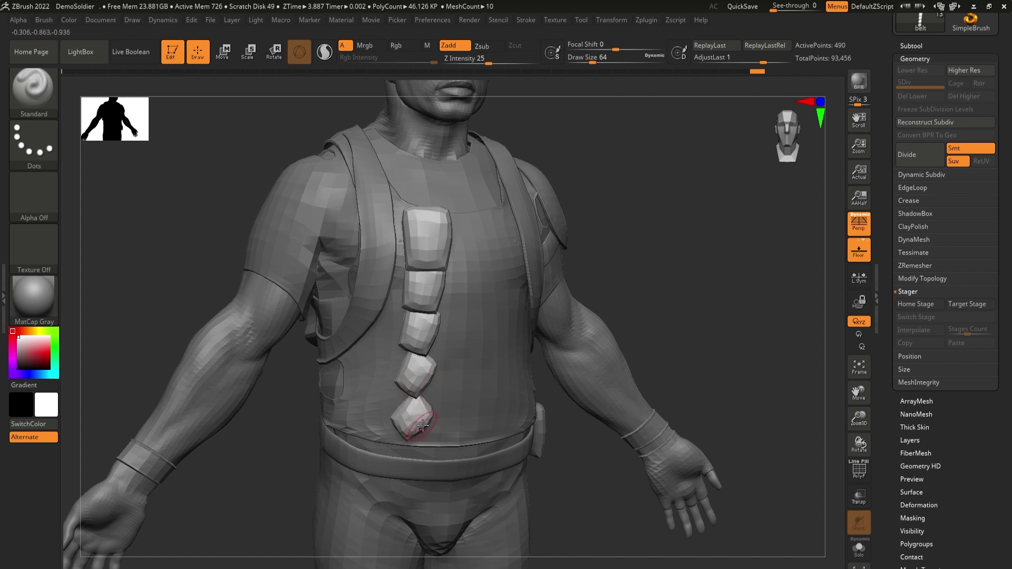
pyautogui.moveTo(583, 479)
pyautogui.mouseDown()
pyautogui.moveTo(621, 481)
pyautogui.moveTo(577, 481)
pyautogui.mouseUp()
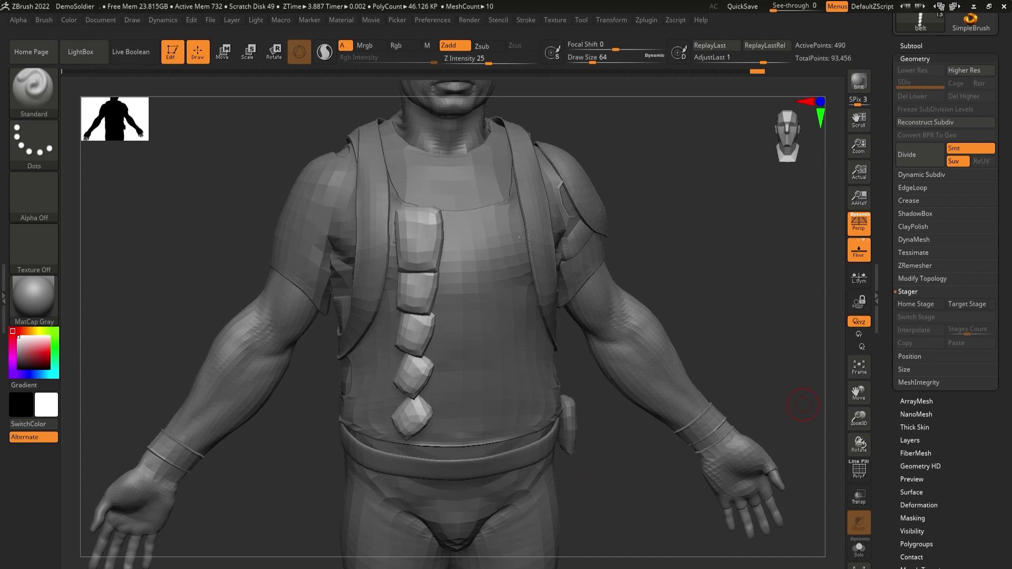
pyautogui.moveTo(650, 445)
pyautogui.mouseDown()
pyautogui.moveTo(675, 445)
pyautogui.moveTo(660, 441)
pyautogui.moveTo(659, 457)
pyautogui.mouseUp()
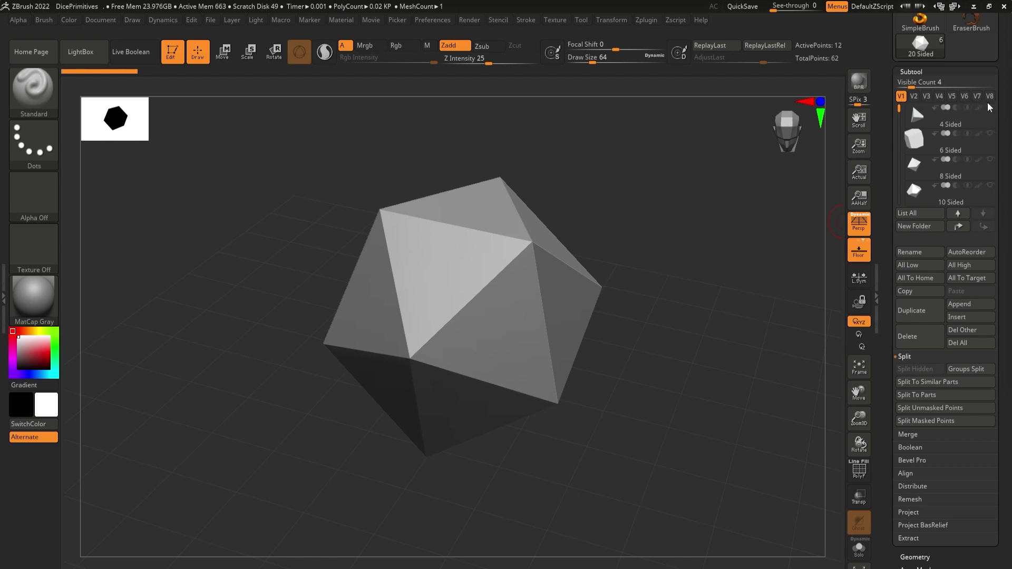
# Step: Inspect the DicePrimitives tool in Visibility Set 1, briefly showing the 12 Sided subtool and hiding it again
pyautogui.moveTo(662, 385); pyautogui.dragTo(664, 345)
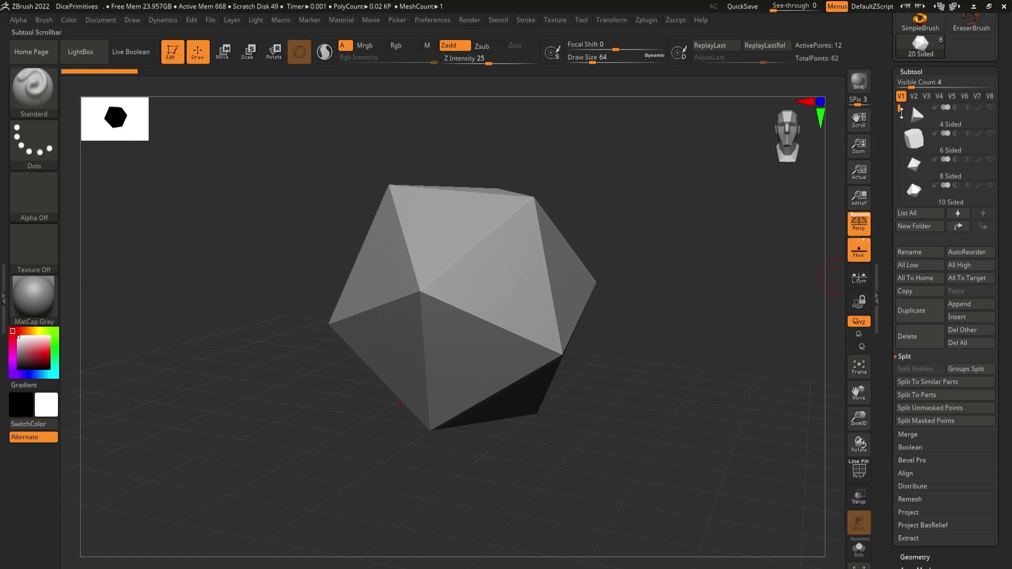
pyautogui.moveTo(729, 233); pyautogui.dragTo(724, 257)
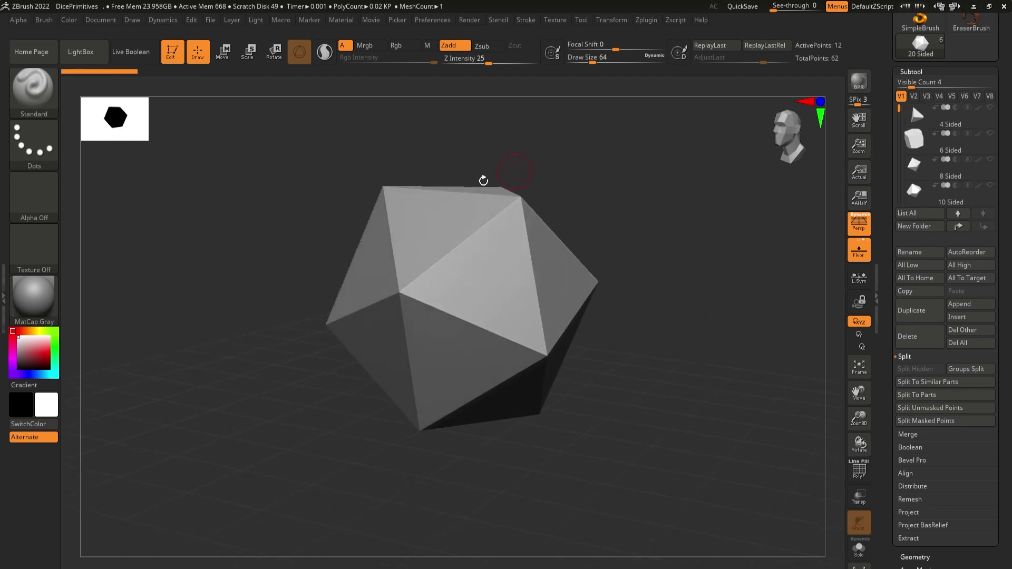
pyautogui.keyDown('alt'); pyautogui.moveTo(515, 323); pyautogui.dragTo(704, 346); pyautogui.keyUp('alt')
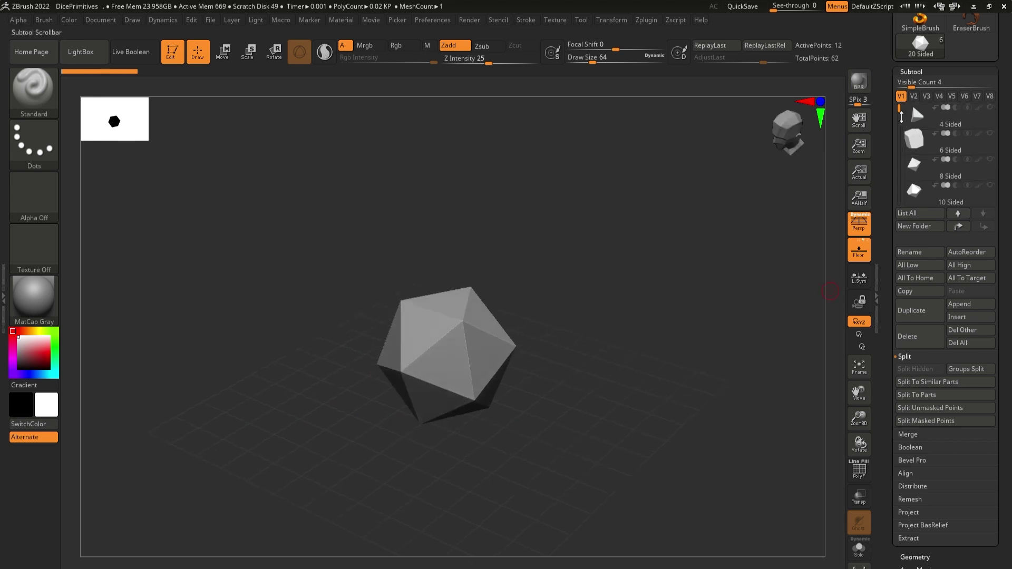
pyautogui.moveTo(899, 108); pyautogui.dragTo(899, 154)
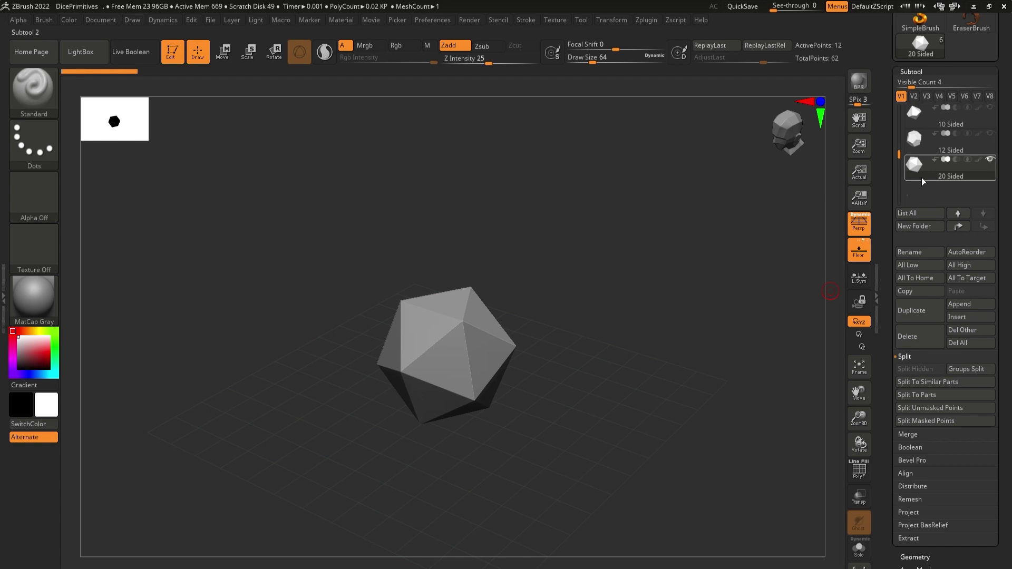
pyautogui.moveTo(899, 154); pyautogui.dragTo(899, 136)
pyautogui.click(989, 160)
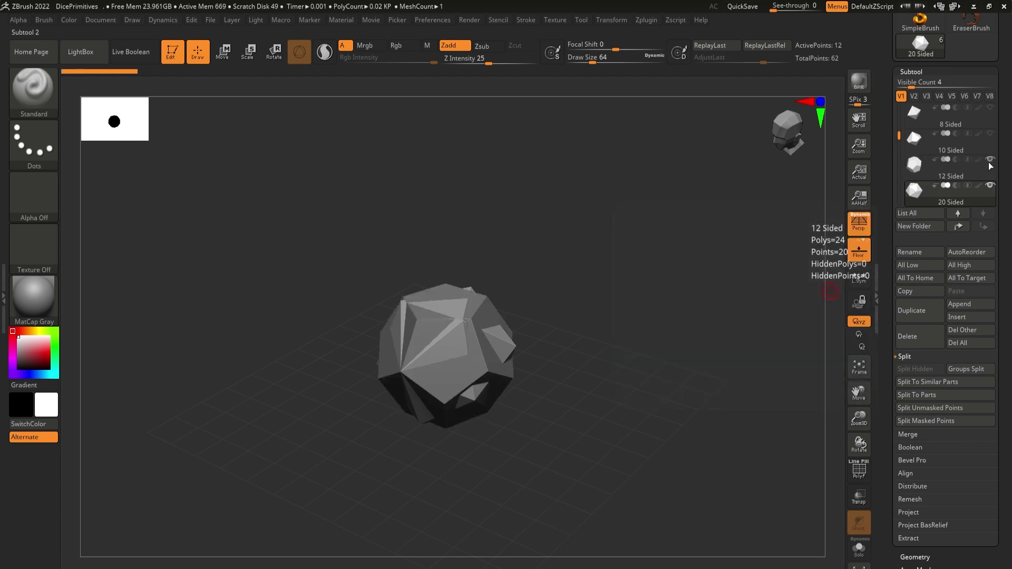
pyautogui.click(990, 160)
# Step: Briefly show the 6 Sided and 10 Sided subtools in Visibility Set 1 and hide each again
pyautogui.moveTo(898, 144); pyautogui.dragTo(898, 110)
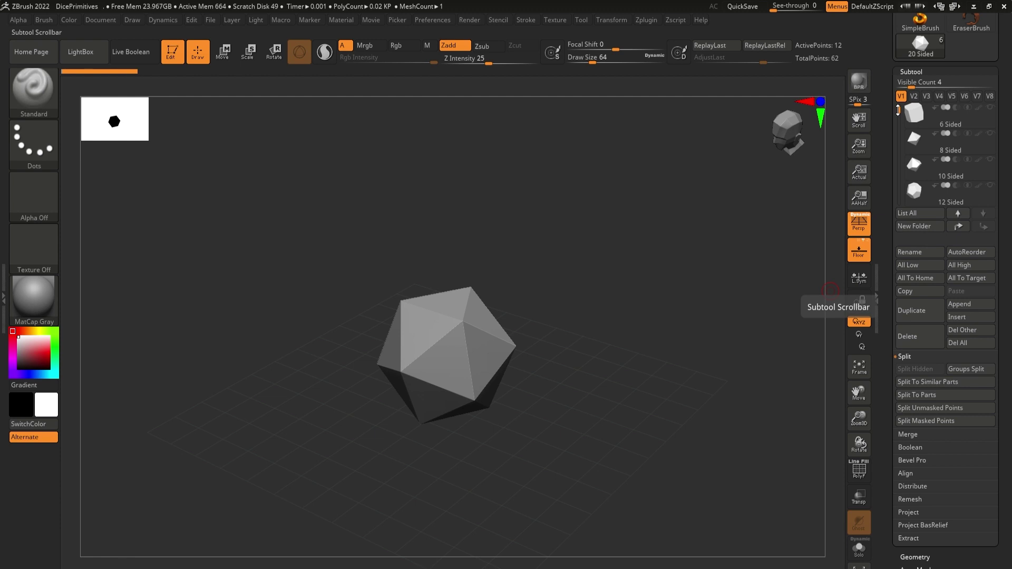
pyautogui.click(991, 108)
pyautogui.click(991, 108)
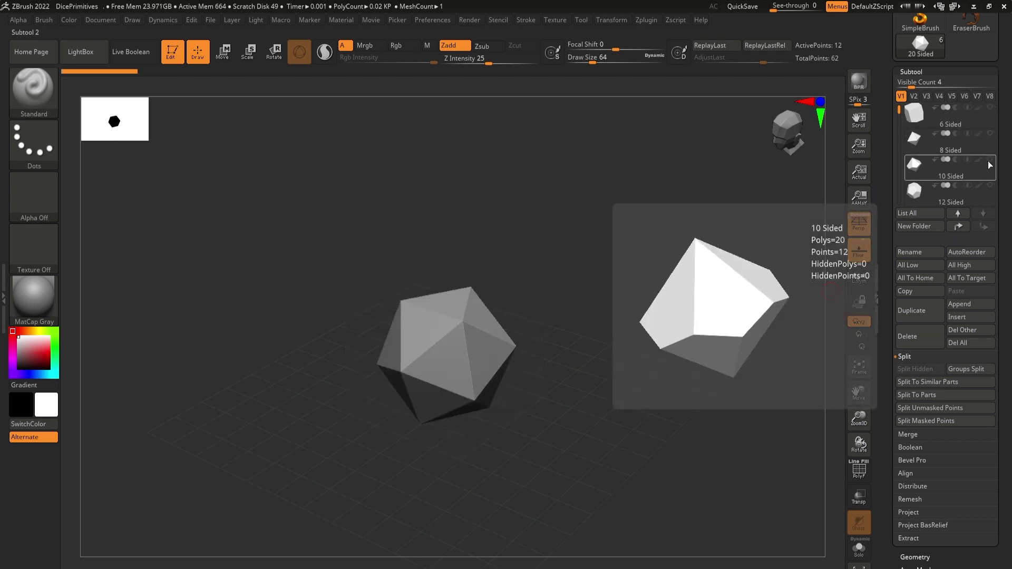
pyautogui.click(989, 160)
pyautogui.click(990, 160)
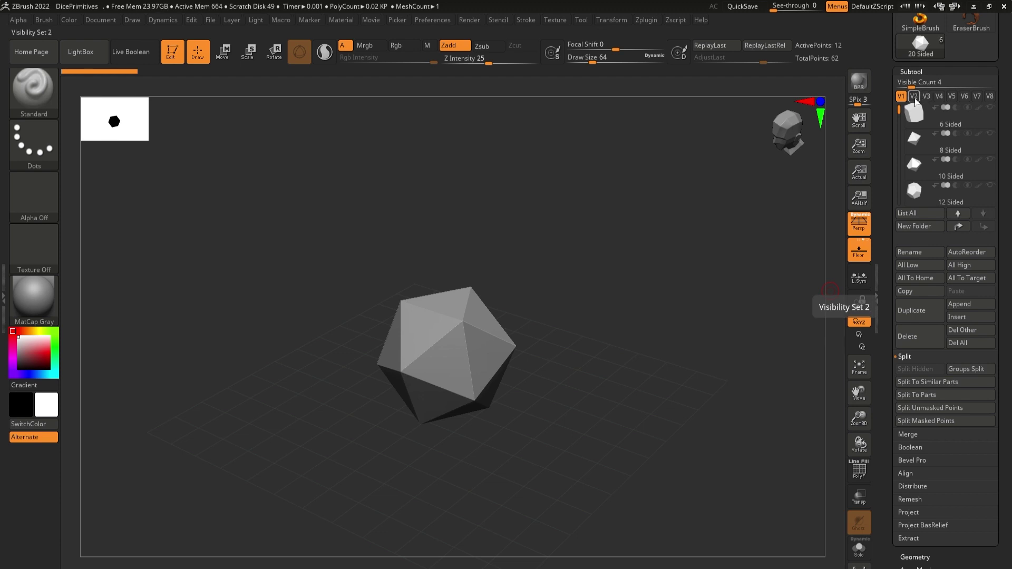
# Step: Activate Visibility Set 2 and move the 20 Sided die out to the right of the cube
pyautogui.click(914, 98)
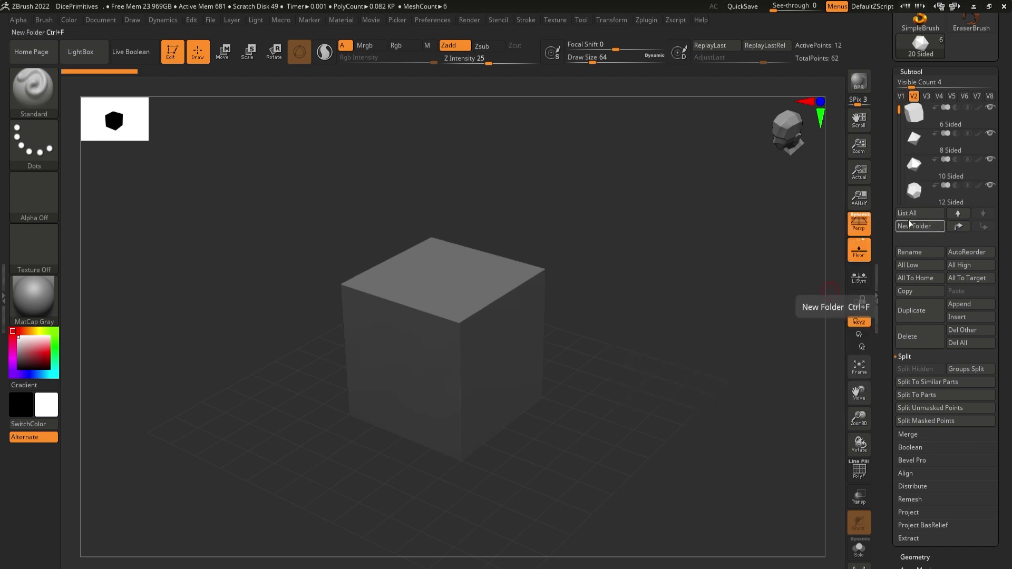
pyautogui.moveTo(896, 112); pyautogui.dragTo(896, 106)
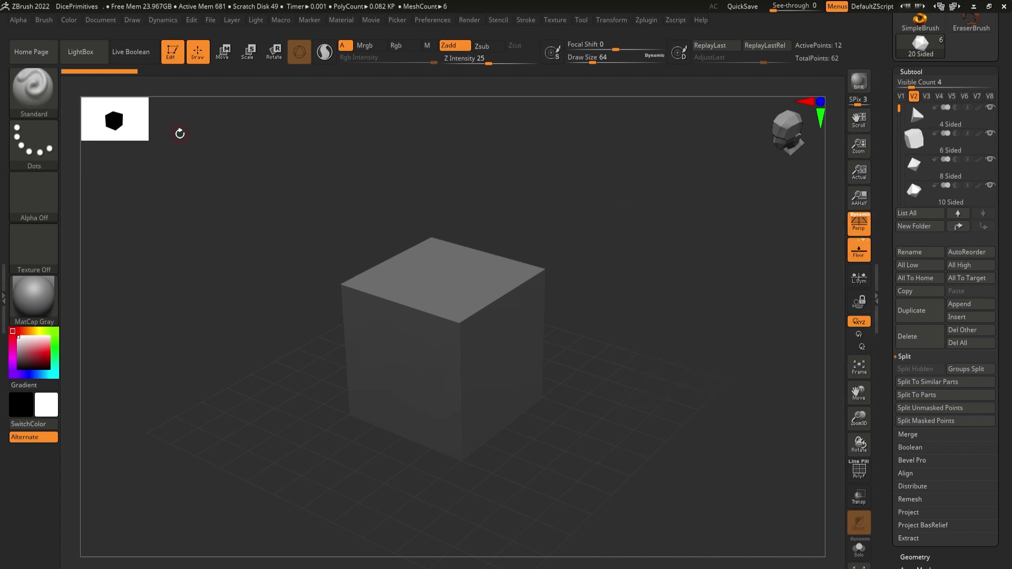
pyautogui.press('w')
pyautogui.moveTo(479, 419); pyautogui.dragTo(641, 479)
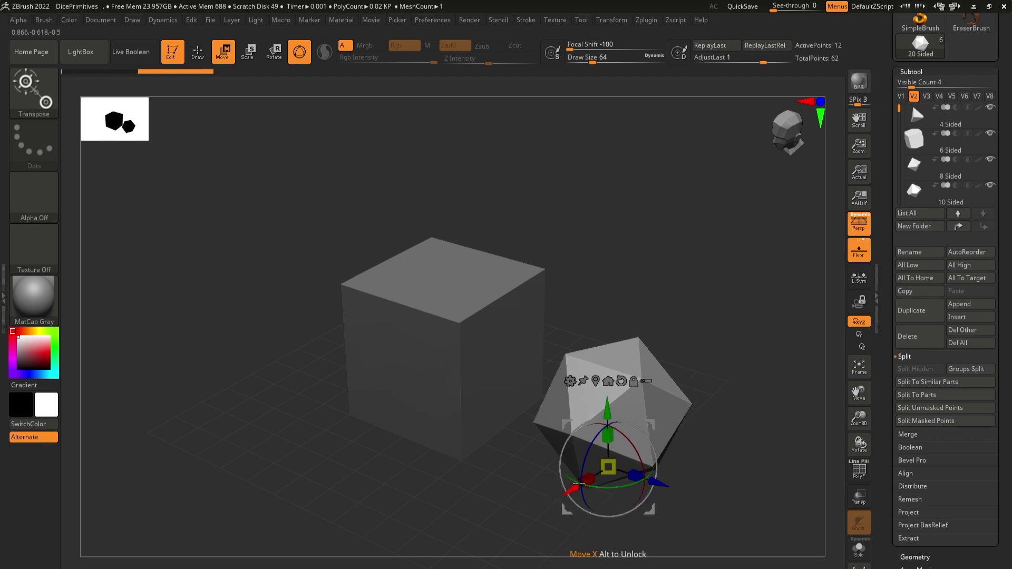
# Step: Select the 10 Sided die and move it out to the left of the cube
pyautogui.moveTo(991, 191)
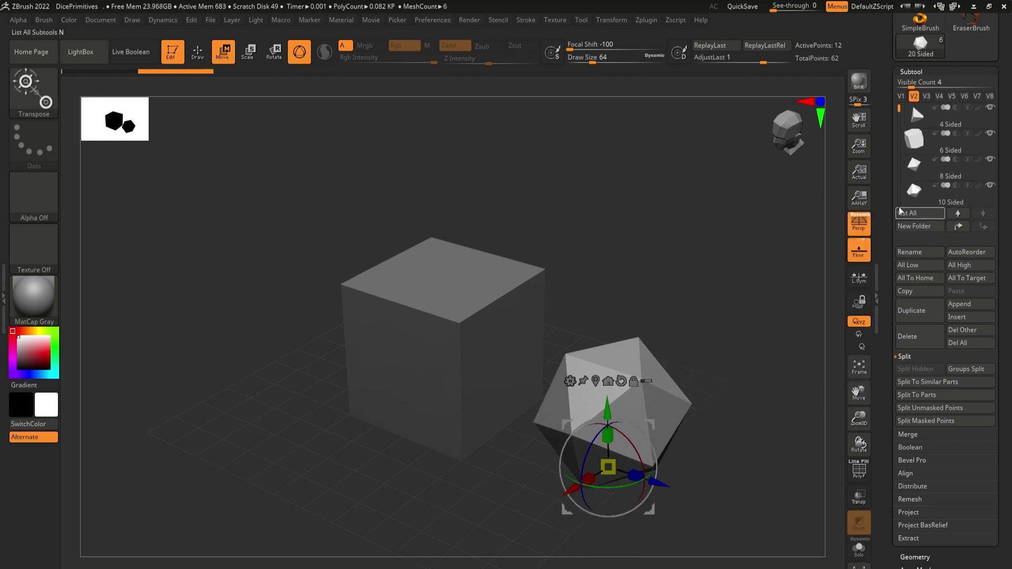
pyautogui.click(932, 200)
pyautogui.moveTo(402, 432); pyautogui.dragTo(274, 485)
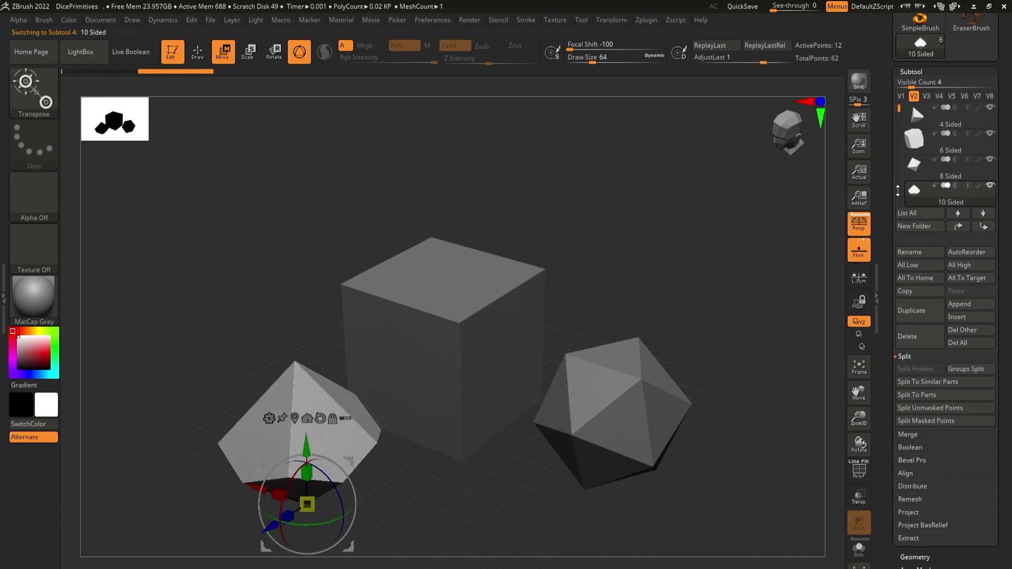
# Step: Activate Visibility Set 3 and hide the 6 Sided and 8 Sided subtools in it
pyautogui.click(926, 97)
pyautogui.moveTo(993, 191)
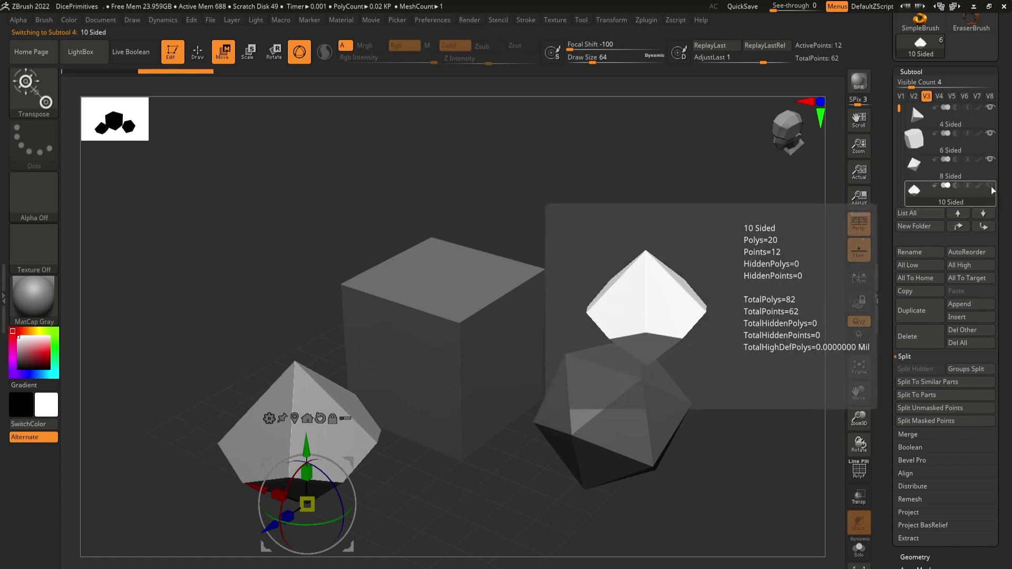
pyautogui.moveTo(976, 163)
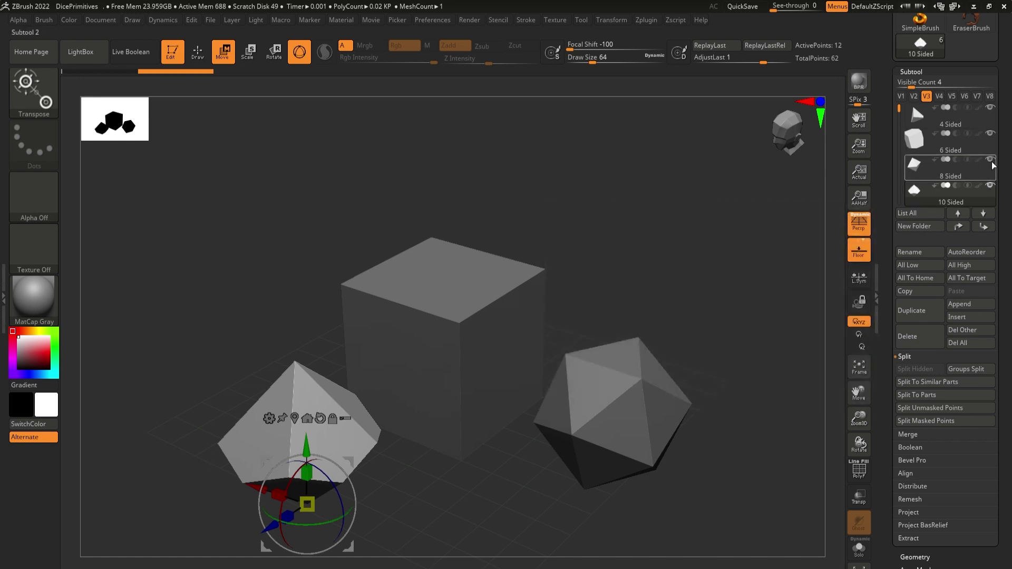
pyautogui.click(990, 135)
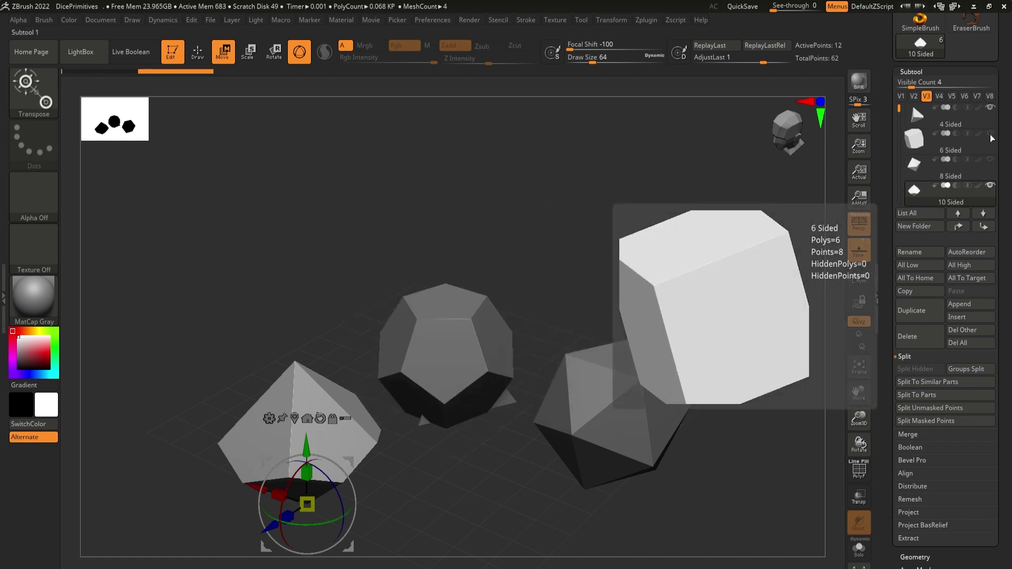
pyautogui.keyDown('alt'); pyautogui.moveTo(673, 255); pyautogui.dragTo(587, 214); pyautogui.keyUp('alt')
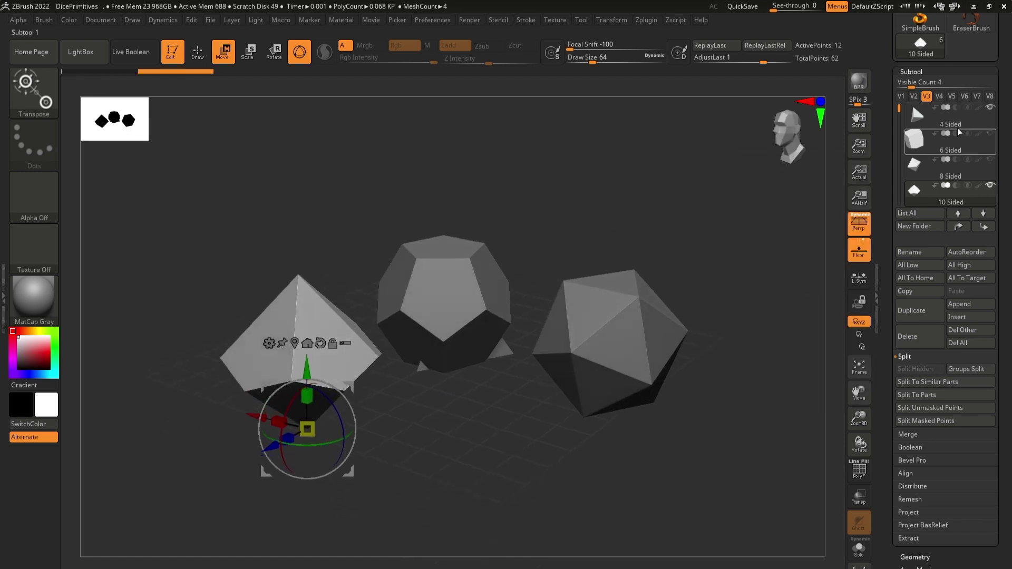
# Step: Hide the 4 Sided and 12 Sided subtools in Visibility Set 3 with 8 Sided selected, and return to Draw mode
pyautogui.click(985, 118)
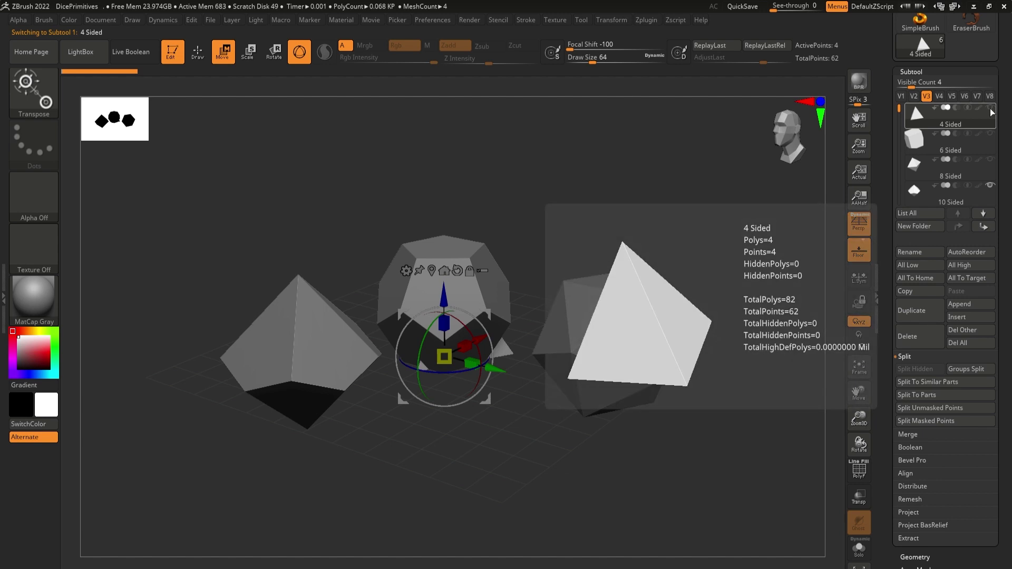
pyautogui.click(988, 148)
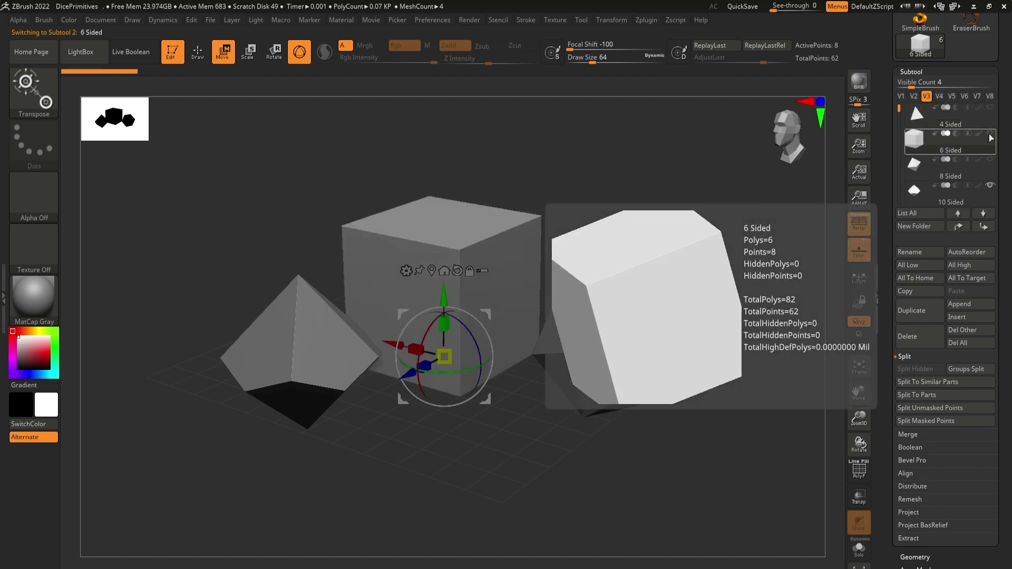
pyautogui.click(982, 172)
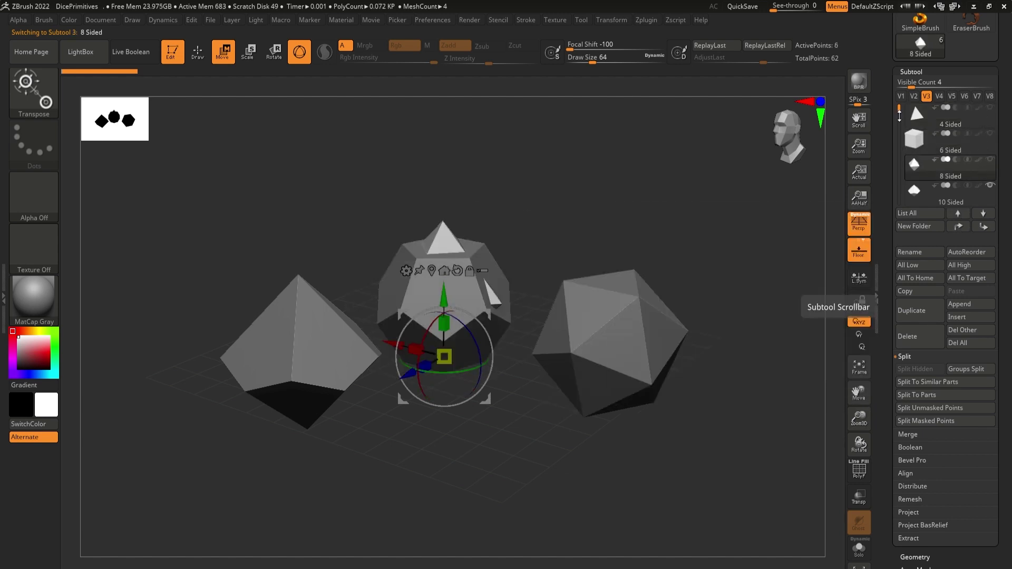
pyautogui.moveTo(896, 139); pyautogui.dragTo(896, 148)
pyautogui.click(990, 160)
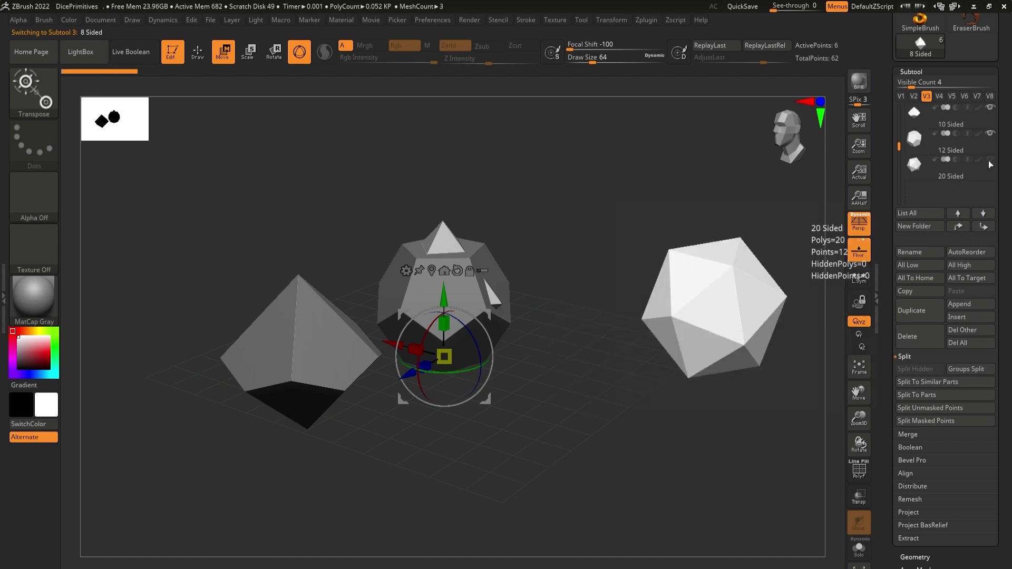
pyautogui.click(990, 133)
pyautogui.moveTo(526, 199)
pyautogui.mouseDown()
pyautogui.moveTo(626, 227)
pyautogui.moveTo(637, 244)
pyautogui.moveTo(671, 232)
pyautogui.moveTo(629, 259)
pyautogui.moveTo(700, 232)
pyautogui.mouseUp()
pyautogui.click(202, 62)
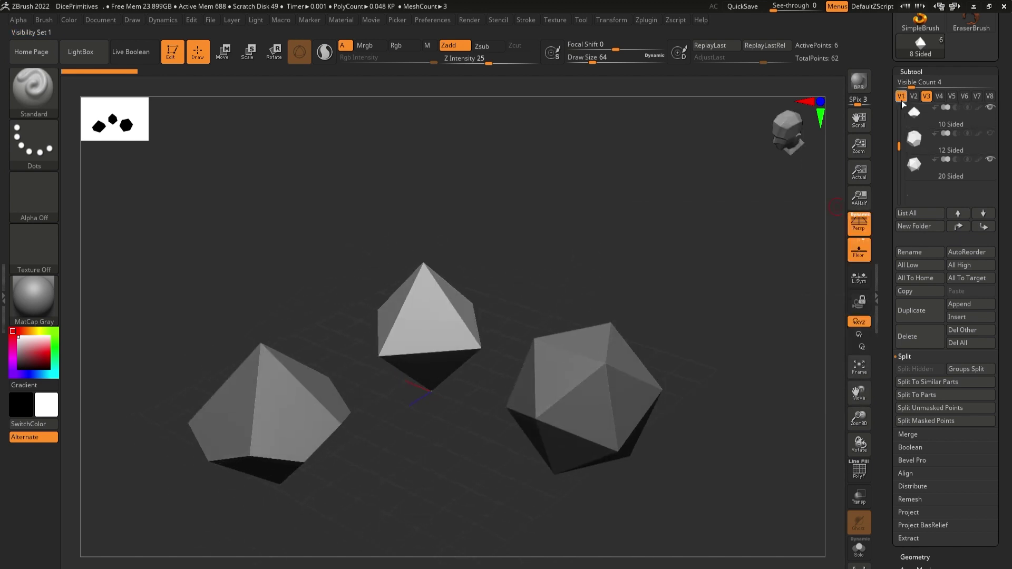
# Step: Activate Visibility Set 1 and select the 20 Sided subtool
pyautogui.click(901, 97)
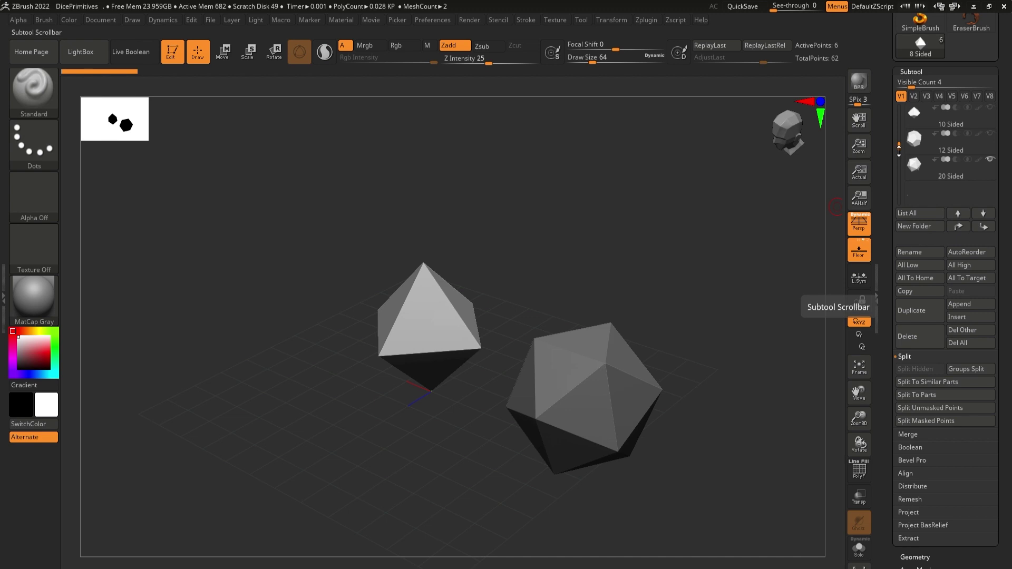
pyautogui.click(969, 180)
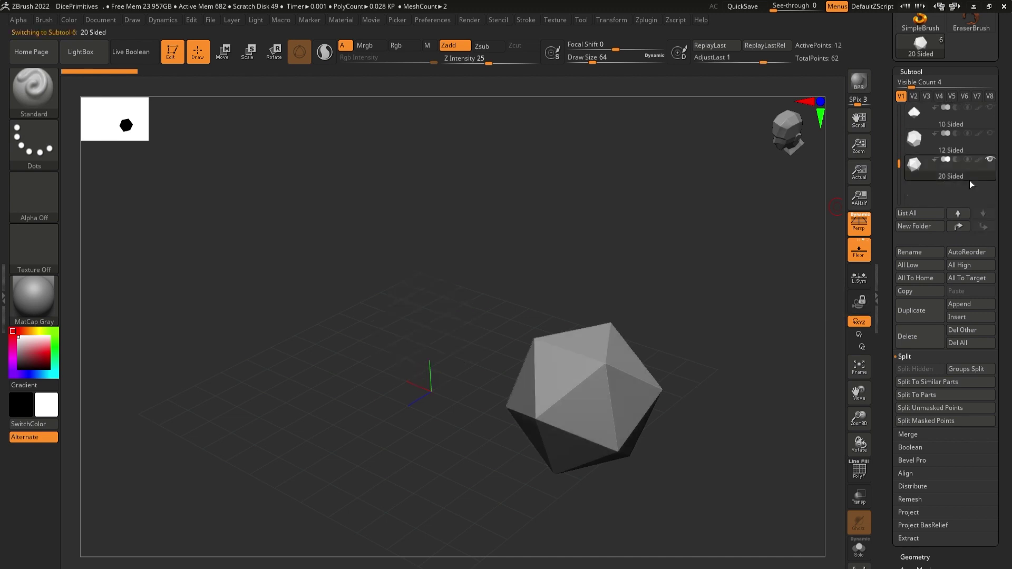
# Step: Cycle repeatedly through Visibility Sets 1, 2 and 3 to compare which dice each one displays, ending on Set 3
pyautogui.click(914, 96)
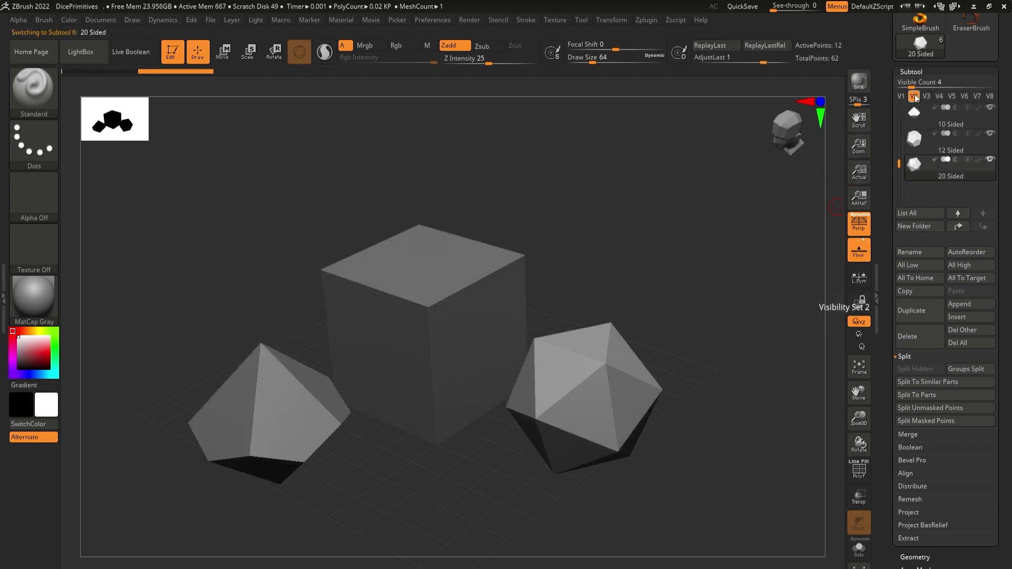
pyautogui.click(926, 101)
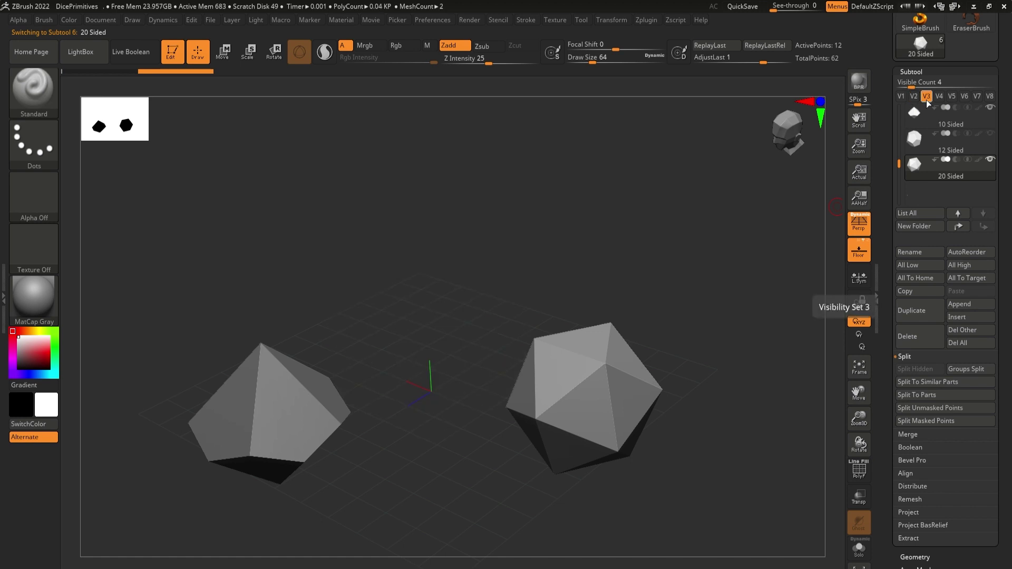
pyautogui.click(914, 97)
pyautogui.click(902, 96)
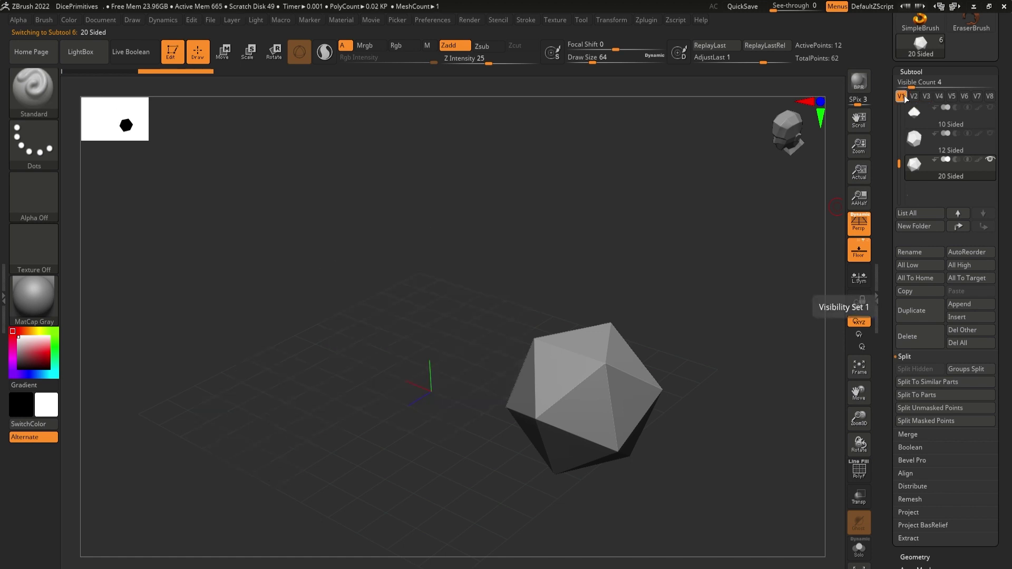
pyautogui.click(914, 97)
pyautogui.click(927, 98)
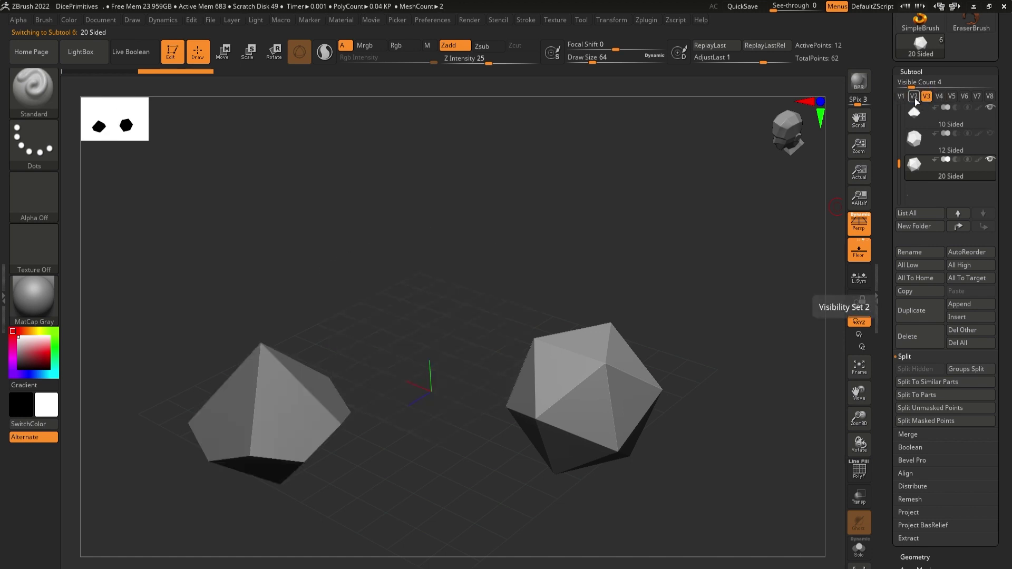
pyautogui.click(914, 97)
pyautogui.click(902, 96)
pyautogui.moveTo(979, 130)
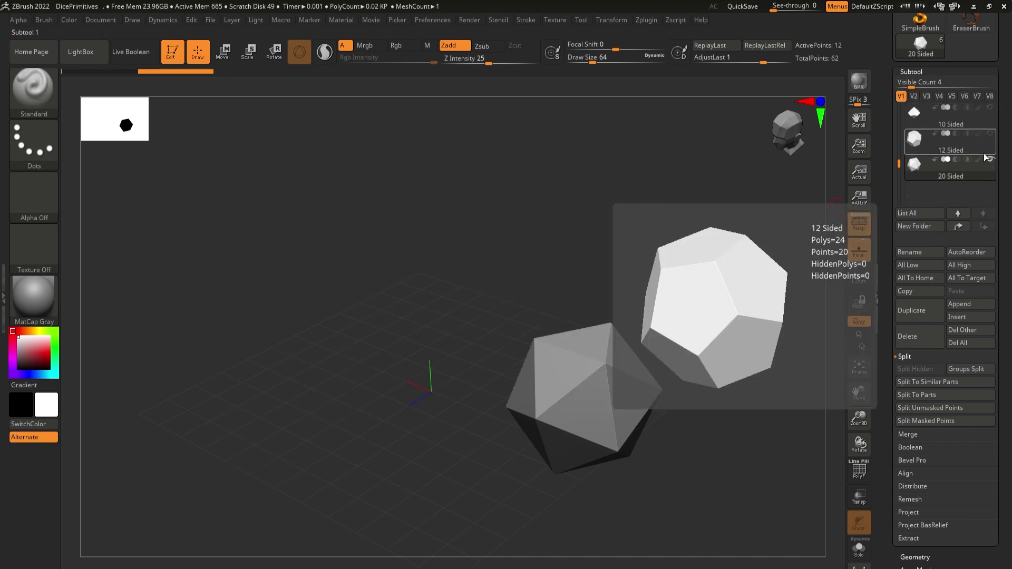
pyautogui.click(913, 96)
pyautogui.click(926, 96)
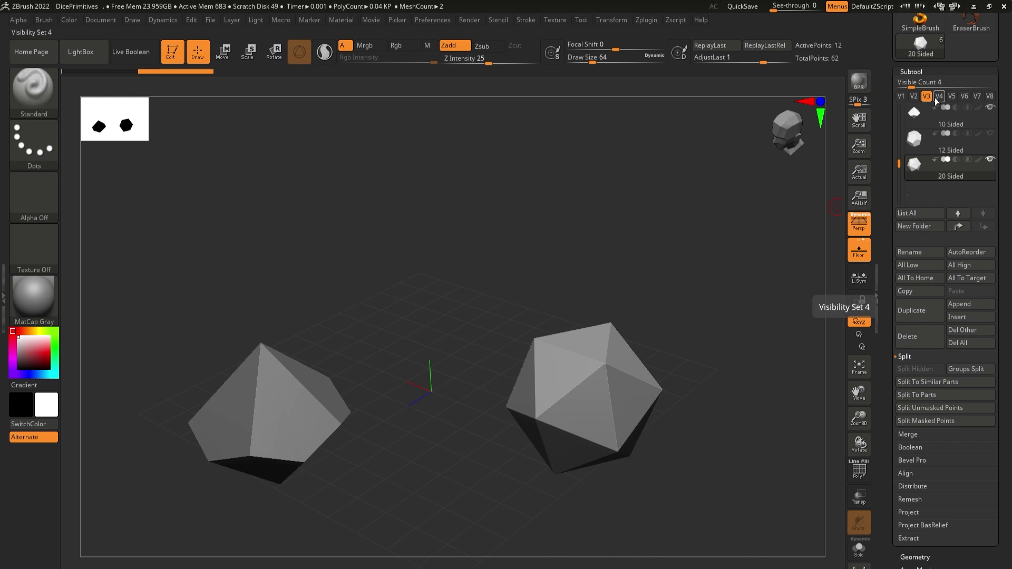
# Step: Step back from Visibility Set 4 through Sets 3 and 2 to Visibility Set 1 to compare the displayed dice
pyautogui.click(938, 96)
pyautogui.click(927, 97)
pyautogui.click(914, 97)
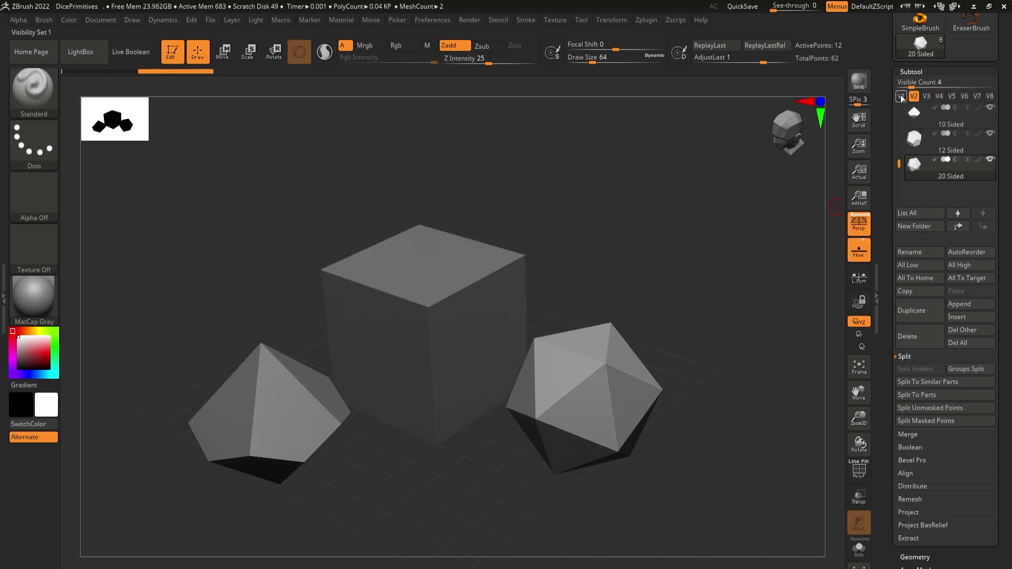
pyautogui.click(902, 97)
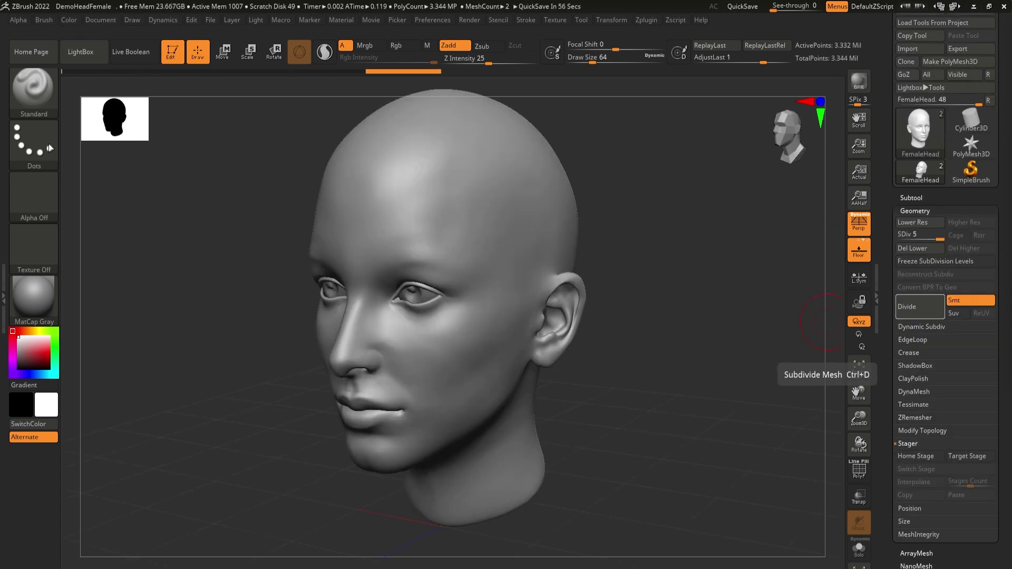
# Step: Choose the ScribeChisel sculpting brush and set its tip to BrushTip 7 for the DemoHeadFemale model
pyautogui.click(31, 100)
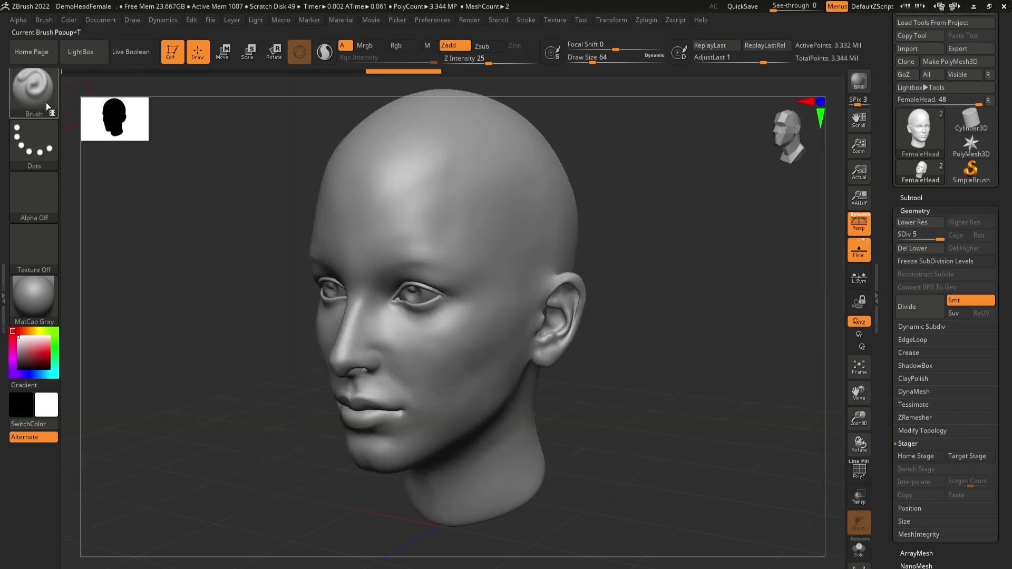
pyautogui.click(47, 107)
pyautogui.click(32, 95)
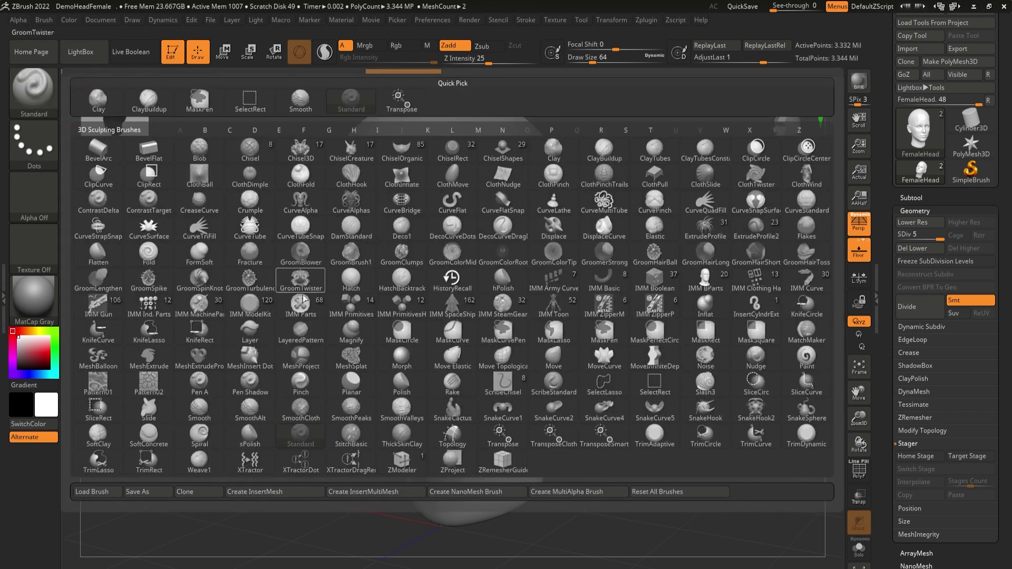
pyautogui.click(505, 388)
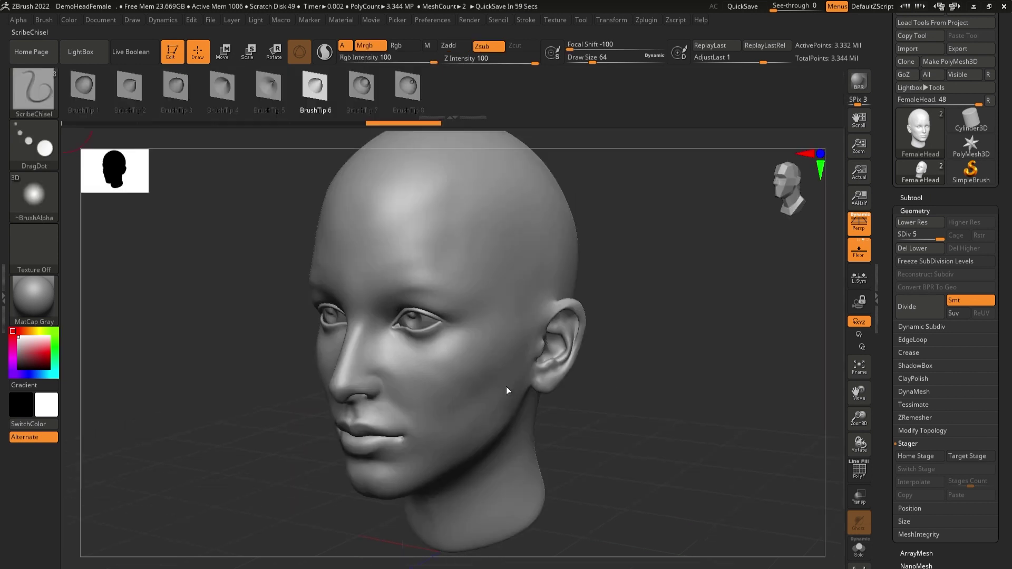
pyautogui.click(357, 88)
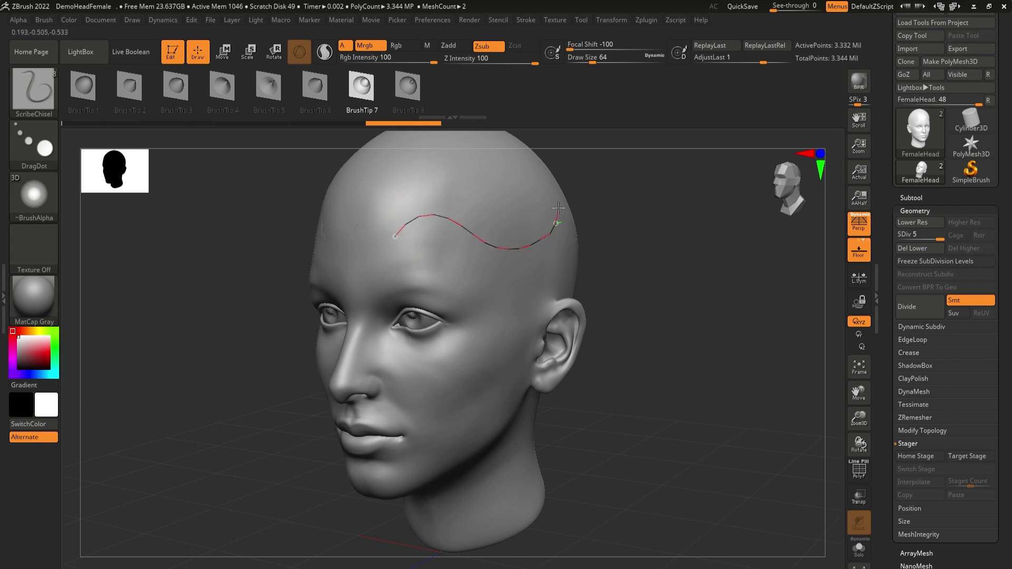
# Step: Carve a wide S-shaped groove across the side of the forehead with BrushTip 7 at a Draw Size of 64
pyautogui.moveTo(558, 207); pyautogui.dragTo(558, 208)
pyautogui.keyDown('ctrl'); pyautogui.moveTo(670, 273); pyautogui.dragTo(754, 363, button='right'); pyautogui.keyUp('ctrl')
pyautogui.keyDown('ctrl'); pyautogui.moveTo(813, 321); pyautogui.dragTo(779, 343, button='right'); pyautogui.keyUp('ctrl')
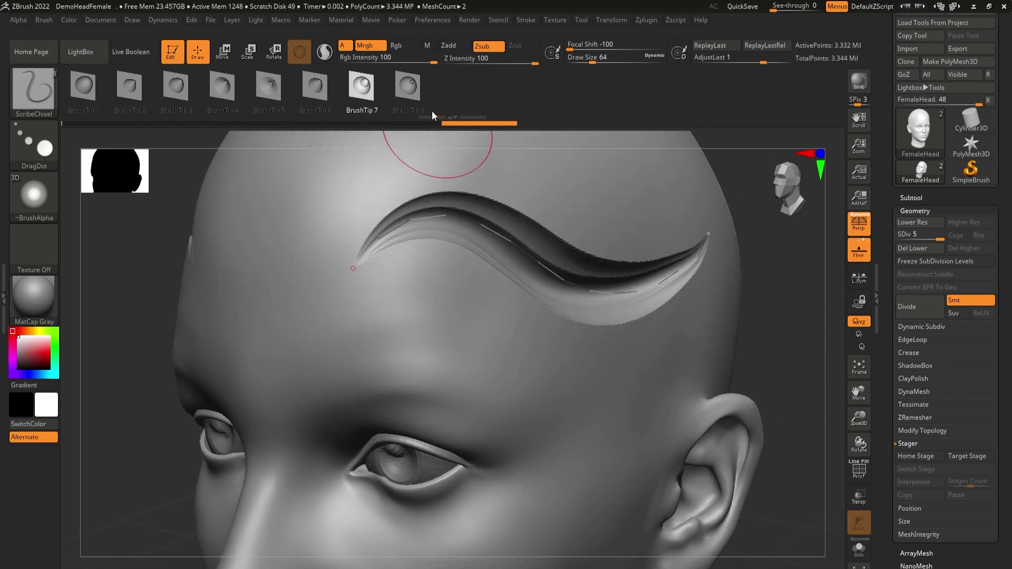
pyautogui.click(353, 94)
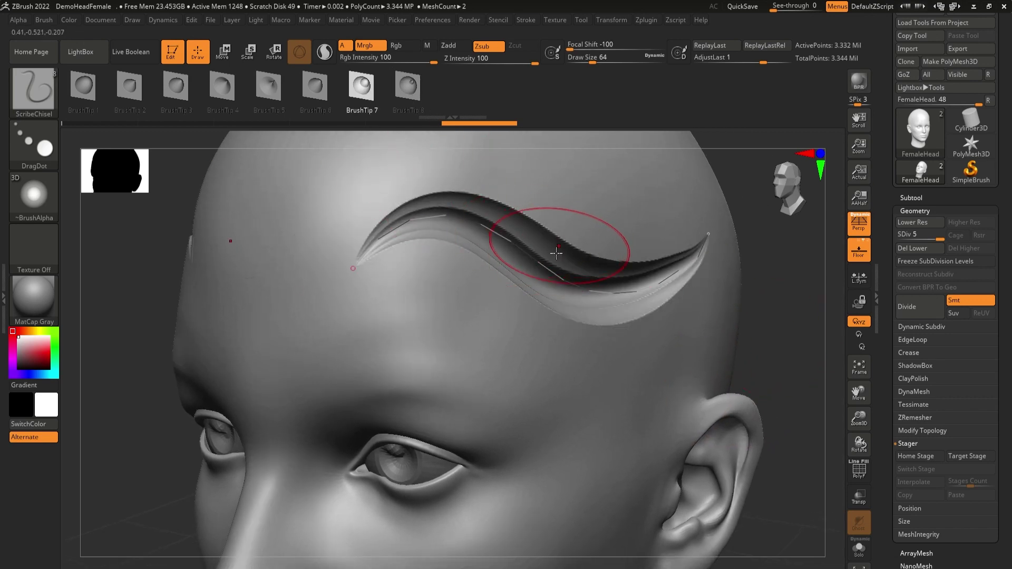
pyautogui.click(375, 102)
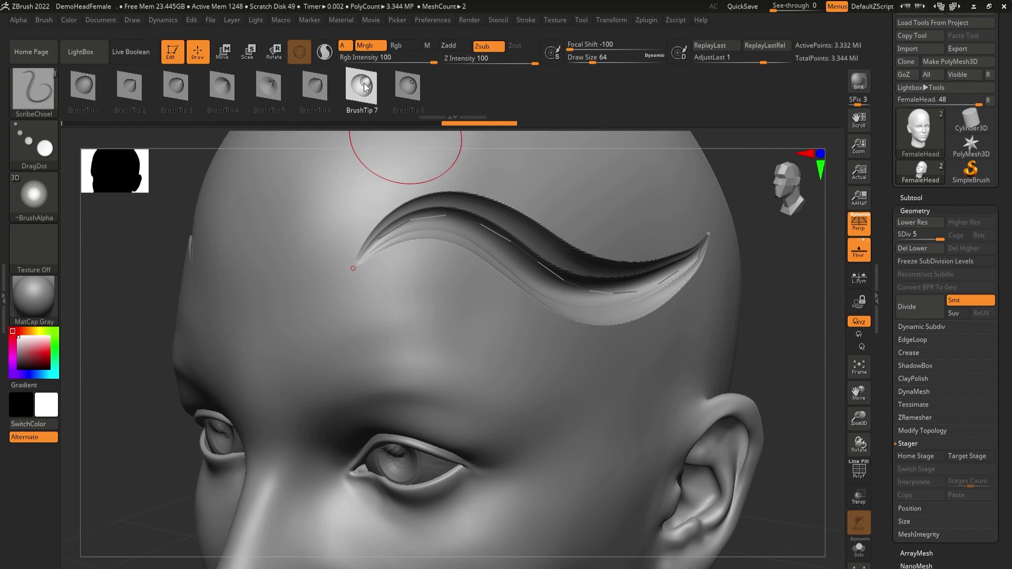
pyautogui.keyDown('ctrl'); pyautogui.moveTo(767, 333); pyautogui.dragTo(639, 368, button='right'); pyautogui.keyUp('ctrl')
pyautogui.moveTo(639, 368)
pyautogui.mouseDown()
pyautogui.moveTo(657, 363)
pyautogui.moveTo(648, 369)
pyautogui.mouseUp()
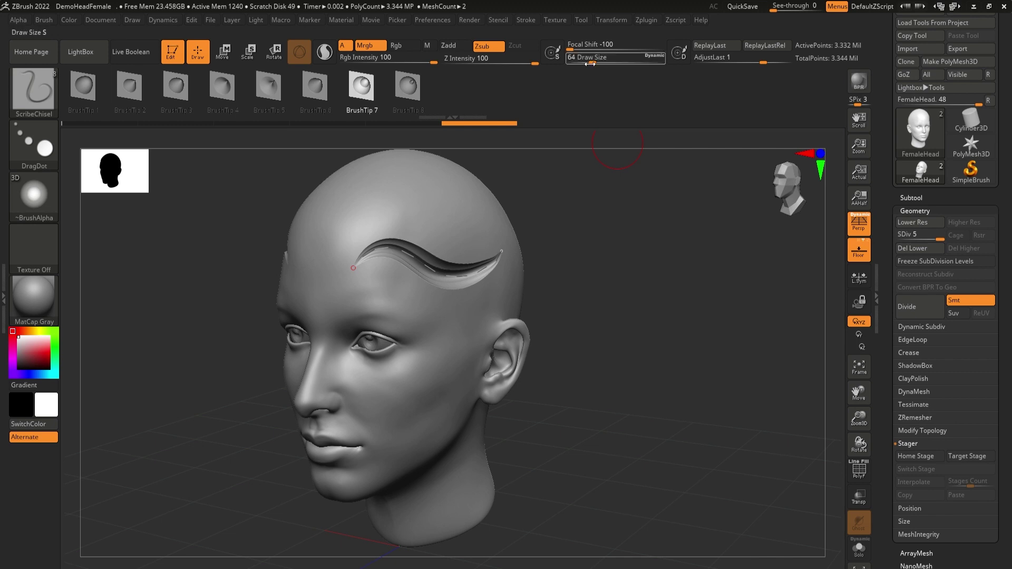
# Step: Reduce the Draw Size to about 14.2 and carve a thinner wavy groove above the first one
pyautogui.moveTo(590, 64); pyautogui.dragTo(580, 63)
pyautogui.moveTo(357, 225)
pyautogui.mouseDown()
pyautogui.moveTo(471, 239)
pyautogui.moveTo(519, 232)
pyautogui.mouseUp()
pyautogui.moveTo(650, 345)
pyautogui.mouseDown()
pyautogui.moveTo(677, 384)
pyautogui.moveTo(714, 375)
pyautogui.moveTo(703, 384)
pyautogui.moveTo(709, 316)
pyautogui.moveTo(685, 320)
pyautogui.mouseUp()
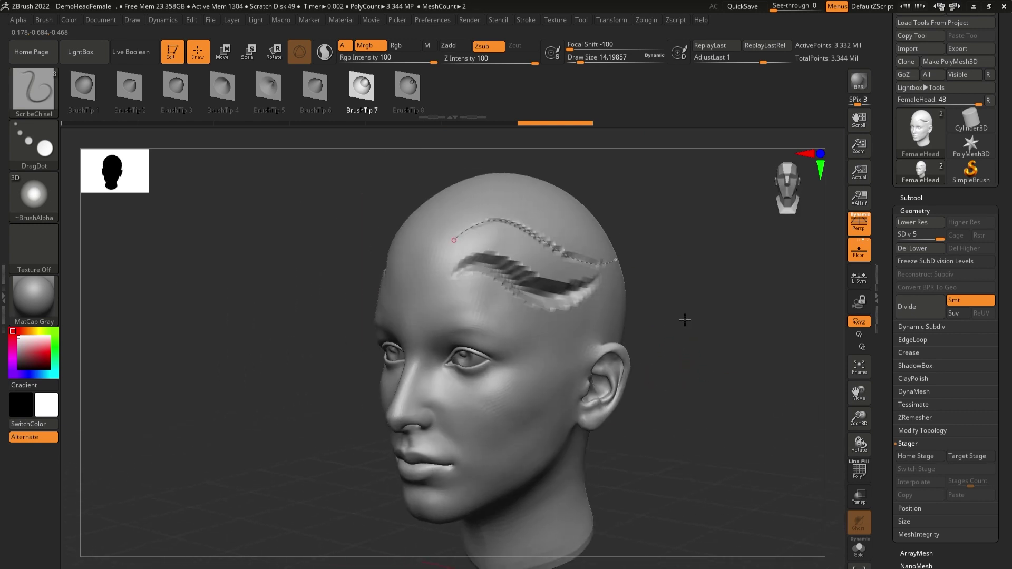
pyautogui.moveTo(712, 278); pyautogui.dragTo(741, 347)
# Step: With BrushTip 3, carve a thin groove from the brow to above the ear and, at Draw Size 41.42, a wider one on the cheek
pyautogui.click(175, 87)
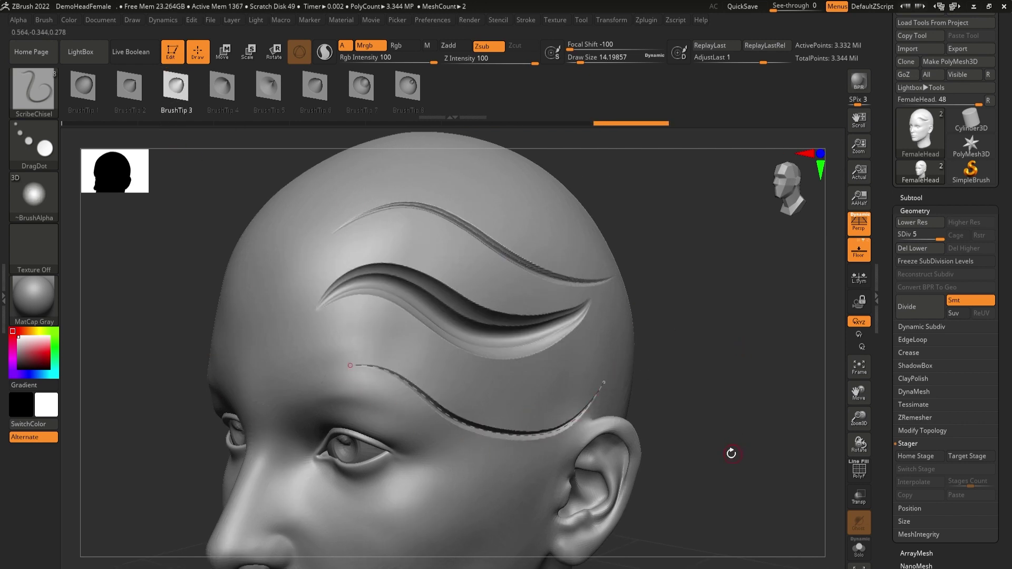
pyautogui.moveTo(710, 433); pyautogui.dragTo(705, 179)
pyautogui.moveTo(606, 59); pyautogui.dragTo(621, 59)
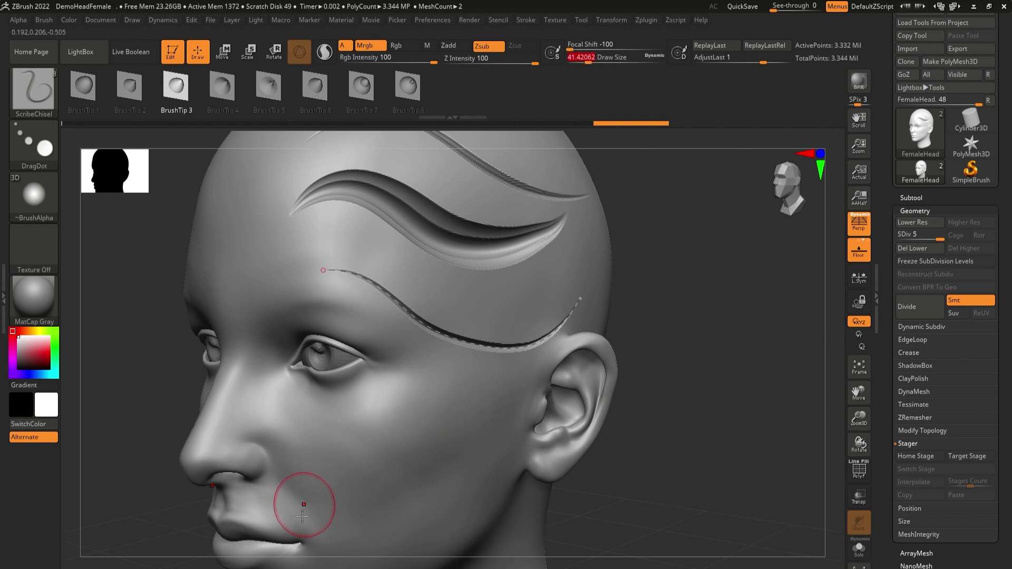
pyautogui.moveTo(374, 467); pyautogui.dragTo(496, 408)
pyautogui.moveTo(678, 493); pyautogui.dragTo(665, 448)
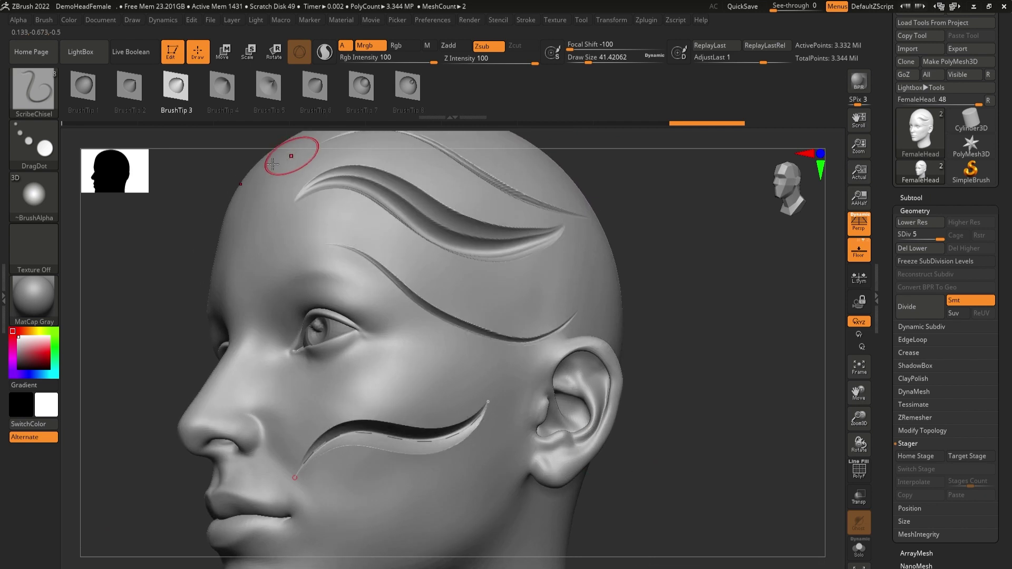
pyautogui.click(179, 97)
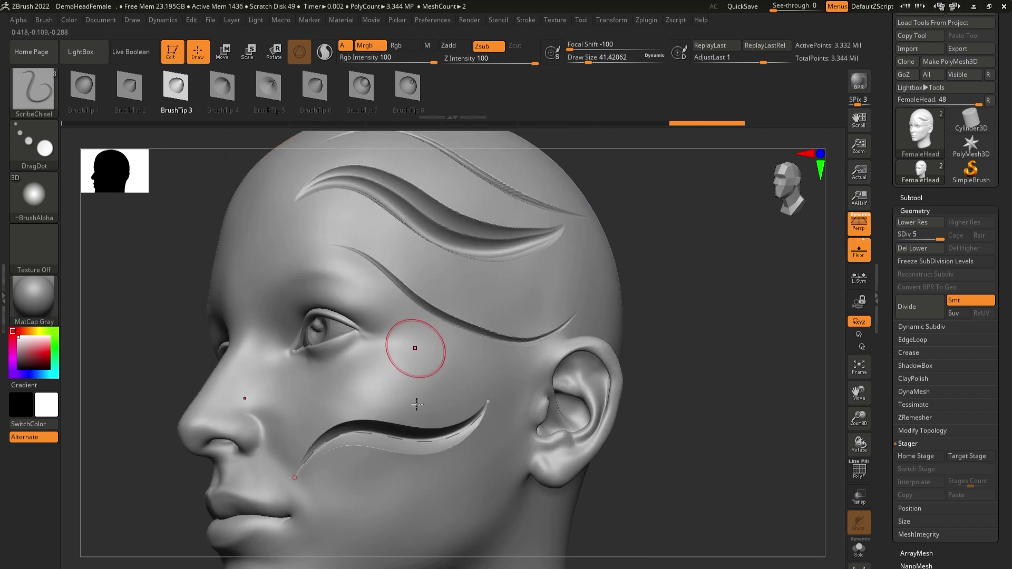
pyautogui.click(360, 450)
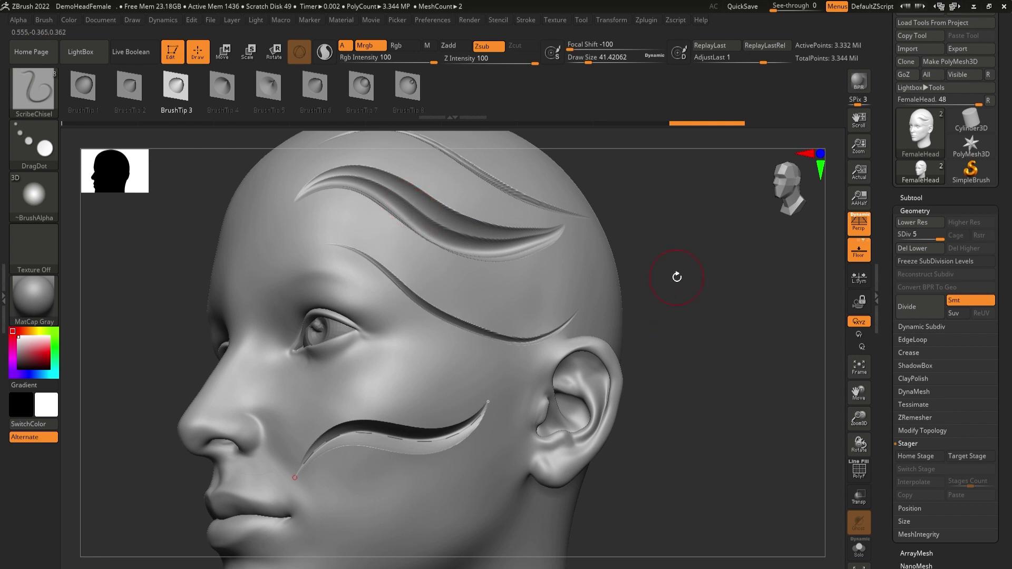
pyautogui.moveTo(679, 290); pyautogui.dragTo(661, 266)
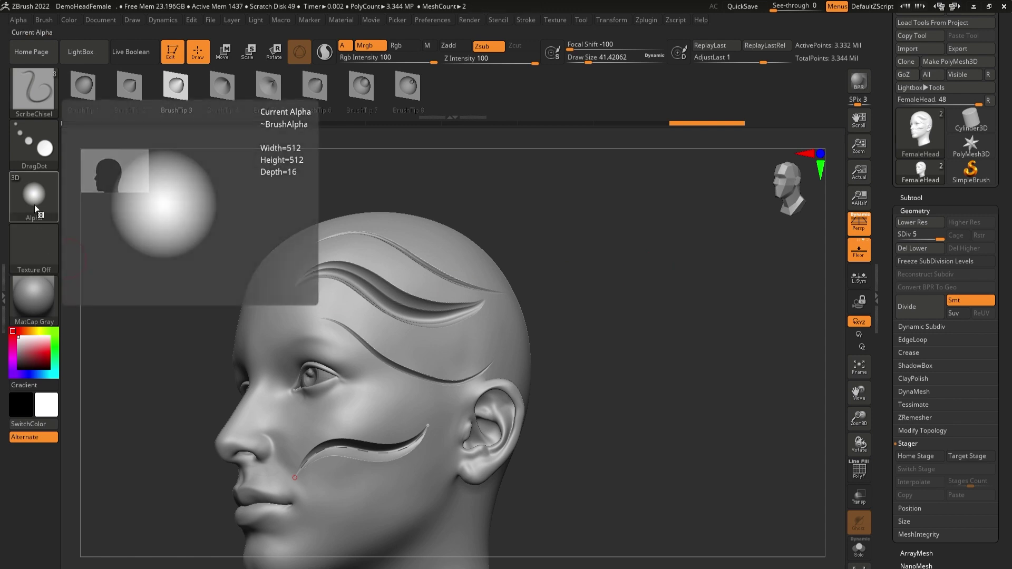
# Step: Try Alpha 54 on the ScribeChisel brush by carving a multi-strand groove across the temple, between the two lower forehead grooves
pyautogui.click(33, 195)
pyautogui.click(402, 354)
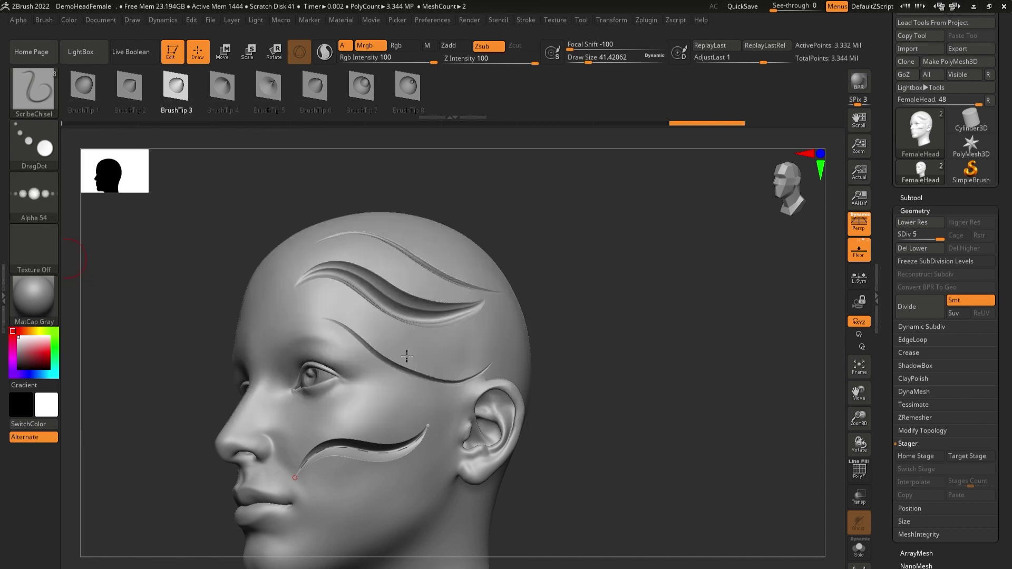
pyautogui.moveTo(497, 331); pyautogui.dragTo(437, 349)
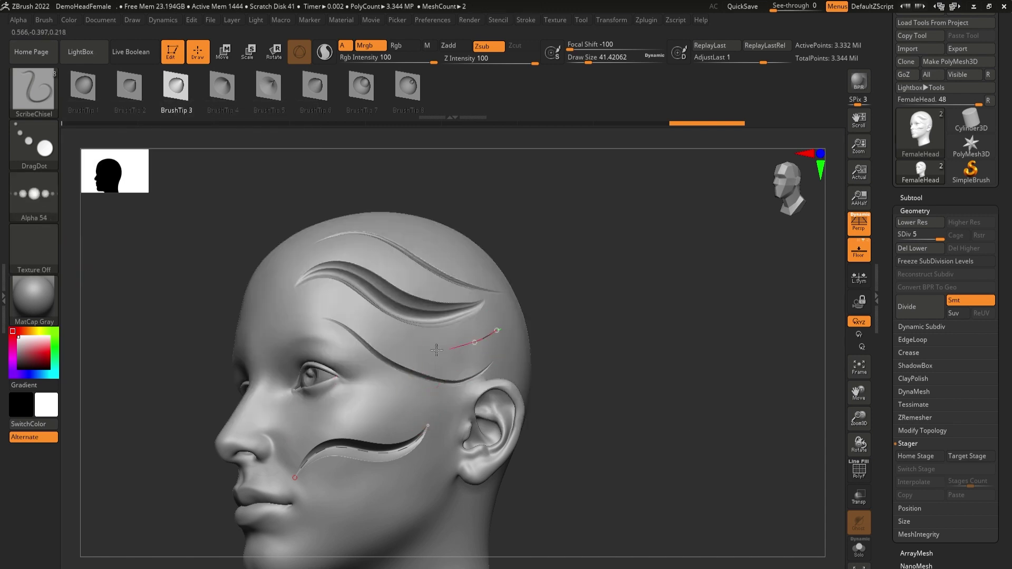
pyautogui.click(252, 350)
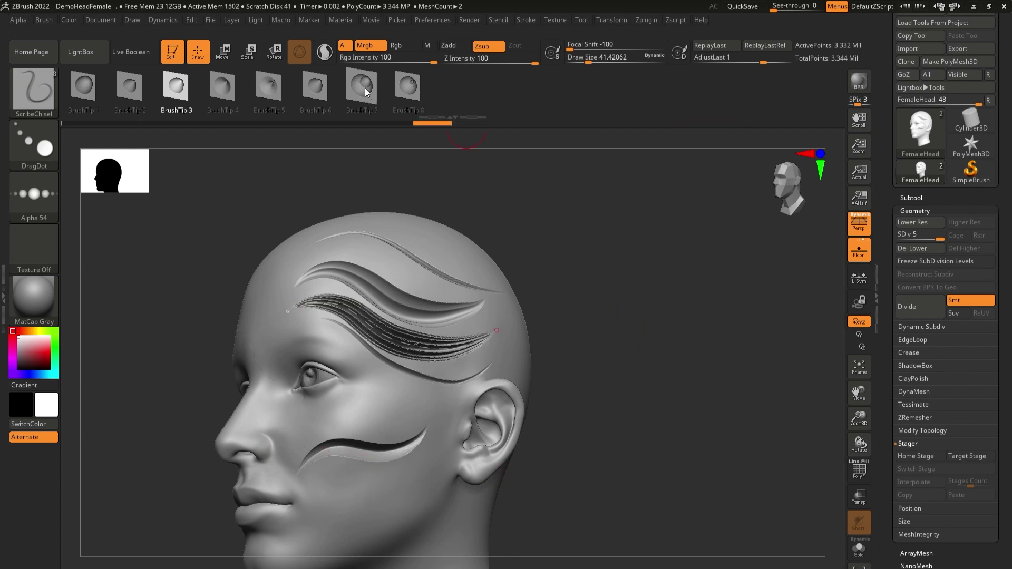
pyautogui.keyDown('alt'); pyautogui.moveTo(572, 254); pyautogui.dragTo(585, 358); pyautogui.keyUp('alt')
pyautogui.moveTo(645, 325)
pyautogui.mouseDown()
pyautogui.moveTo(639, 354)
pyautogui.moveTo(648, 368)
pyautogui.moveTo(634, 311)
pyautogui.moveTo(641, 372)
pyautogui.mouseUp()
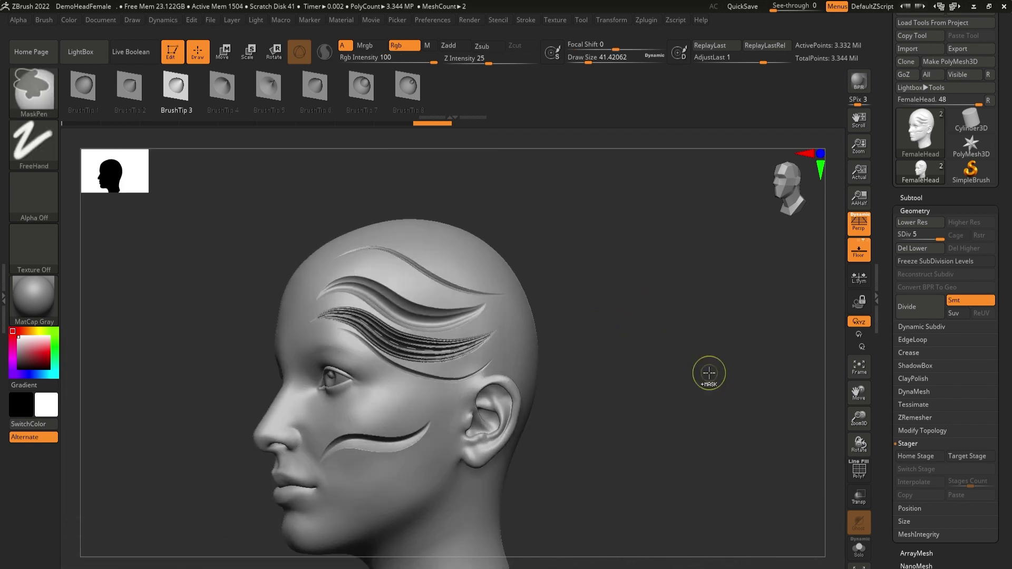
# Step: Change the brush alpha to Alpha 01 and expand the stroke's curve settings
pyautogui.click(32, 209)
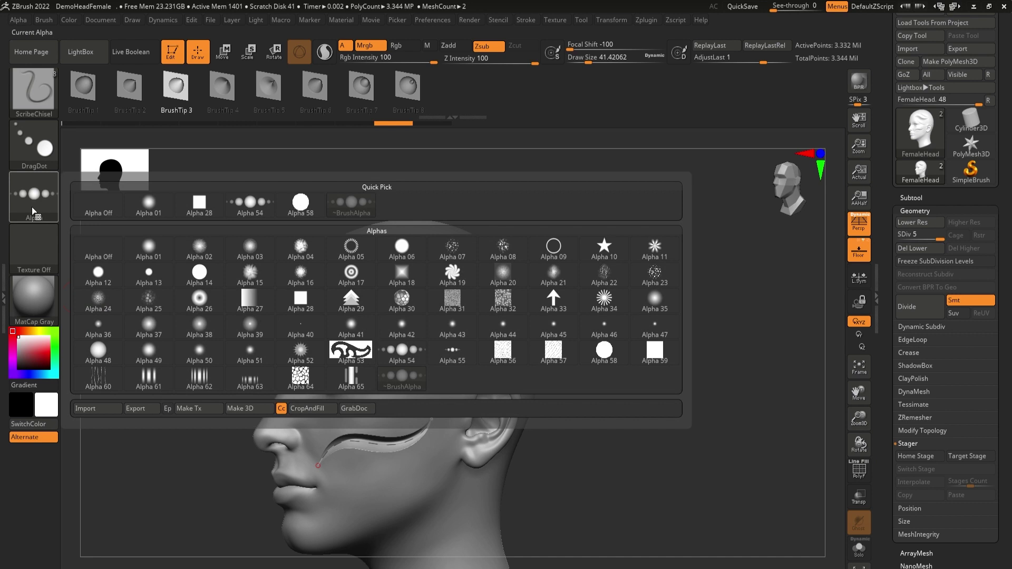
pyautogui.click(149, 206)
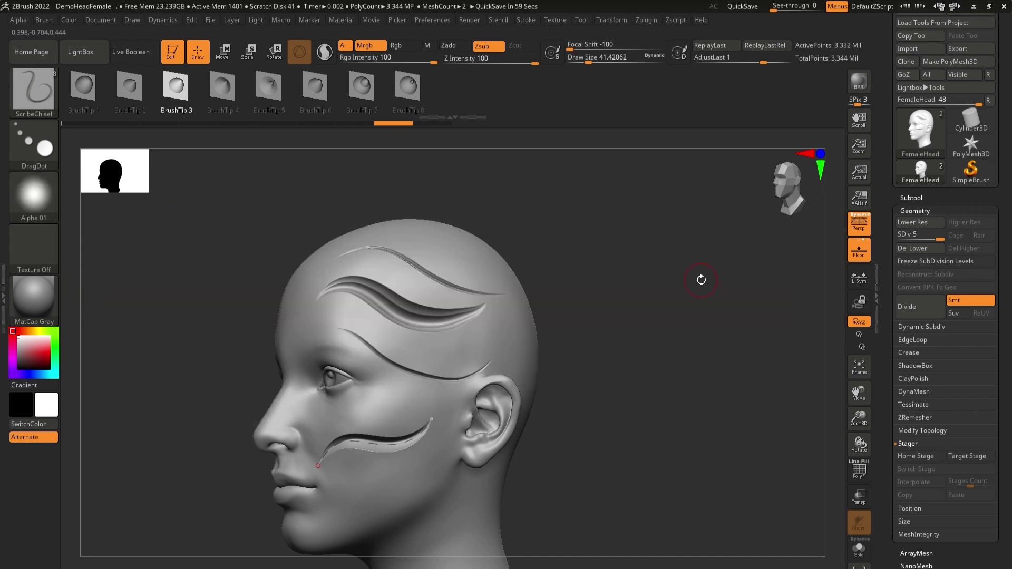
pyautogui.click(525, 20)
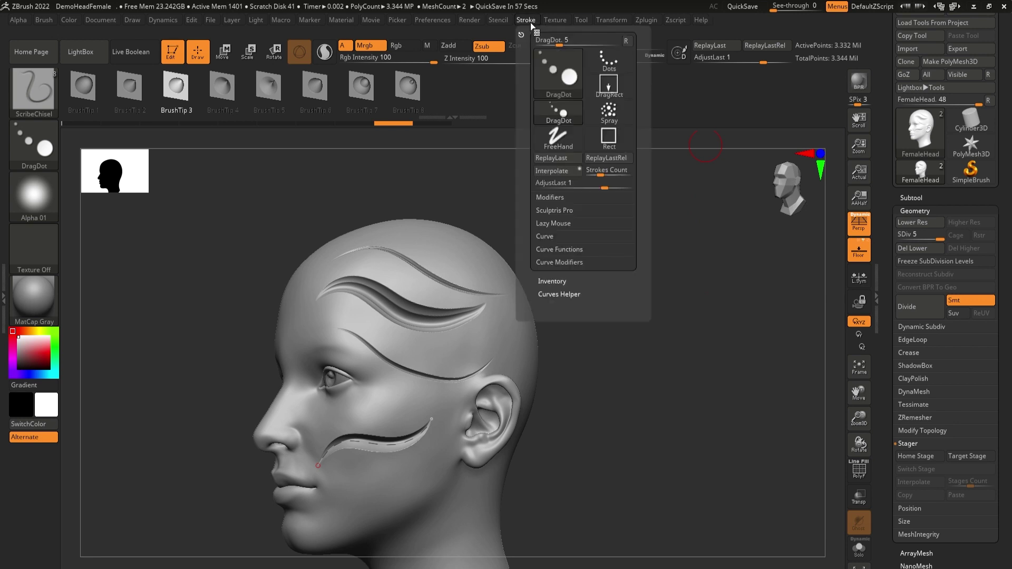
pyautogui.click(548, 236)
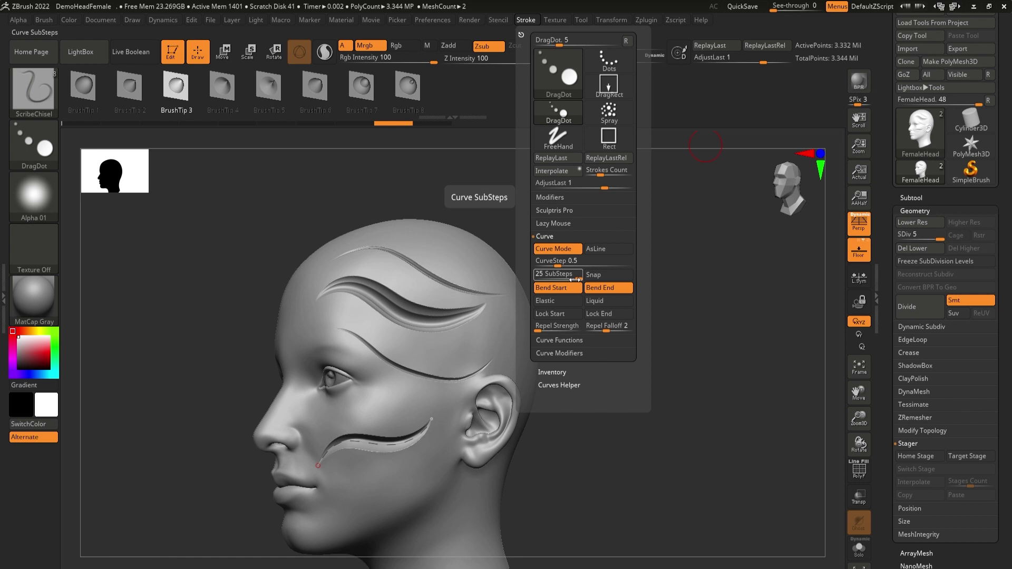
# Step: Carve a long smooth groove with Alpha 01 from the forehead back to above the ear, between the existing grooves
pyautogui.moveTo(301, 322); pyautogui.dragTo(348, 314)
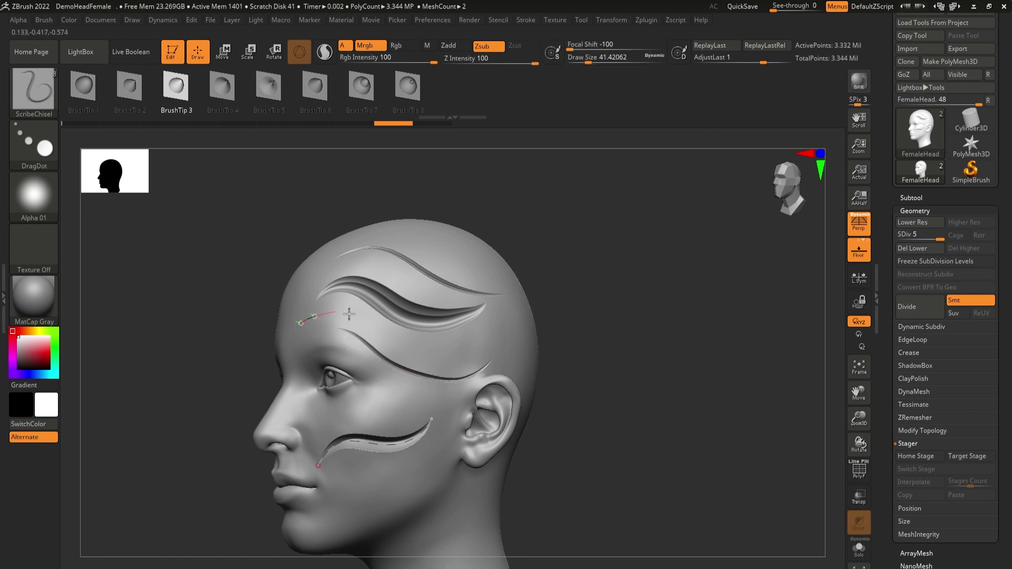
pyautogui.keyDown('alt'); pyautogui.moveTo(604, 318); pyautogui.dragTo(630, 380); pyautogui.keyUp('alt')
pyautogui.keyDown('alt'); pyautogui.moveTo(789, 410); pyautogui.dragTo(519, 368); pyautogui.keyUp('alt')
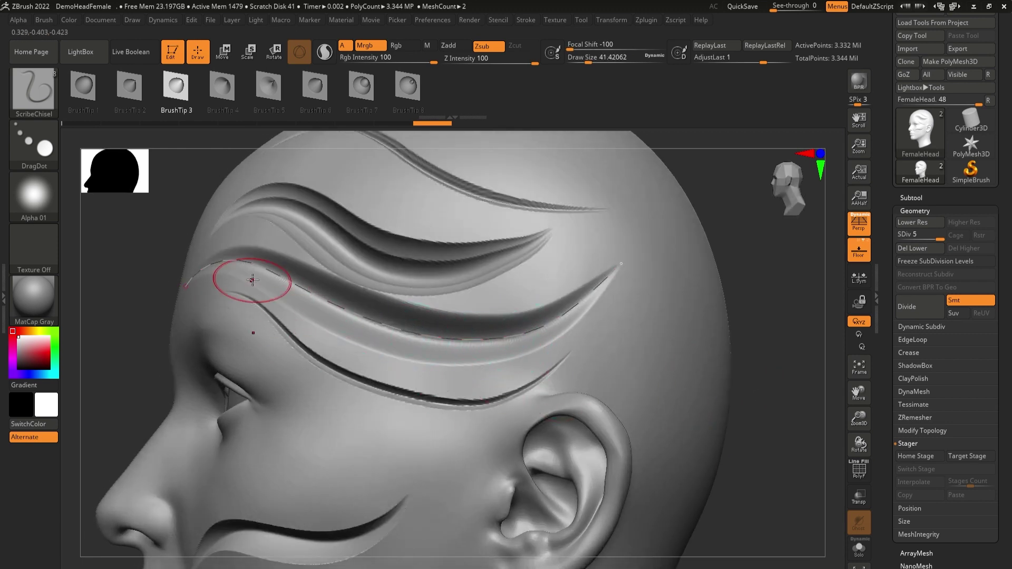
pyautogui.keyDown('alt'); pyautogui.moveTo(765, 346); pyautogui.dragTo(680, 341); pyautogui.keyUp('alt')
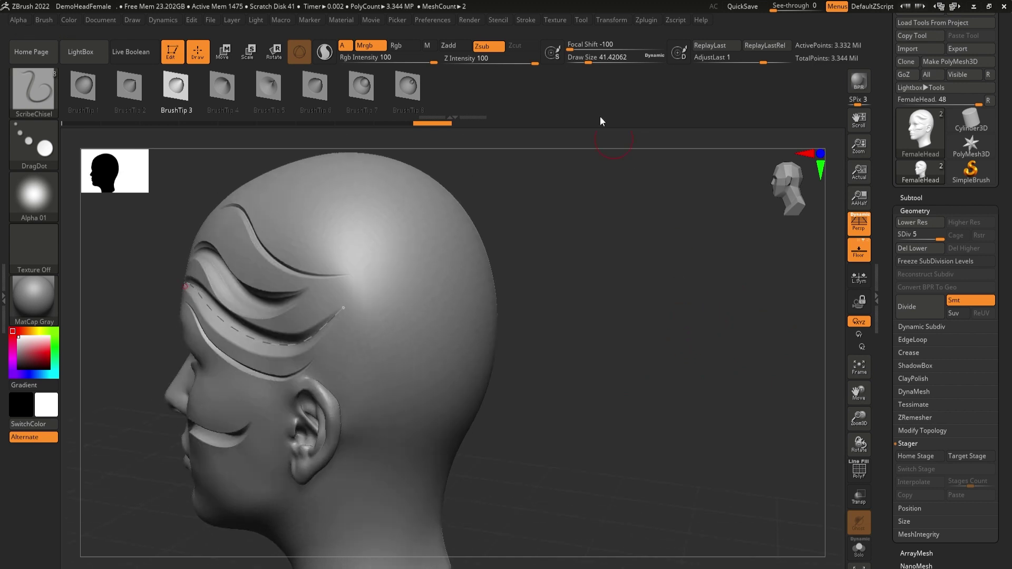
# Step: Adjust the curve settings for separately spaced dots and carve a segmented groove from the crown down behind the ear
pyautogui.click(525, 20)
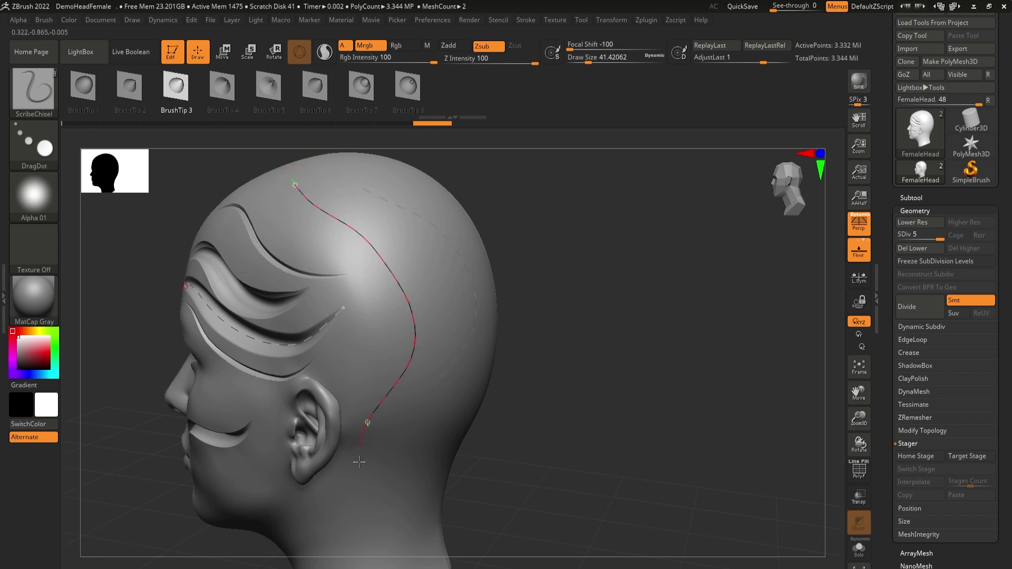
pyautogui.click(418, 515)
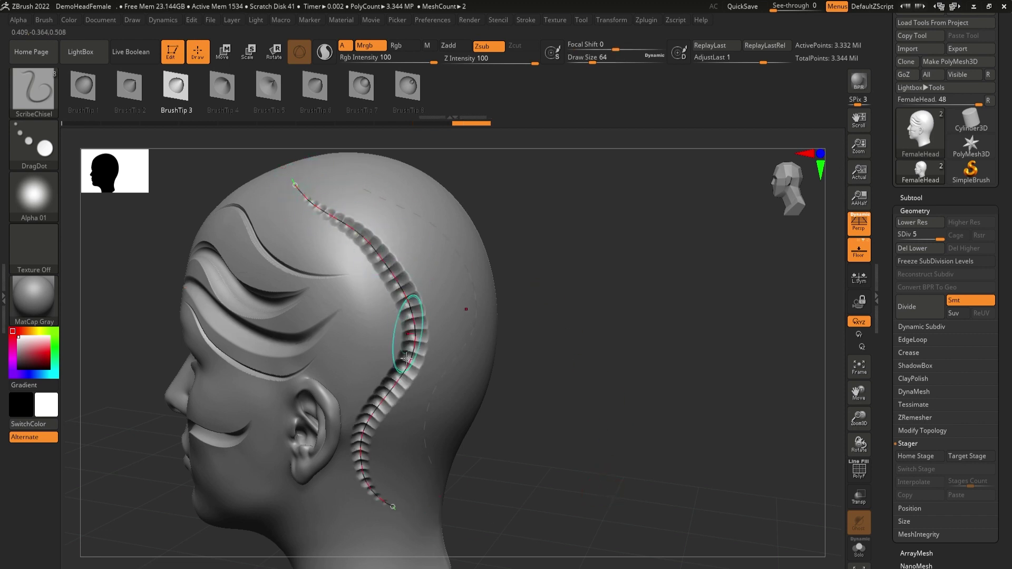
pyautogui.moveTo(583, 332)
pyautogui.mouseDown()
pyautogui.moveTo(578, 273)
pyautogui.moveTo(581, 332)
pyautogui.moveTo(540, 337)
pyautogui.moveTo(553, 352)
pyautogui.moveTo(583, 350)
pyautogui.moveTo(618, 424)
pyautogui.moveTo(621, 375)
pyautogui.moveTo(598, 365)
pyautogui.moveTo(605, 358)
pyautogui.moveTo(610, 400)
pyautogui.moveTo(666, 380)
pyautogui.moveTo(706, 301)
pyautogui.moveTo(647, 348)
pyautogui.moveTo(650, 339)
pyautogui.mouseUp()
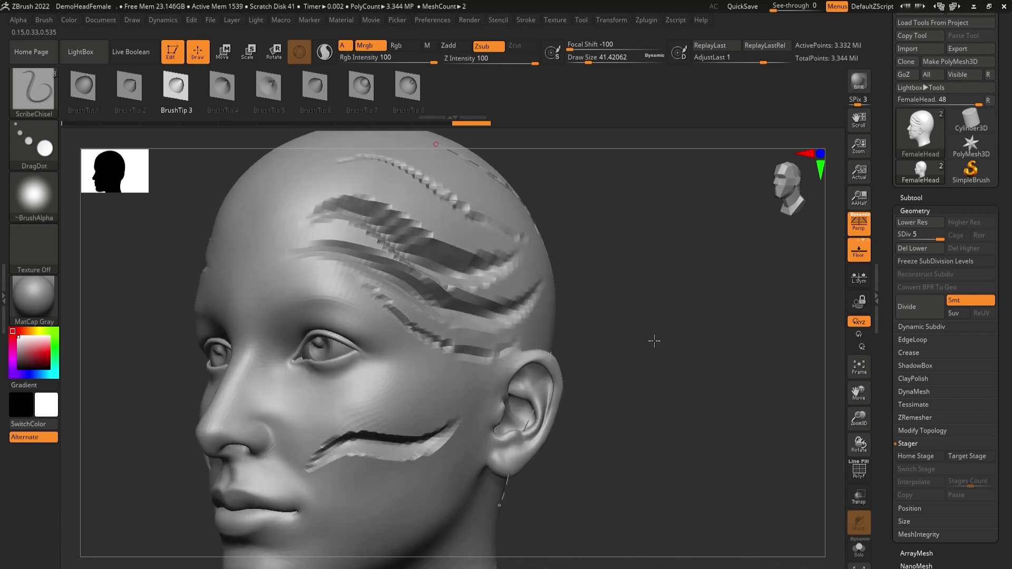
# Step: Switch to the ScribeStandard brush and carve an angular groove from mid-forehead down and along the brow to the temple
pyautogui.click(42, 92)
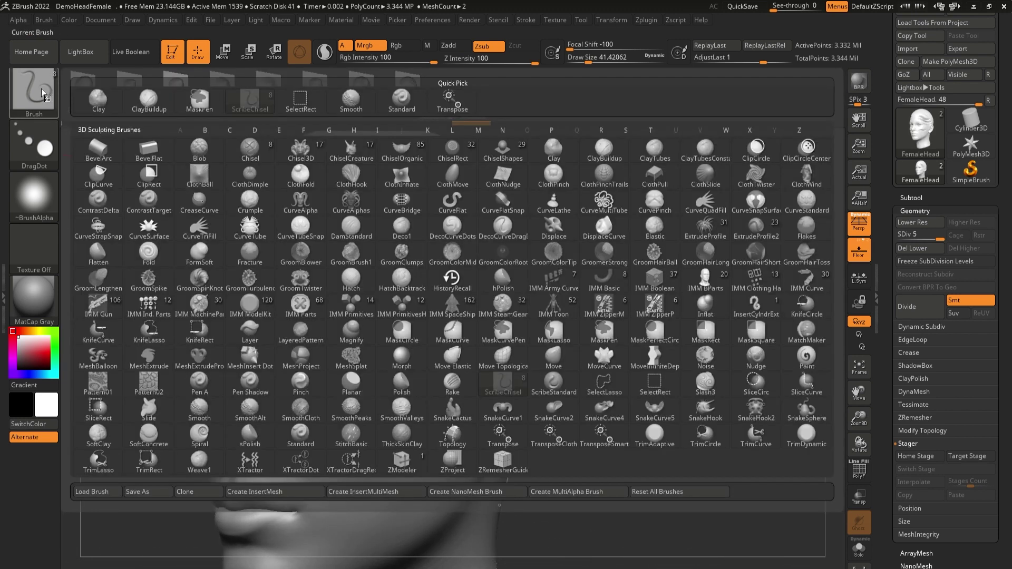
pyautogui.click(553, 381)
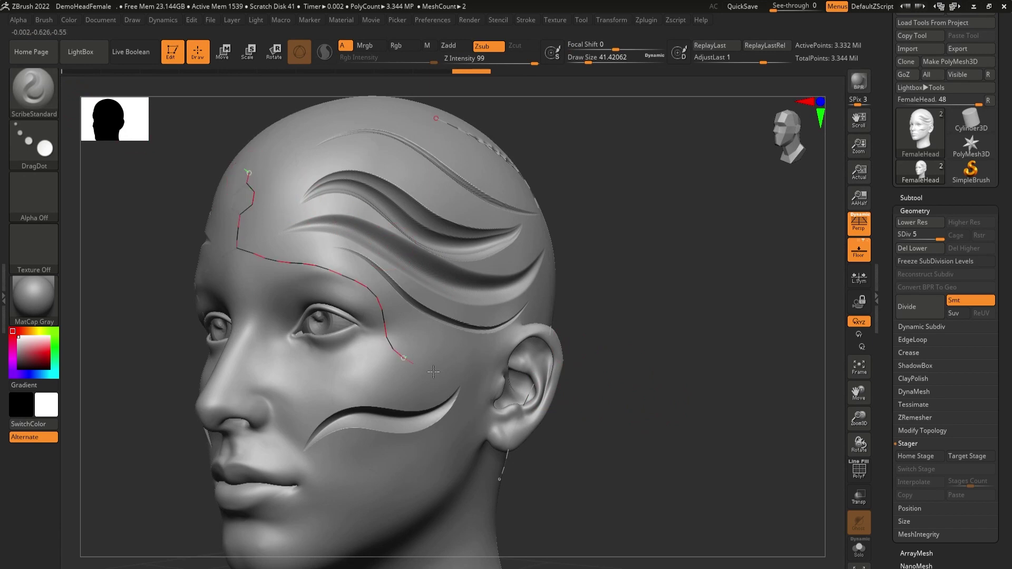
pyautogui.moveTo(637, 275)
pyautogui.mouseDown()
pyautogui.moveTo(630, 242)
pyautogui.moveTo(666, 207)
pyautogui.moveTo(679, 311)
pyautogui.mouseUp()
# Step: Carve two more wavy ScribeStandard grooves on top of the head, on either side of the segmented groove's start
pyautogui.moveTo(342, 304); pyautogui.dragTo(401, 287)
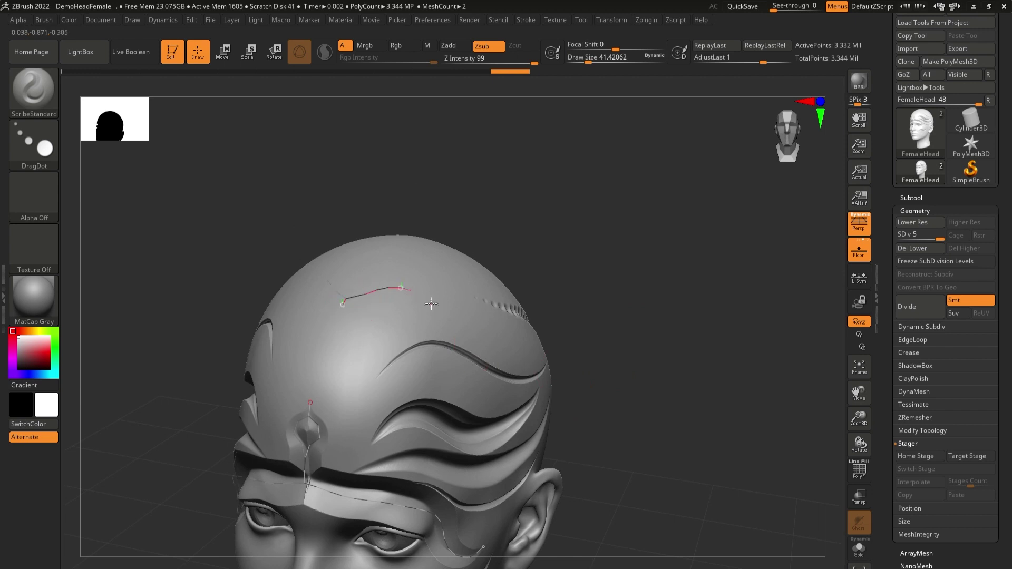
pyautogui.moveTo(510, 346); pyautogui.dragTo(511, 347)
pyautogui.moveTo(662, 301)
pyautogui.mouseDown()
pyautogui.moveTo(671, 311)
pyautogui.moveTo(654, 298)
pyautogui.mouseUp()
pyautogui.moveTo(440, 274); pyautogui.dragTo(529, 270)
pyautogui.moveTo(593, 255); pyautogui.dragTo(593, 255)
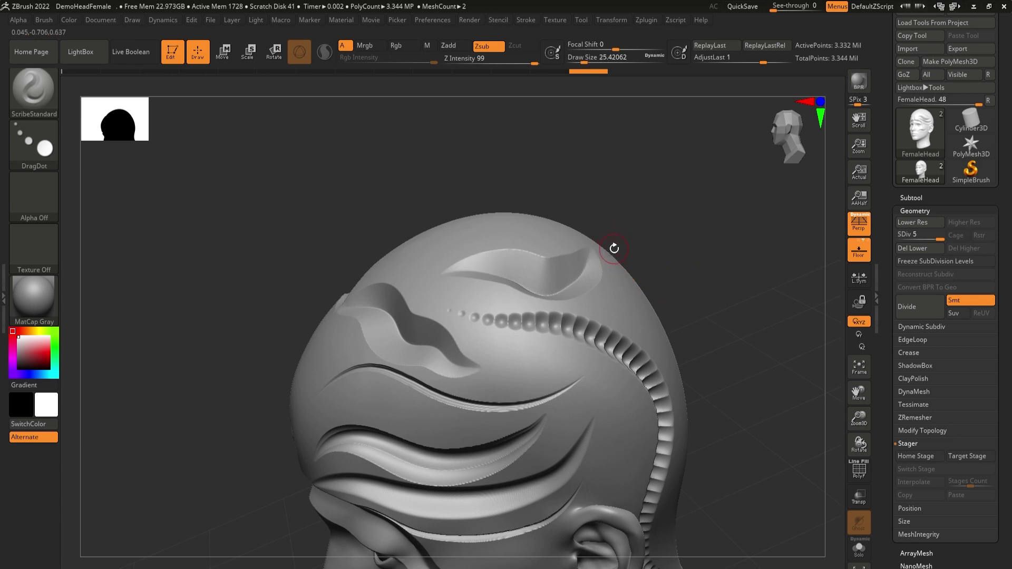
pyautogui.moveTo(600, 366)
pyautogui.mouseDown()
pyautogui.moveTo(640, 264)
pyautogui.moveTo(625, 316)
pyautogui.moveTo(462, 252)
pyautogui.mouseUp()
pyautogui.click(714, 542)
pyautogui.moveTo(721, 361)
pyautogui.mouseDown()
pyautogui.moveTo(678, 276)
pyautogui.moveTo(643, 343)
pyautogui.moveTo(677, 318)
pyautogui.mouseUp()
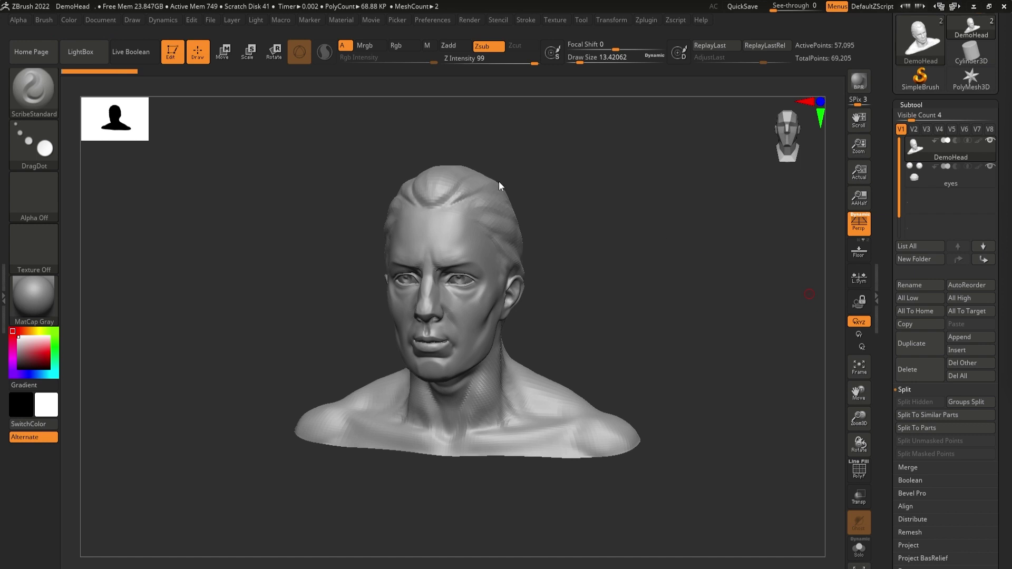
# Step: Activate the Scale gizmo on the DemoHead bust and place it on the forehead, with the face viewed from the front
pyautogui.click(248, 51)
pyautogui.moveTo(683, 290); pyautogui.dragTo(669, 346)
pyautogui.click(487, 294)
pyautogui.moveTo(456, 318); pyautogui.dragTo(454, 196)
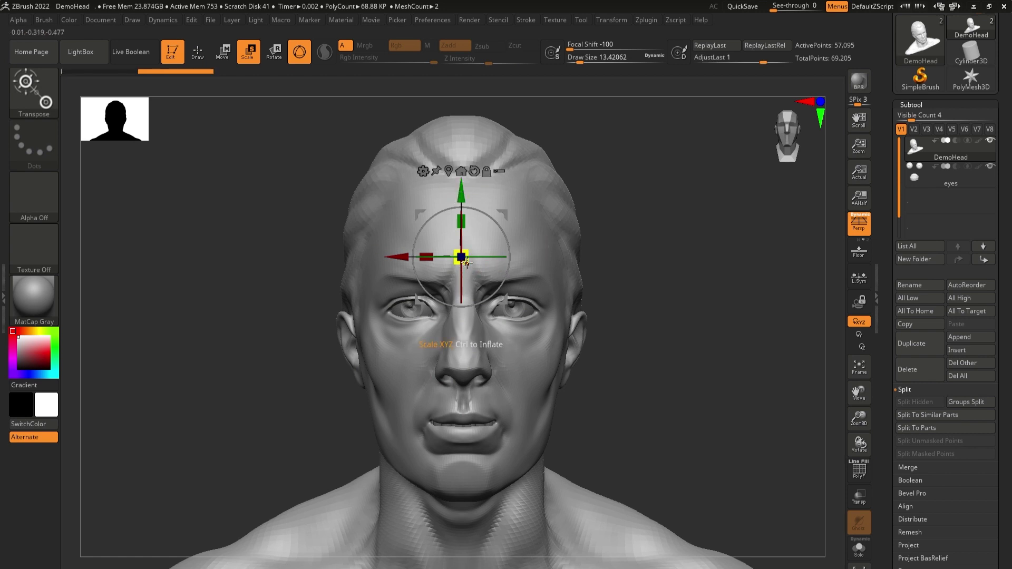
# Step: Try scaling the whole DemoHead uniformly with the gizmo at Focal Shift -100, and undo each attempt
pyautogui.moveTo(467, 262)
pyautogui.mouseDown()
pyautogui.moveTo(571, 128)
pyautogui.moveTo(555, 240)
pyautogui.moveTo(567, 227)
pyautogui.moveTo(479, 258)
pyautogui.moveTo(553, 279)
pyautogui.moveTo(565, 150)
pyautogui.moveTo(539, 296)
pyautogui.moveTo(556, 217)
pyautogui.moveTo(477, 253)
pyautogui.mouseUp()
pyautogui.hotkey('ctrl', 'z')
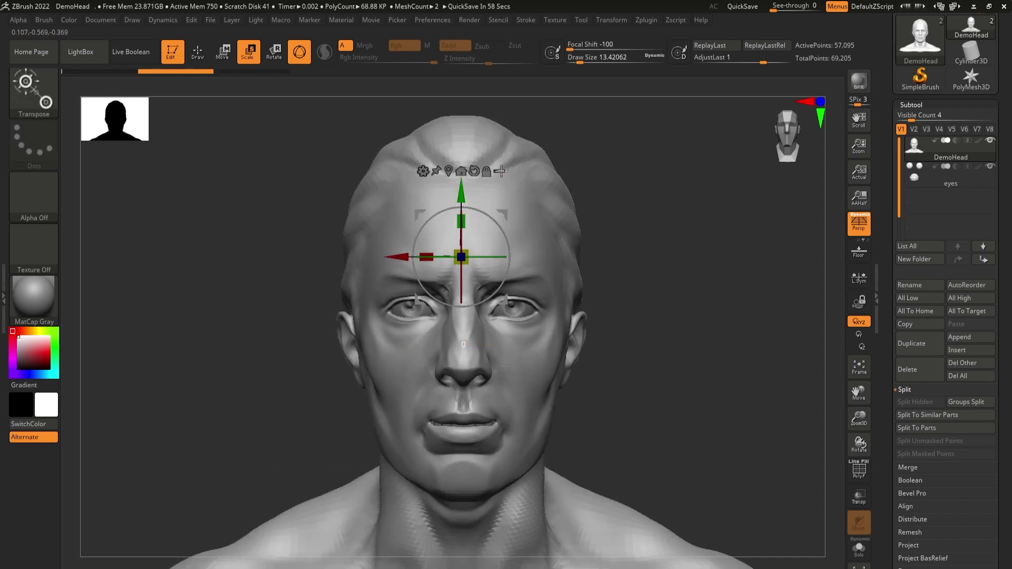
pyautogui.moveTo(462, 257)
pyautogui.mouseDown()
pyautogui.moveTo(539, 36)
pyautogui.moveTo(579, 311)
pyautogui.moveTo(633, 359)
pyautogui.moveTo(539, 139)
pyautogui.moveTo(515, 283)
pyautogui.moveTo(543, 210)
pyautogui.moveTo(542, 32)
pyautogui.moveTo(534, 152)
pyautogui.mouseUp()
pyautogui.press('ctrl')
pyautogui.hotkey('ctrl', 'z')
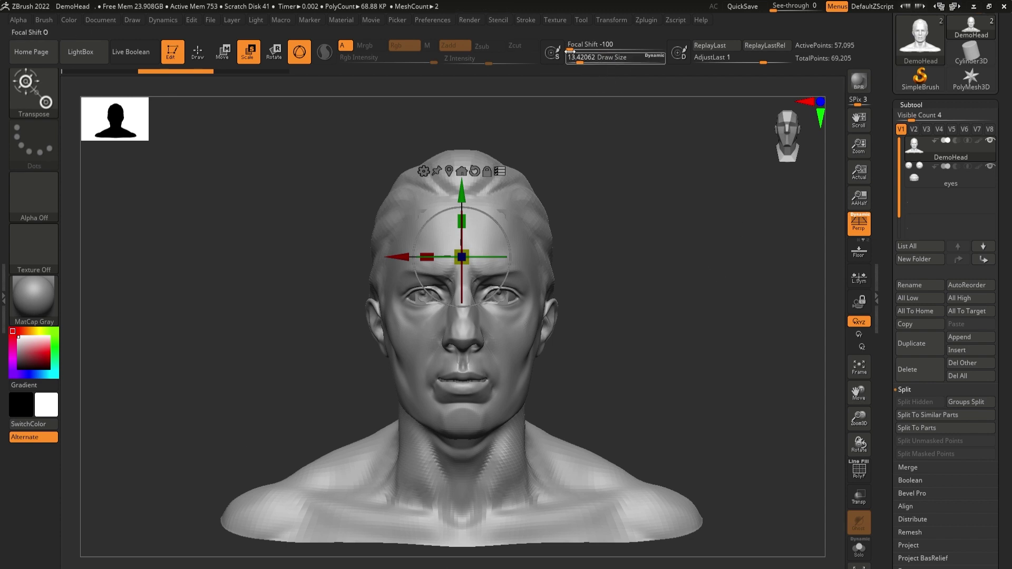
# Step: Set the Focal Shift to -24, try scaling the head from the forehead, and undo the scaling
pyautogui.moveTo(569, 48); pyautogui.dragTo(572, 49)
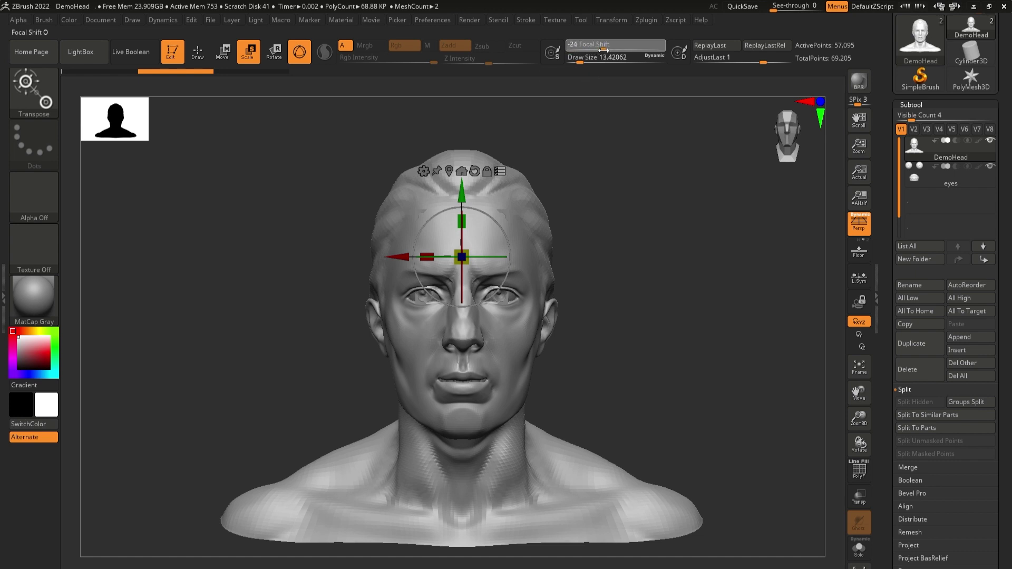
pyautogui.moveTo(462, 257); pyautogui.dragTo(502, 249)
pyautogui.moveTo(567, 212); pyautogui.dragTo(541, 220)
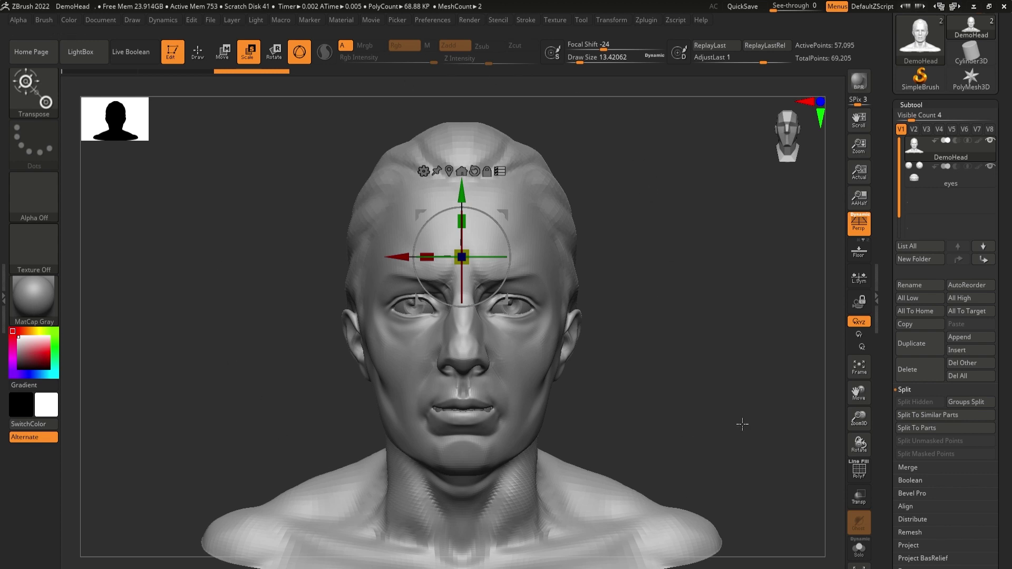
pyautogui.hotkey('ctrl', 'z')
# Step: Set the gizmo falloff to Draw Size 119.78716 and Focal Shift 88, testing the gizmo on the lower face in between
pyautogui.click(617, 55)
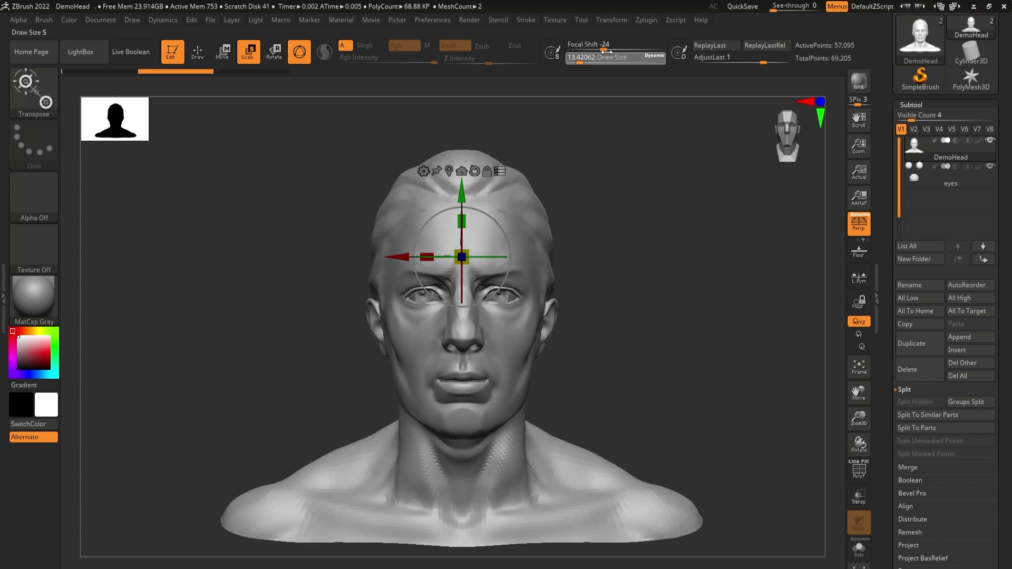
pyautogui.hotkey('ctrl', 'z')
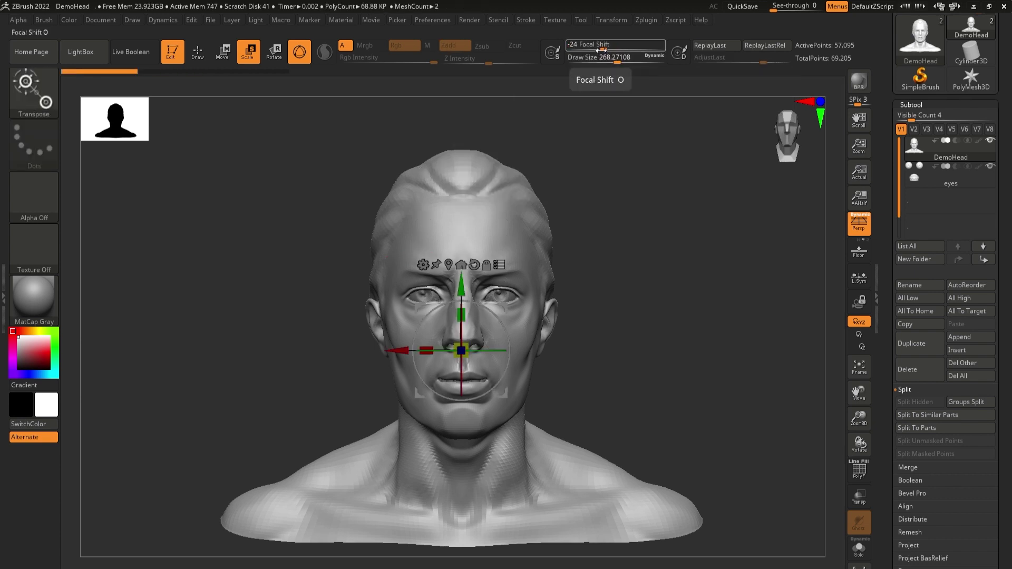
pyautogui.moveTo(602, 49)
pyautogui.mouseDown()
pyautogui.moveTo(617, 49)
pyautogui.moveTo(601, 63)
pyautogui.moveTo(637, 50)
pyautogui.mouseUp()
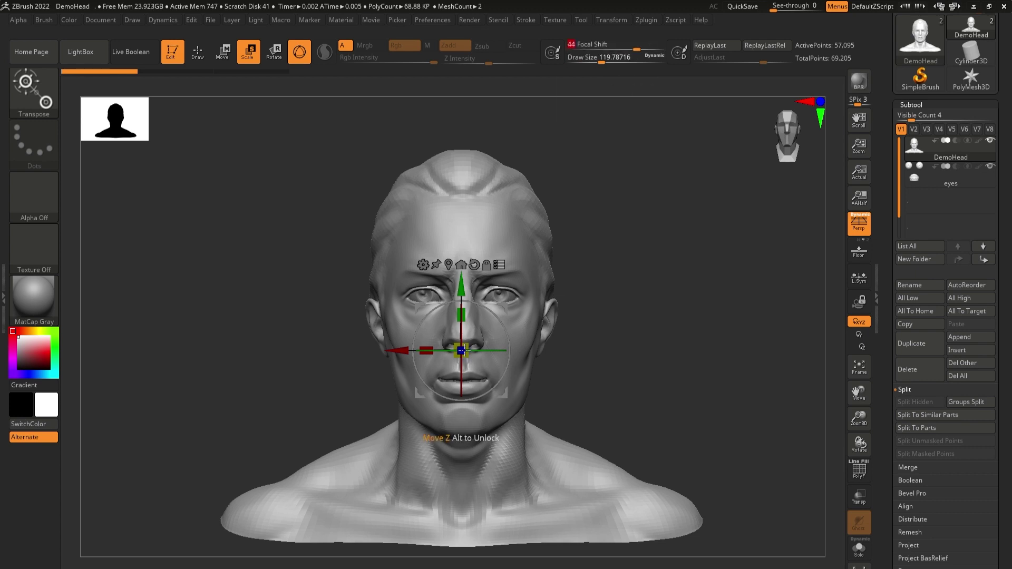
pyautogui.moveTo(471, 353); pyautogui.dragTo(421, 433)
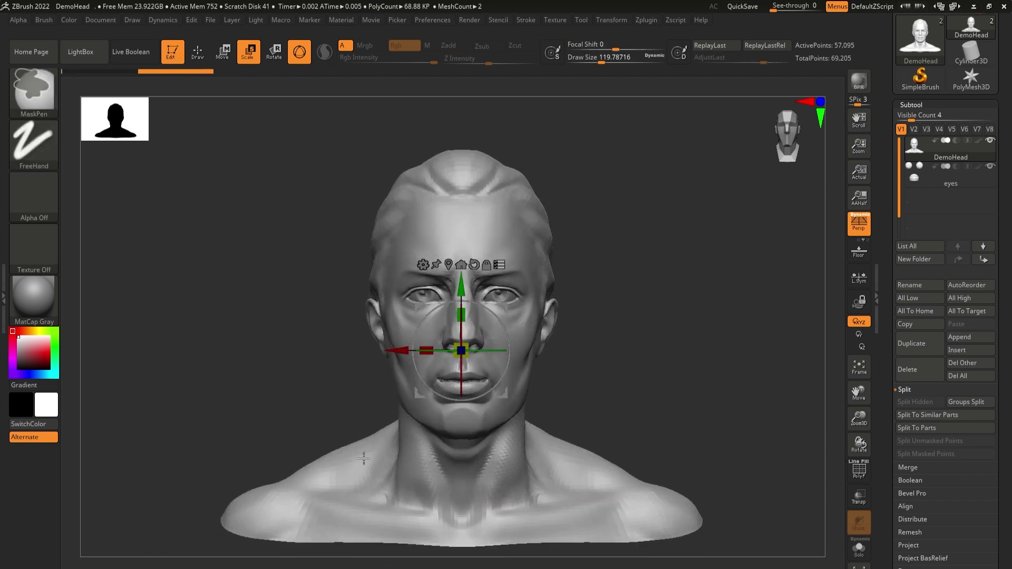
pyautogui.moveTo(640, 47); pyautogui.dragTo(656, 49)
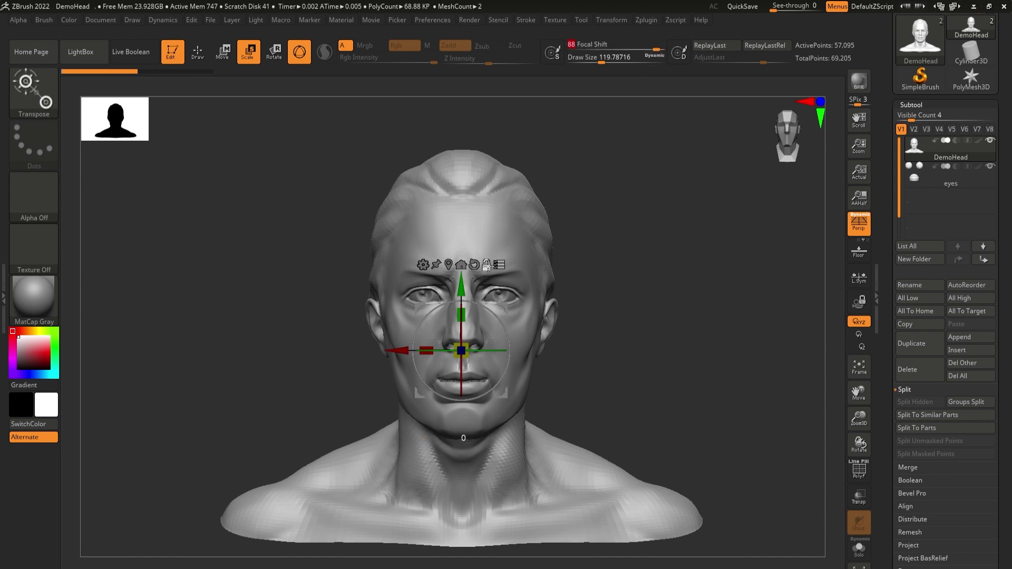
# Step: Move the gizmo up to the brow, reshape the DemoHead into a much narrower face with soft falloff, and return to Draw mode
pyautogui.keyDown('alt'); pyautogui.moveTo(464, 298); pyautogui.dragTo(465, 218); pyautogui.keyUp('alt')
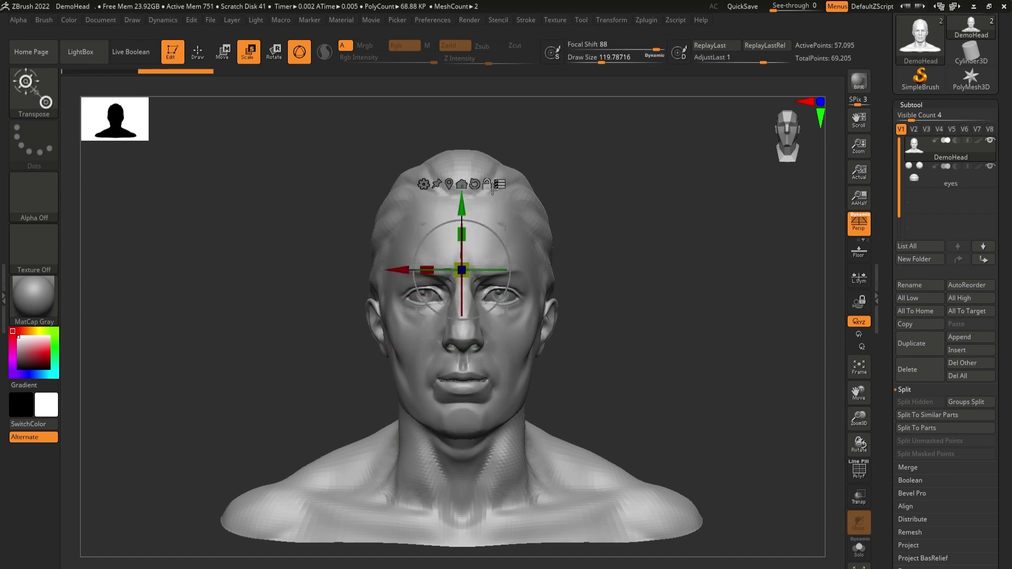
pyautogui.moveTo(462, 271); pyautogui.dragTo(462, 286)
pyautogui.moveTo(520, 228); pyautogui.dragTo(419, 86)
pyautogui.moveTo(413, 29); pyautogui.dragTo(462, 279)
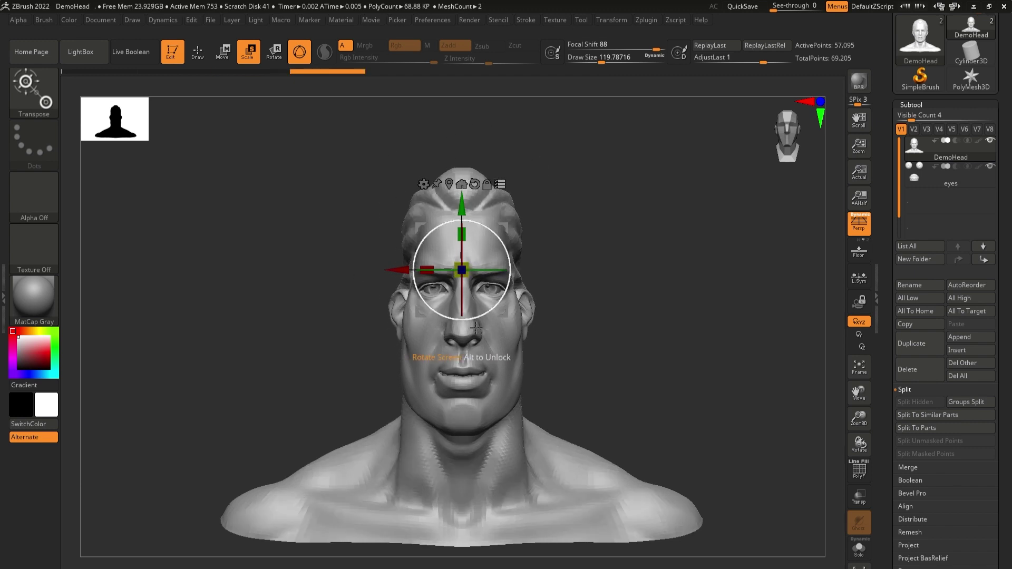
pyautogui.click(204, 55)
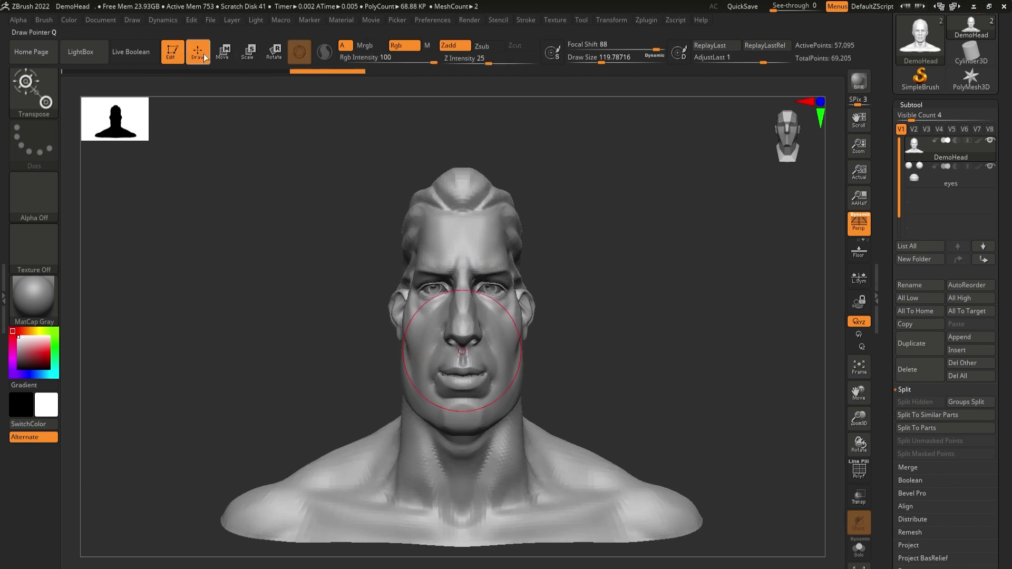
pyautogui.moveTo(648, 343)
pyautogui.mouseDown()
pyautogui.moveTo(634, 356)
pyautogui.moveTo(582, 361)
pyautogui.moveTo(685, 357)
pyautogui.moveTo(612, 357)
pyautogui.moveTo(630, 370)
pyautogui.moveTo(680, 365)
pyautogui.moveTo(596, 360)
pyautogui.moveTo(630, 381)
pyautogui.moveTo(585, 391)
pyautogui.moveTo(627, 390)
pyautogui.moveTo(601, 383)
pyautogui.moveTo(648, 348)
pyautogui.moveTo(609, 351)
pyautogui.moveTo(614, 356)
pyautogui.moveTo(625, 327)
pyautogui.moveTo(634, 368)
pyautogui.moveTo(646, 342)
pyautogui.moveTo(701, 377)
pyautogui.mouseUp()
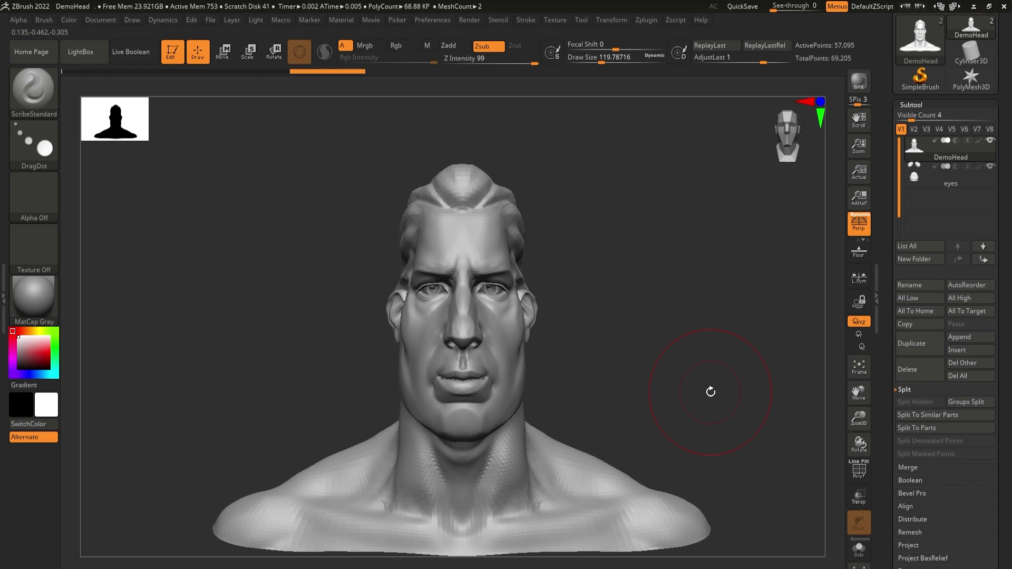
pyautogui.moveTo(710, 391); pyautogui.dragTo(807, 344)
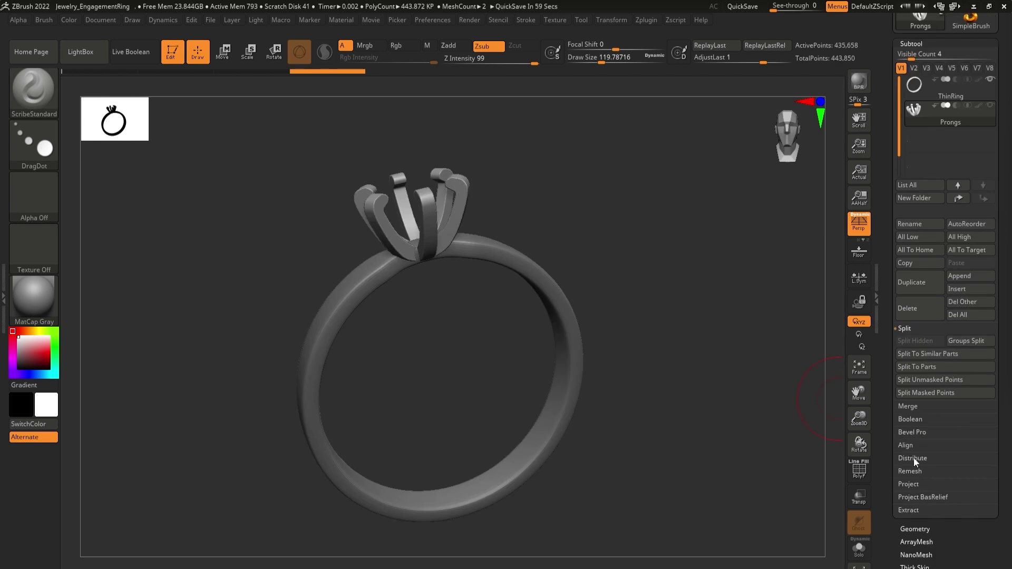
# Step: Try BevelPro on the Prongs subtool, and open BevelPro for the ThinRing subtool instead
pyautogui.moveTo(660, 423); pyautogui.dragTo(673, 460)
pyautogui.moveTo(689, 402); pyautogui.dragTo(673, 445)
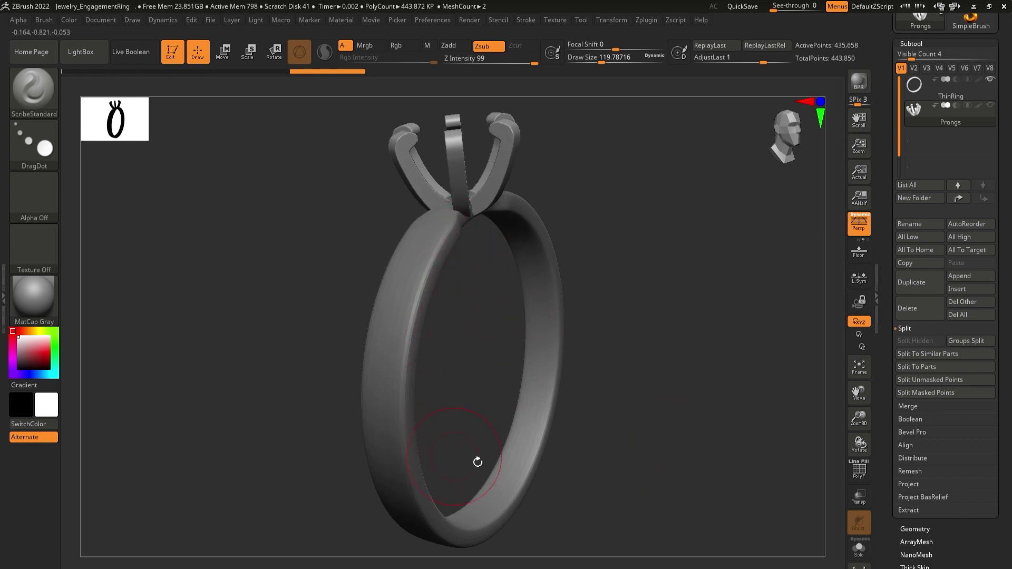
pyautogui.moveTo(648, 367)
pyautogui.mouseDown()
pyautogui.moveTo(645, 378)
pyautogui.moveTo(646, 363)
pyautogui.mouseUp()
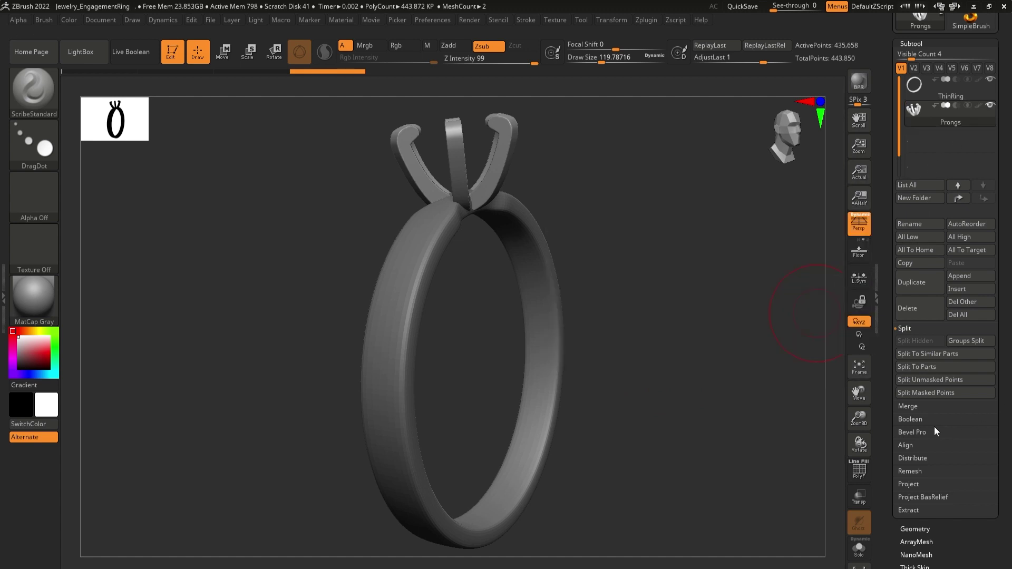
pyautogui.click(922, 430)
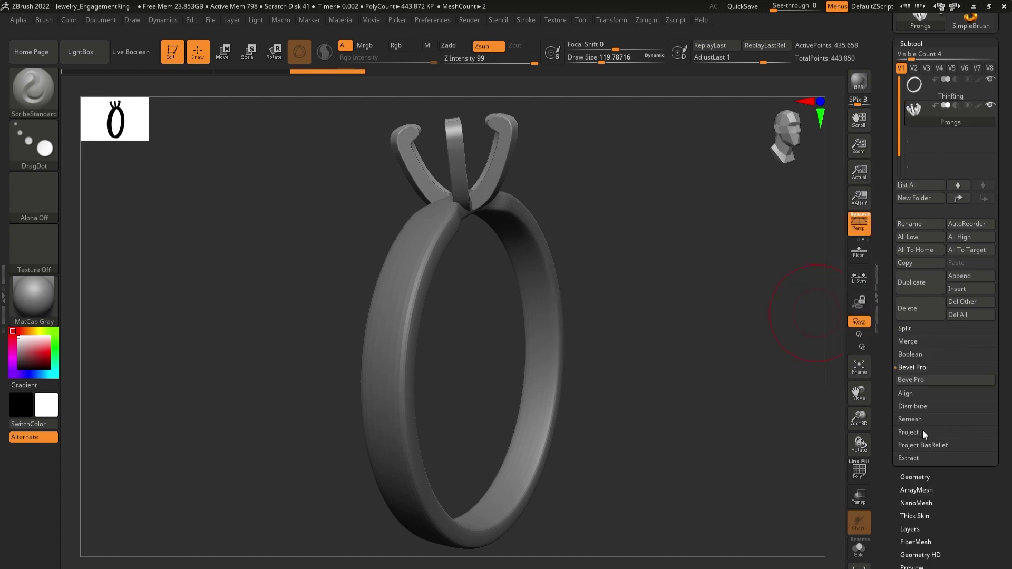
pyautogui.click(915, 381)
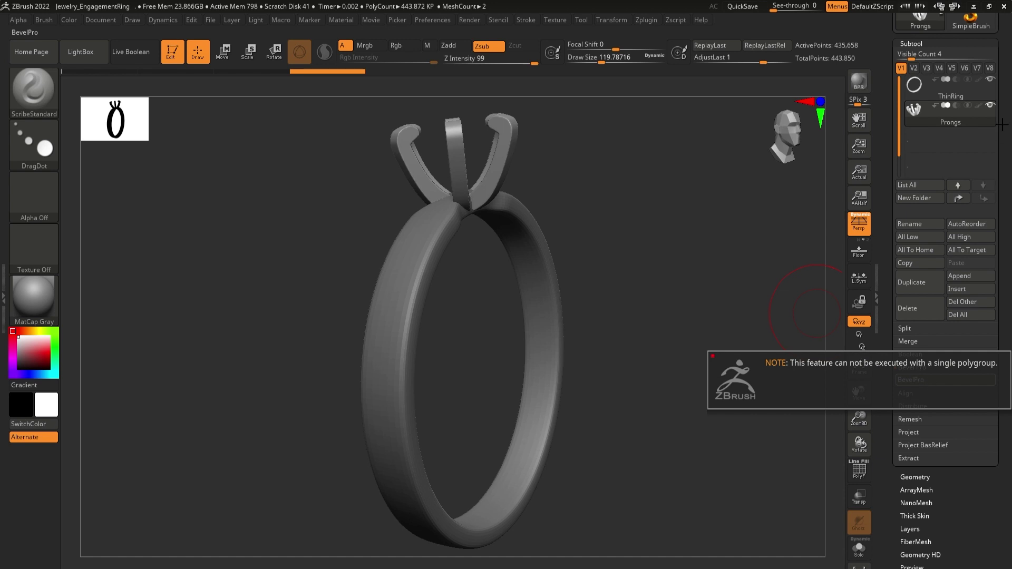
pyautogui.click(971, 93)
pyautogui.click(931, 380)
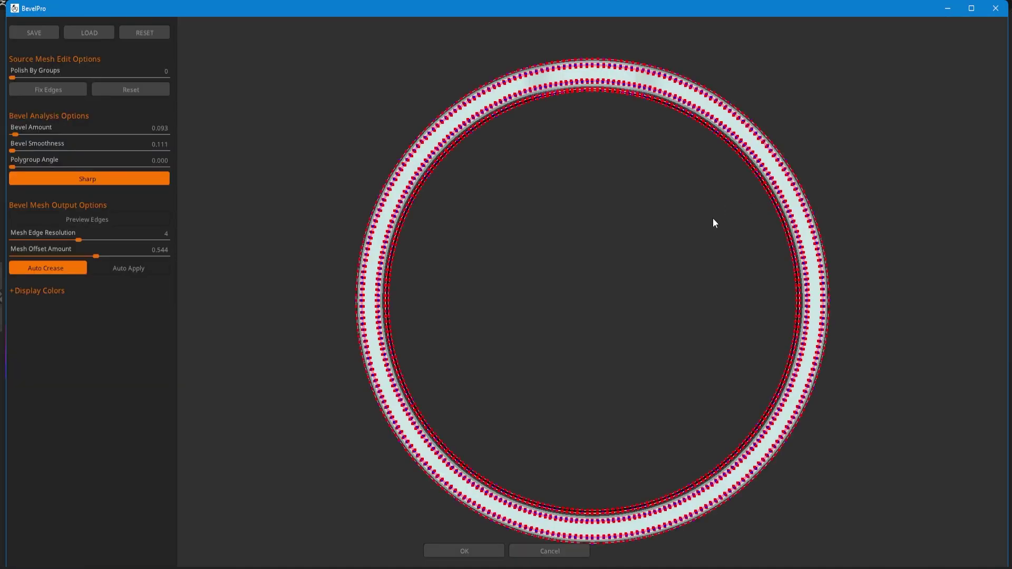
# Step: Test several Bevel Amount values on the ring's edges and set the amount to 0.433
pyautogui.moveTo(483, 310); pyautogui.dragTo(546, 325)
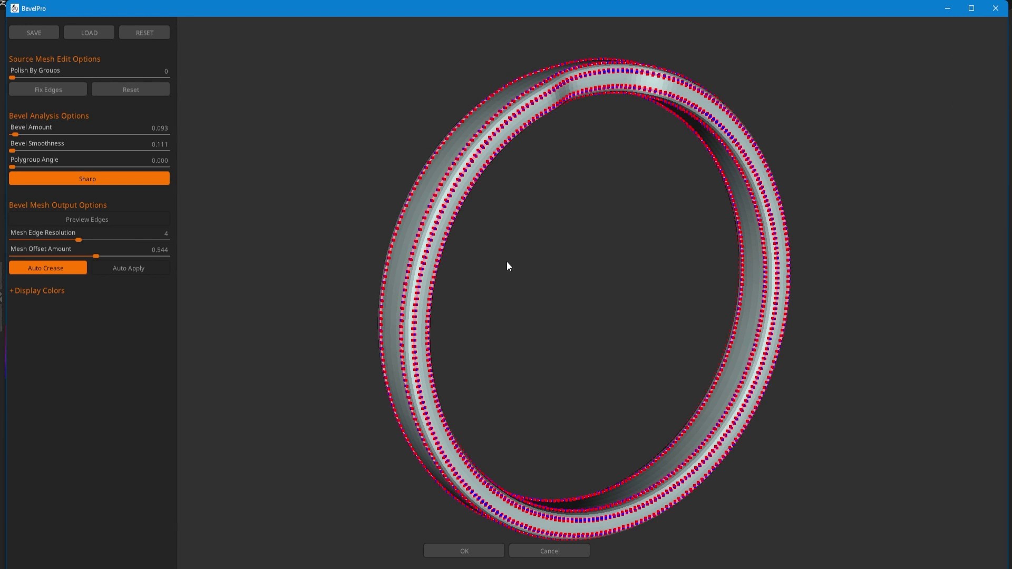
pyautogui.moveTo(524, 280); pyautogui.dragTo(519, 362, button='right')
pyautogui.moveTo(520, 363); pyautogui.dragTo(573, 340)
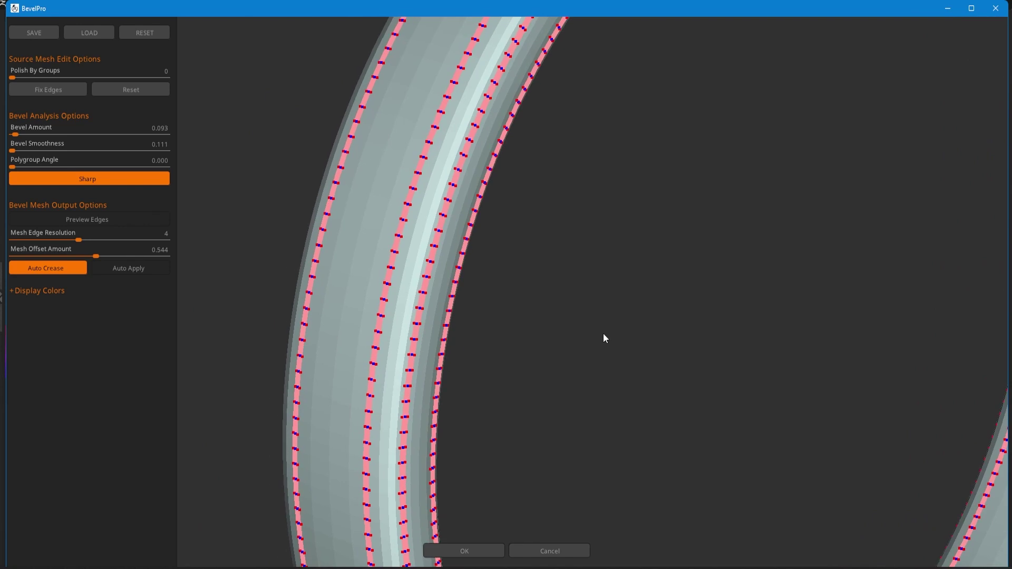
pyautogui.moveTo(571, 337); pyautogui.dragTo(539, 367)
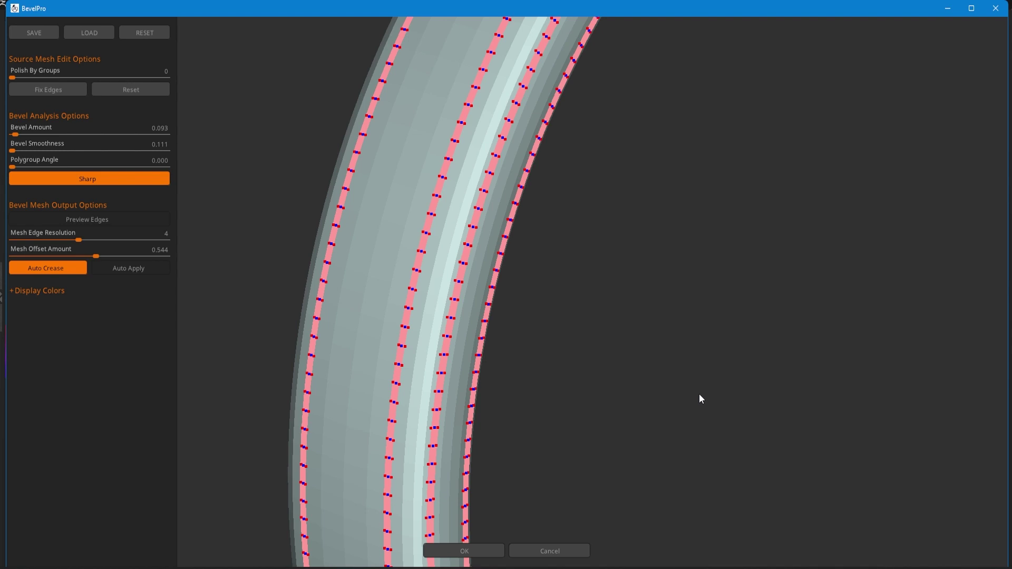
pyautogui.moveTo(636, 377); pyautogui.dragTo(598, 393)
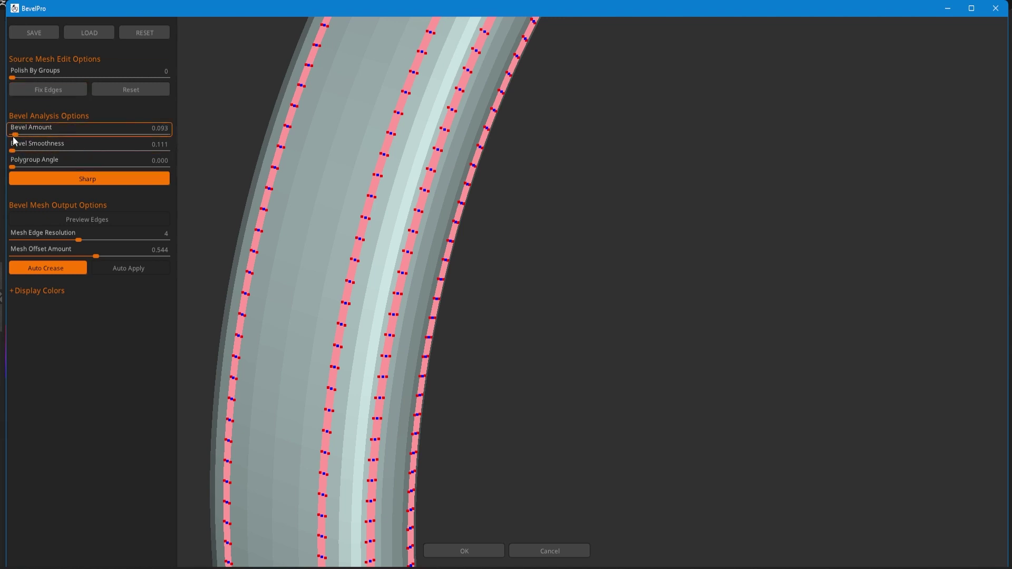
pyautogui.moveTo(15, 136); pyautogui.dragTo(72, 138)
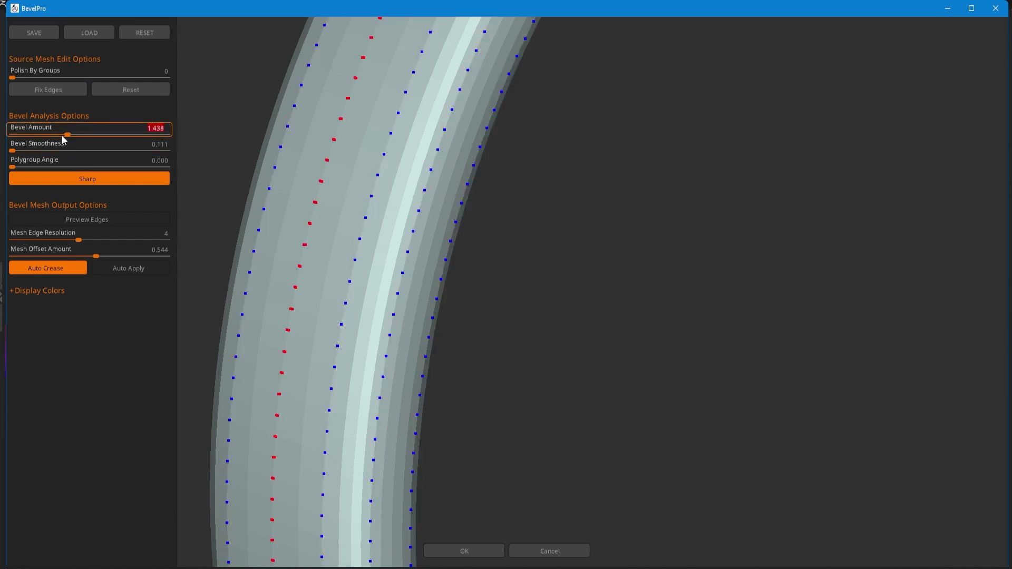
pyautogui.click(38, 136)
pyautogui.click(20, 136)
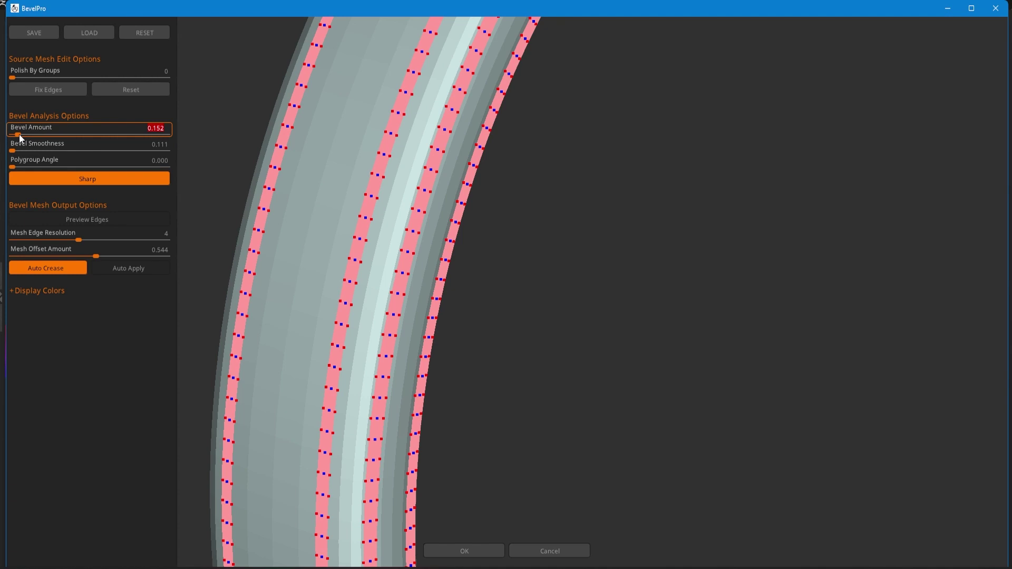
pyautogui.click(19, 136)
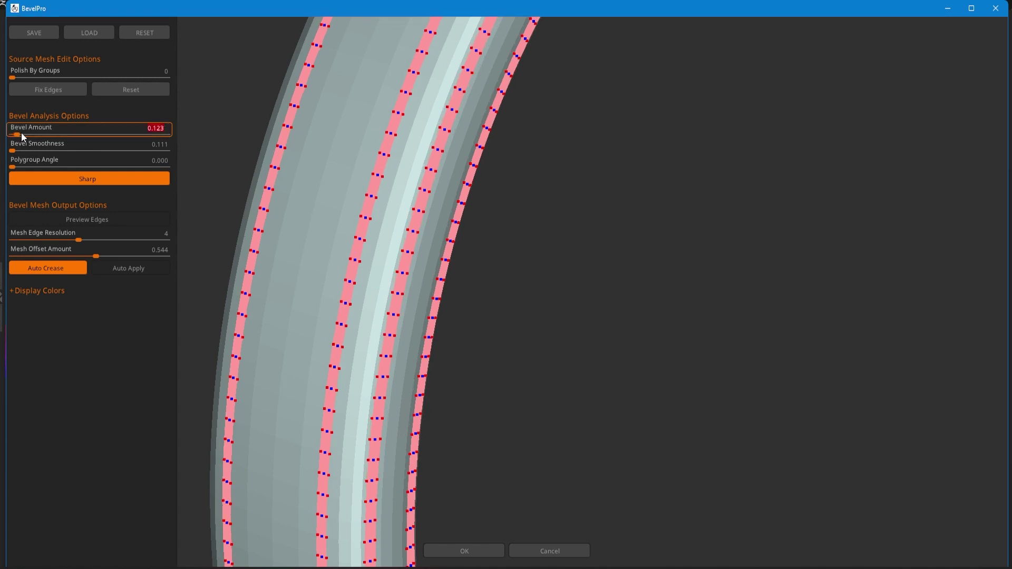
pyautogui.click(27, 135)
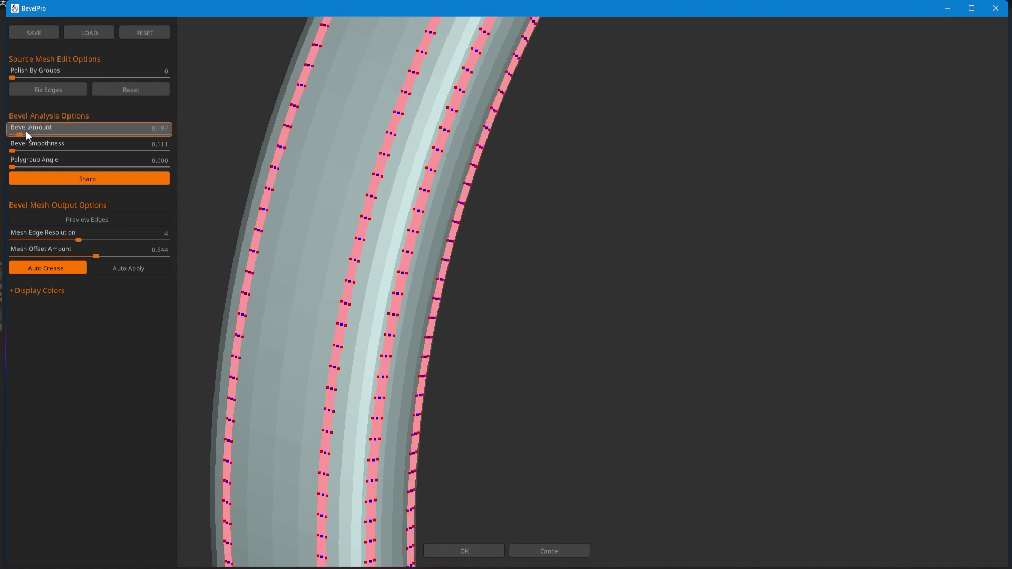
pyautogui.click(21, 135)
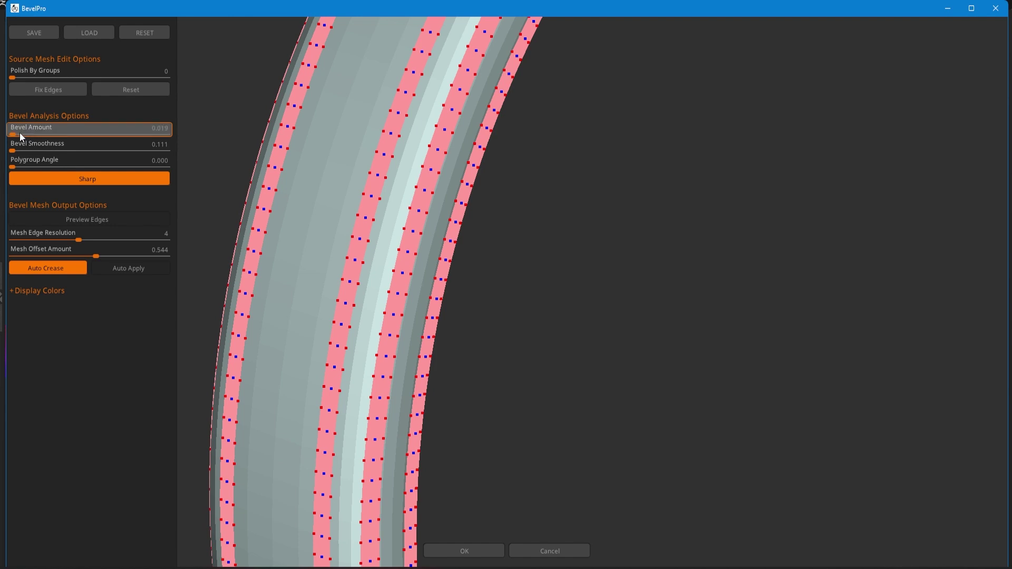
pyautogui.click(34, 134)
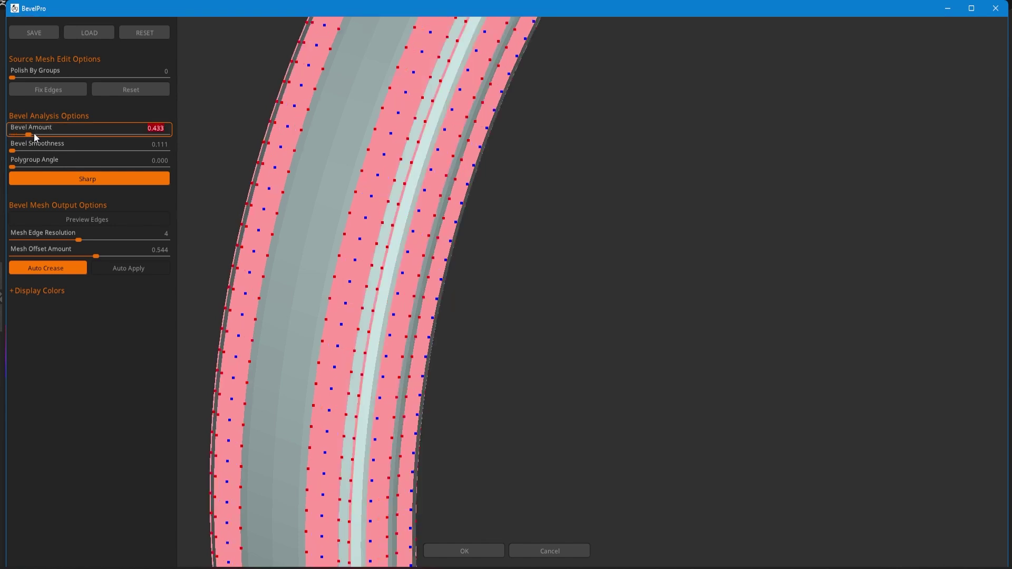
# Step: Set the ring's Bevel Smoothness to 9.719, try a small Polygroup Angle, and return that angle to 0
pyautogui.moveTo(571, 343); pyautogui.dragTo(548, 342)
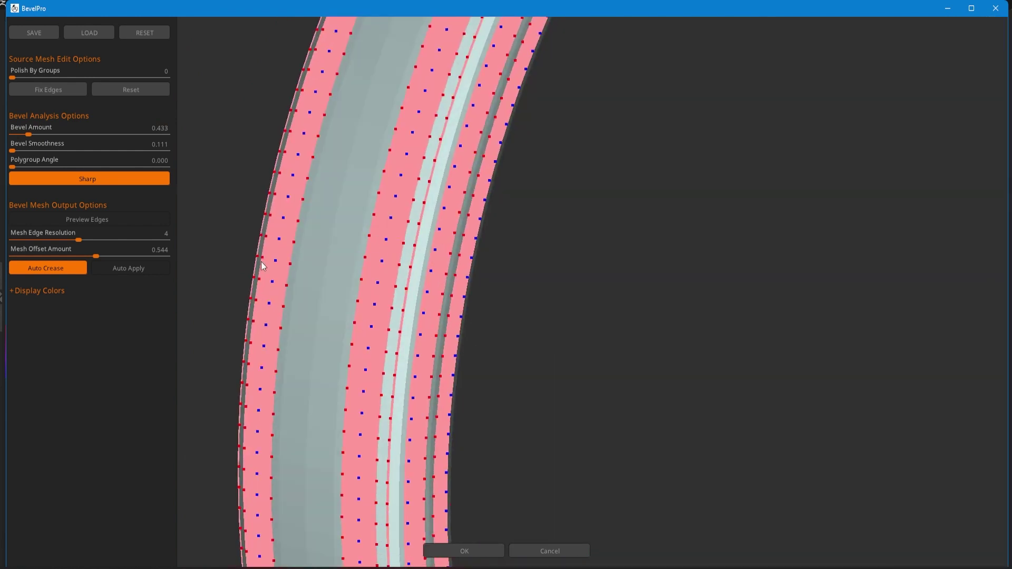
pyautogui.moveTo(16, 151)
pyautogui.mouseDown()
pyautogui.moveTo(74, 151)
pyautogui.moveTo(30, 151)
pyautogui.mouseUp()
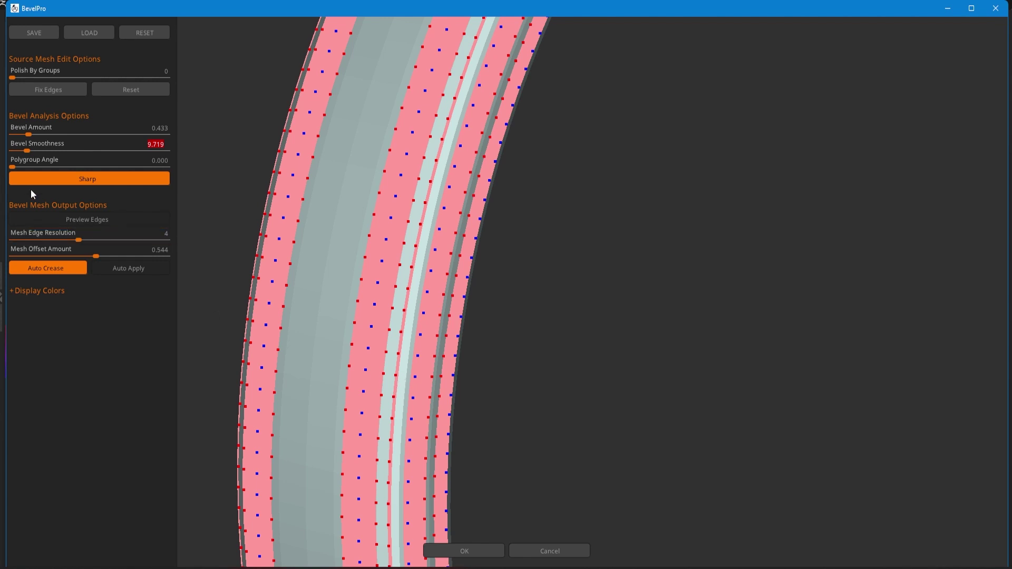
pyautogui.moveTo(14, 166)
pyautogui.mouseDown()
pyautogui.moveTo(54, 168)
pyautogui.moveTo(18, 167)
pyautogui.mouseUp()
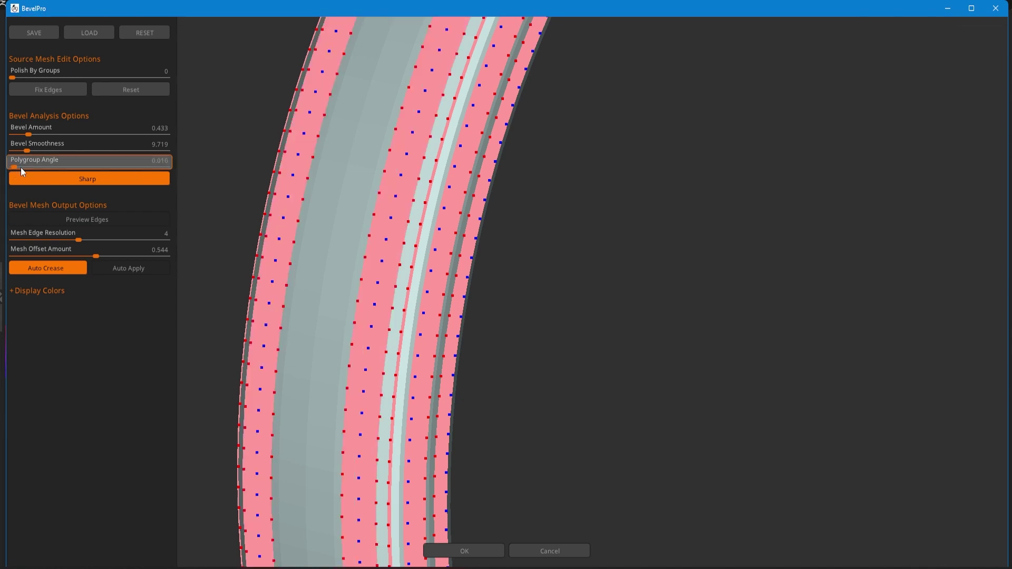
pyautogui.moveTo(20, 168); pyautogui.dragTo(10, 168)
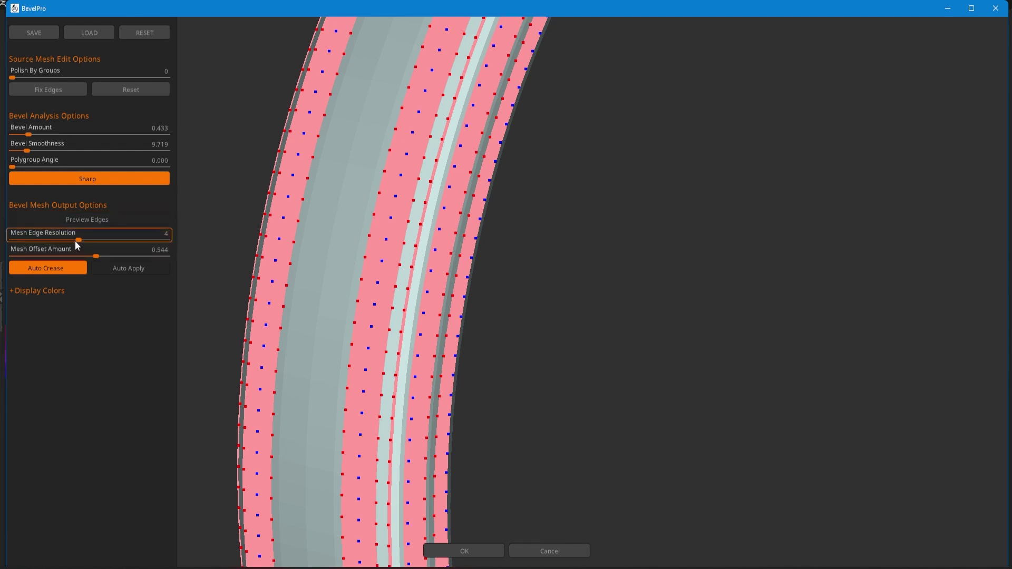
# Step: Set the ring's Mesh Edge Resolution to 5, try several Mesh Offset Amounts, and settle on 0.666
pyautogui.click(108, 239)
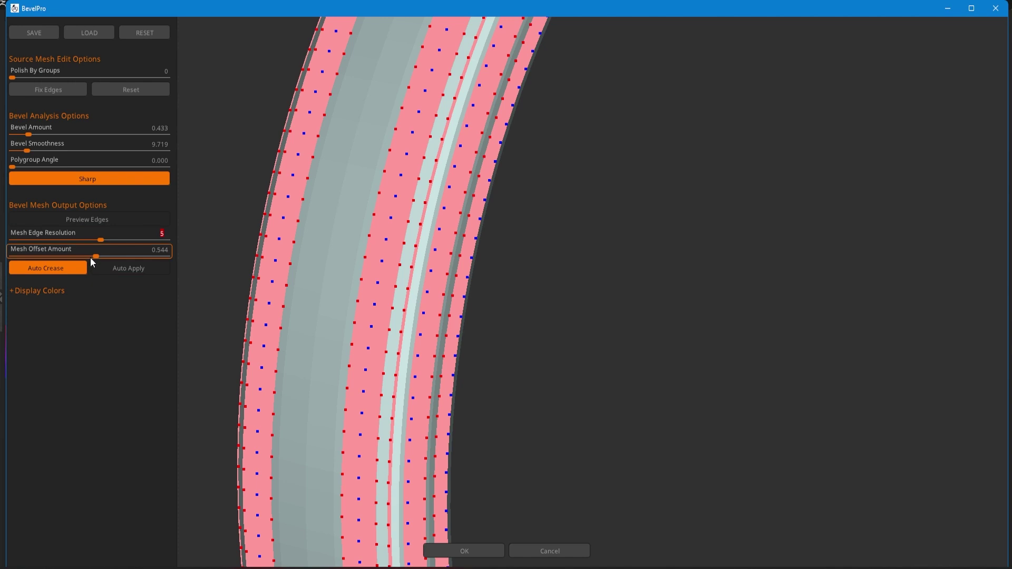
pyautogui.moveTo(115, 257)
pyautogui.mouseDown()
pyautogui.moveTo(128, 256)
pyautogui.moveTo(114, 256)
pyautogui.mouseUp()
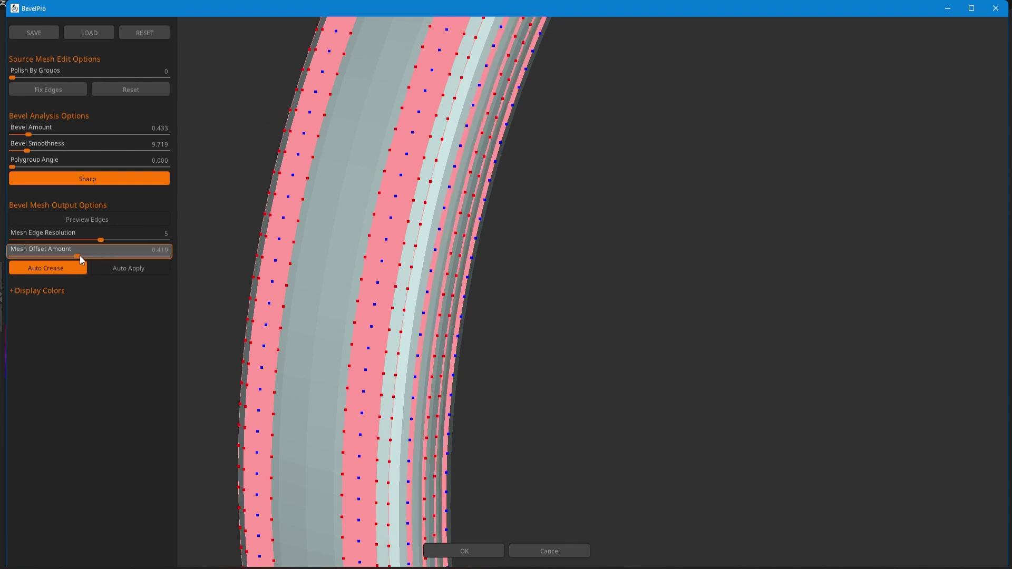
pyautogui.moveTo(87, 257); pyautogui.dragTo(115, 258)
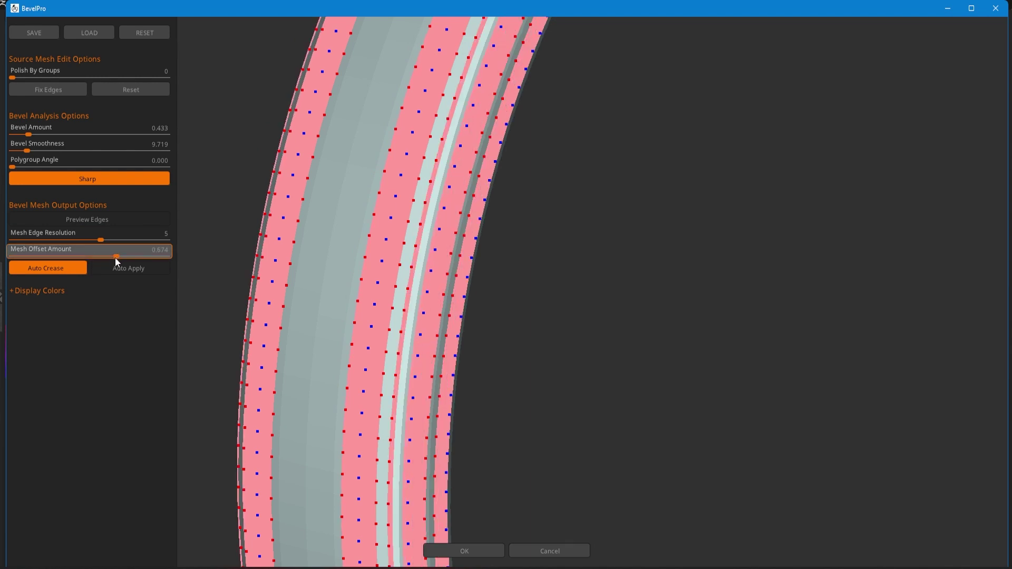
pyautogui.moveTo(543, 327); pyautogui.dragTo(634, 318)
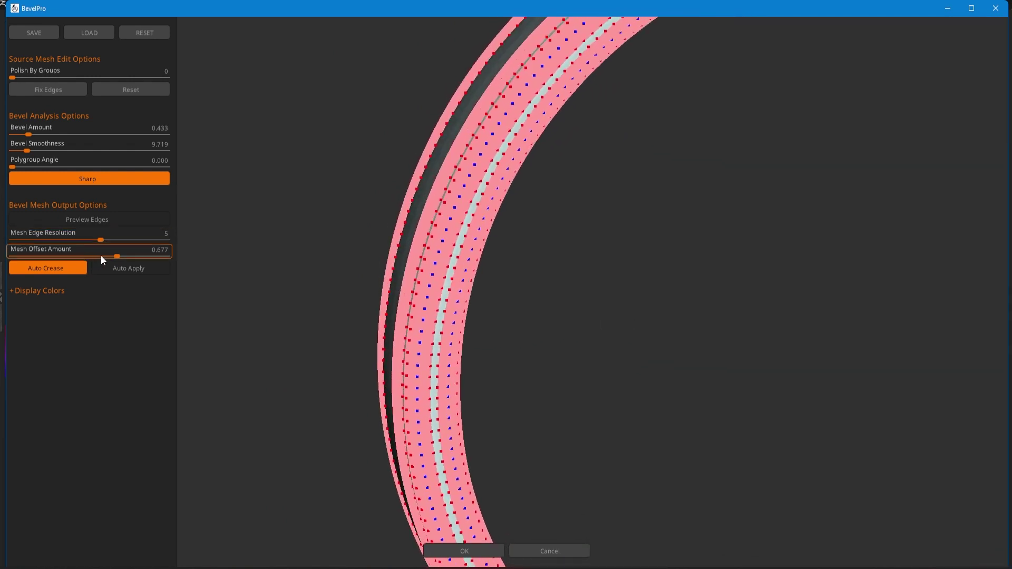
pyautogui.moveTo(117, 258)
pyautogui.mouseDown()
pyautogui.moveTo(85, 257)
pyautogui.moveTo(113, 258)
pyautogui.mouseUp()
pyautogui.moveTo(523, 357); pyautogui.dragTo(615, 355)
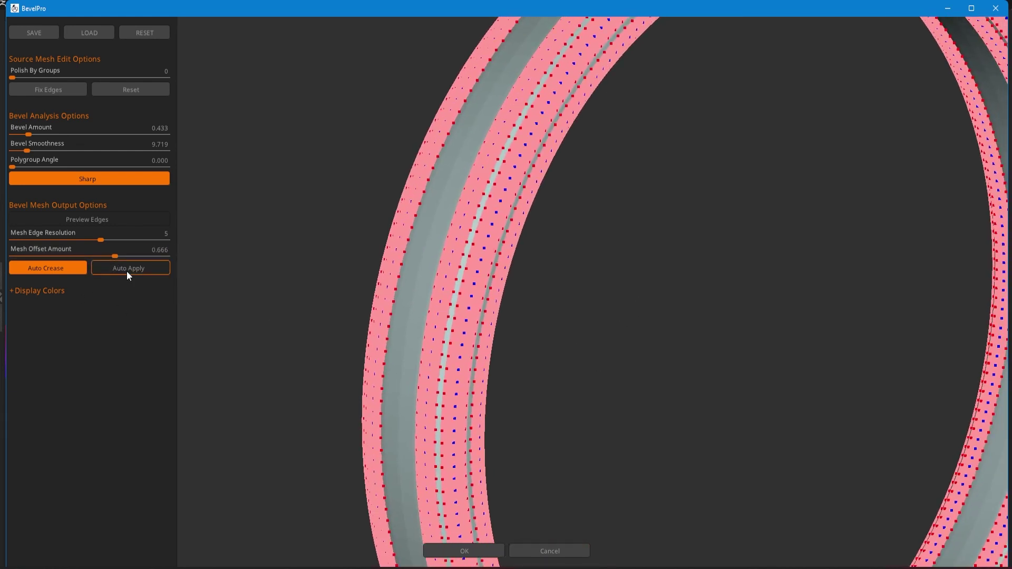
# Step: Preview the bevel result on the ring with Auto Apply, and turn Auto Apply off again
pyautogui.click(58, 292)
pyautogui.click(58, 291)
pyautogui.click(142, 270)
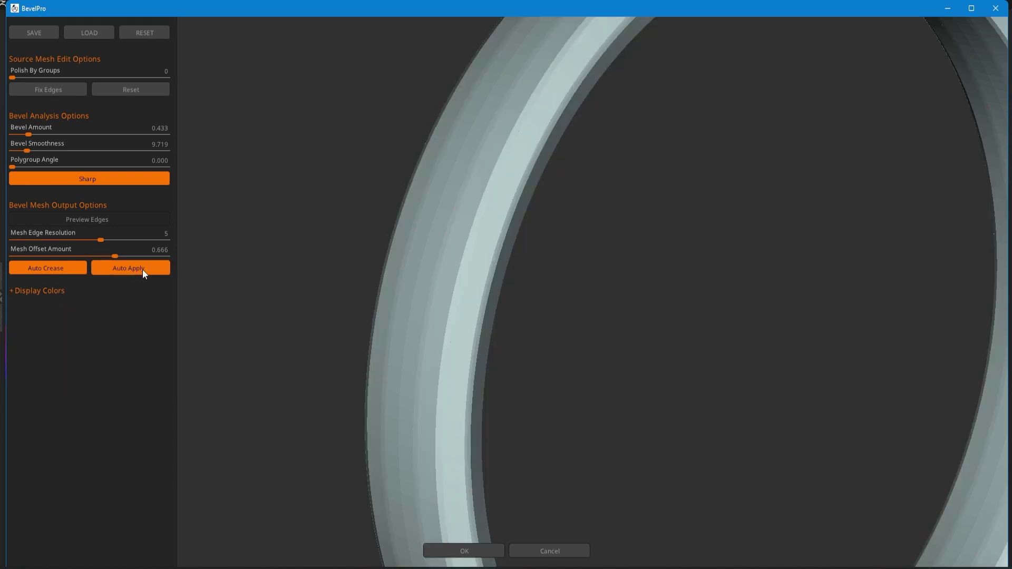
pyautogui.moveTo(254, 279); pyautogui.dragTo(452, 299)
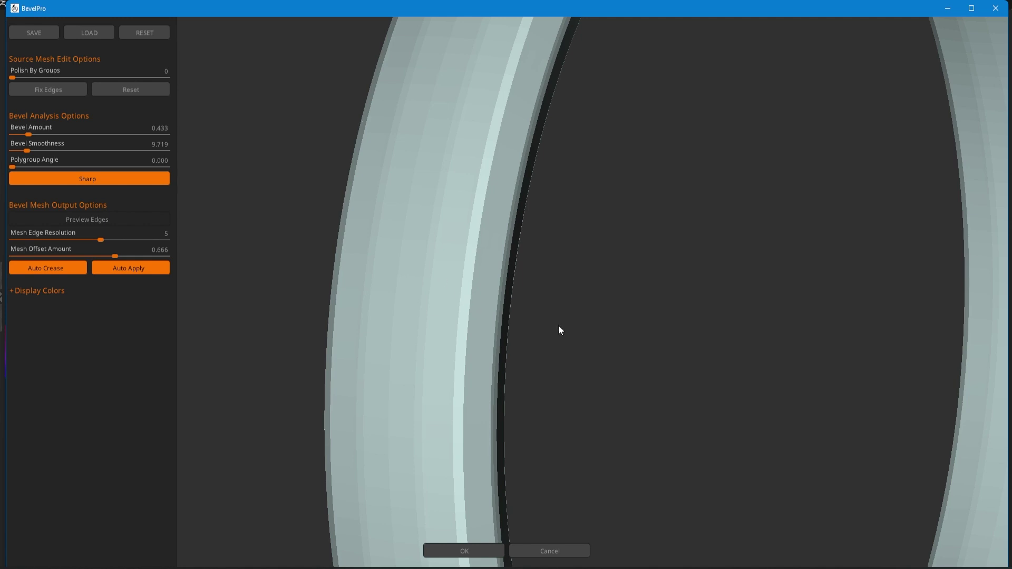
pyautogui.click(139, 270)
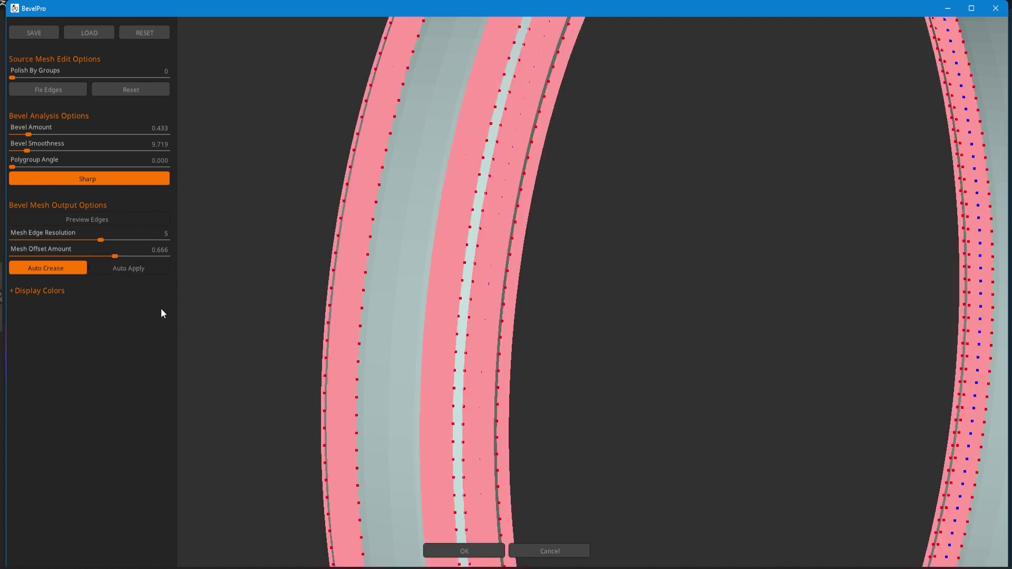
pyautogui.click(85, 219)
pyautogui.click(85, 217)
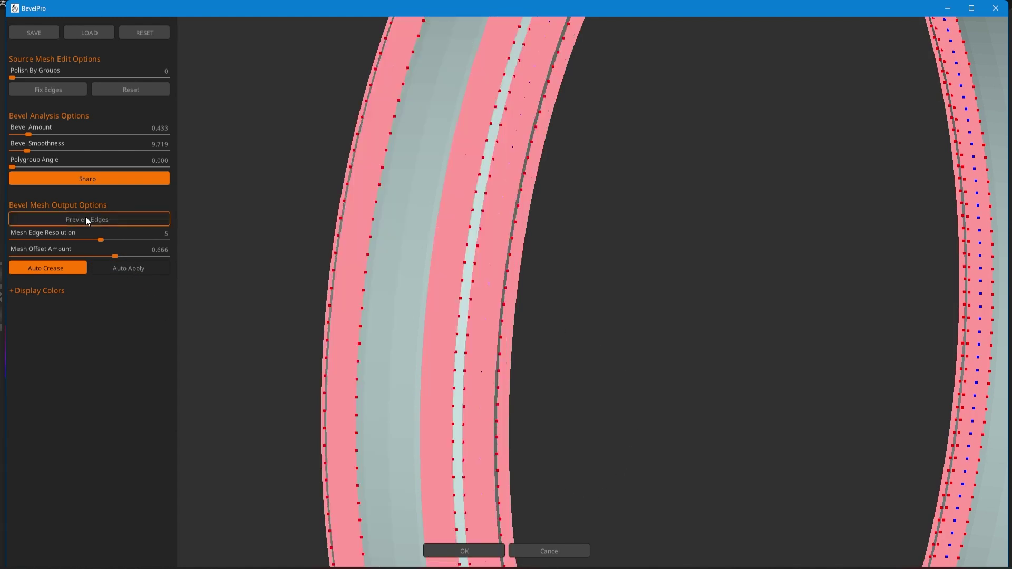
pyautogui.click(132, 269)
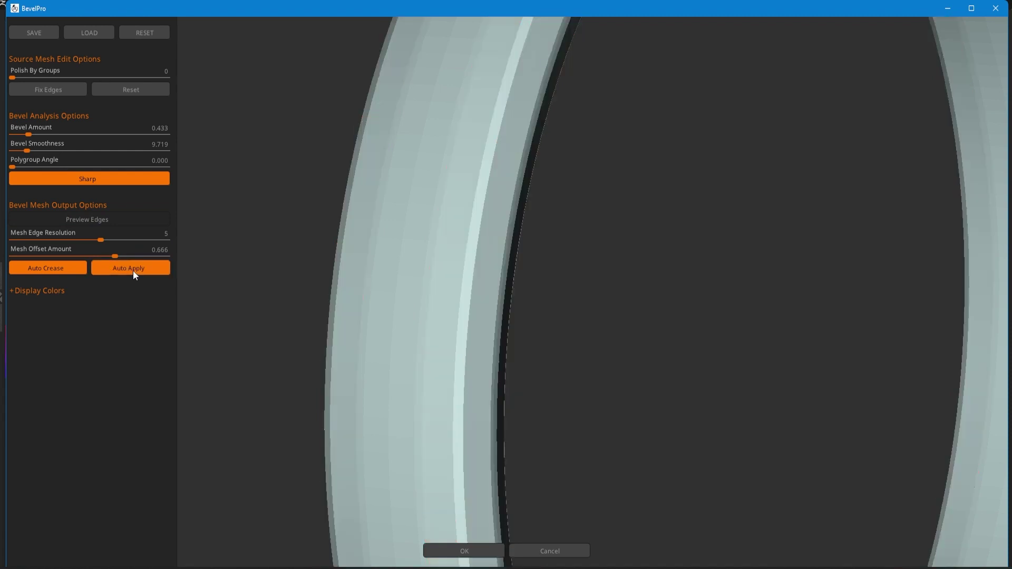
pyautogui.click(133, 270)
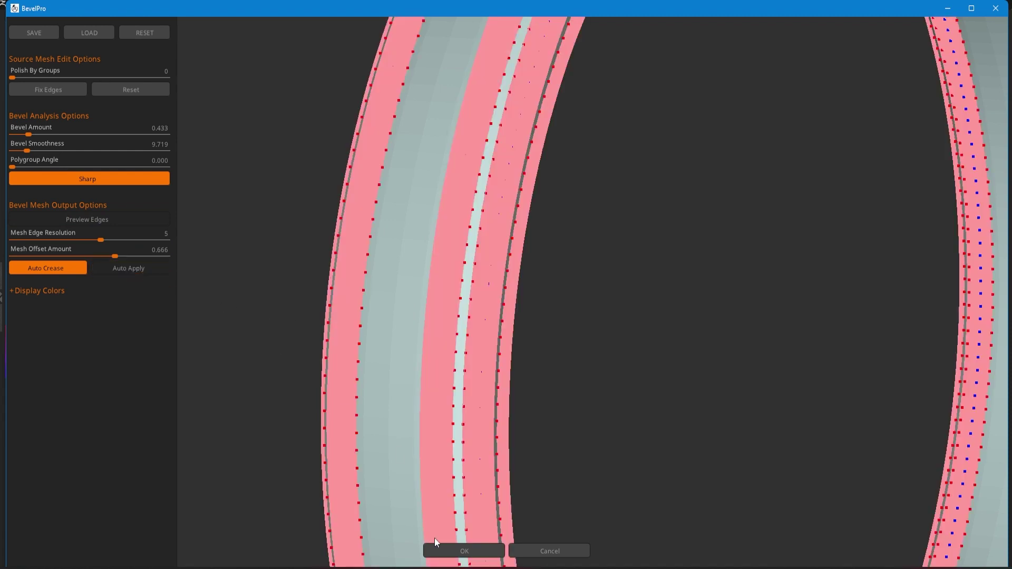
# Step: Accept the BevelPro settings and compare the ring with ThinRing_sub hidden and shown
pyautogui.click(481, 549)
pyautogui.moveTo(665, 347)
pyautogui.mouseDown()
pyautogui.moveTo(659, 352)
pyautogui.moveTo(671, 321)
pyautogui.moveTo(596, 350)
pyautogui.moveTo(666, 345)
pyautogui.moveTo(655, 339)
pyautogui.moveTo(653, 300)
pyautogui.moveTo(677, 421)
pyautogui.moveTo(678, 411)
pyautogui.mouseUp()
pyautogui.press('ctrl')
pyautogui.keyDown('ctrl'); pyautogui.moveTo(679, 304); pyautogui.dragTo(721, 349); pyautogui.keyUp('ctrl')
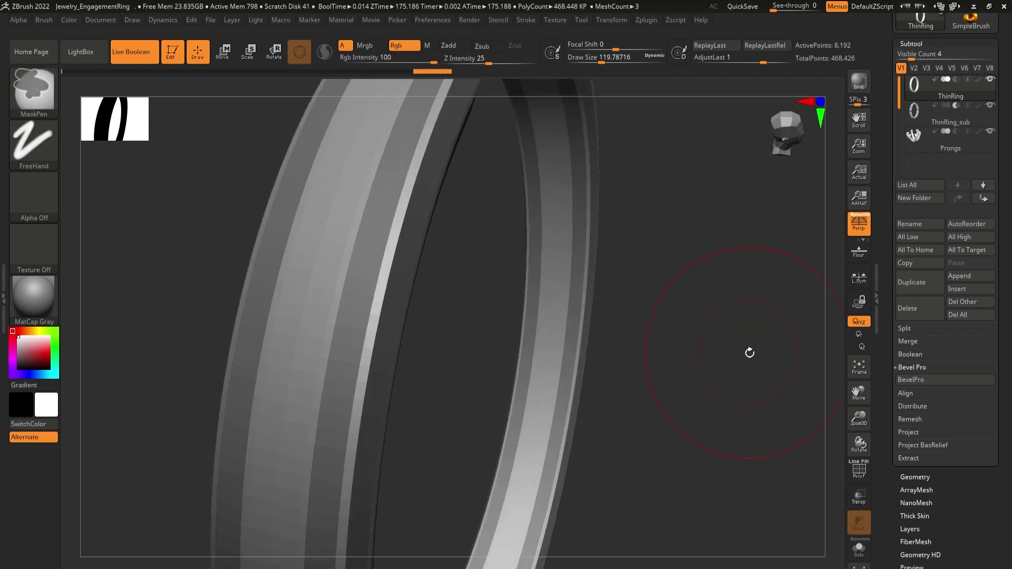
pyautogui.press('ctrl')
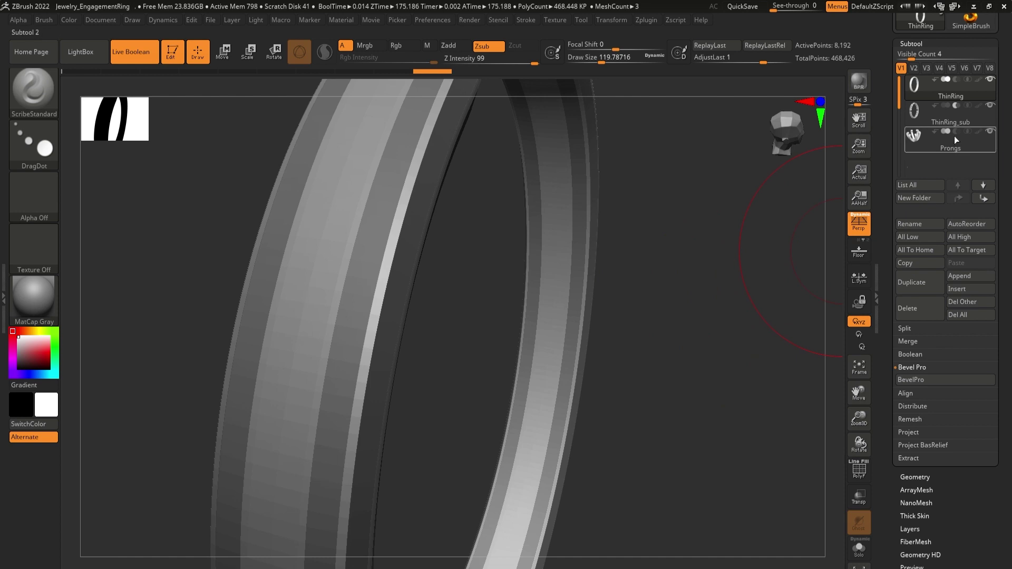
pyautogui.click(990, 106)
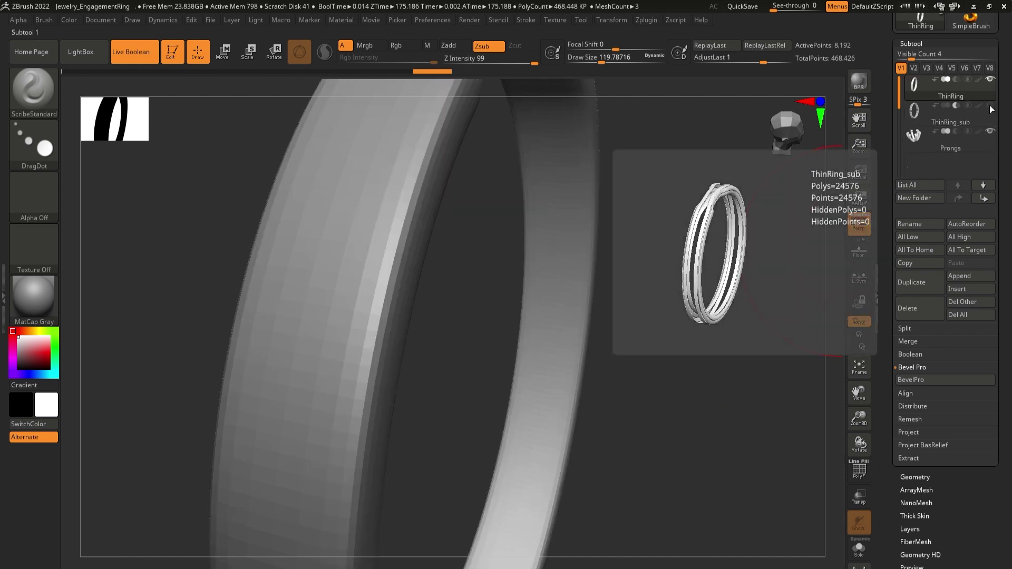
pyautogui.click(990, 106)
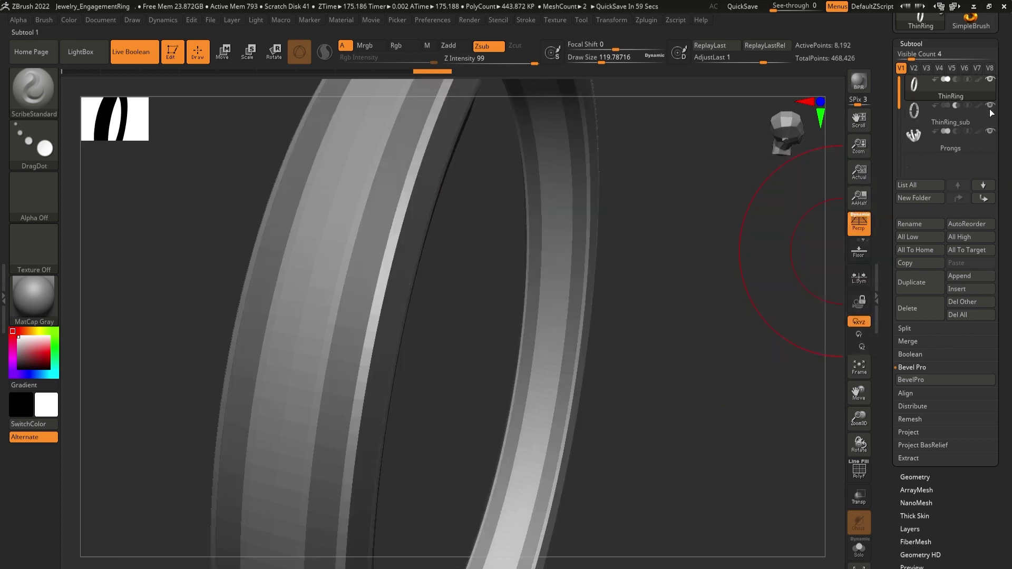
# Step: Switch to visibility set V8, show ThinRing_sub without ThinRing, and show ThinRing again to inspect the beveled ring with its prongs
pyautogui.click(989, 69)
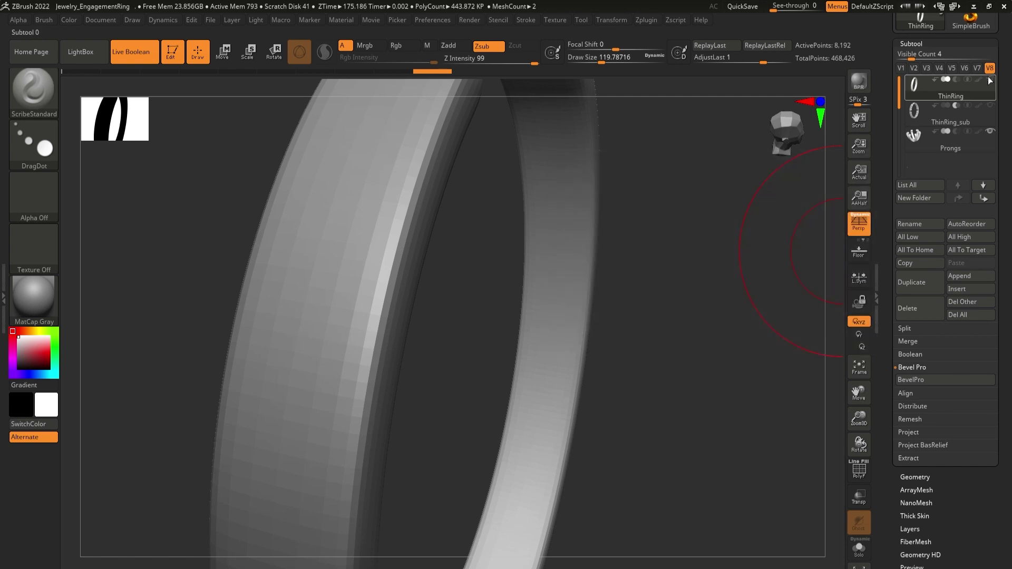
pyautogui.click(988, 117)
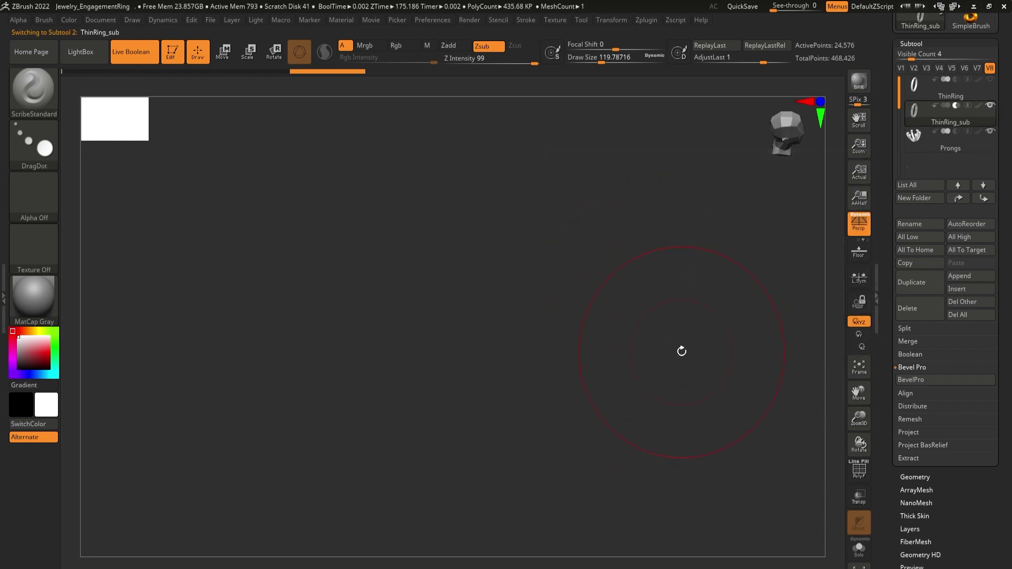
pyautogui.moveTo(670, 286); pyautogui.dragTo(702, 327)
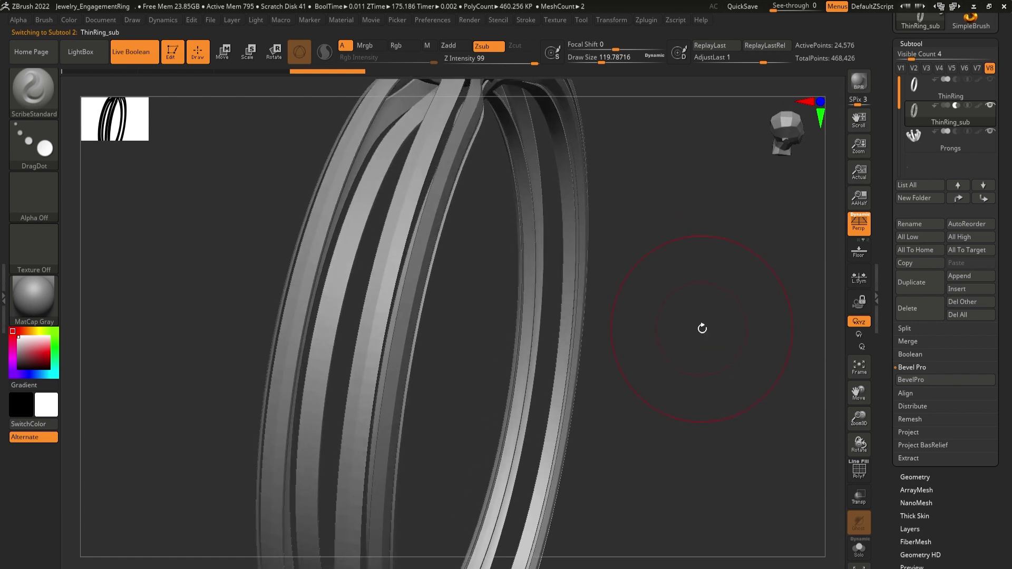
pyautogui.click(990, 80)
pyautogui.moveTo(700, 250); pyautogui.dragTo(686, 362)
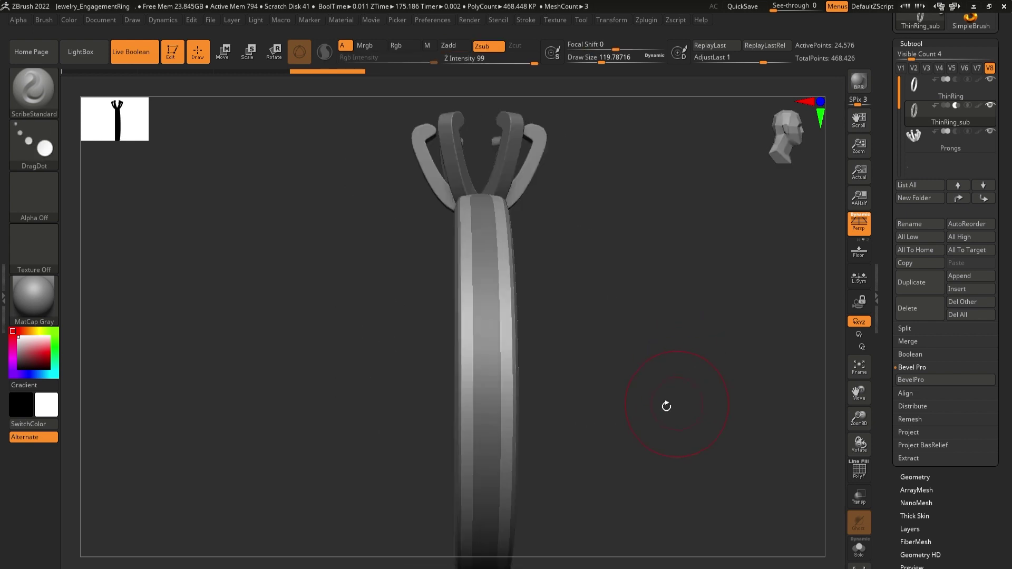
pyautogui.moveTo(672, 404); pyautogui.dragTo(642, 413)
pyautogui.moveTo(690, 285); pyautogui.dragTo(666, 302)
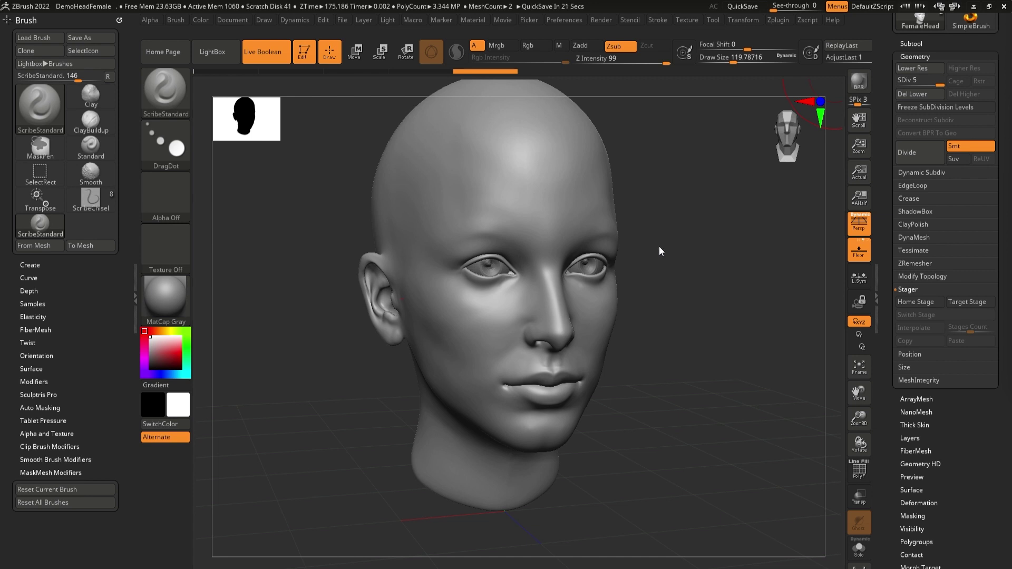
# Step: Change the ScribeStandard brush's base alpha from the brush's Alpha and Texture settings to Alpha 27
pyautogui.moveTo(666, 290); pyautogui.dragTo(682, 289)
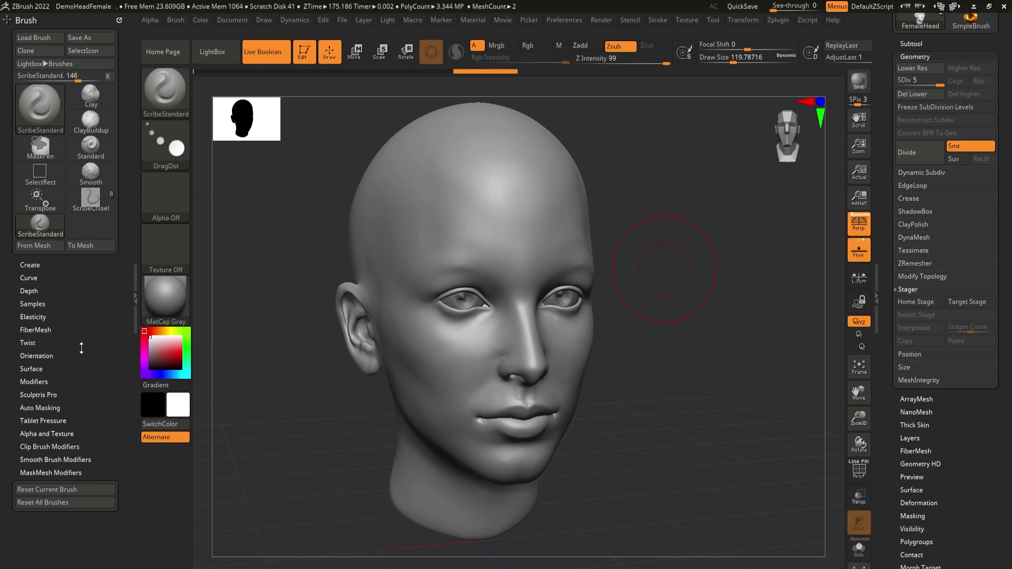
pyautogui.click(59, 434)
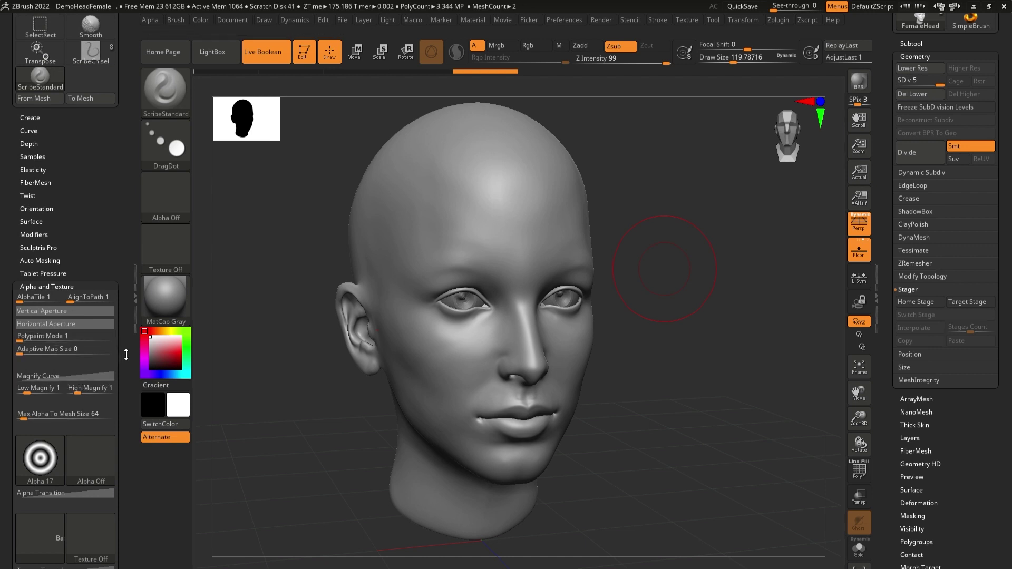
pyautogui.scroll(-3, 121, 301)
pyautogui.scroll(-1, 120, 300)
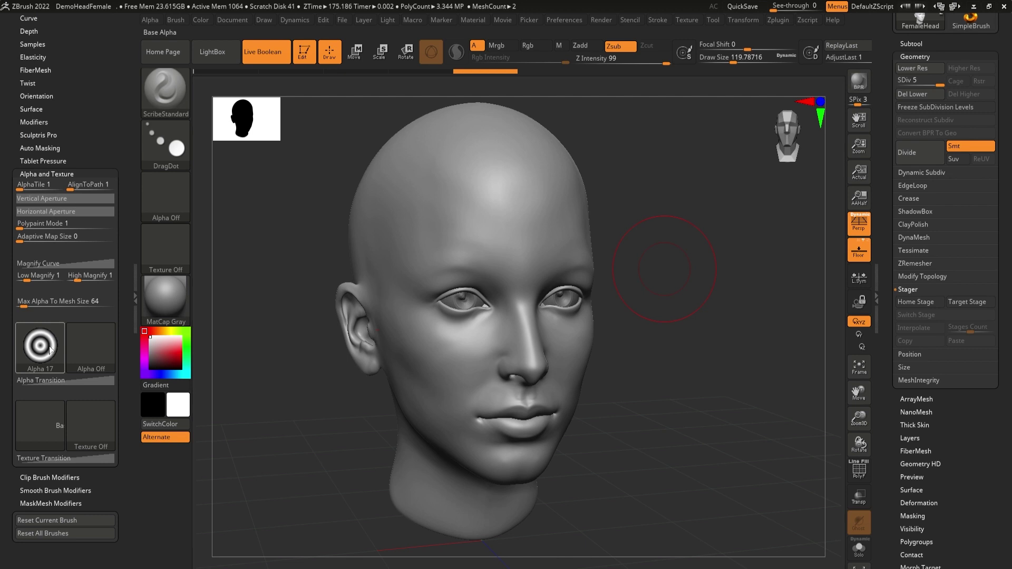
pyautogui.moveTo(55, 344)
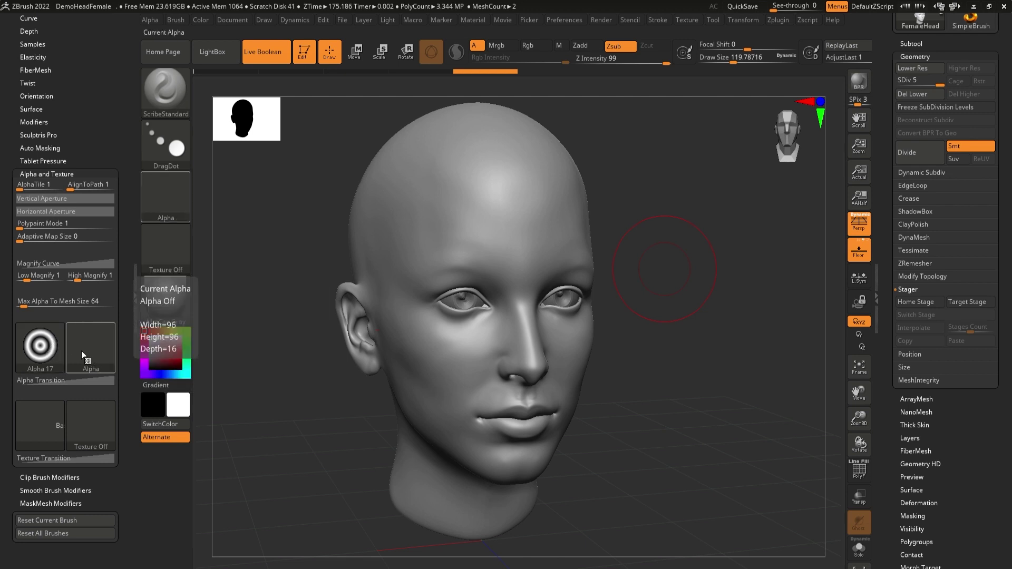
pyautogui.click(45, 347)
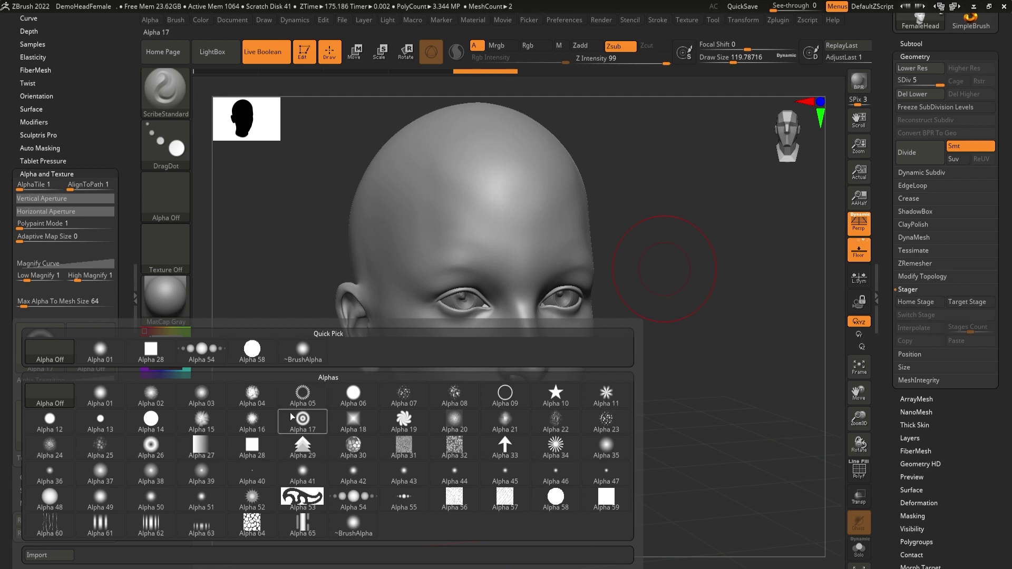
pyautogui.moveTo(260, 452)
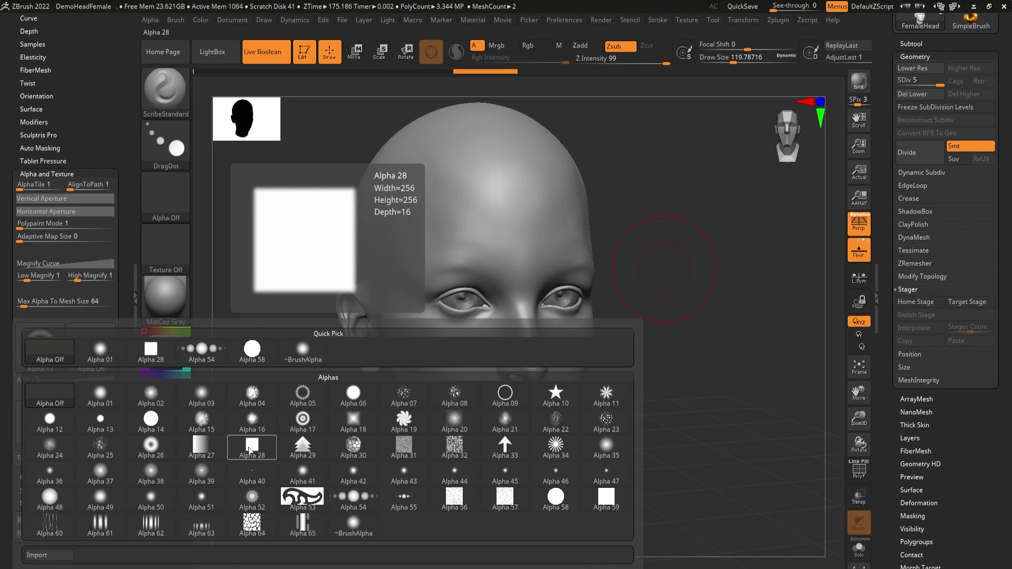
pyautogui.moveTo(210, 449)
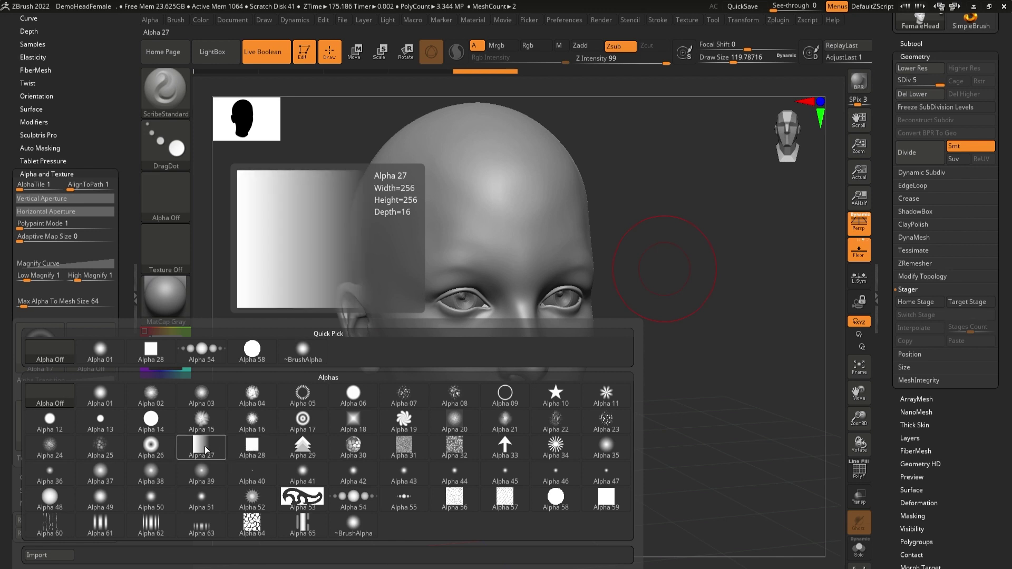
pyautogui.click(205, 449)
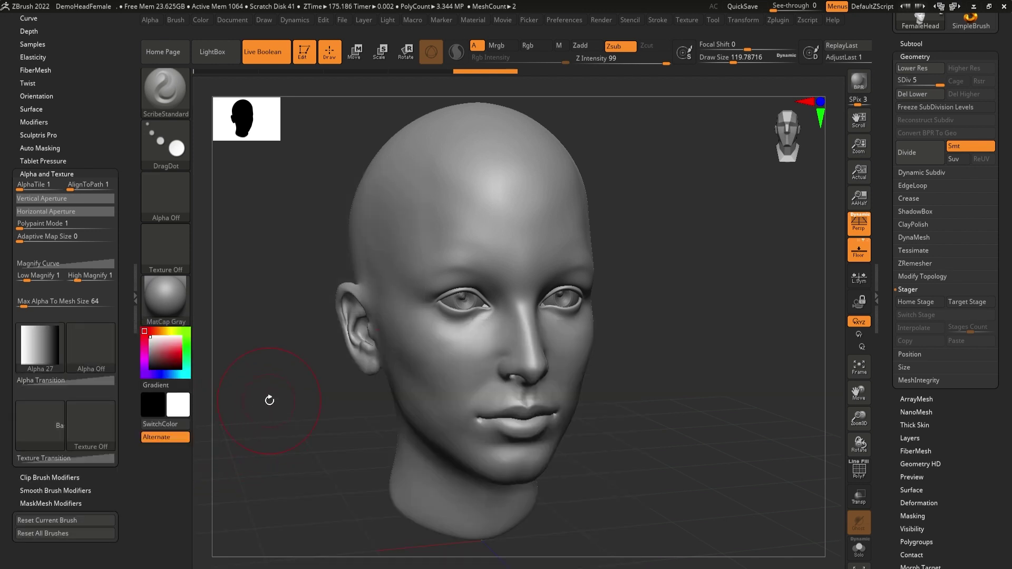
# Step: Switch to the ClayBuildup brush in Zsub mode and reduce the Draw Size to 39.78716
pyautogui.click(185, 92)
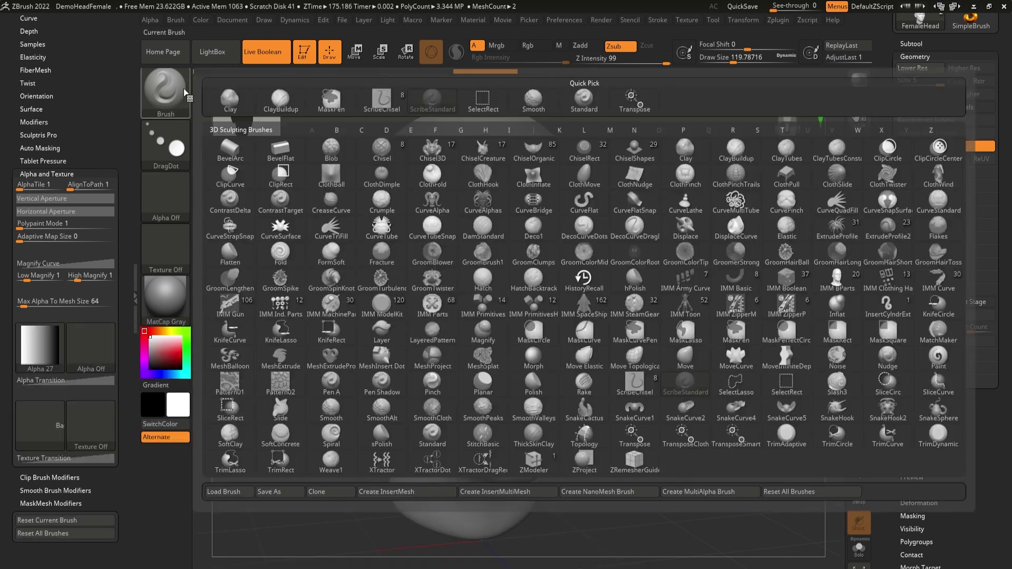
pyautogui.click(281, 101)
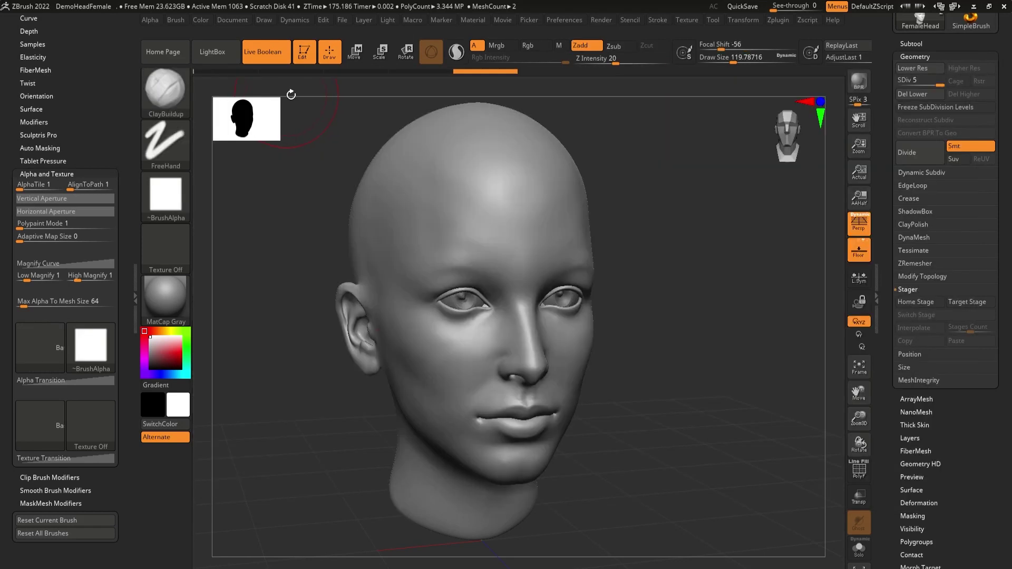
pyautogui.click(620, 50)
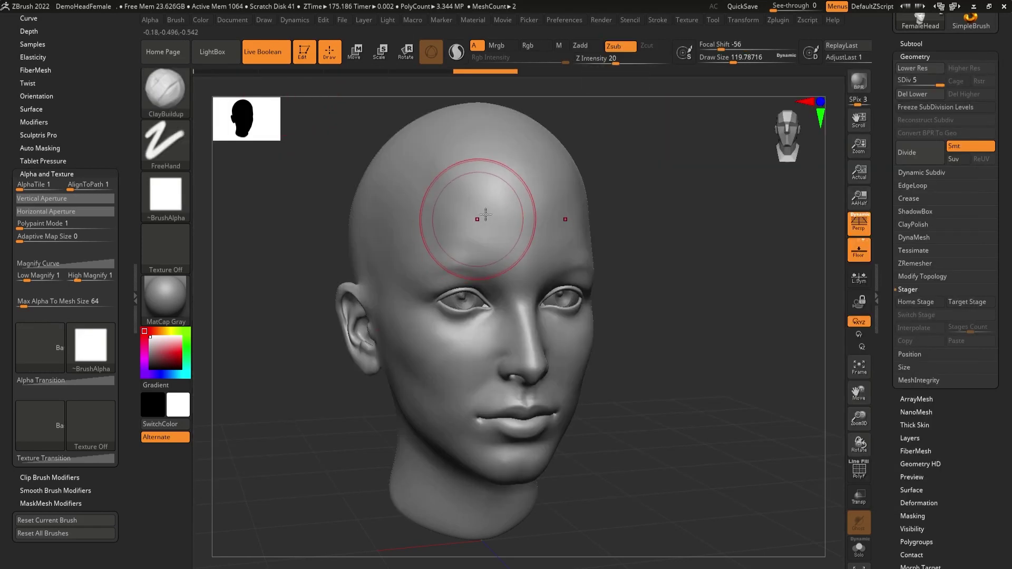
pyautogui.press('[')
pyautogui.press('[')
pyautogui.press('[')
pyautogui.press('[')
pyautogui.press('[')
pyautogui.press('[')
pyautogui.press('[')
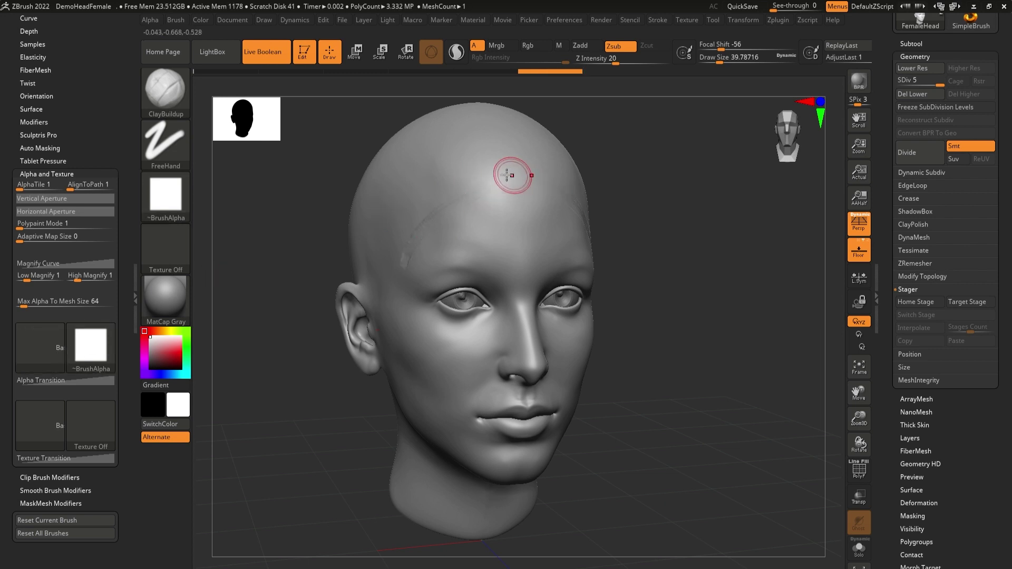
# Step: Try carving symmetrical ClayBuildup strokes into the female head's forehead and cheeks
pyautogui.moveTo(510, 177); pyautogui.dragTo(402, 271)
pyautogui.moveTo(500, 178)
pyautogui.mouseDown()
pyautogui.moveTo(464, 174)
pyautogui.moveTo(417, 227)
pyautogui.moveTo(395, 268)
pyautogui.moveTo(401, 285)
pyautogui.mouseUp()
pyautogui.moveTo(477, 211)
pyautogui.mouseDown()
pyautogui.moveTo(468, 241)
pyautogui.moveTo(517, 225)
pyautogui.mouseUp()
pyautogui.moveTo(471, 309); pyautogui.dragTo(417, 385)
pyautogui.moveTo(497, 325)
pyautogui.mouseDown()
pyautogui.moveTo(503, 347)
pyautogui.moveTo(506, 323)
pyautogui.mouseUp()
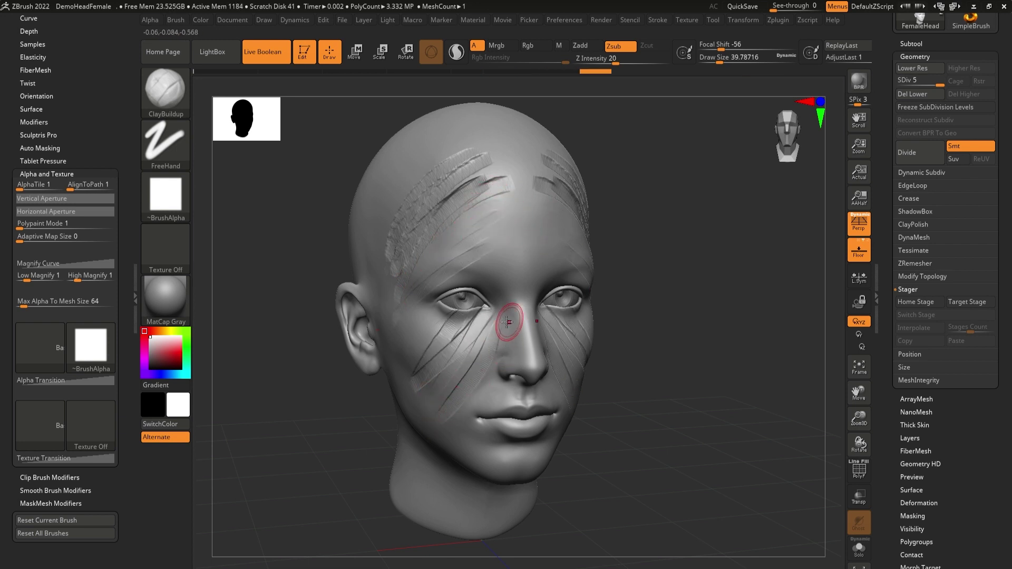
pyautogui.moveTo(649, 237); pyautogui.dragTo(643, 308)
# Step: Undo all the ClayBuildup strokes on the female head
pyautogui.hotkey('ctrl', 'z')
pyautogui.hotkey('ctrl', 'z')
pyautogui.hotkey('ctrl', 'z')
pyautogui.hotkey('ctrl', 'z')
pyautogui.hotkey('ctrl', 'z')
pyautogui.hotkey('ctrl', 'z')
pyautogui.hotkey('ctrl', 'z')
pyautogui.hotkey('ctrl', 'z')
pyautogui.hotkey('ctrl', 'z')
pyautogui.hotkey('ctrl', 'z')
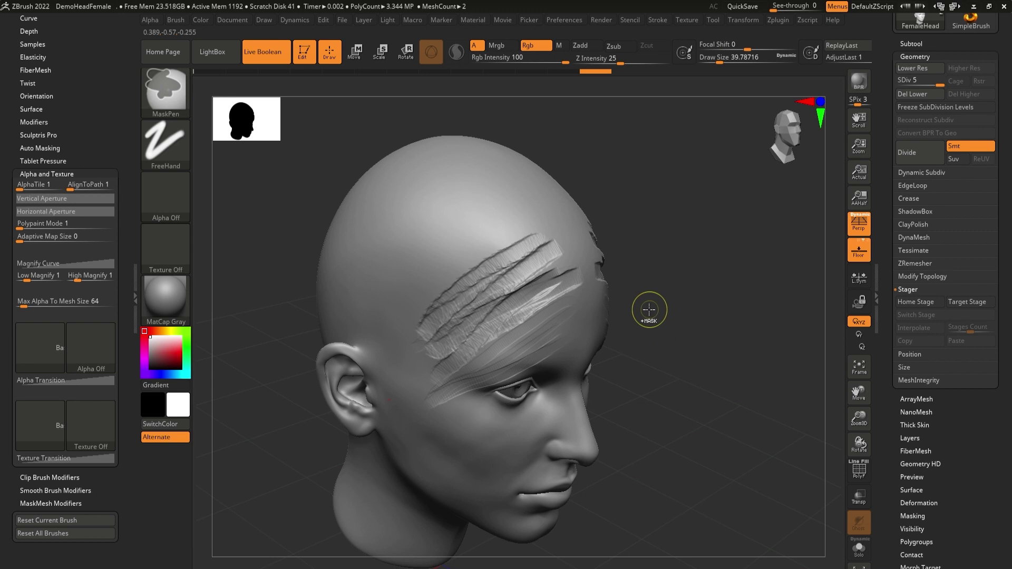
pyautogui.hotkey('ctrl', 'z')
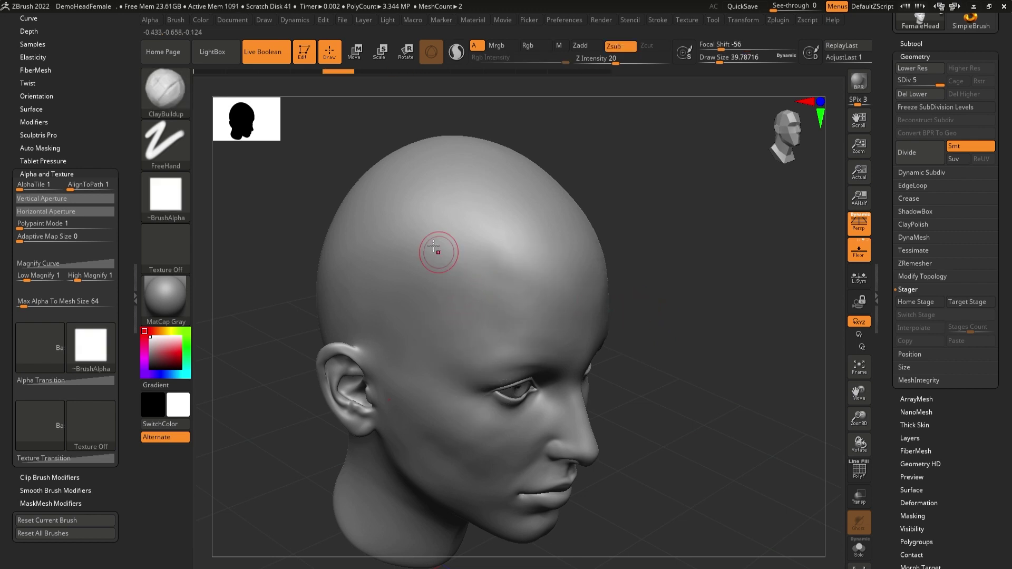
# Step: Try carving overlapping ClayBuildup strokes across the female head's temple and the side of the forehead
pyautogui.moveTo(443, 216); pyautogui.dragTo(432, 276)
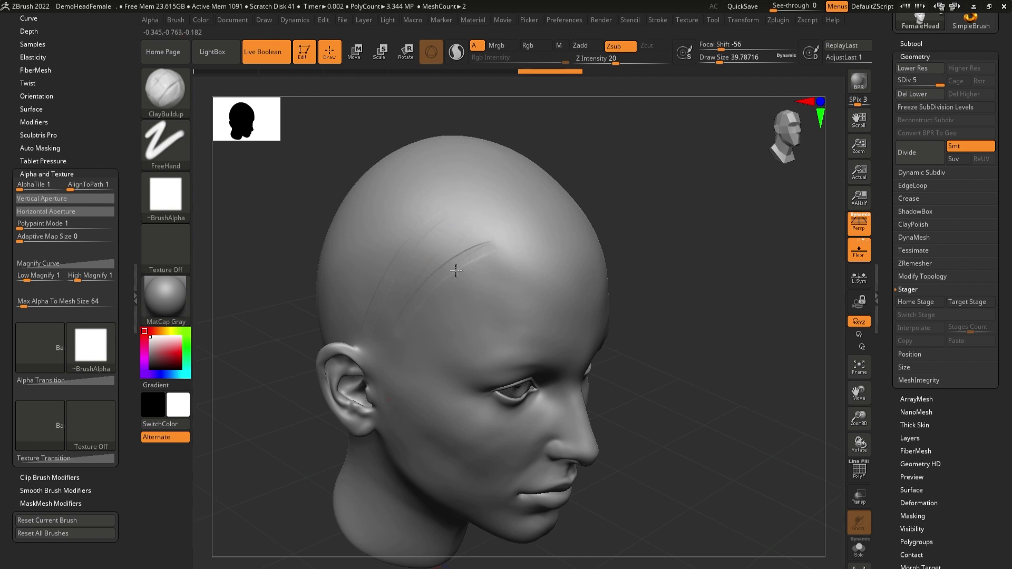
pyautogui.moveTo(409, 326); pyautogui.dragTo(501, 264)
pyautogui.hotkey('ctrl', 'shift', 'z')
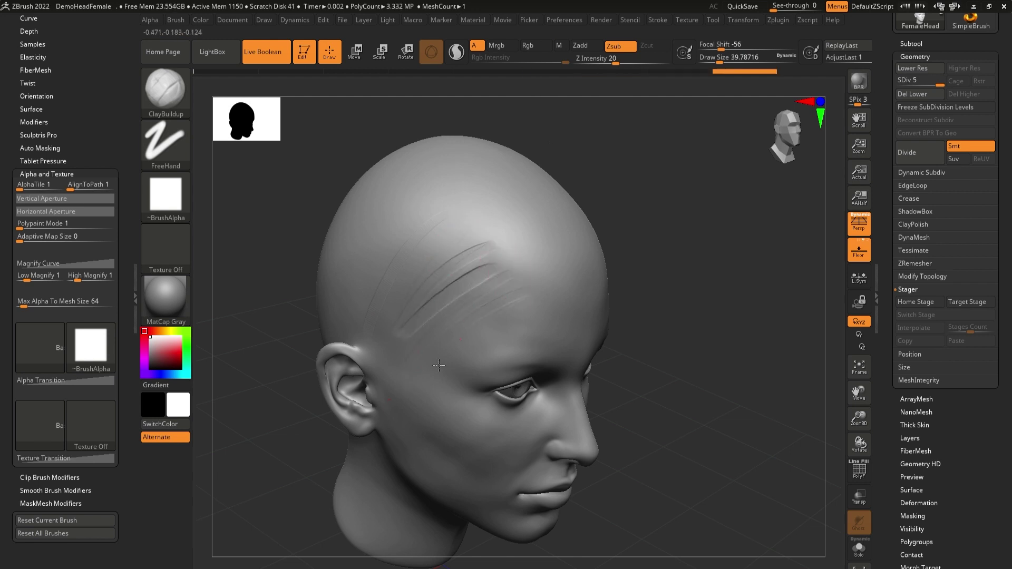
pyautogui.hotkey('ctrl', 'z')
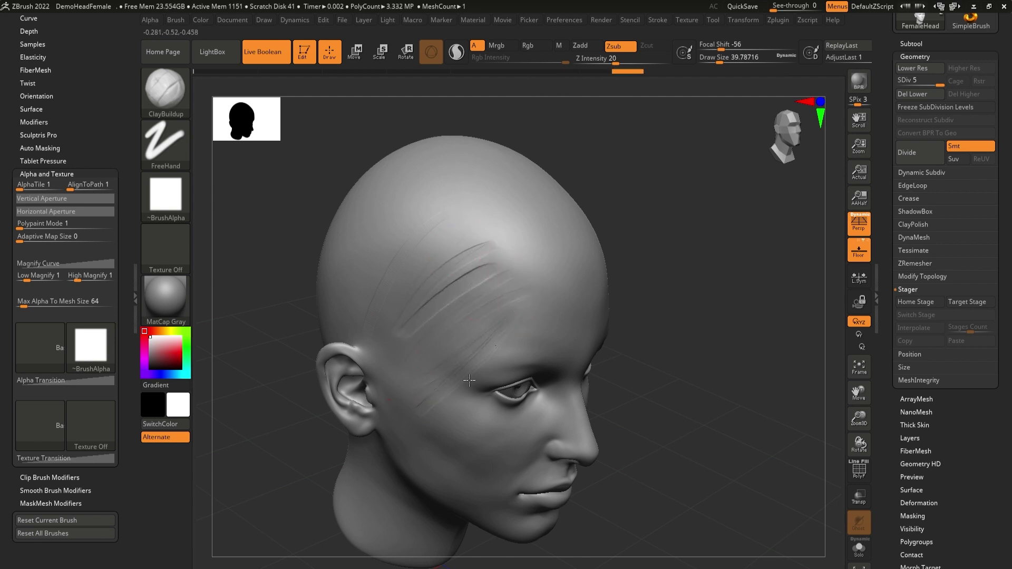
pyautogui.moveTo(429, 388)
pyautogui.mouseDown()
pyautogui.moveTo(495, 314)
pyautogui.moveTo(463, 300)
pyautogui.moveTo(474, 279)
pyautogui.moveTo(428, 305)
pyautogui.moveTo(485, 284)
pyautogui.moveTo(400, 384)
pyautogui.moveTo(477, 291)
pyautogui.mouseUp()
pyautogui.hotkey('ctrl', 'z')
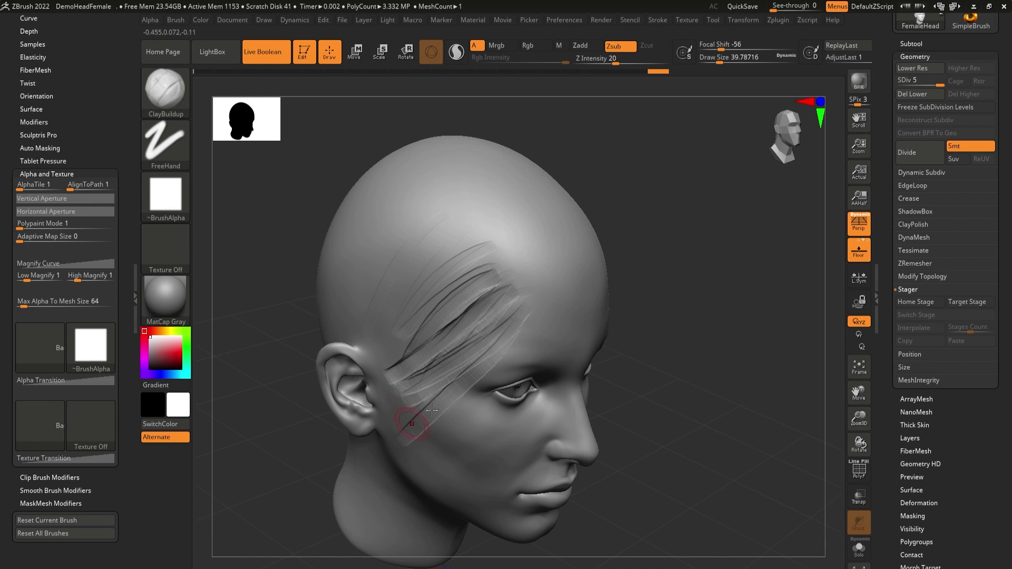
pyautogui.moveTo(416, 207)
pyautogui.mouseDown()
pyautogui.moveTo(406, 317)
pyautogui.moveTo(429, 454)
pyautogui.moveTo(448, 352)
pyautogui.mouseUp()
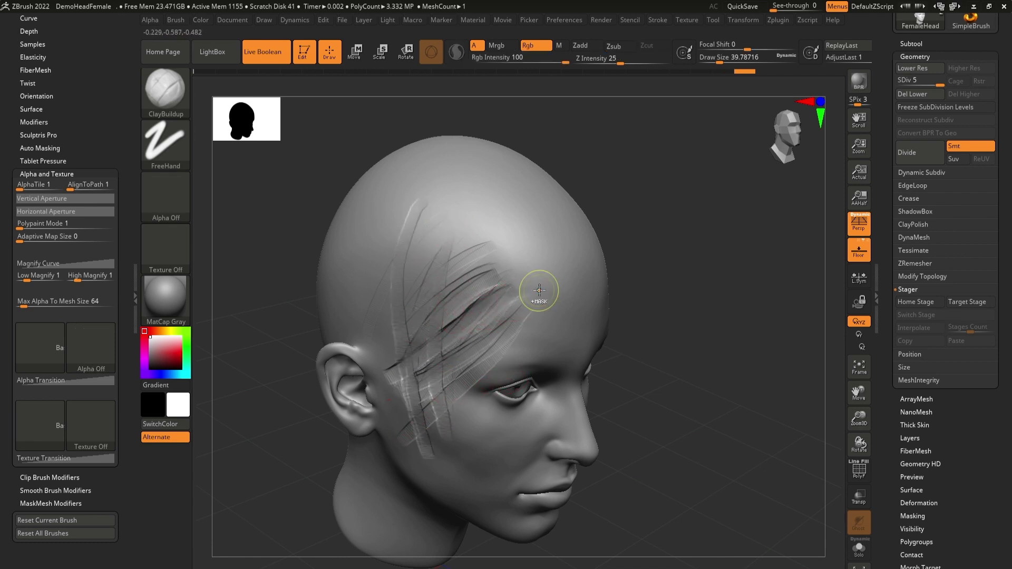
# Step: Undo all the ClayBuildup strokes on the temple, back to subdivision level 4
pyautogui.hotkey('ctrl', 'z')
pyautogui.hotkey('ctrl', 'z')
pyautogui.hotkey('ctrl', 'z')
pyautogui.hotkey('ctrl', 'z')
pyautogui.hotkey('ctrl', 'z')
pyautogui.hotkey('ctrl', 'z')
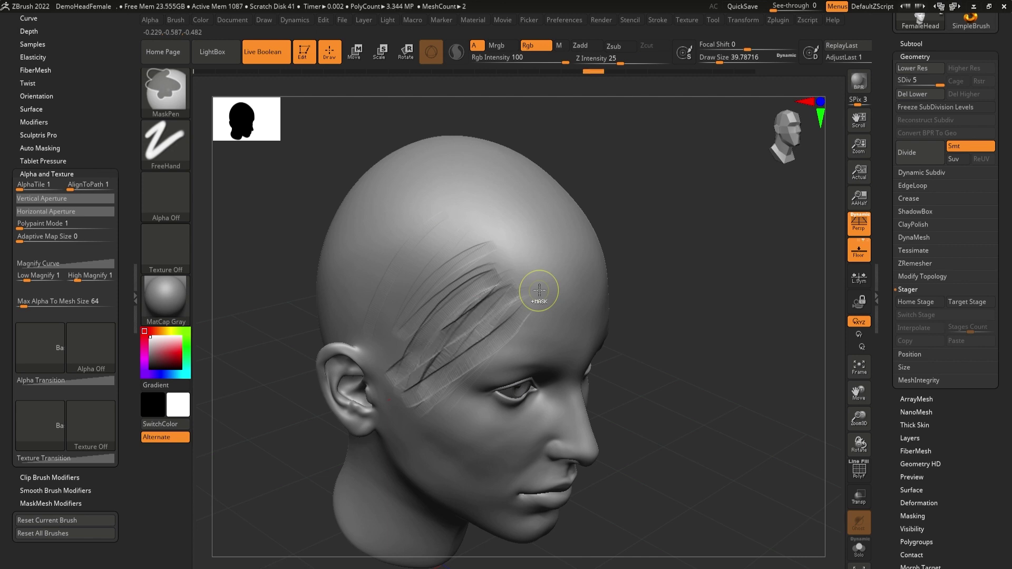
pyautogui.hotkey('ctrl', 'z')
pyautogui.hotkey('ctrl', 'z')
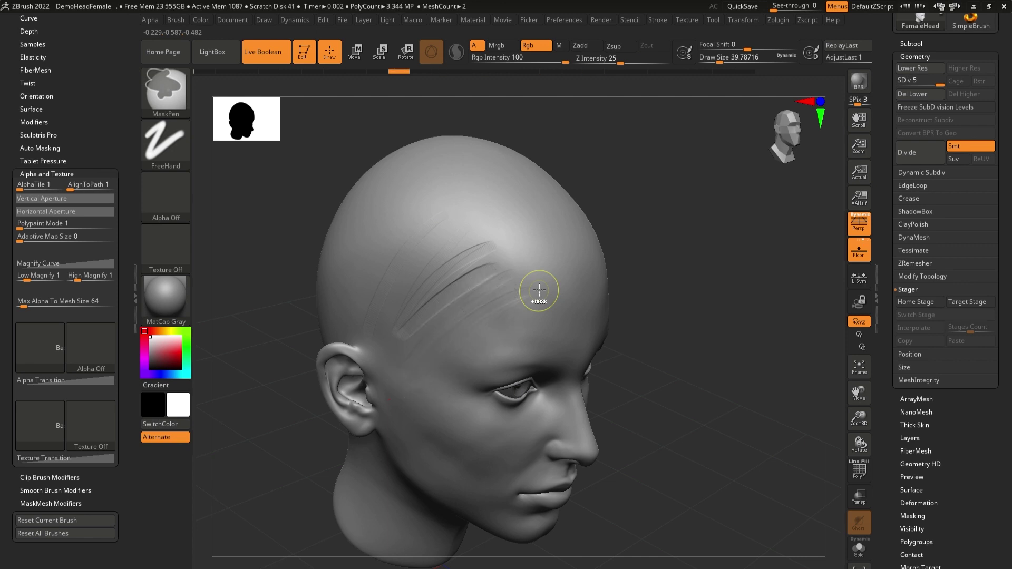
pyautogui.hotkey('ctrl', 'z')
pyautogui.hotkey('ctrl', 'z')
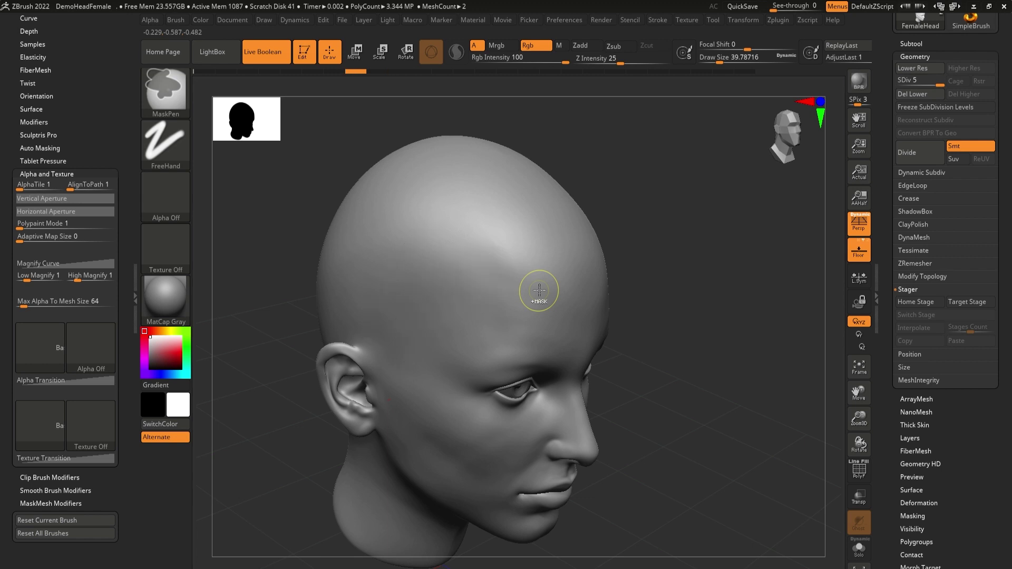
pyautogui.hotkey('ctrl', 'z')
pyautogui.hotkey('ctrl', 'z')
pyautogui.hotkey('ctrl', 'z')
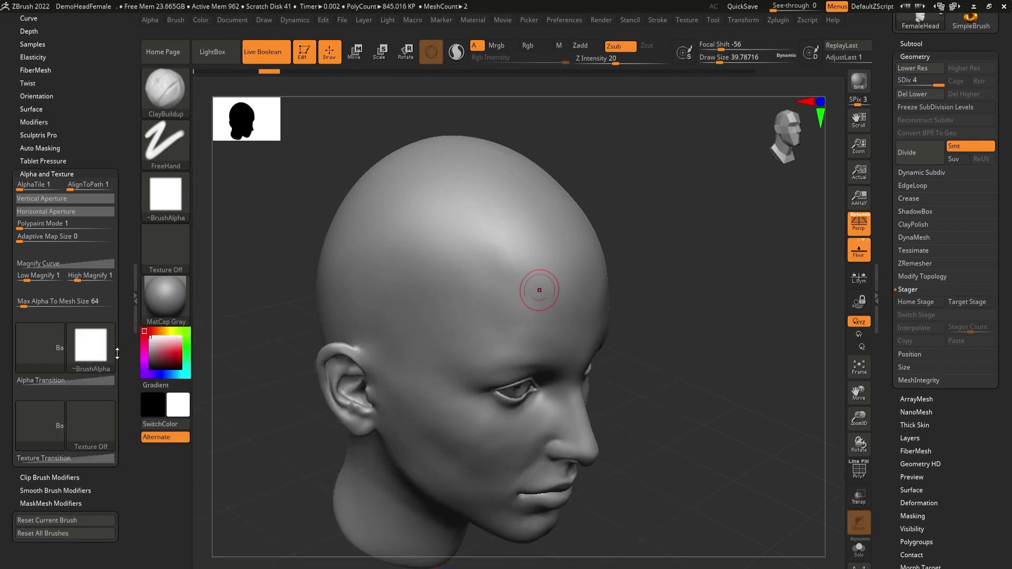
# Step: Turn off the ClayBuildup brush's main alpha and set its base alpha to Alpha 27
pyautogui.click(108, 358)
pyautogui.click(109, 360)
pyautogui.click(50, 345)
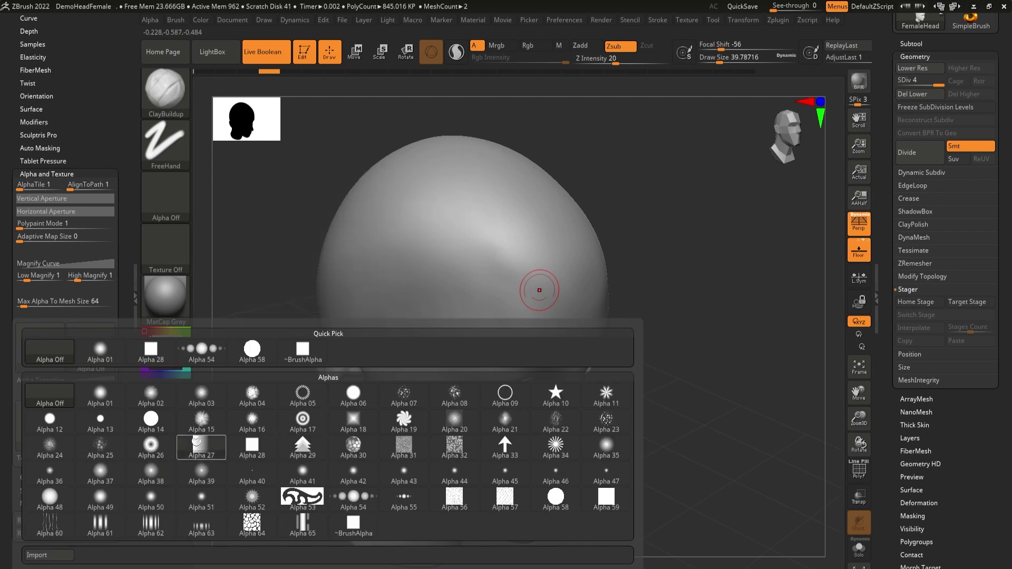
pyautogui.click(201, 447)
# Step: Try carving wide strokes across the temple and forehead using only the base alpha
pyautogui.moveTo(492, 252)
pyautogui.mouseDown()
pyautogui.moveTo(429, 309)
pyautogui.moveTo(416, 363)
pyautogui.moveTo(479, 257)
pyautogui.moveTo(479, 226)
pyautogui.moveTo(523, 282)
pyautogui.mouseUp()
pyautogui.moveTo(497, 201)
pyautogui.mouseDown()
pyautogui.moveTo(409, 226)
pyautogui.moveTo(453, 169)
pyautogui.mouseUp()
pyautogui.moveTo(504, 261)
pyautogui.mouseDown()
pyautogui.moveTo(490, 348)
pyautogui.moveTo(522, 332)
pyautogui.mouseUp()
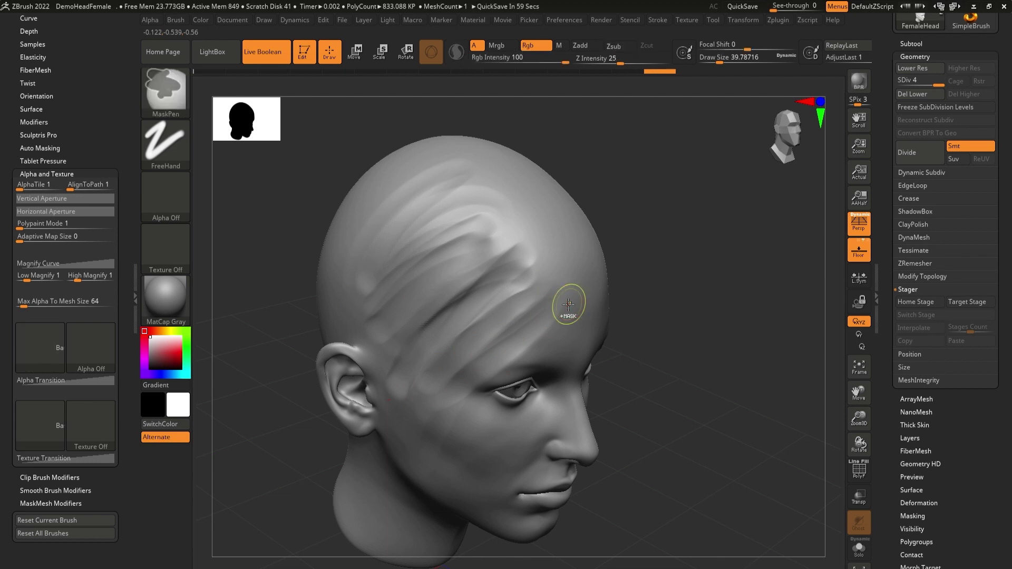
# Step: Undo all the strokes carved with only the base alpha
pyautogui.hotkey('ctrl', 'z')
pyautogui.hotkey('ctrl', 'z')
pyautogui.hotkey('ctrl', 'z')
pyautogui.hotkey('ctrl', 'z')
pyautogui.hotkey('ctrl', 'z')
pyautogui.hotkey('ctrl', 'z')
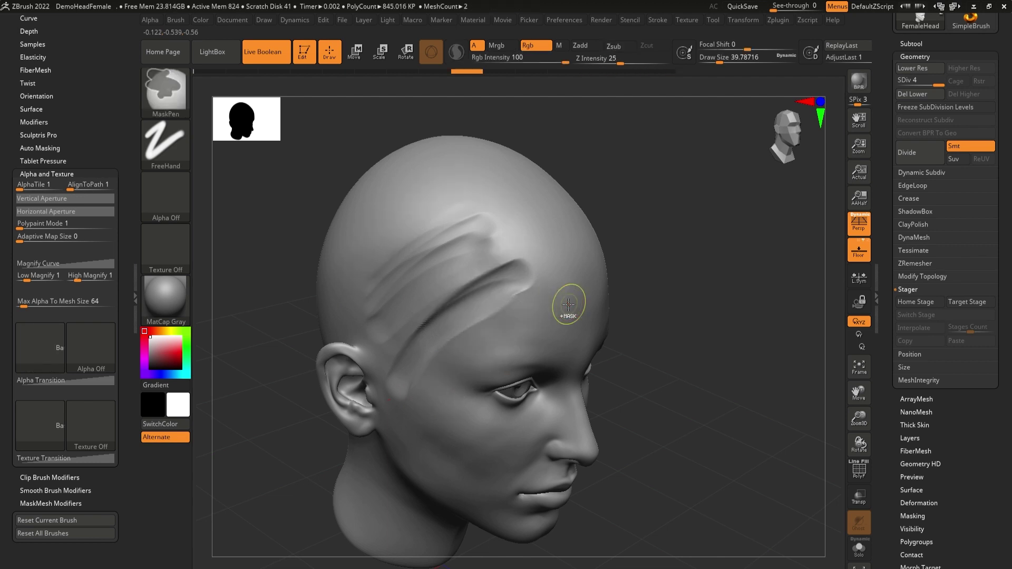
pyautogui.hotkey('ctrl', 'z')
pyautogui.hotkey('ctrl', 'z')
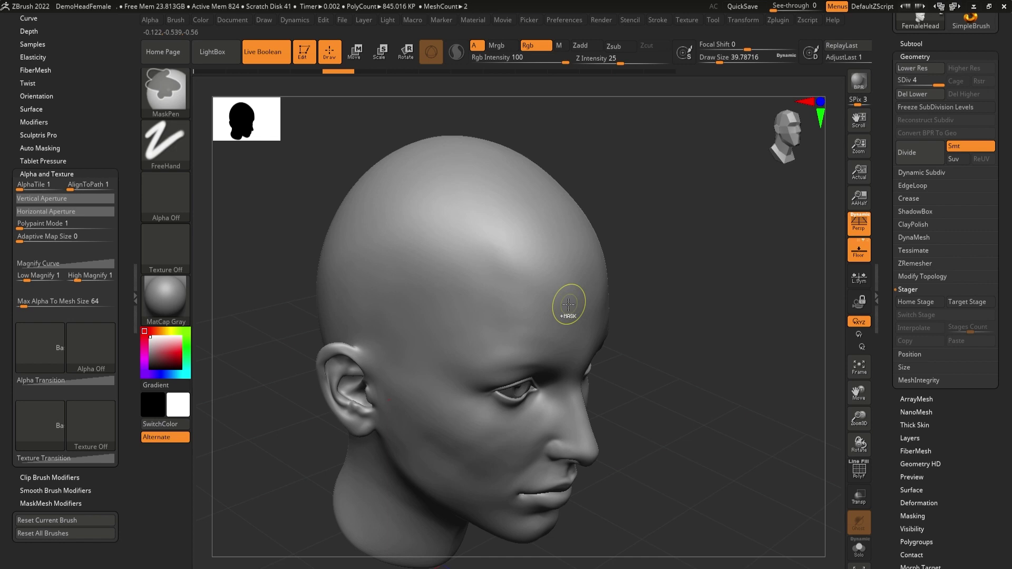
# Step: Set the ClayBuildup brush's main alpha to Alpha 62, keeping Alpha 27 as the base alpha
pyautogui.click(110, 333)
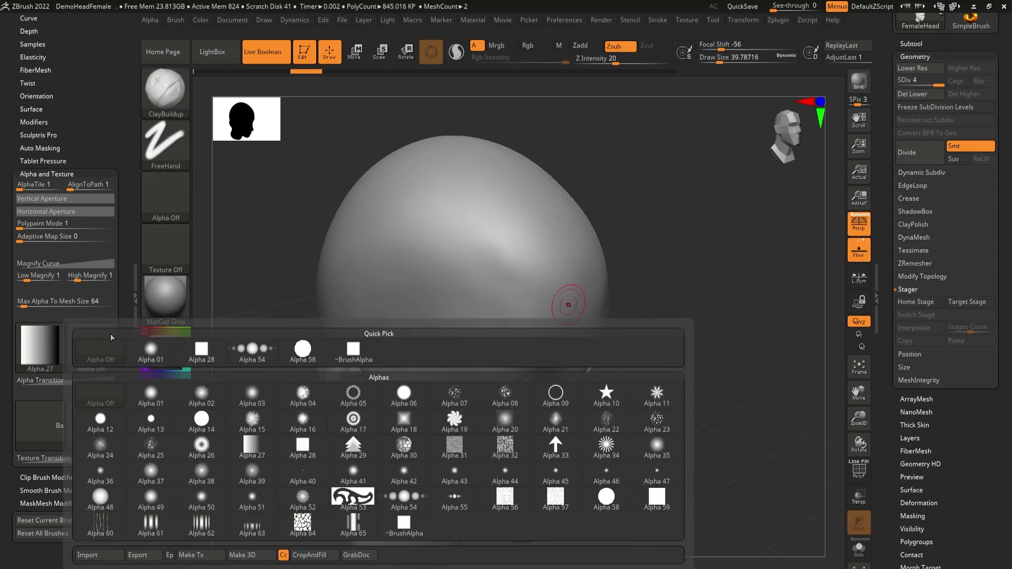
pyautogui.click(199, 526)
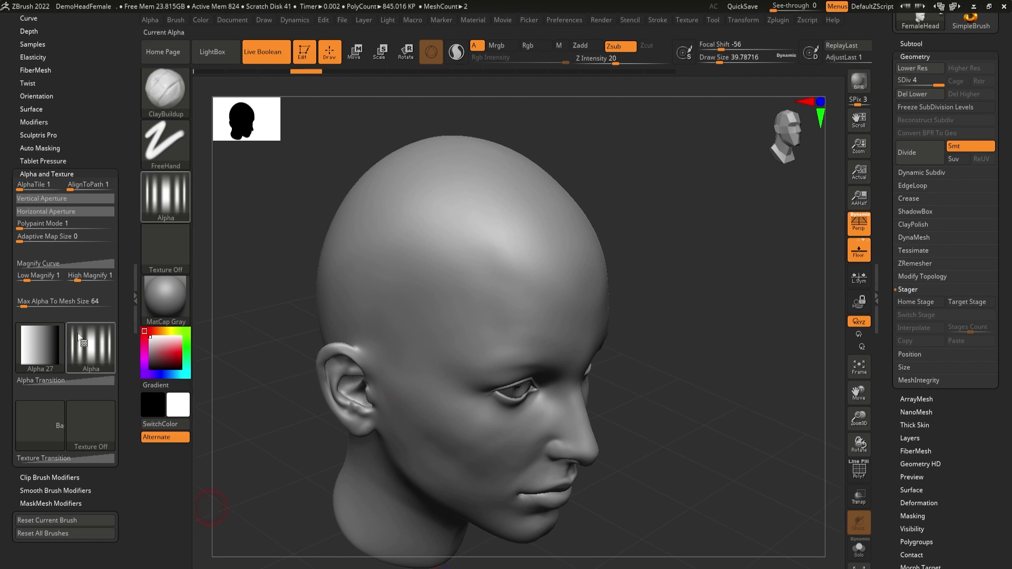
pyautogui.moveTo(78, 337)
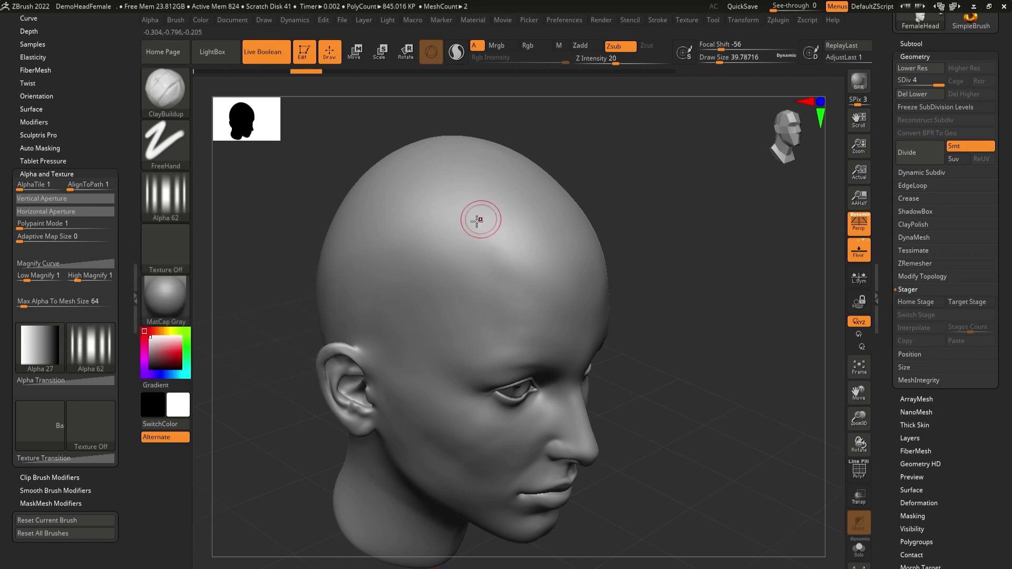
# Step: Try carving striped strokes with the combined alphas over the side of the head, the brow and the cheek
pyautogui.moveTo(518, 283); pyautogui.dragTo(527, 276)
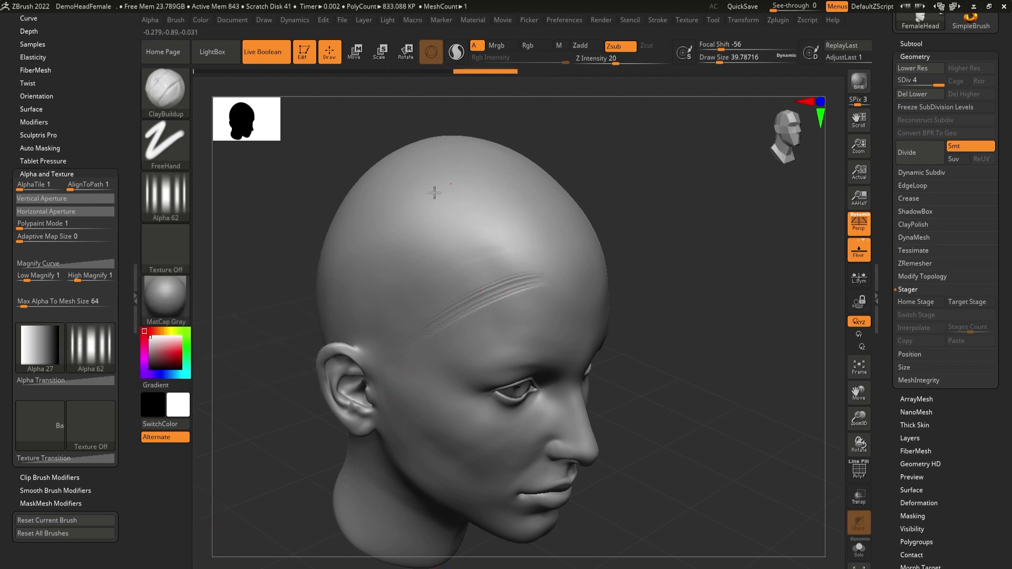
pyautogui.click(53, 350)
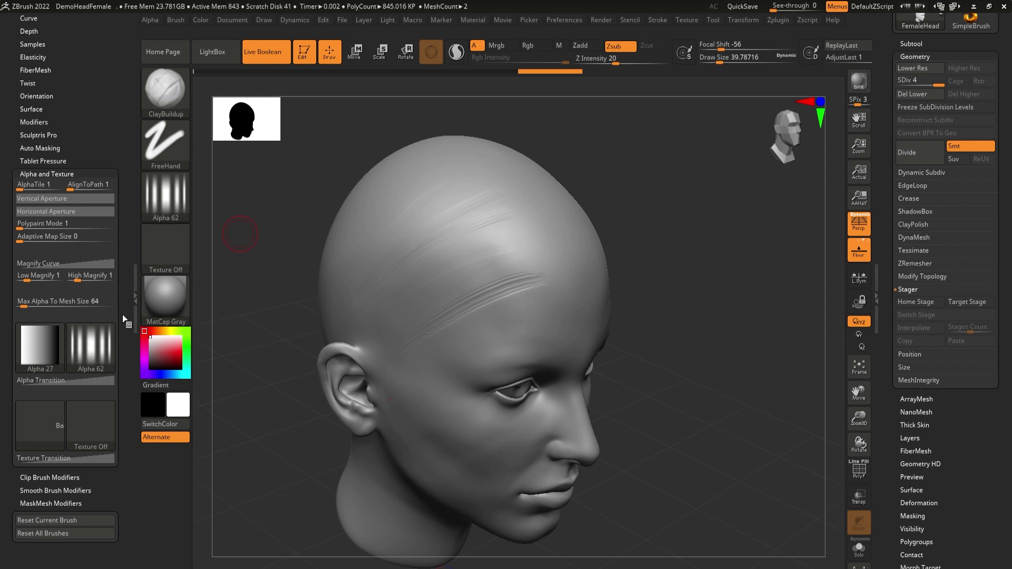
pyautogui.moveTo(395, 317); pyautogui.dragTo(529, 237)
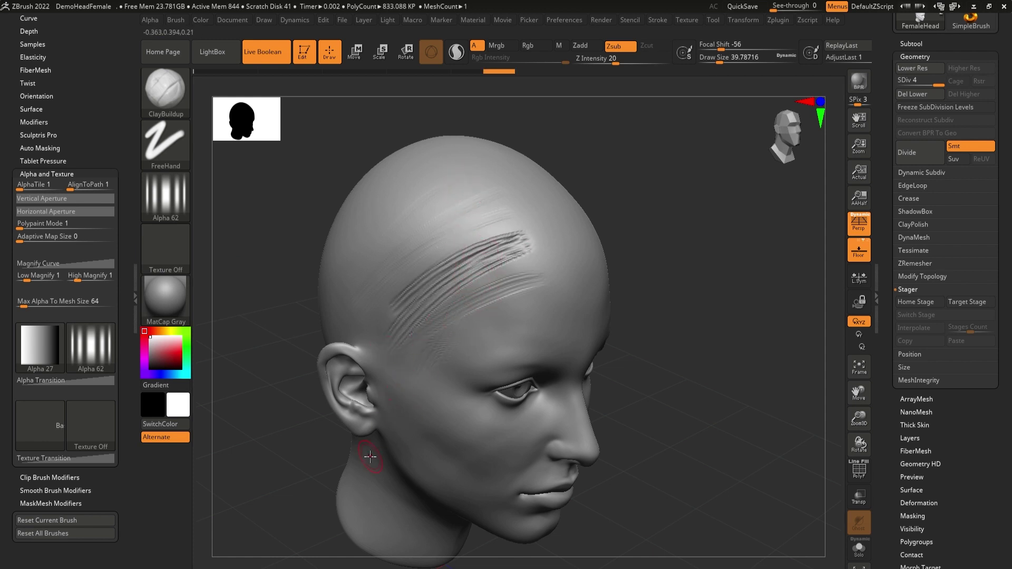
pyautogui.moveTo(104, 337)
pyautogui.moveTo(429, 222); pyautogui.dragTo(376, 308)
pyautogui.moveTo(443, 240); pyautogui.dragTo(509, 264)
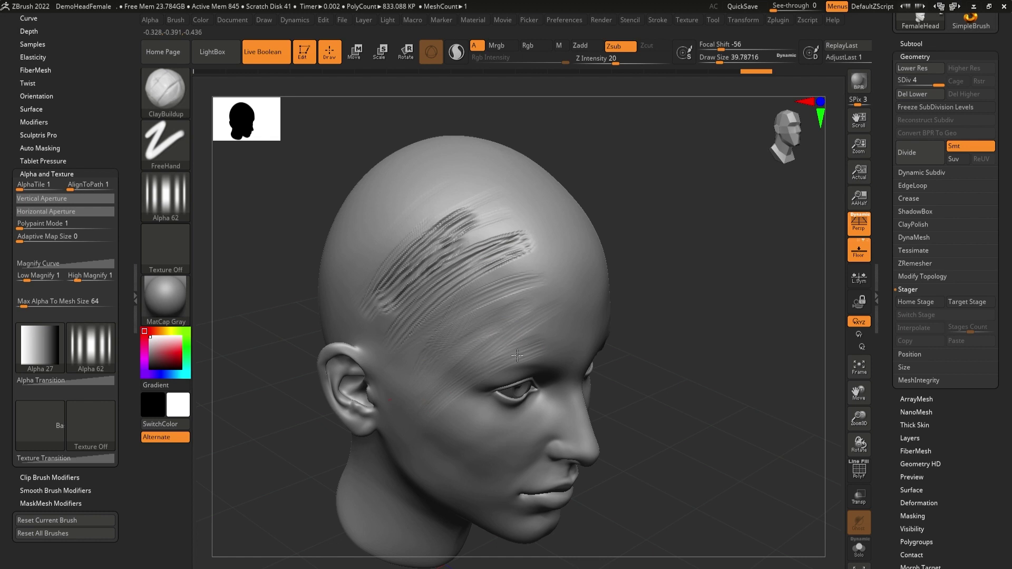
pyautogui.moveTo(505, 353); pyautogui.dragTo(431, 412)
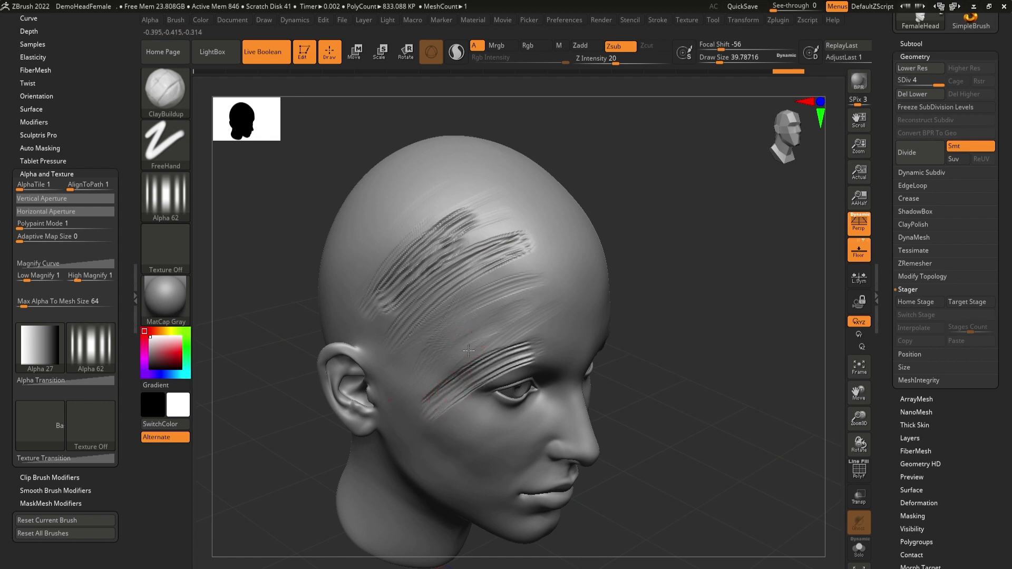
pyautogui.moveTo(477, 348); pyautogui.dragTo(429, 448)
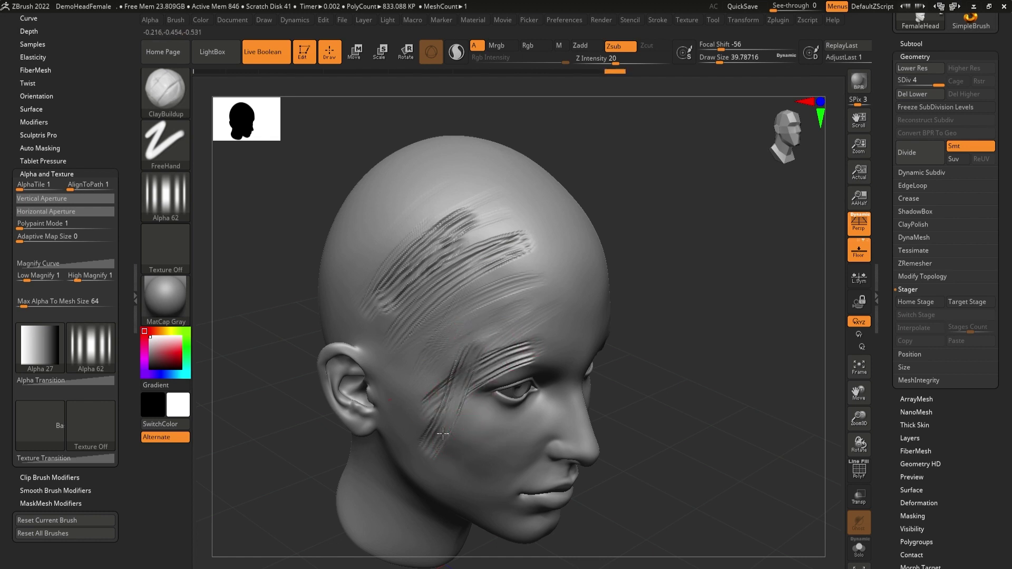
pyautogui.moveTo(529, 341); pyautogui.dragTo(464, 406)
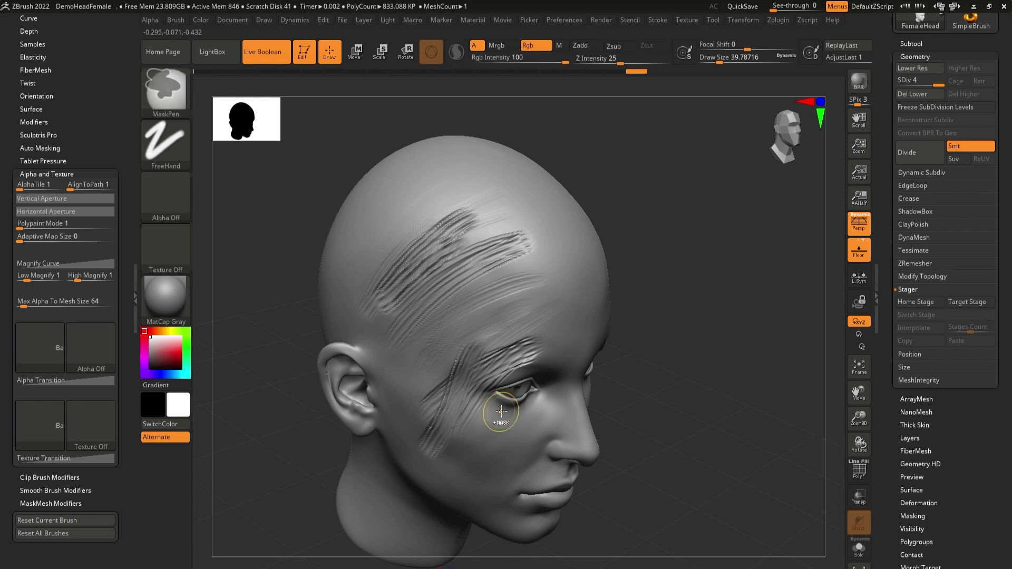
# Step: Undo all the striped strokes on the side of the head and around the eye
pyautogui.hotkey('ctrl', 'z')
pyautogui.hotkey('ctrl', 'z')
pyautogui.hotkey('ctrl', 'z')
pyautogui.hotkey('ctrl', 'z')
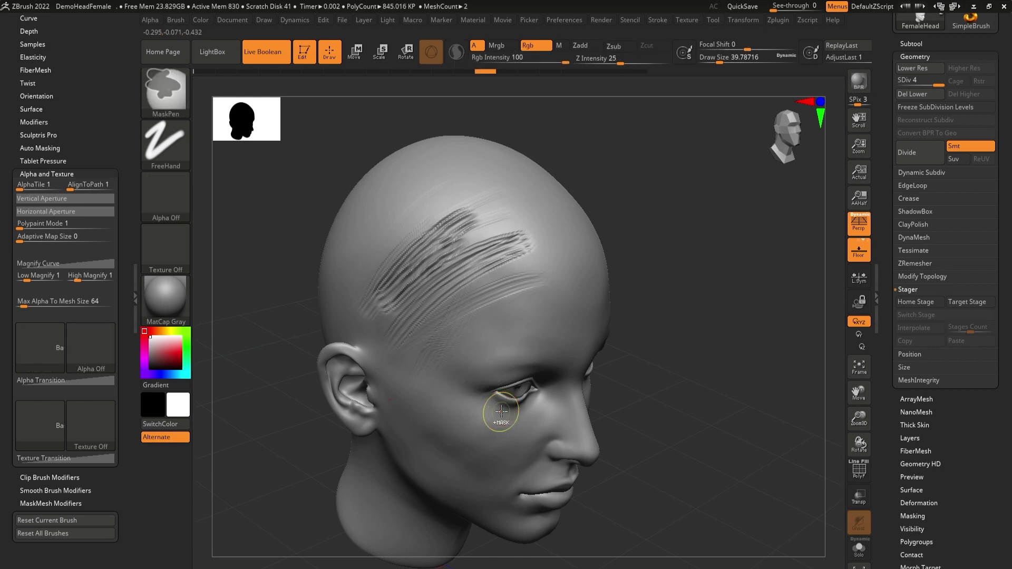
pyautogui.hotkey('ctrl', 'z')
pyautogui.hotkey('ctrl', 'z')
pyautogui.hotkey('ctrl', 'z')
pyautogui.hotkey('ctrl', 'z')
# Step: Enable Thick Skin on the female head with a thickness of 57.12
pyautogui.click(919, 420)
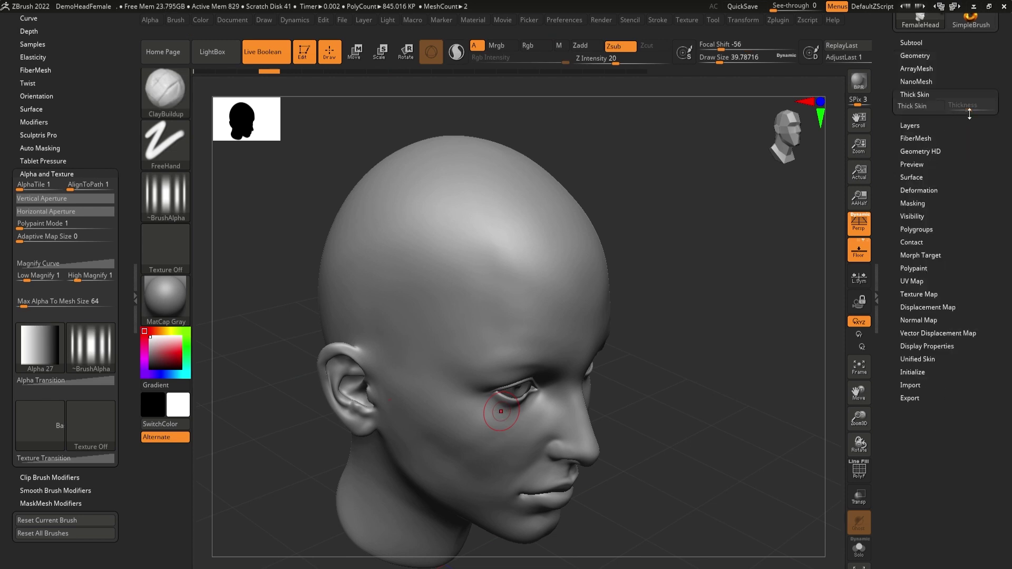
pyautogui.click(918, 107)
pyautogui.moveTo(964, 106); pyautogui.dragTo(968, 114)
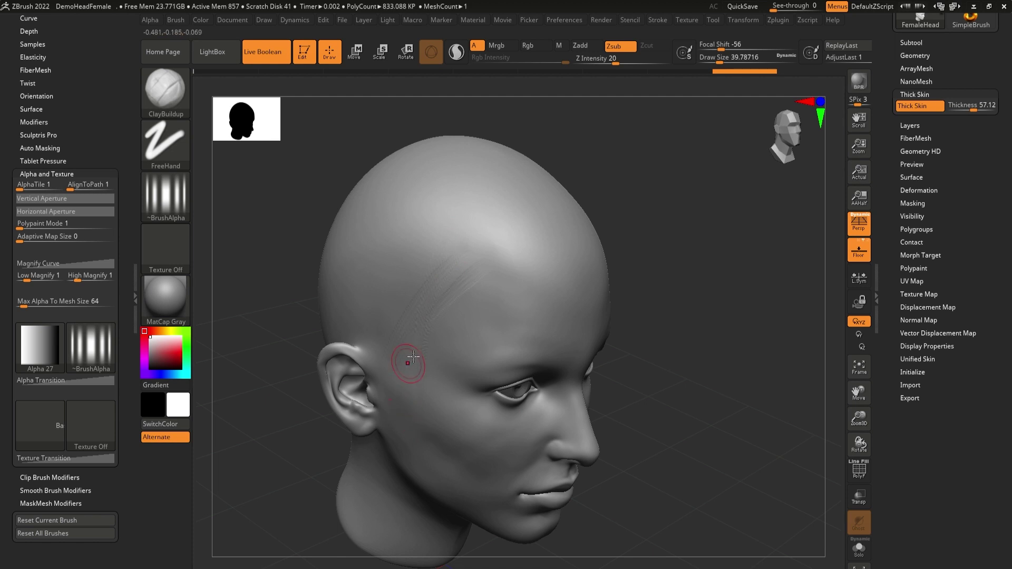
# Step: Set the brush's base alpha to Alpha 28 and carve crossing striped strokes over the temple and upper side of the head
pyautogui.click(32, 350)
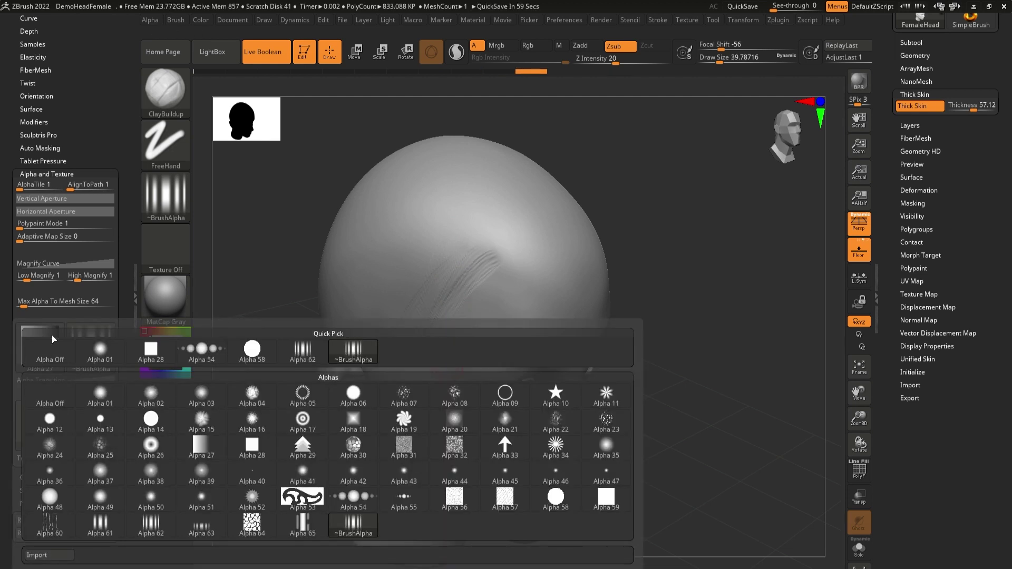
pyautogui.click(251, 446)
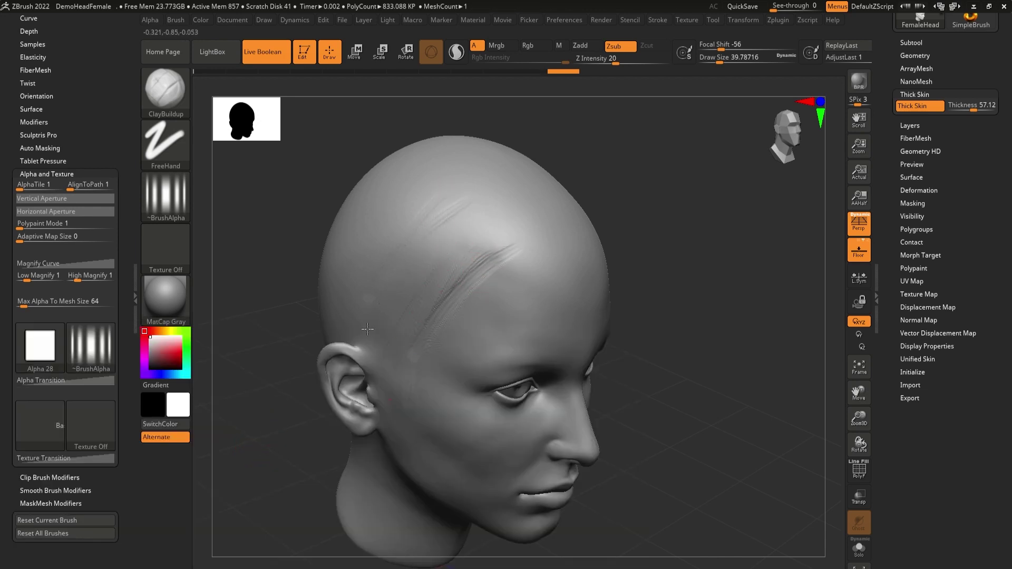
pyautogui.moveTo(524, 243)
pyautogui.mouseDown()
pyautogui.moveTo(474, 293)
pyautogui.moveTo(416, 393)
pyautogui.mouseUp()
pyautogui.moveTo(422, 259); pyautogui.dragTo(446, 352)
pyautogui.moveTo(424, 243); pyautogui.dragTo(436, 411)
pyautogui.moveTo(522, 252)
pyautogui.mouseDown()
pyautogui.moveTo(406, 285)
pyautogui.moveTo(548, 295)
pyautogui.moveTo(473, 337)
pyautogui.moveTo(524, 321)
pyautogui.mouseUp()
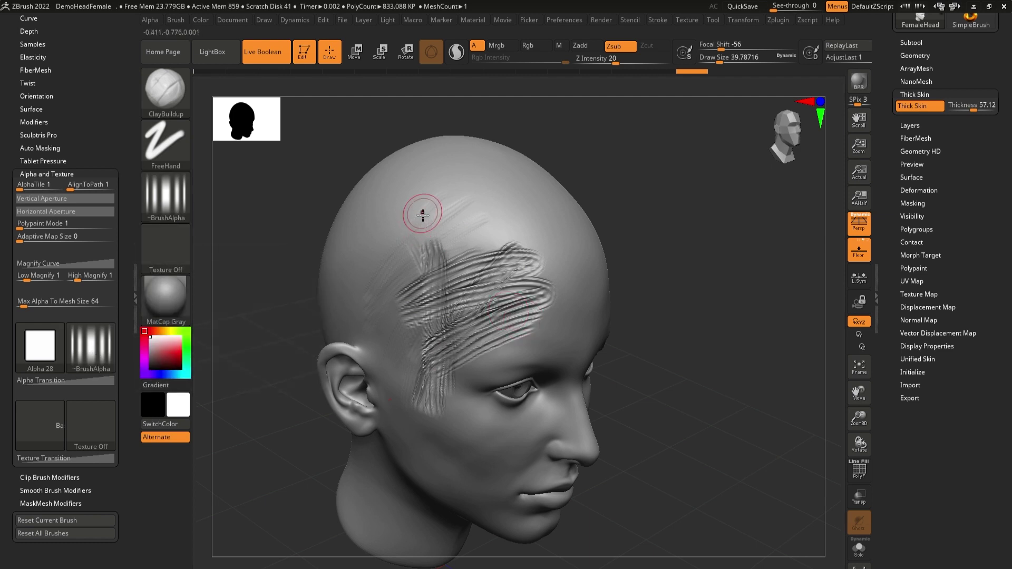
pyautogui.moveTo(422, 209); pyautogui.dragTo(377, 303)
pyautogui.moveTo(454, 199); pyautogui.dragTo(370, 313)
pyautogui.moveTo(461, 229)
pyautogui.mouseDown()
pyautogui.moveTo(424, 296)
pyautogui.moveTo(424, 315)
pyautogui.mouseUp()
# Step: Carve striped strokes beside the nose and crisscross them over the cheek
pyautogui.moveTo(571, 434)
pyautogui.mouseDown()
pyautogui.moveTo(553, 448)
pyautogui.moveTo(548, 440)
pyautogui.moveTo(568, 437)
pyautogui.mouseUp()
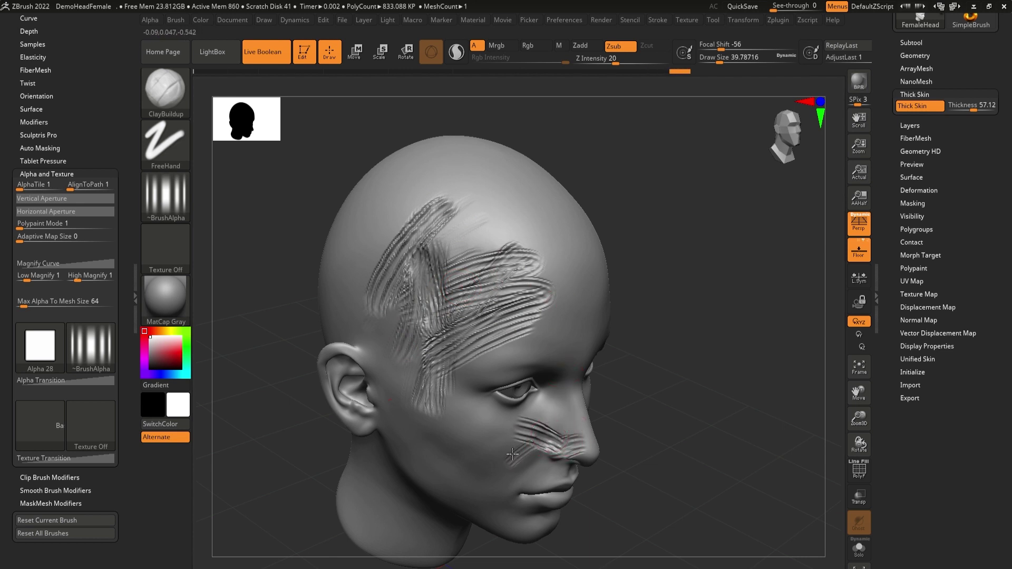
pyautogui.hotkey('ctrl', 'shift', 'z')
pyautogui.hotkey('ctrl', 'shift', 'z')
pyautogui.hotkey('ctrl', 'shift', 'z')
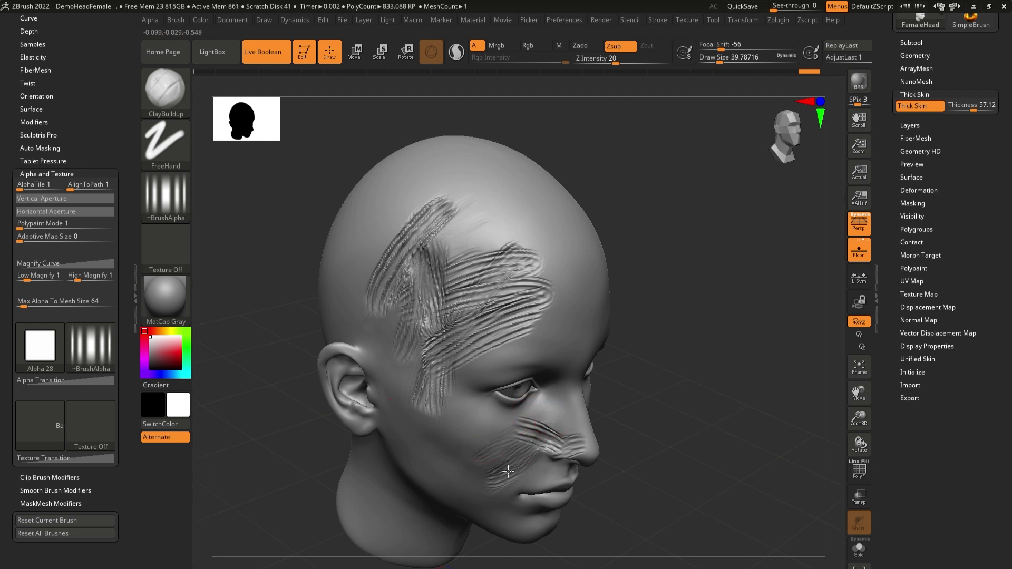
pyautogui.hotkey('ctrl', 'z')
pyautogui.hotkey('ctrl', 'z')
pyautogui.moveTo(496, 448)
pyautogui.mouseDown()
pyautogui.moveTo(519, 454)
pyautogui.moveTo(464, 452)
pyautogui.moveTo(474, 427)
pyautogui.moveTo(448, 423)
pyautogui.moveTo(441, 433)
pyautogui.moveTo(476, 452)
pyautogui.mouseUp()
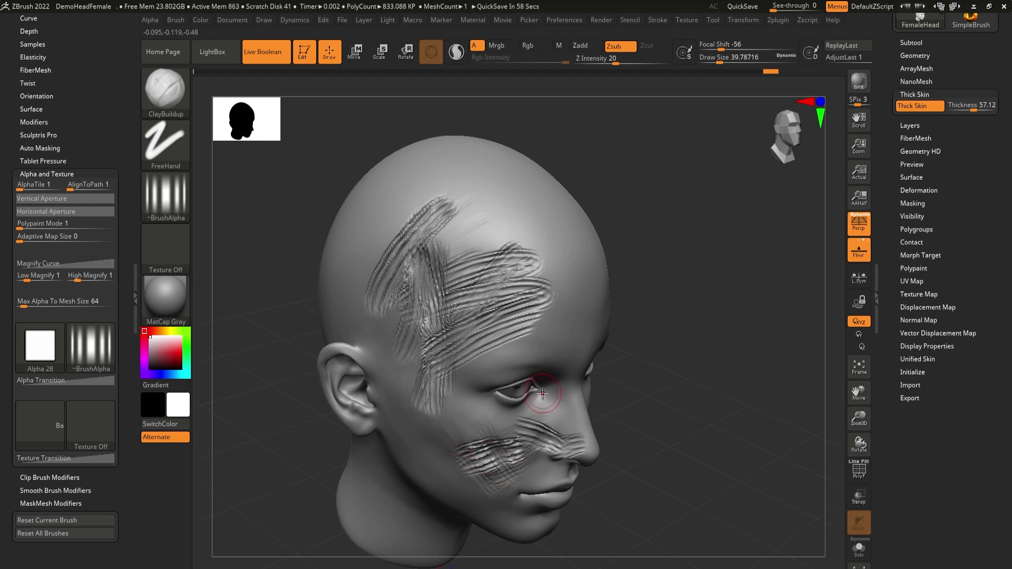
# Step: Bend the Alpha Transition curve into a steep upward arc and carve test strokes across the top of the forehead and scalp
pyautogui.click(83, 380)
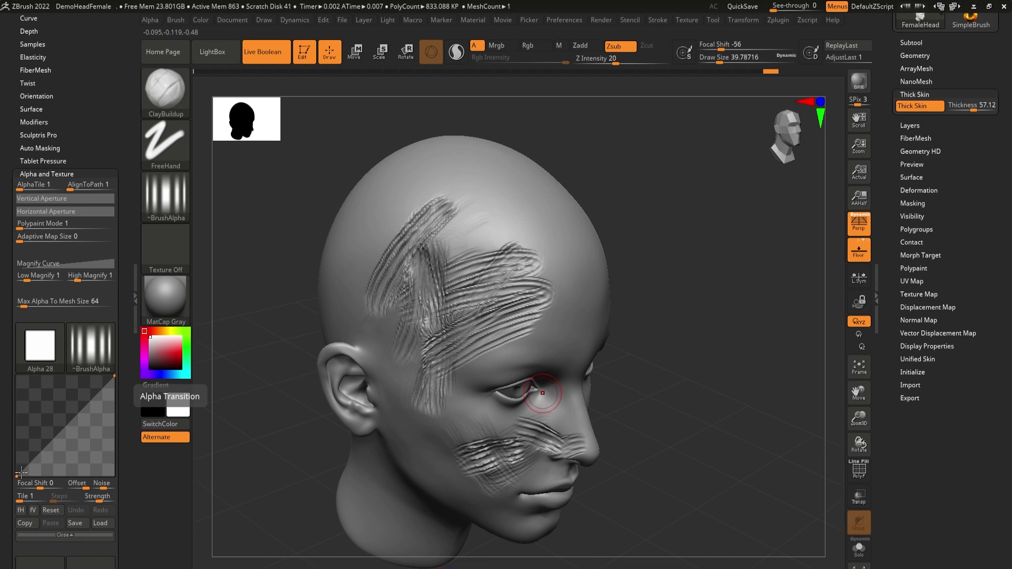
pyautogui.moveTo(17, 476); pyautogui.dragTo(45, 402)
pyautogui.moveTo(523, 210); pyautogui.dragTo(475, 241)
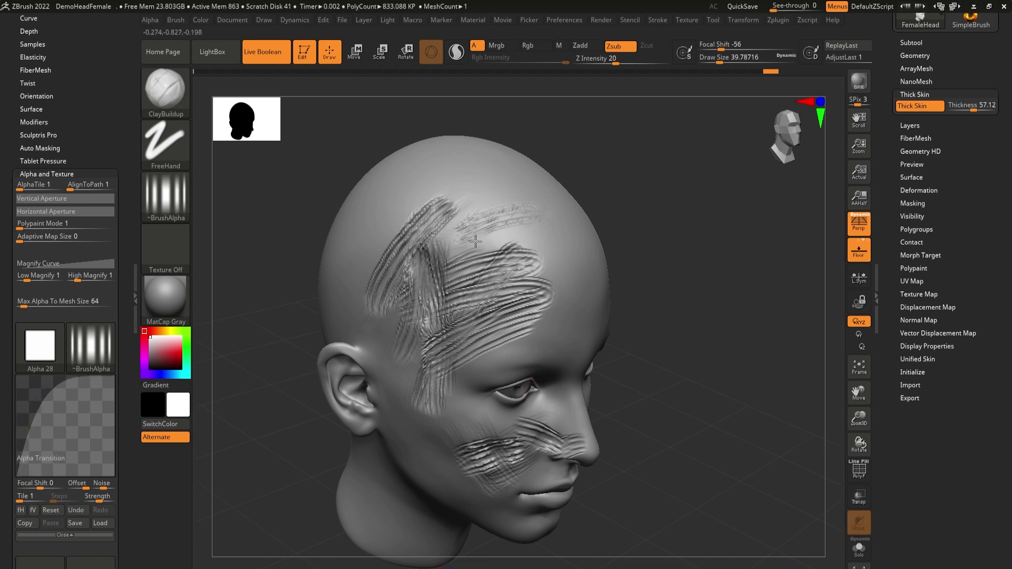
pyautogui.moveTo(358, 255); pyautogui.dragTo(436, 174)
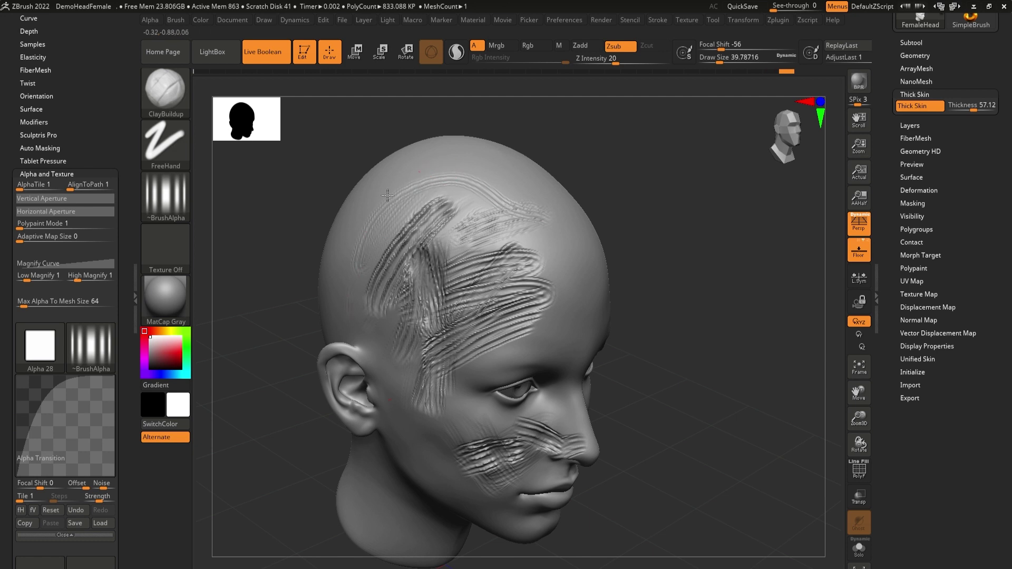
# Step: Bend the Alpha Transition curve into a low, sagging arc and carve test strokes across the top of the scalp
pyautogui.moveTo(100, 348)
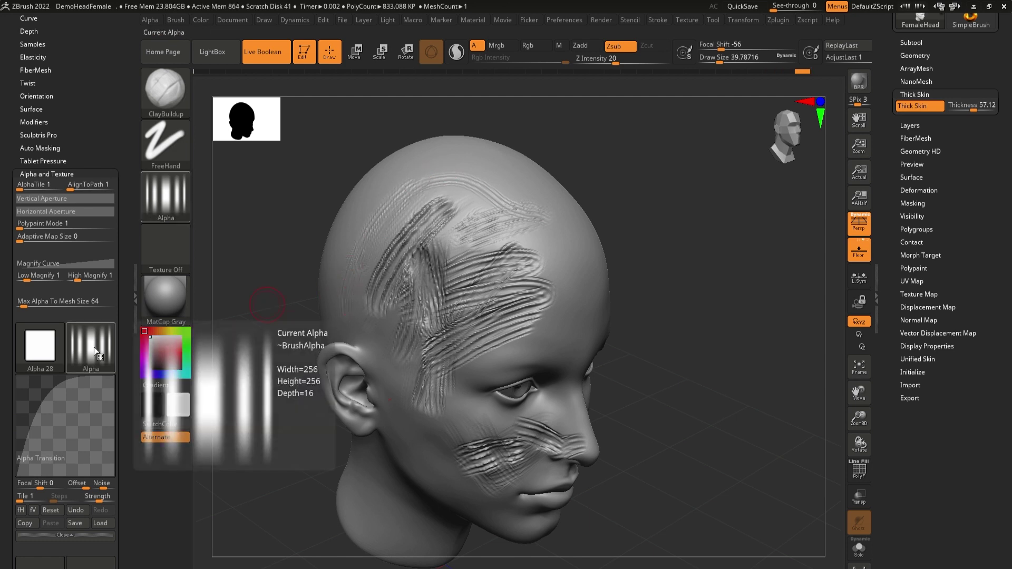
pyautogui.moveTo(470, 180)
pyautogui.mouseDown()
pyautogui.moveTo(400, 232)
pyautogui.moveTo(447, 196)
pyautogui.mouseUp()
pyautogui.moveTo(51, 410); pyautogui.dragTo(90, 454)
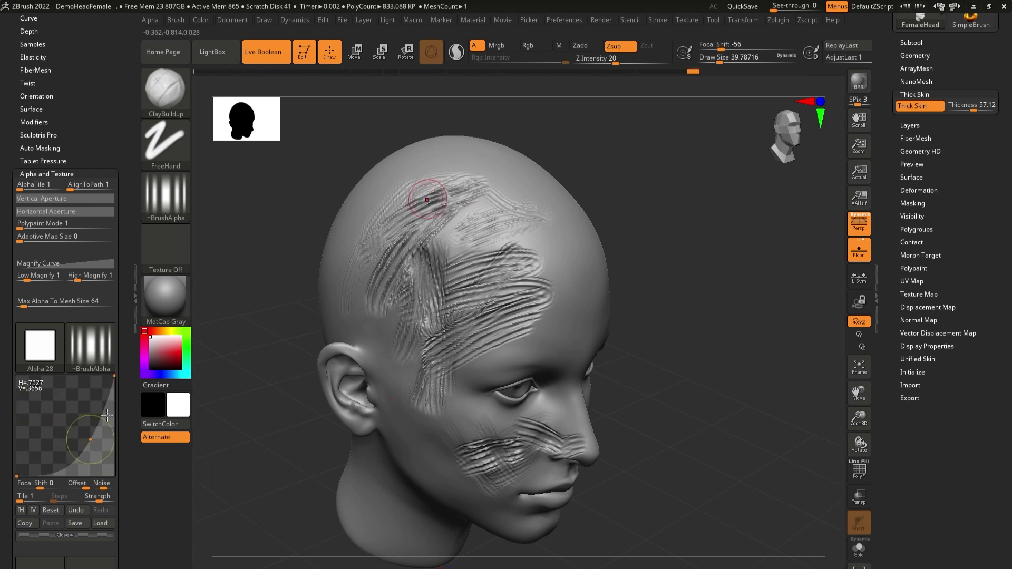
# Step: Carve striped strokes down the forehead, over the brow towards the outer eye, and along the side of the neck
pyautogui.moveTo(566, 310); pyautogui.dragTo(546, 351)
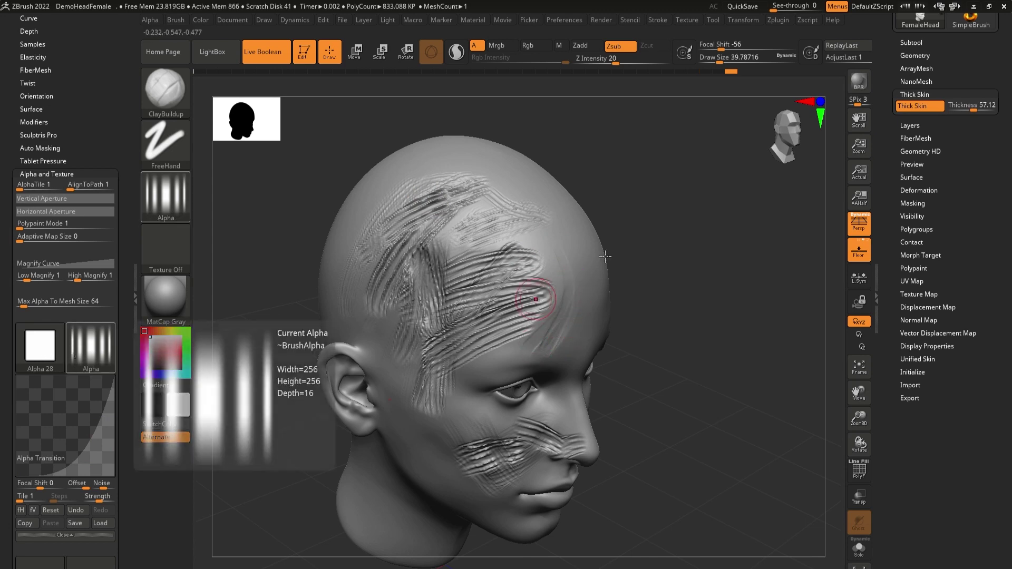
pyautogui.moveTo(580, 287); pyautogui.dragTo(511, 363)
pyautogui.moveTo(565, 317)
pyautogui.mouseDown()
pyautogui.moveTo(467, 384)
pyautogui.moveTo(524, 340)
pyautogui.moveTo(453, 403)
pyautogui.moveTo(488, 371)
pyautogui.moveTo(462, 413)
pyautogui.mouseUp()
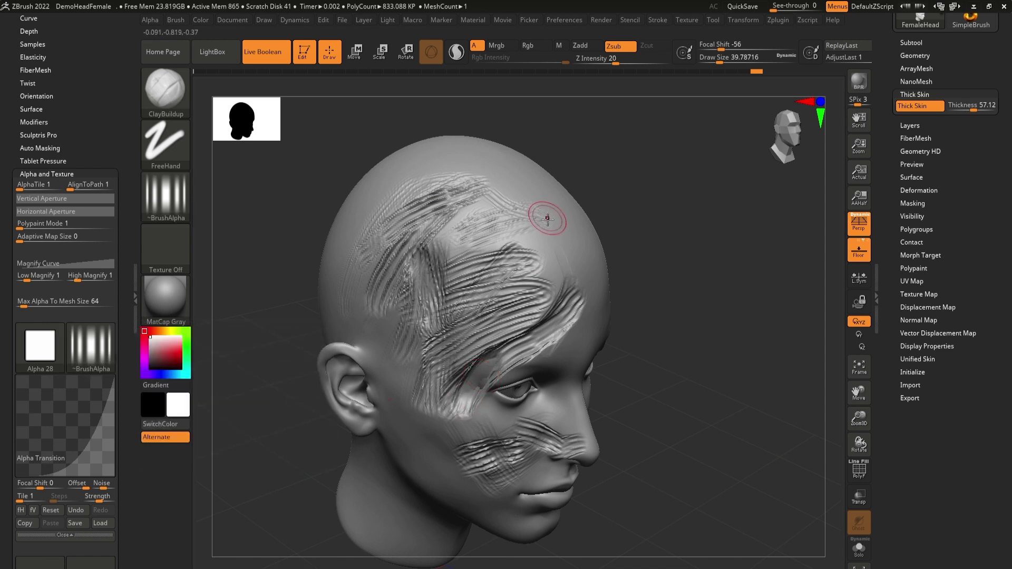
pyautogui.moveTo(600, 288)
pyautogui.mouseDown()
pyautogui.moveTo(567, 217)
pyautogui.moveTo(543, 295)
pyautogui.moveTo(532, 283)
pyautogui.mouseUp()
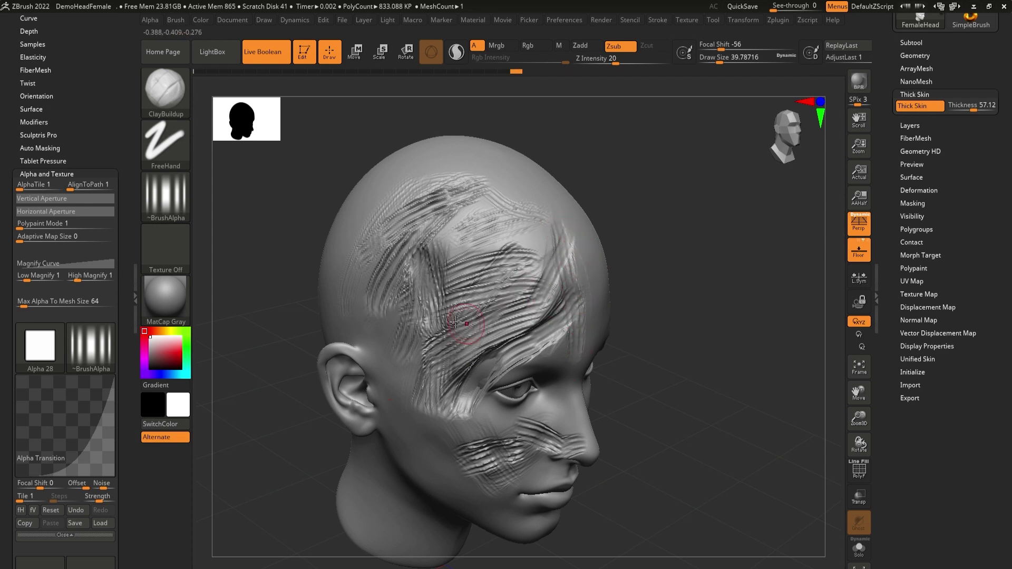
pyautogui.moveTo(646, 347); pyautogui.dragTo(666, 332)
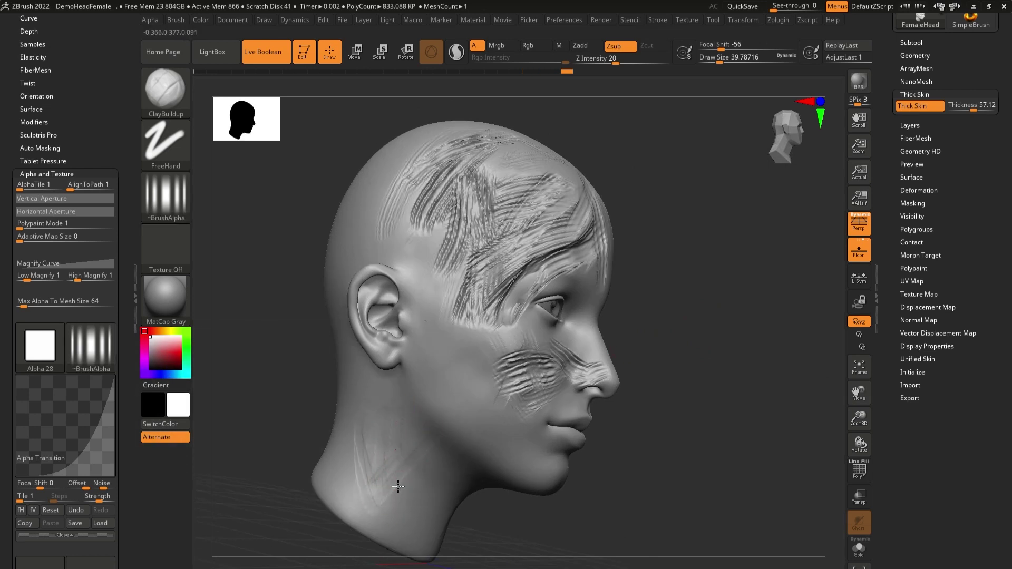
pyautogui.moveTo(399, 442); pyautogui.dragTo(426, 491)
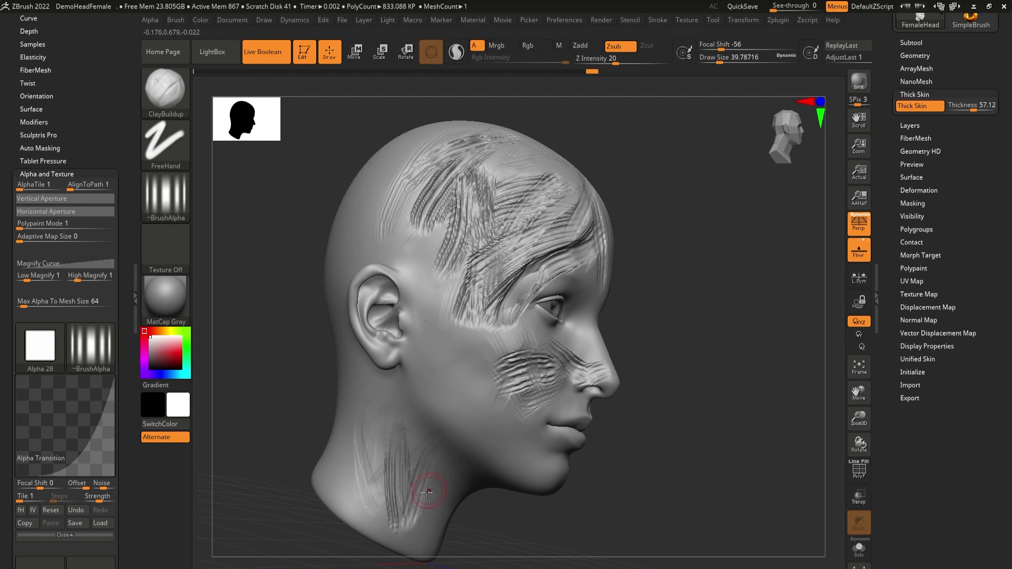
# Step: Fill the head subtool with white and choose dark red as the current color
pyautogui.moveTo(653, 371)
pyautogui.mouseDown()
pyautogui.moveTo(632, 378)
pyautogui.moveTo(671, 361)
pyautogui.moveTo(666, 334)
pyautogui.moveTo(652, 374)
pyautogui.moveTo(653, 334)
pyautogui.moveTo(669, 366)
pyautogui.moveTo(634, 373)
pyautogui.moveTo(607, 354)
pyautogui.moveTo(642, 370)
pyautogui.mouseUp()
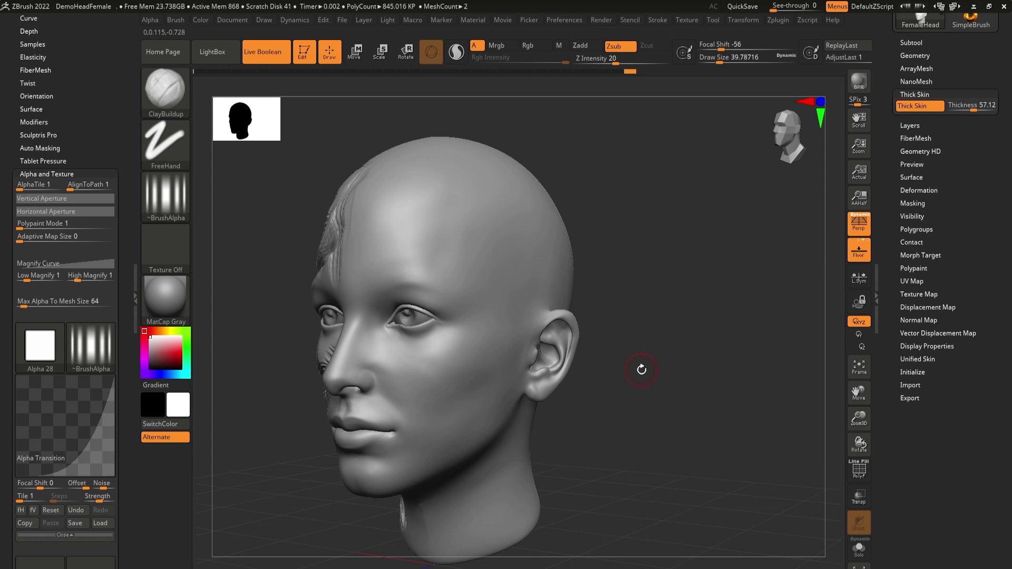
pyautogui.click(199, 22)
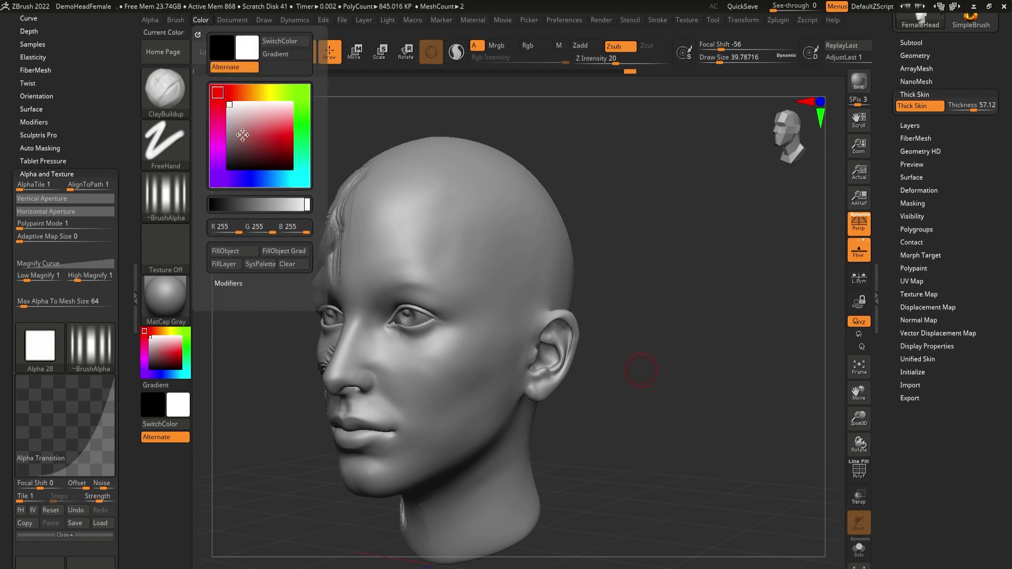
pyautogui.click(238, 252)
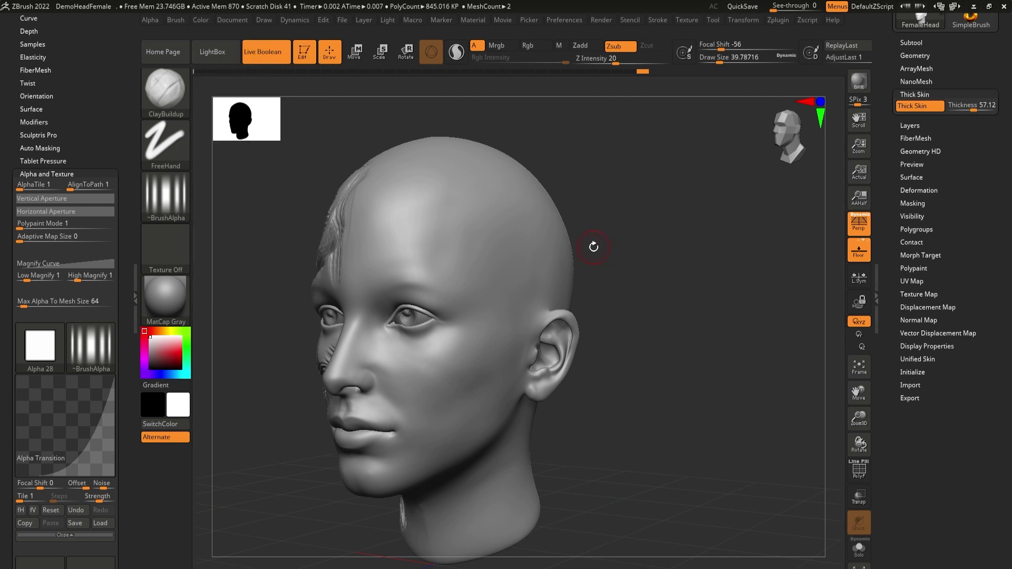
pyautogui.click(175, 356)
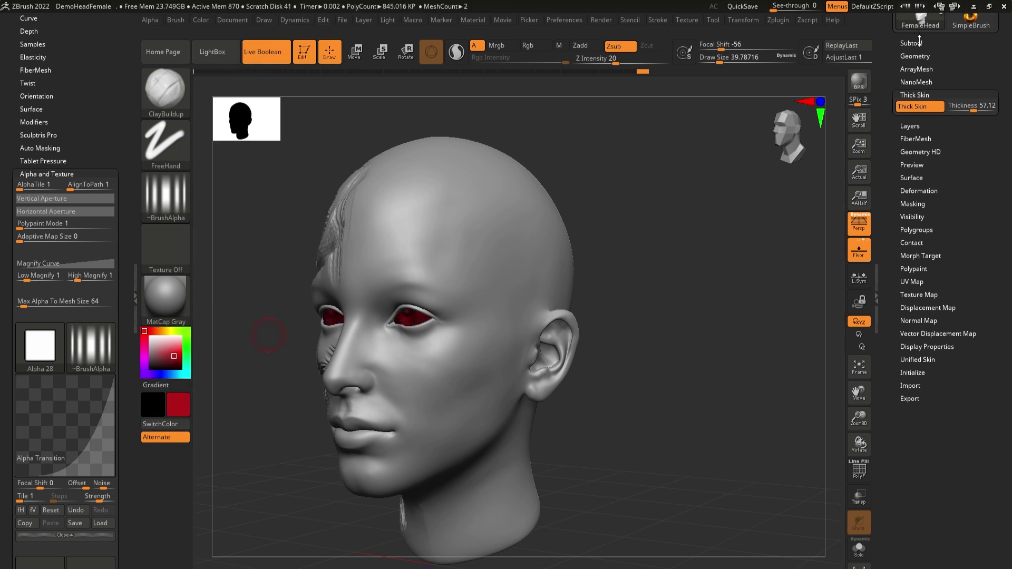
# Step: Merge the FemaleHead subtool down with the eyes subtool and accept the operation
pyautogui.moveTo(947, 185); pyautogui.dragTo(954, 363)
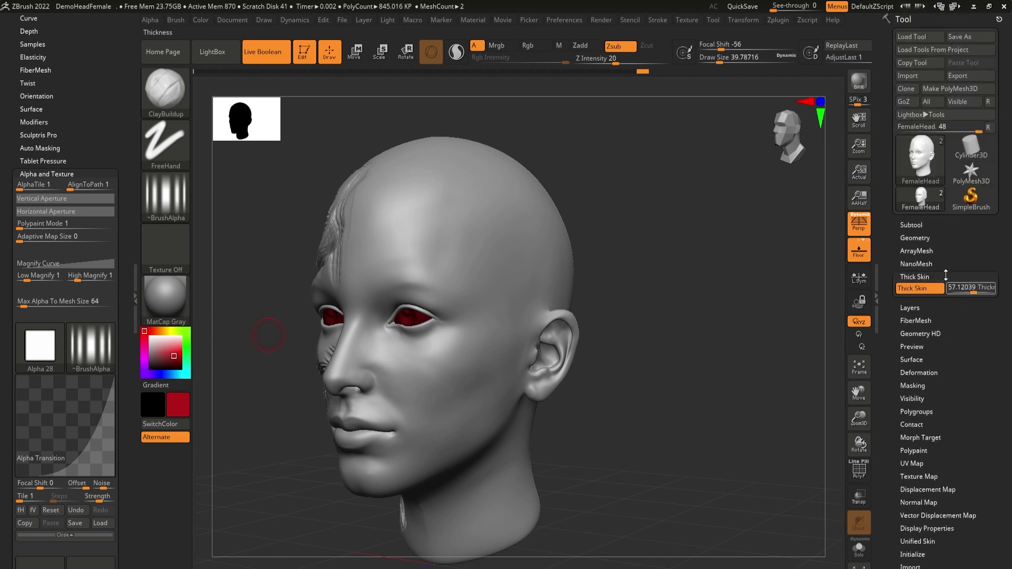
pyautogui.click(921, 222)
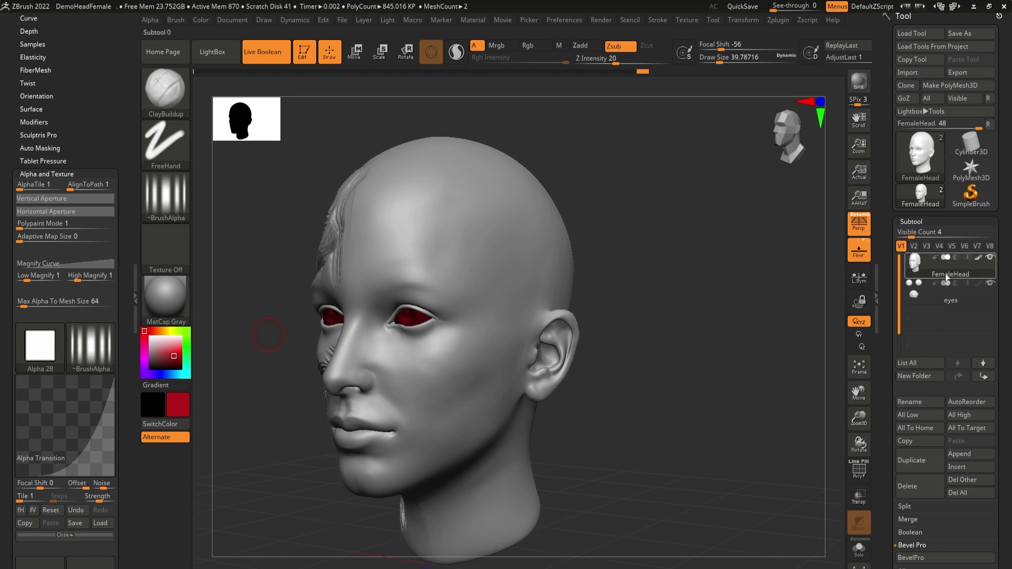
pyautogui.moveTo(911, 263)
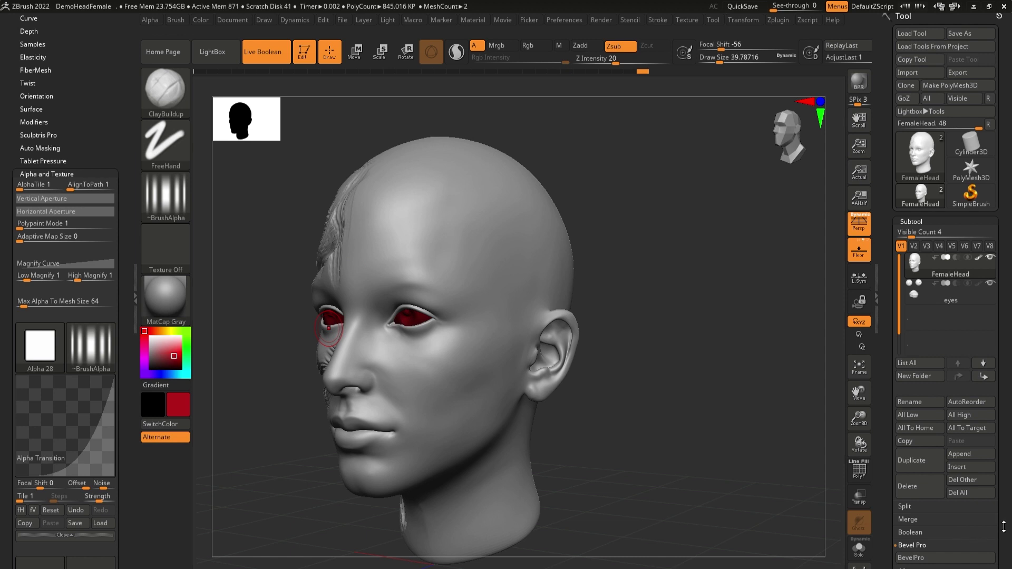
pyautogui.scroll(-5, 1003, 527)
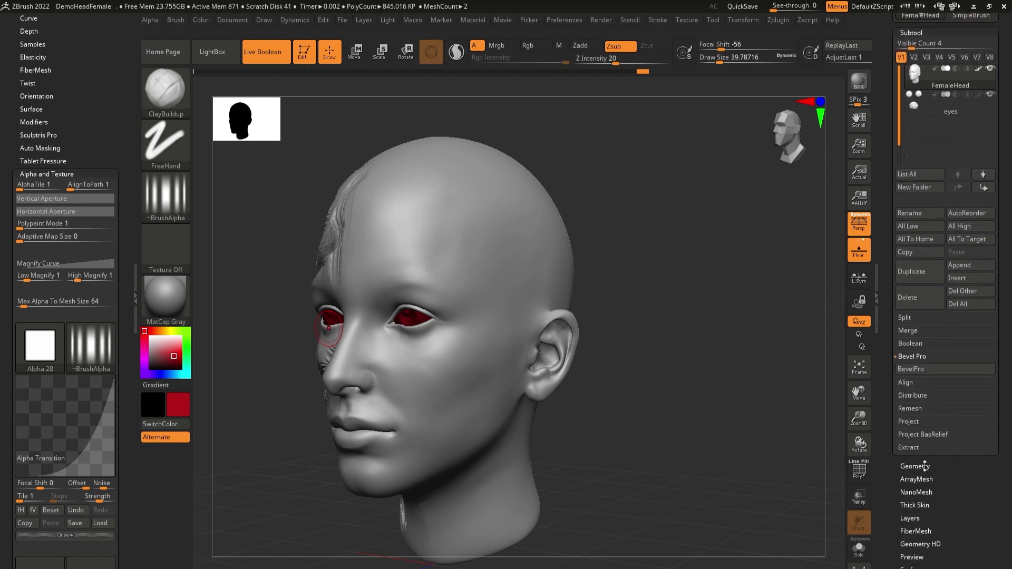
pyautogui.click(924, 464)
pyautogui.scroll(5, 971, 439)
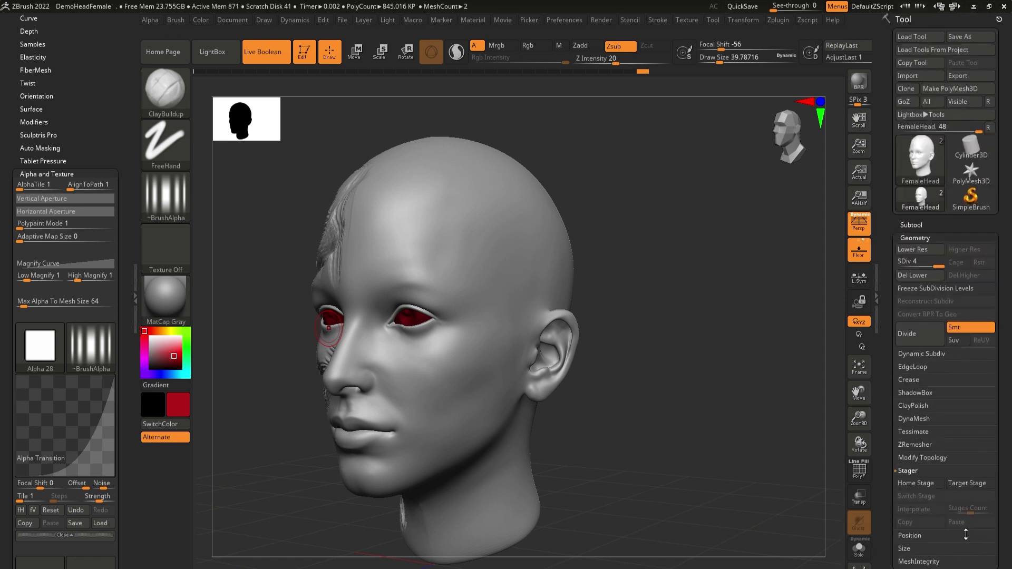
pyautogui.click(912, 225)
pyautogui.scroll(-2, 970, 317)
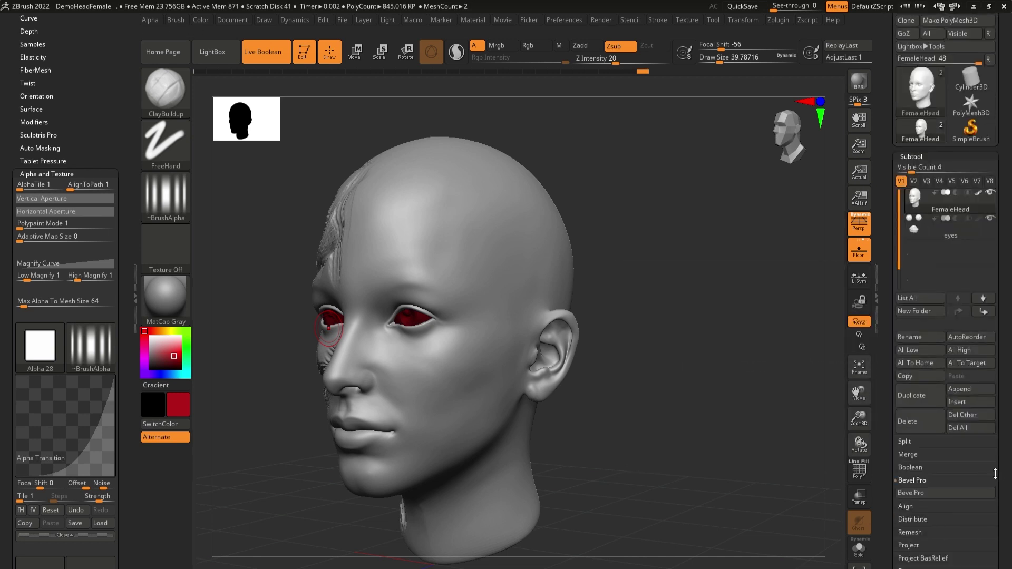
pyautogui.click(917, 455)
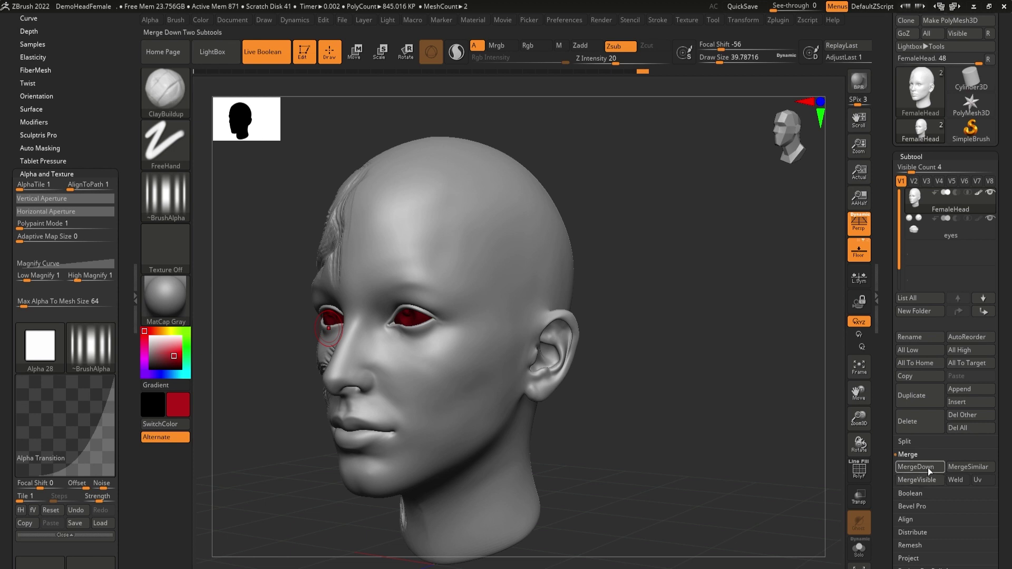
pyautogui.click(936, 479)
pyautogui.click(824, 490)
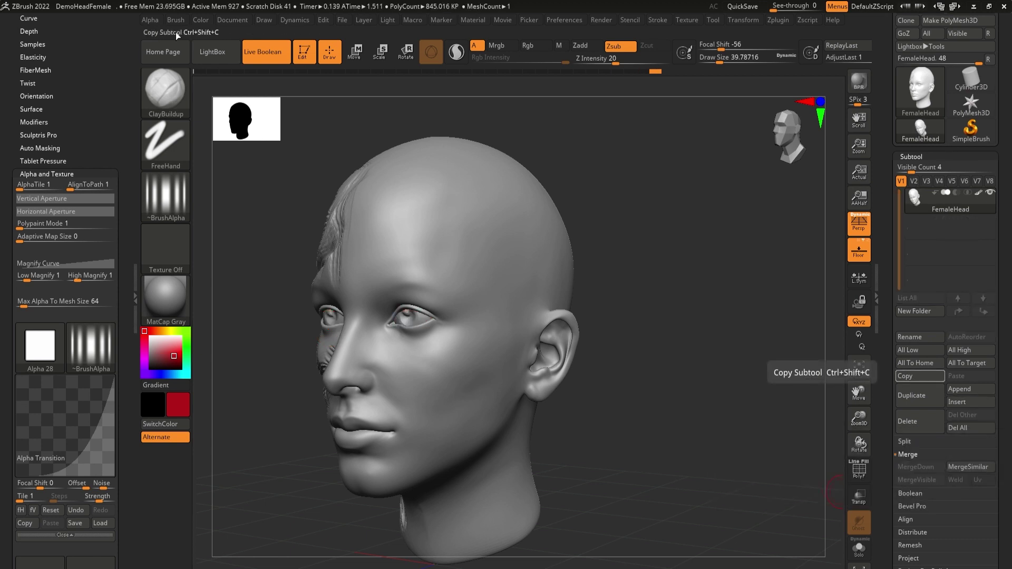
# Step: Fill the merged head with light grey, RGB 233, 233, 233
pyautogui.click(200, 19)
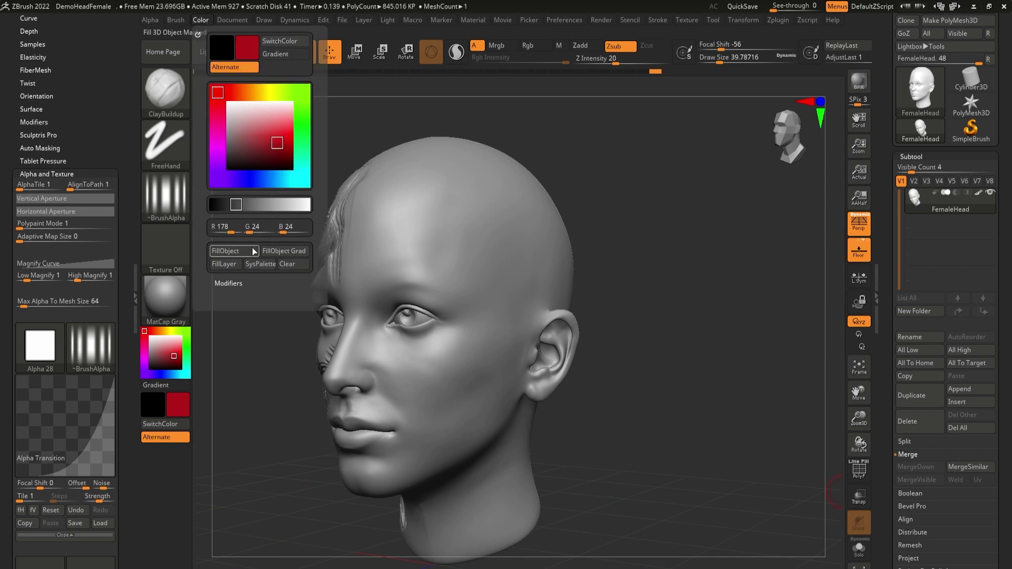
pyautogui.click(240, 109)
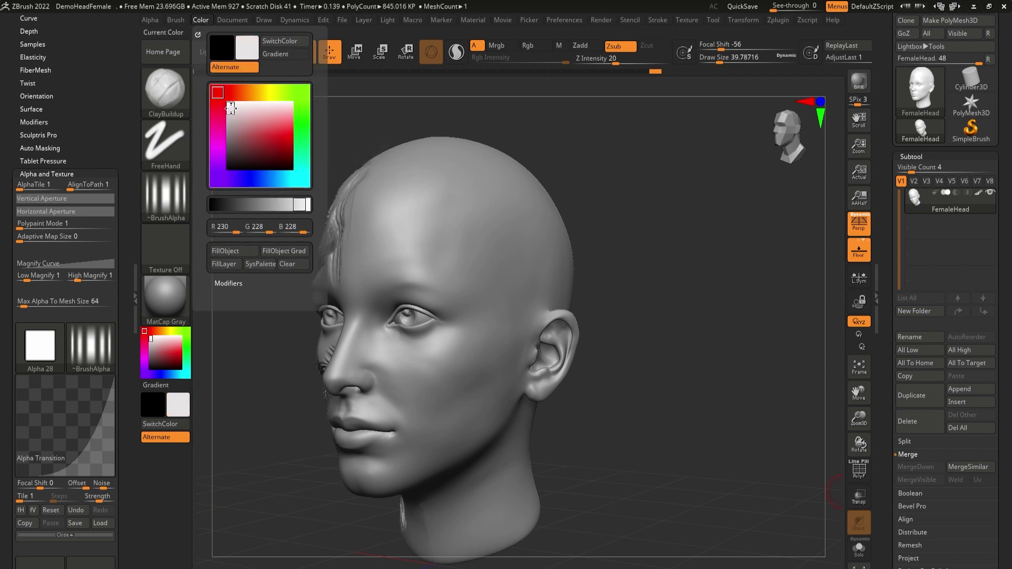
pyautogui.click(235, 252)
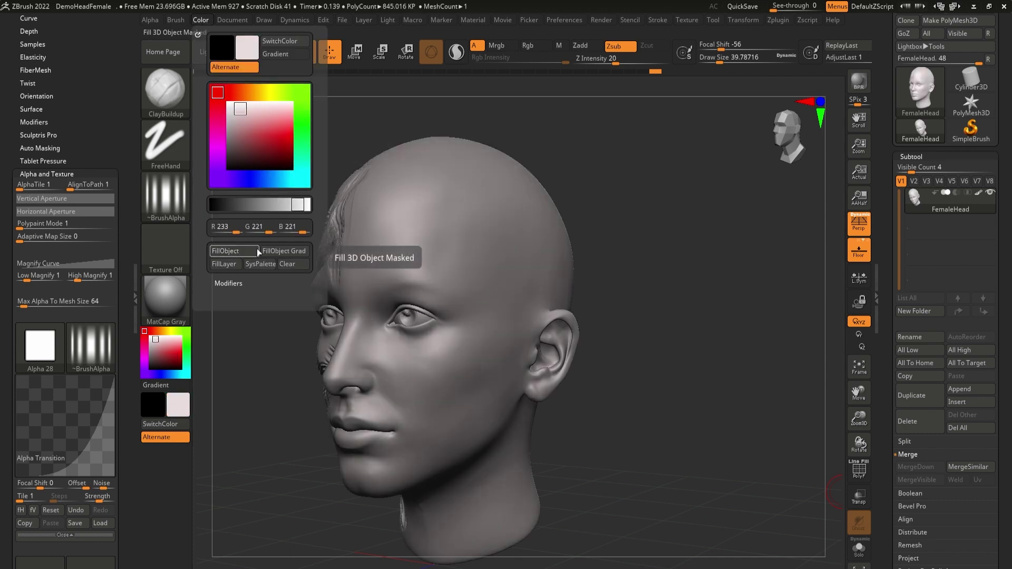
pyautogui.click(229, 108)
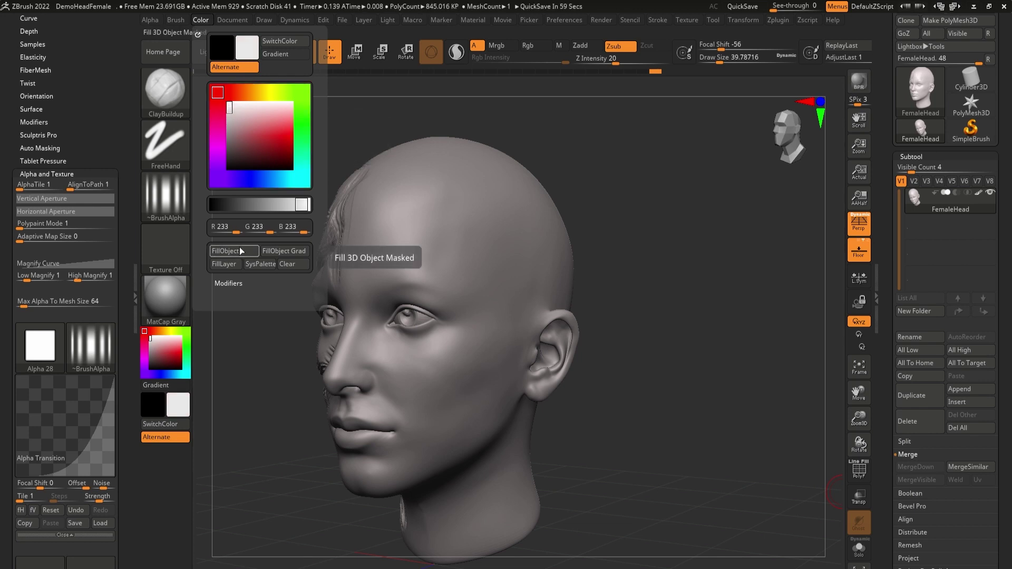
# Step: Set the main color to dark red and the secondary color to dark blue, and enable Rgb painting for the brush
pyautogui.click(173, 355)
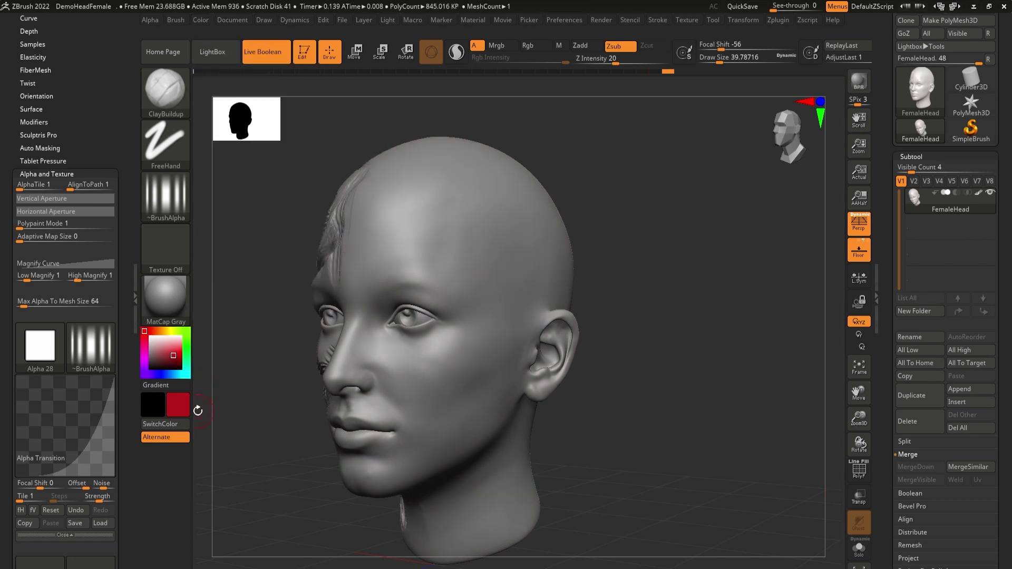
pyautogui.click(100, 559)
pyautogui.scroll(-4, 112, 543)
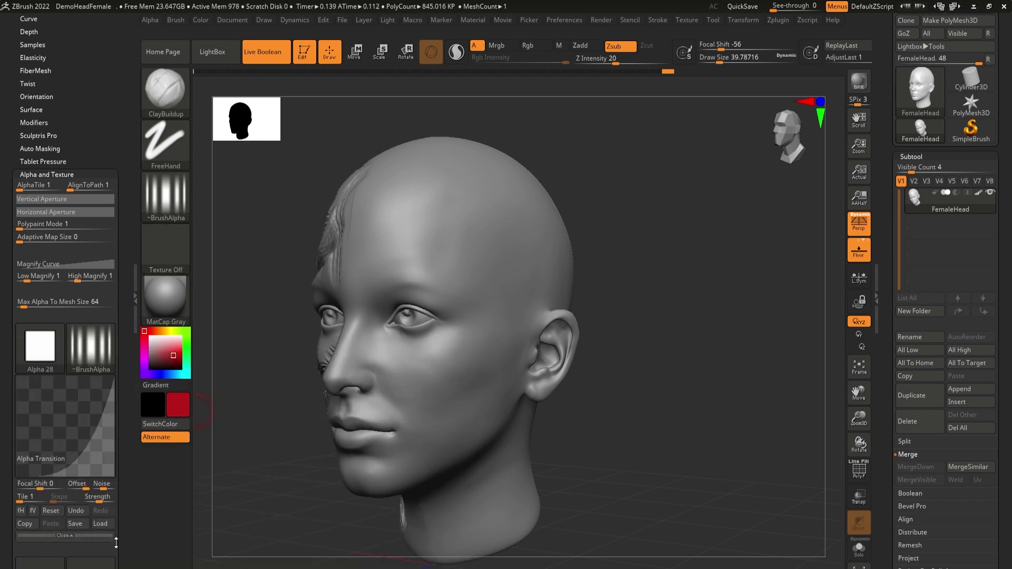
pyautogui.click(151, 406)
pyautogui.click(234, 401)
pyautogui.click(143, 495)
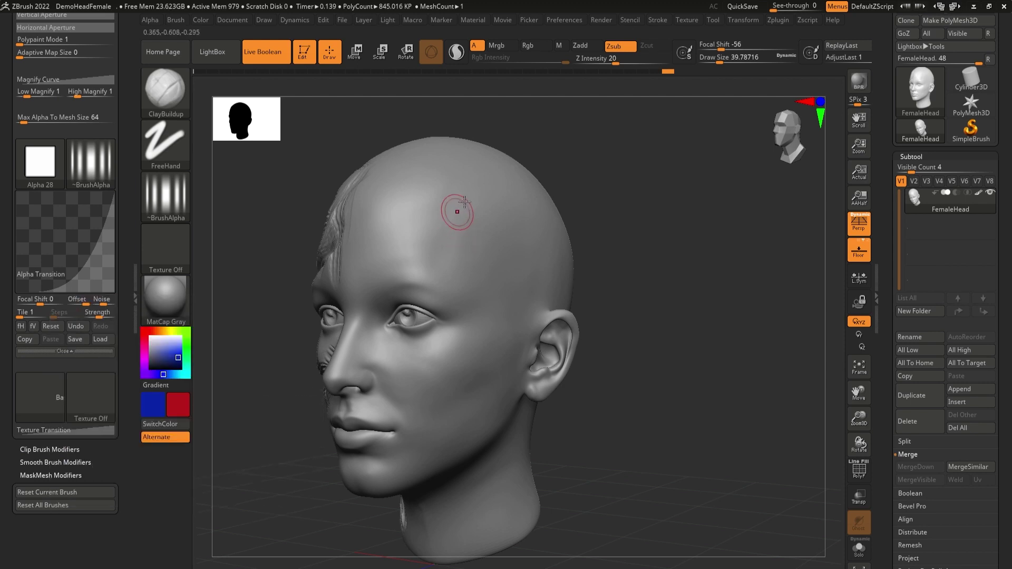
pyautogui.click(531, 47)
# Step: Paint red striped strokes from the forehead over the temple and down the cheek on the clean side of the face
pyautogui.moveTo(440, 205); pyautogui.dragTo(419, 224)
pyautogui.moveTo(402, 260)
pyautogui.mouseDown()
pyautogui.moveTo(497, 190)
pyautogui.moveTo(464, 210)
pyautogui.mouseUp()
pyautogui.moveTo(432, 266)
pyautogui.mouseDown()
pyautogui.moveTo(506, 211)
pyautogui.moveTo(527, 216)
pyautogui.moveTo(458, 306)
pyautogui.moveTo(422, 284)
pyautogui.moveTo(460, 211)
pyautogui.moveTo(389, 263)
pyautogui.moveTo(464, 200)
pyautogui.moveTo(483, 234)
pyautogui.moveTo(438, 290)
pyautogui.moveTo(503, 235)
pyautogui.moveTo(413, 409)
pyautogui.moveTo(509, 298)
pyautogui.moveTo(431, 403)
pyautogui.moveTo(442, 420)
pyautogui.mouseUp()
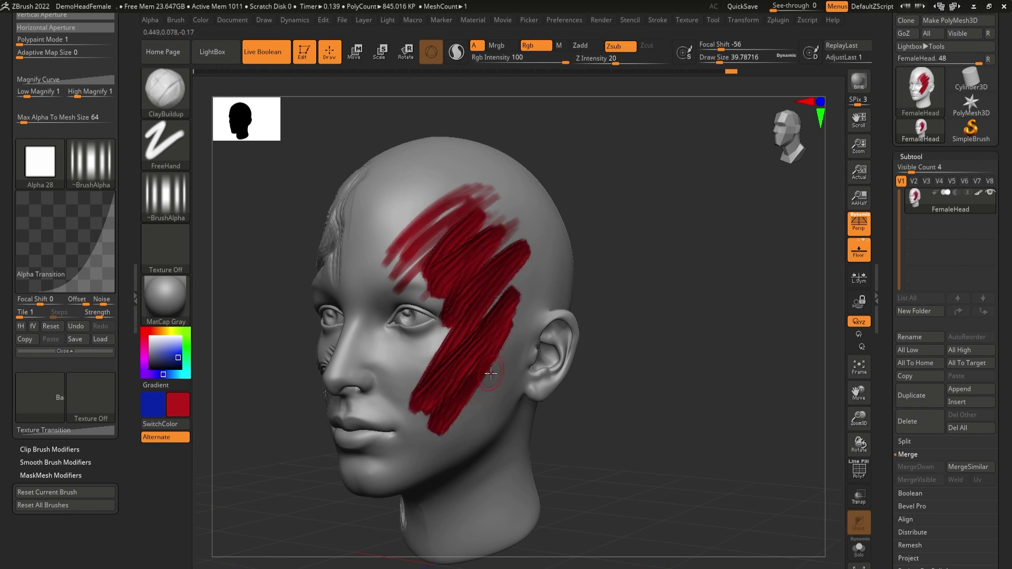
# Step: Undo all the red strokes painted on the forehead, temple and cheek
pyautogui.hotkey('ctrl', 'z')
pyautogui.hotkey('ctrl', 'z')
pyautogui.hotkey('ctrl', 'z')
pyautogui.hotkey('ctrl', 'z')
pyautogui.hotkey('ctrl', 'z')
pyautogui.hotkey('ctrl', 'z')
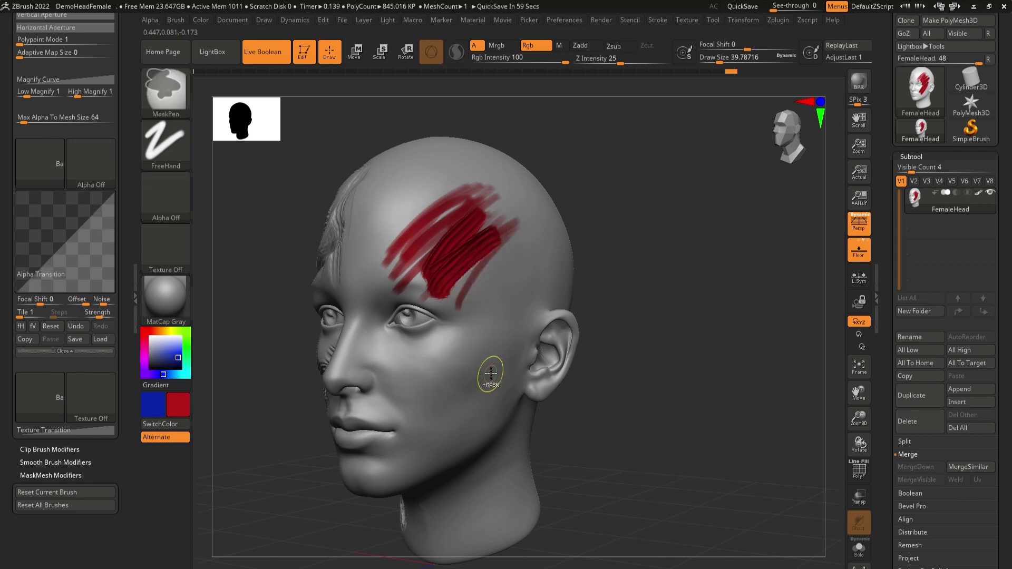
pyautogui.hotkey('ctrl', 'z')
pyautogui.hotkey('ctrl', 'z')
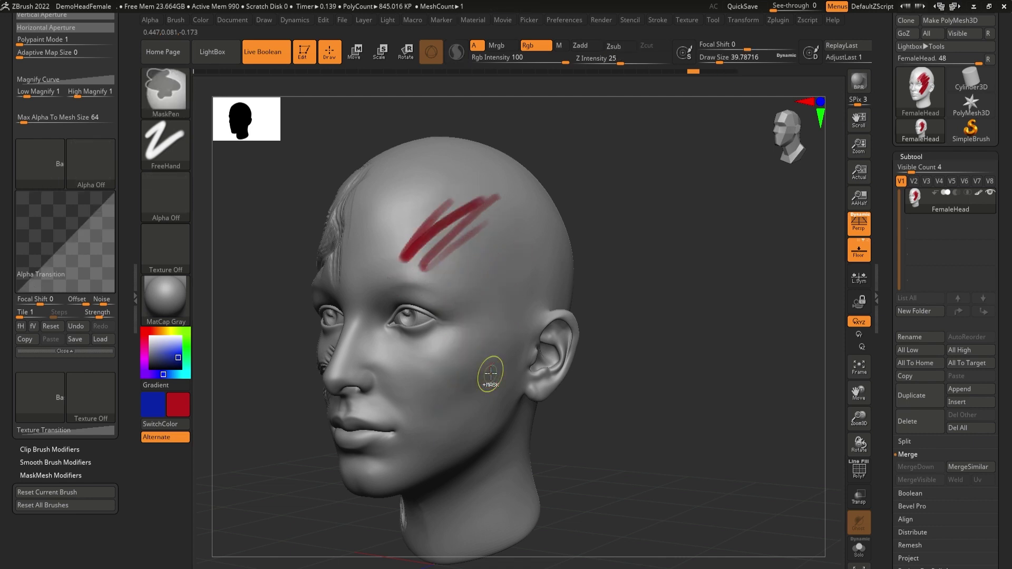
pyautogui.hotkey('ctrl', 'z')
pyautogui.hotkey('ctrl', 'z')
pyautogui.hotkey('ctrl', 'z')
# Step: Turn on Gradient and paint blended red and blue striped strokes across the forehead, eye, cheek and jaw
pyautogui.click(167, 384)
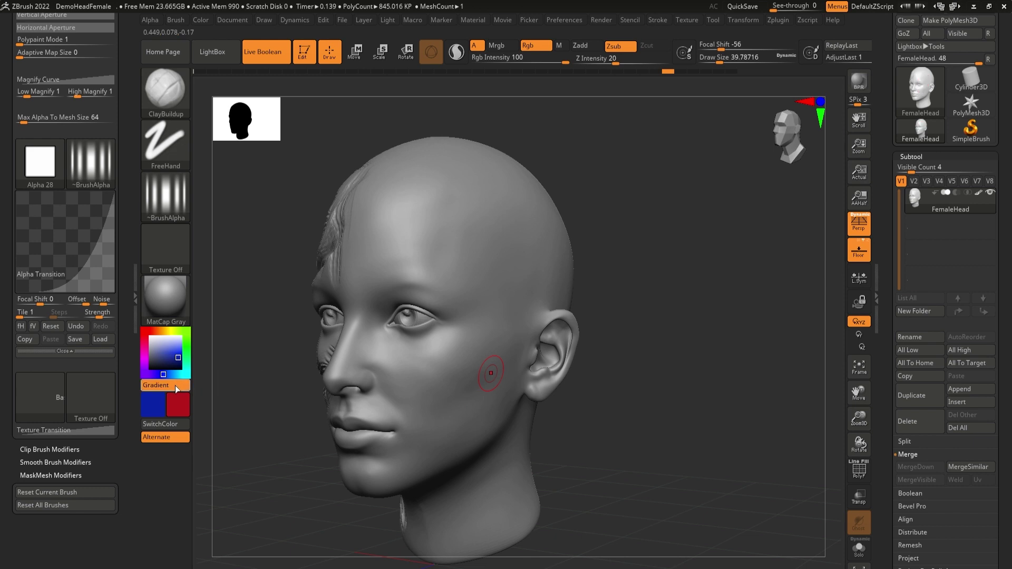
pyautogui.moveTo(471, 182); pyautogui.dragTo(393, 282)
pyautogui.moveTo(491, 197); pyautogui.dragTo(469, 216)
pyautogui.moveTo(418, 262)
pyautogui.mouseDown()
pyautogui.moveTo(507, 202)
pyautogui.moveTo(403, 303)
pyautogui.mouseUp()
pyautogui.moveTo(521, 228); pyautogui.dragTo(364, 421)
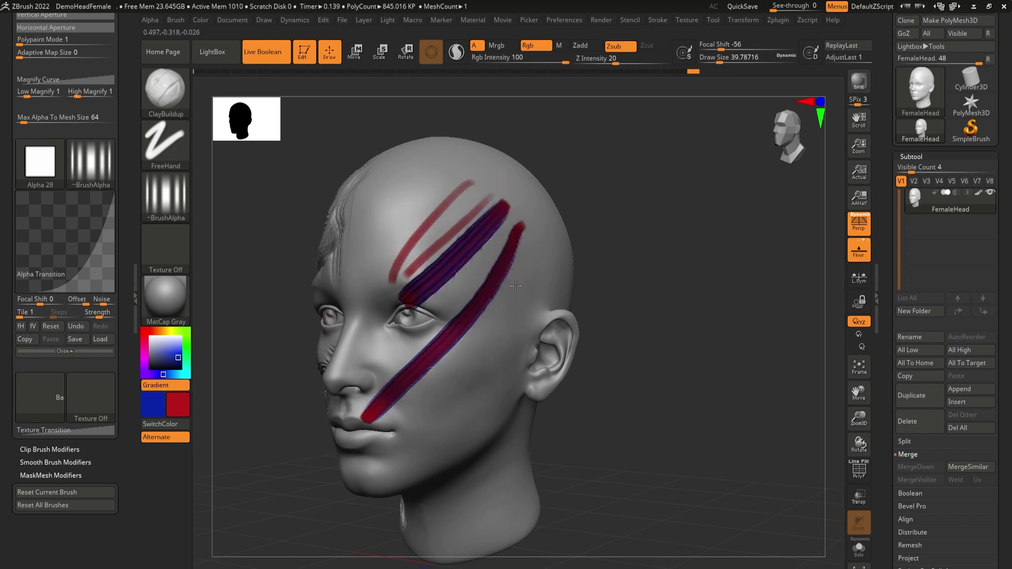
pyautogui.moveTo(519, 279); pyautogui.dragTo(430, 424)
pyautogui.moveTo(489, 263); pyautogui.dragTo(417, 434)
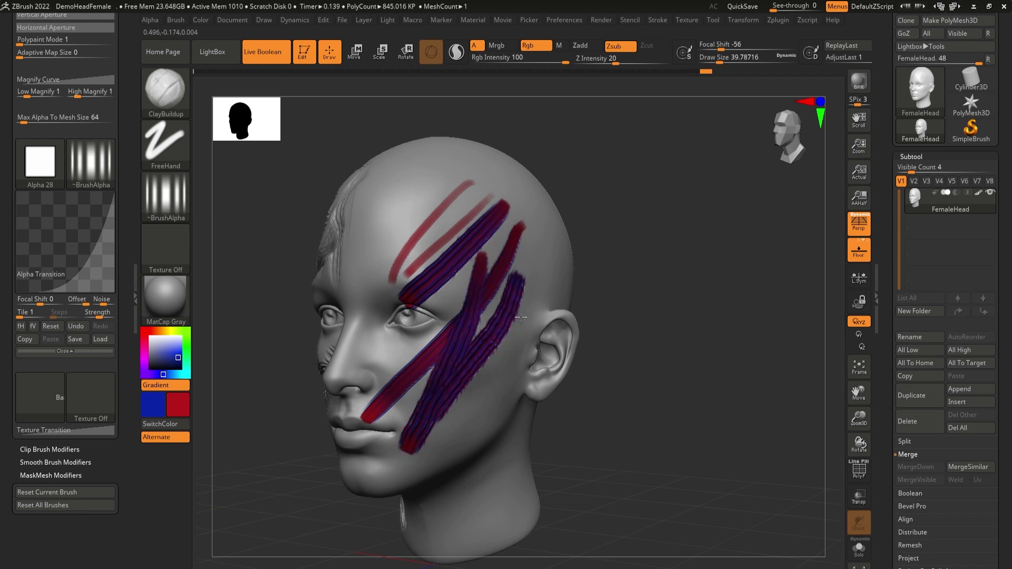
pyautogui.moveTo(524, 311); pyautogui.dragTo(475, 413)
pyautogui.moveTo(461, 231); pyautogui.dragTo(420, 420)
pyautogui.moveTo(464, 251)
pyautogui.mouseDown()
pyautogui.moveTo(417, 343)
pyautogui.moveTo(448, 169)
pyautogui.moveTo(379, 389)
pyautogui.moveTo(381, 259)
pyautogui.moveTo(416, 170)
pyautogui.moveTo(371, 369)
pyautogui.mouseUp()
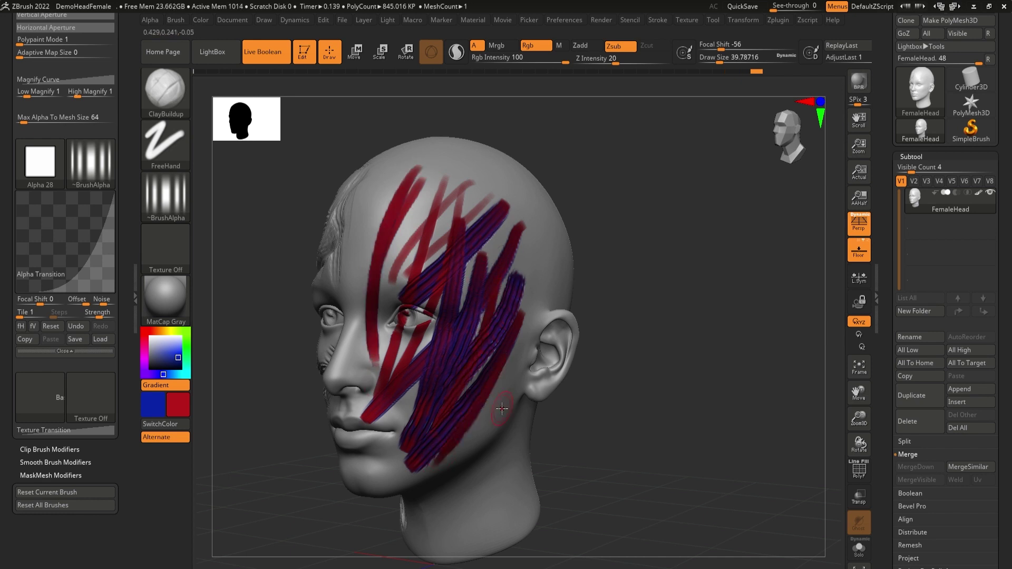
# Step: Undo all the red and blue gradient strokes painted on the forehead, eye, cheek and jaw
pyautogui.hotkey('ctrl', 'z')
pyautogui.hotkey('ctrl', 'z')
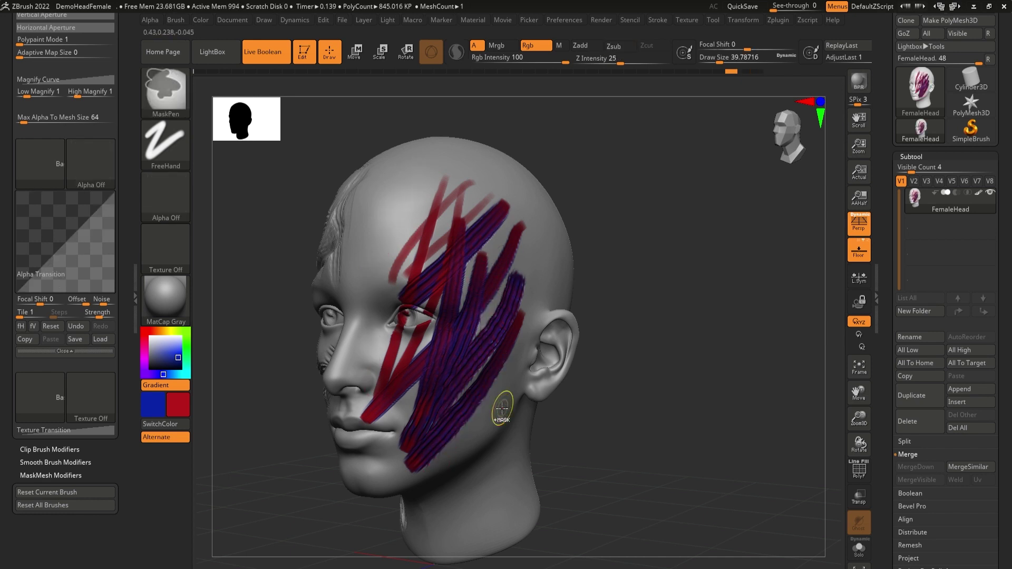
pyautogui.hotkey('ctrl', 'z')
pyautogui.hotkey('ctrl', 'z')
pyautogui.hotkey('ctrl', 'z')
pyautogui.hotkey('ctrl', 'z')
pyautogui.hotkey('ctrl', 'z')
pyautogui.hotkey('ctrl', 'z')
pyautogui.hotkey('ctrl', 'z')
pyautogui.hotkey('ctrl', 'z')
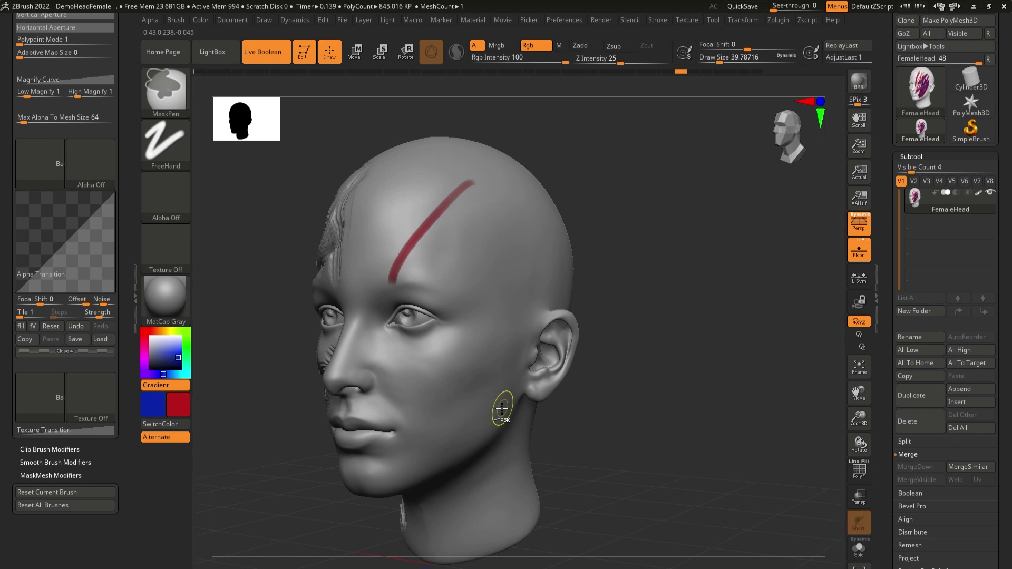
pyautogui.hotkey('ctrl', 'z')
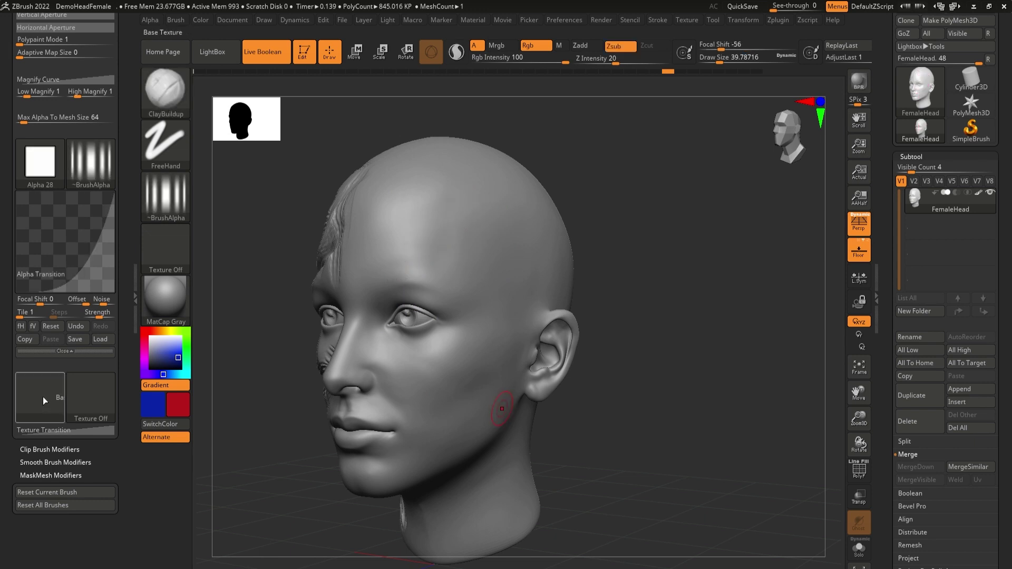
# Step: Shape the Texture Transition curve into a concave ramp, with Texture 25 as the base texture and Texture 02 as the second texture
pyautogui.click(58, 430)
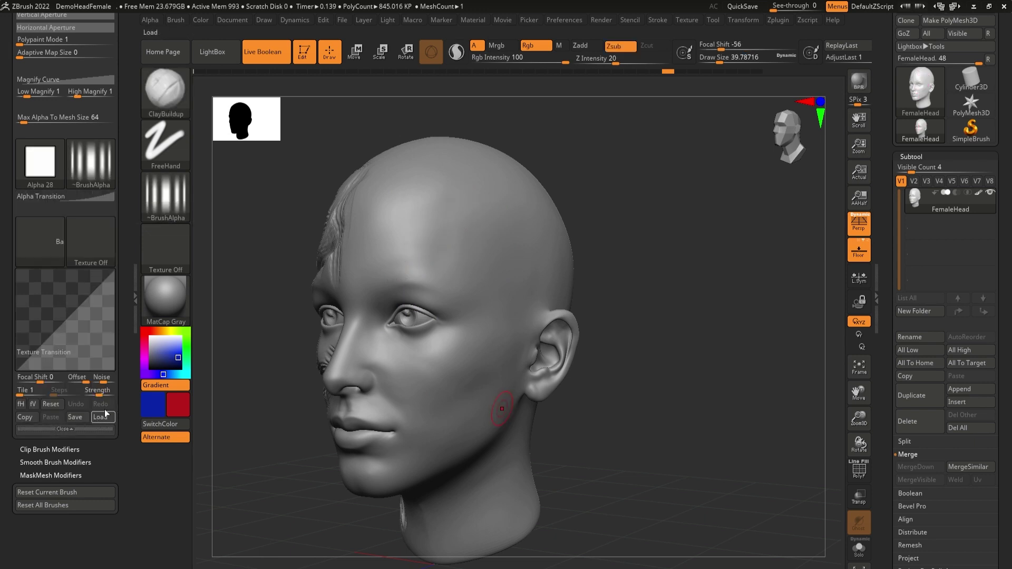
pyautogui.moveTo(78, 312); pyautogui.dragTo(87, 331)
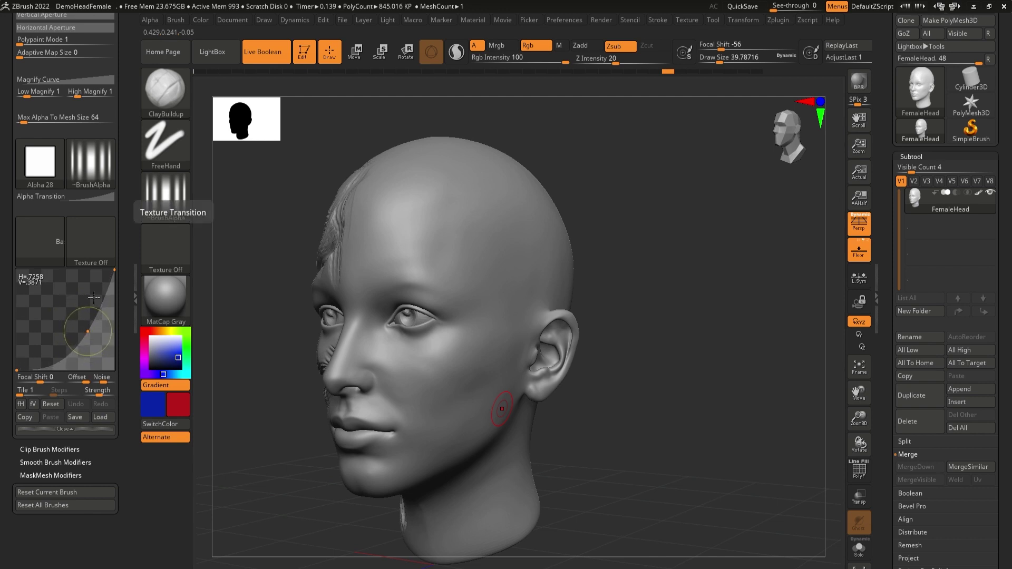
pyautogui.click(50, 240)
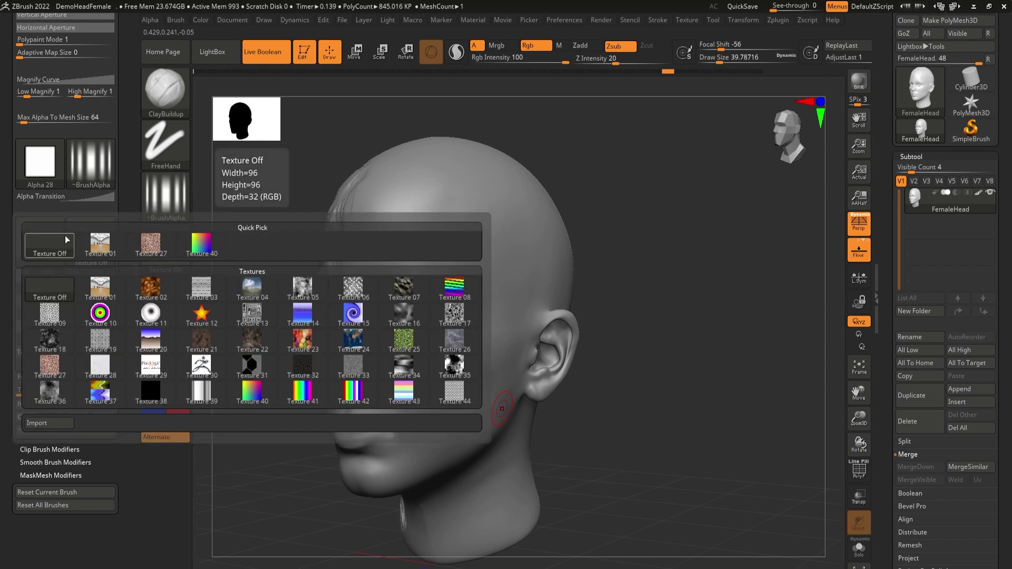
pyautogui.click(404, 342)
pyautogui.click(158, 261)
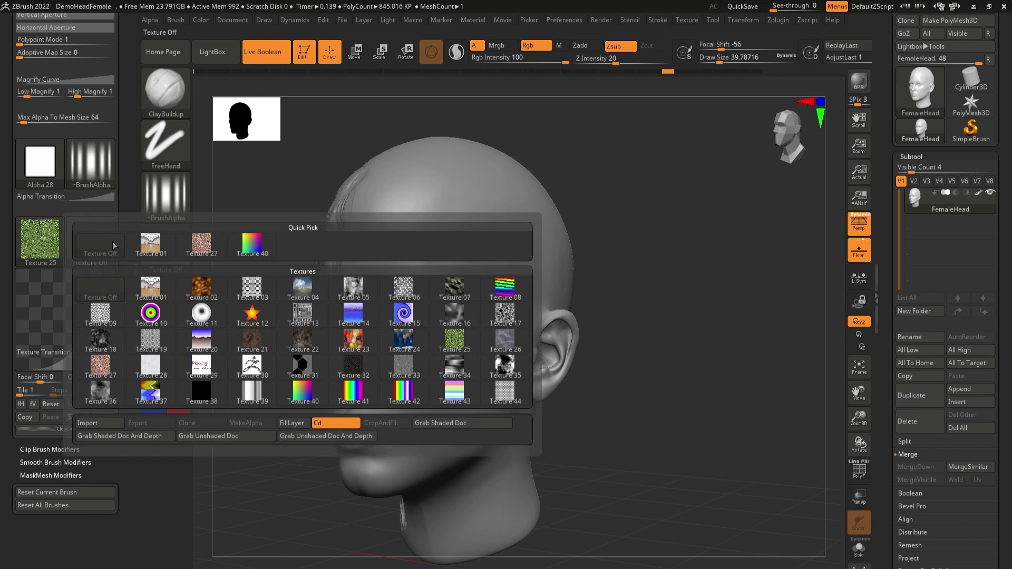
pyautogui.click(195, 293)
# Step: Paint blended grass and brown texture strokes with varying pressure across the forehead, temple, eye, cheek, jaw and neck
pyautogui.moveTo(477, 215); pyautogui.dragTo(400, 279)
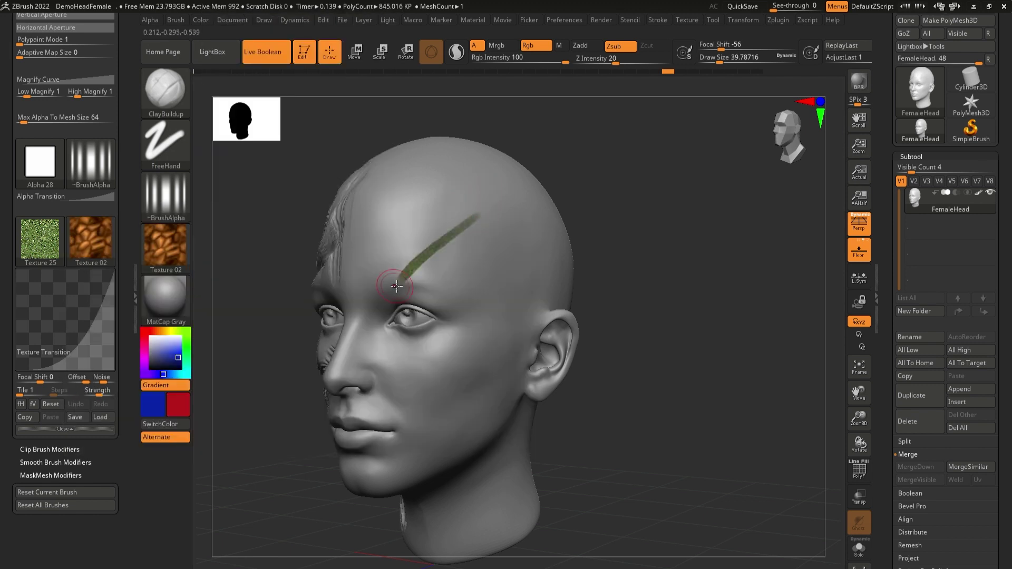
pyautogui.moveTo(491, 283); pyautogui.dragTo(447, 359)
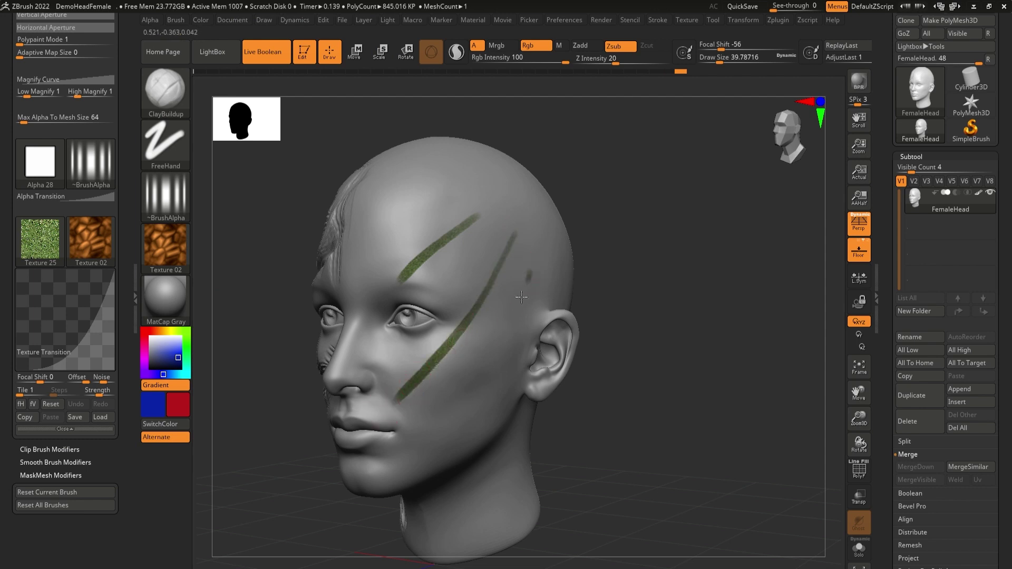
pyautogui.moveTo(529, 273); pyautogui.dragTo(429, 412)
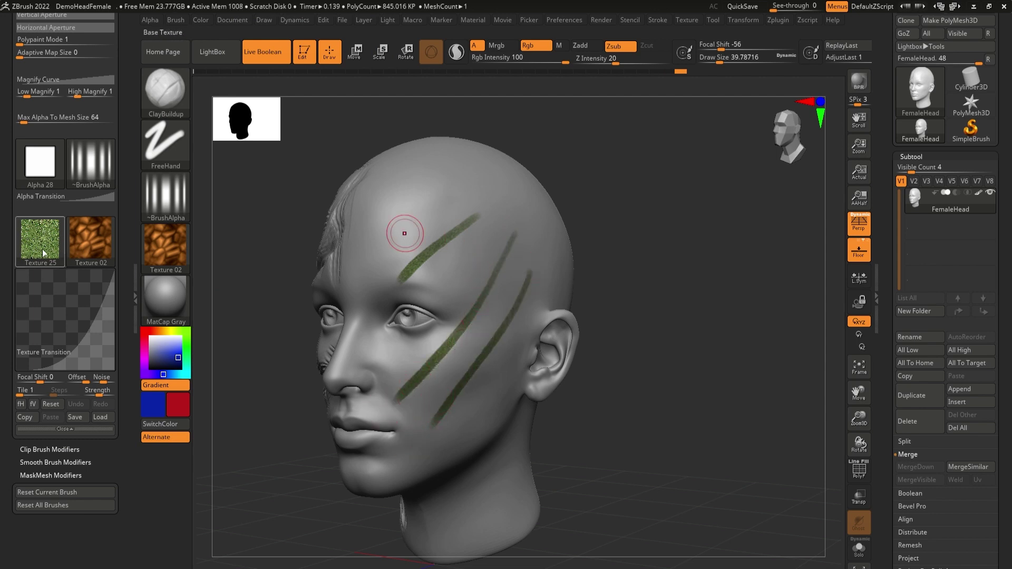
pyautogui.moveTo(468, 176); pyautogui.dragTo(399, 270)
pyautogui.moveTo(507, 196); pyautogui.dragTo(426, 331)
pyautogui.moveTo(516, 267); pyautogui.dragTo(388, 455)
pyautogui.moveTo(492, 386); pyautogui.dragTo(420, 473)
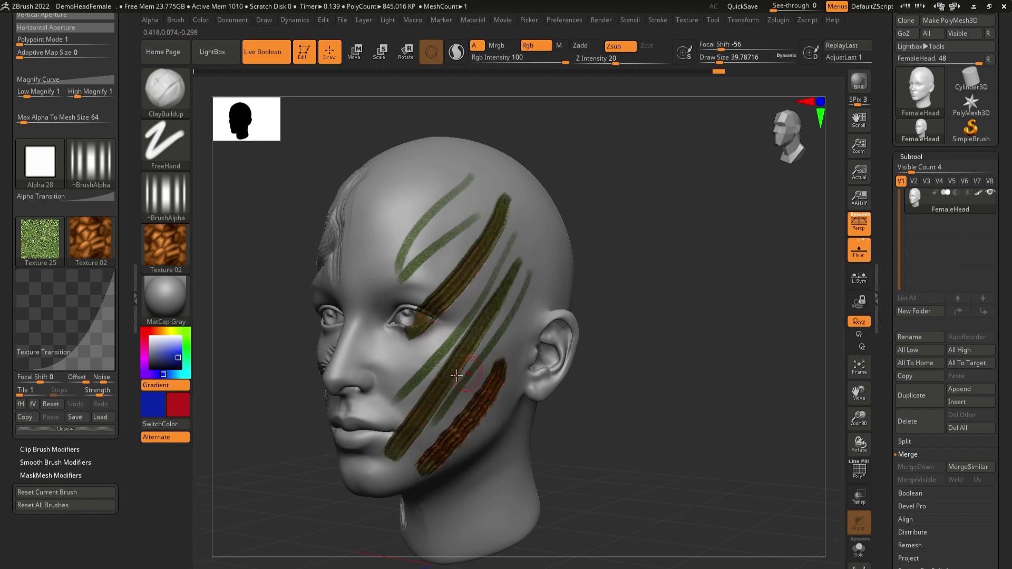
pyautogui.moveTo(473, 365); pyautogui.dragTo(454, 508)
pyautogui.moveTo(499, 413); pyautogui.dragTo(448, 537)
pyautogui.moveTo(511, 453); pyautogui.dragTo(471, 532)
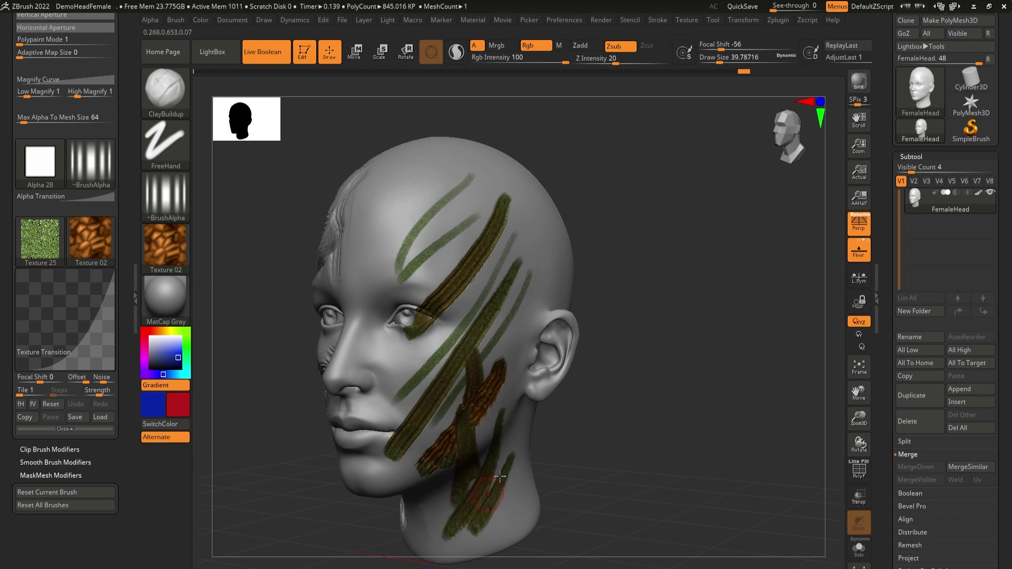
pyautogui.moveTo(440, 178)
pyautogui.mouseDown()
pyautogui.moveTo(369, 261)
pyautogui.moveTo(356, 329)
pyautogui.moveTo(432, 269)
pyautogui.moveTo(371, 326)
pyautogui.mouseUp()
pyautogui.moveTo(465, 203); pyautogui.dragTo(386, 335)
pyautogui.moveTo(476, 219)
pyautogui.mouseDown()
pyautogui.moveTo(384, 311)
pyautogui.moveTo(464, 260)
pyautogui.moveTo(514, 245)
pyautogui.moveTo(394, 381)
pyautogui.mouseUp()
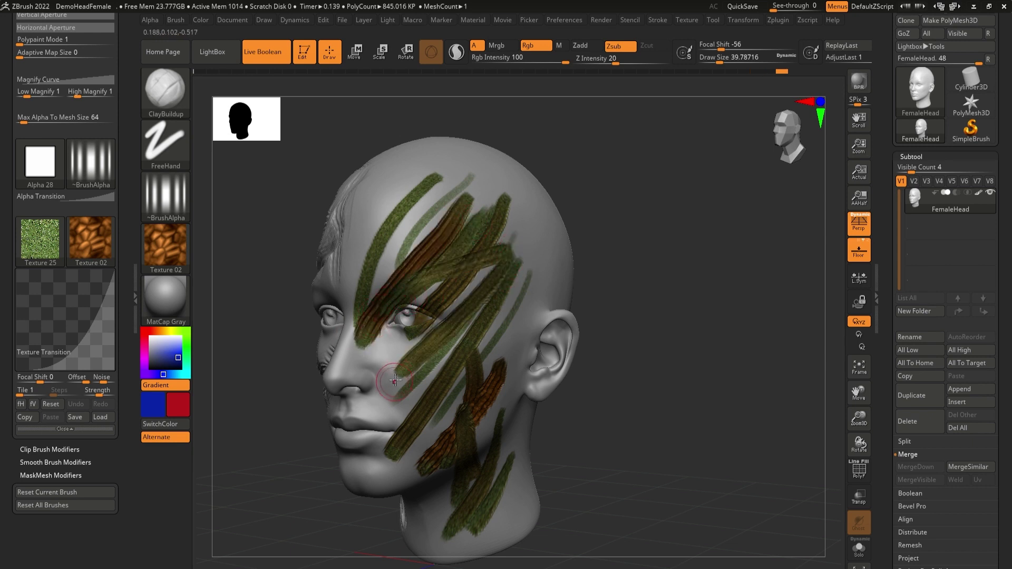
# Step: Paint more textured strokes over the brow and beside the nose, and from the temple down to the jaw and neck
pyautogui.moveTo(611, 294); pyautogui.dragTo(630, 289)
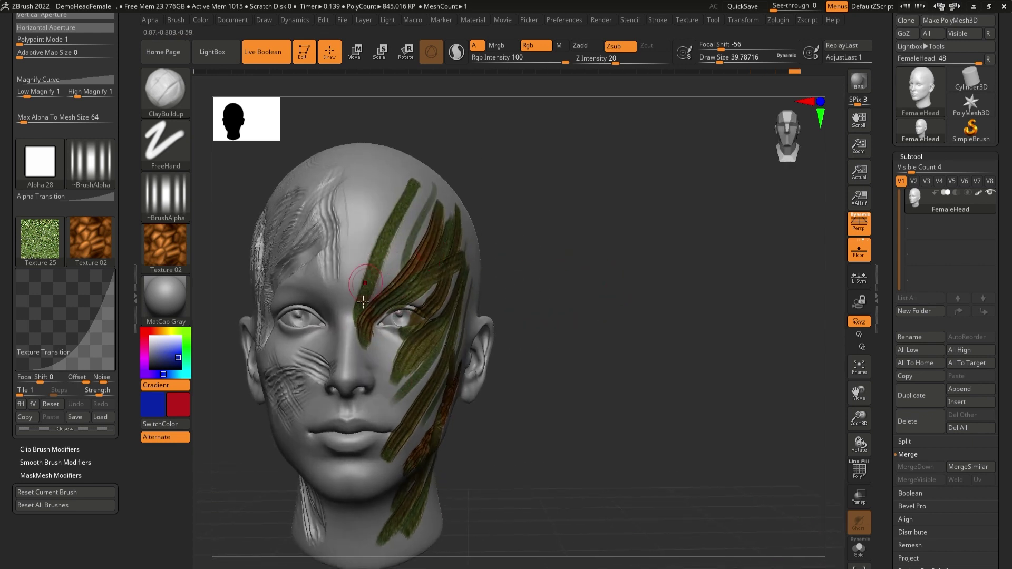
pyautogui.moveTo(389, 209)
pyautogui.mouseDown()
pyautogui.moveTo(382, 351)
pyautogui.moveTo(391, 420)
pyautogui.mouseUp()
pyautogui.moveTo(369, 355); pyautogui.dragTo(381, 394)
pyautogui.moveTo(591, 290)
pyautogui.mouseDown()
pyautogui.moveTo(576, 293)
pyautogui.moveTo(592, 281)
pyautogui.moveTo(571, 292)
pyautogui.moveTo(598, 293)
pyautogui.moveTo(565, 283)
pyautogui.moveTo(525, 336)
pyautogui.mouseUp()
pyautogui.moveTo(520, 372)
pyautogui.mouseDown()
pyautogui.moveTo(463, 467)
pyautogui.moveTo(475, 463)
pyautogui.mouseUp()
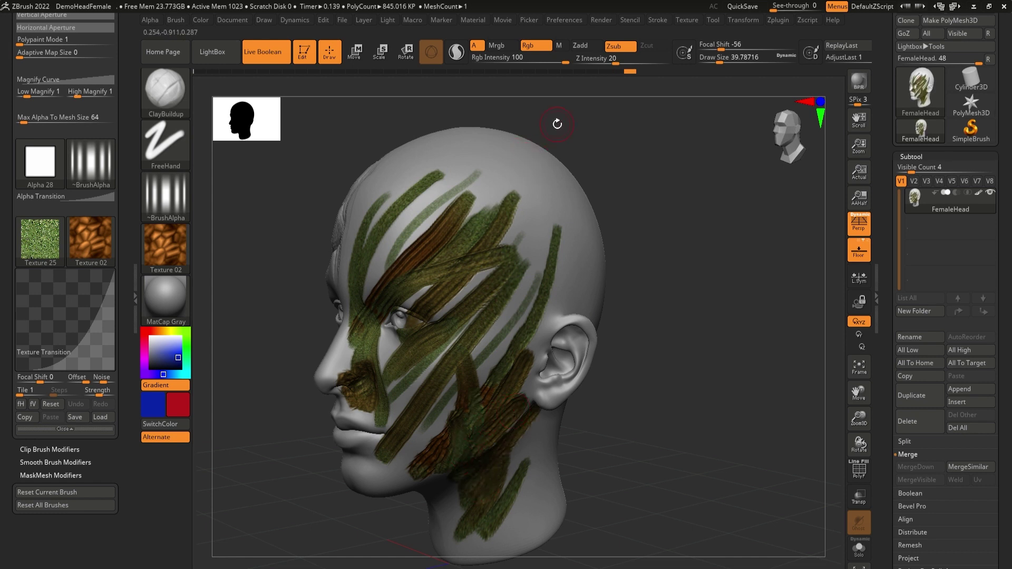
pyautogui.moveTo(538, 202); pyautogui.dragTo(473, 347)
pyautogui.moveTo(551, 266); pyautogui.dragTo(411, 395)
pyautogui.moveTo(529, 301)
pyautogui.mouseDown()
pyautogui.moveTo(414, 416)
pyautogui.moveTo(429, 410)
pyautogui.mouseUp()
pyautogui.moveTo(519, 332)
pyautogui.mouseDown()
pyautogui.moveTo(423, 433)
pyautogui.moveTo(430, 449)
pyautogui.mouseUp()
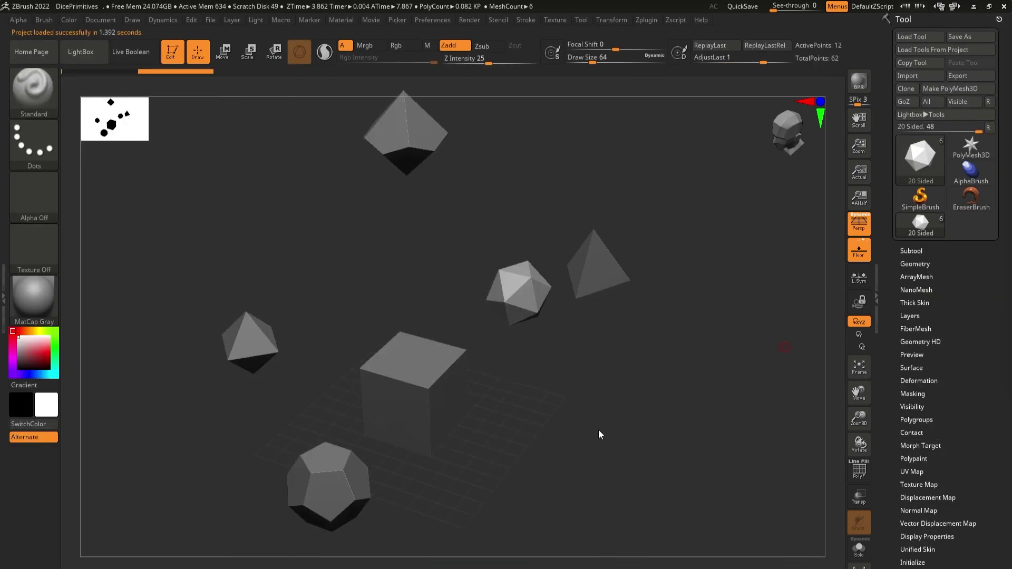
# Step: Select the 6 Sided cube in the DicePrimitives subtool list and show its Move gizmo
pyautogui.moveTo(596, 424); pyautogui.dragTo(619, 389)
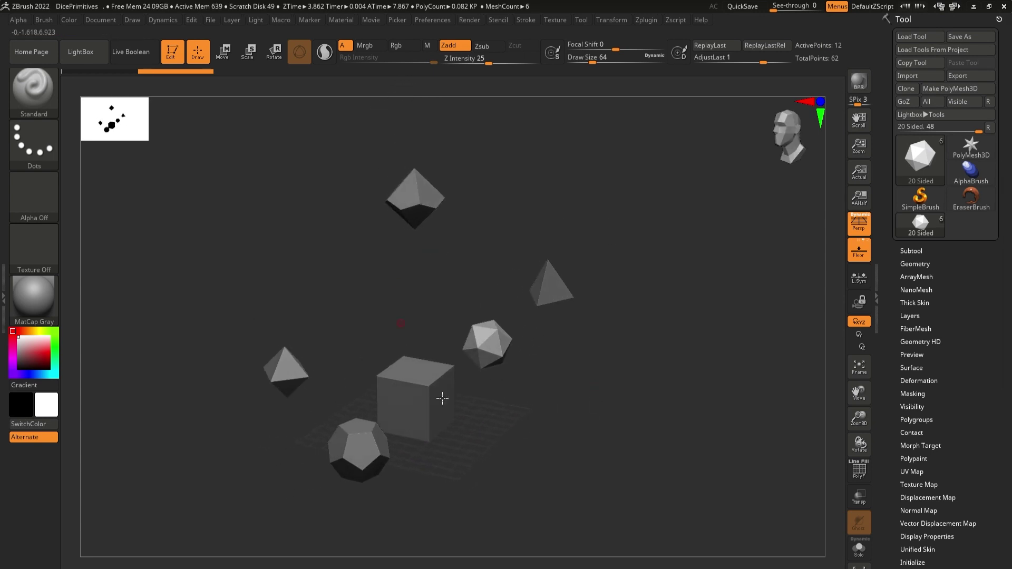
pyautogui.click(911, 251)
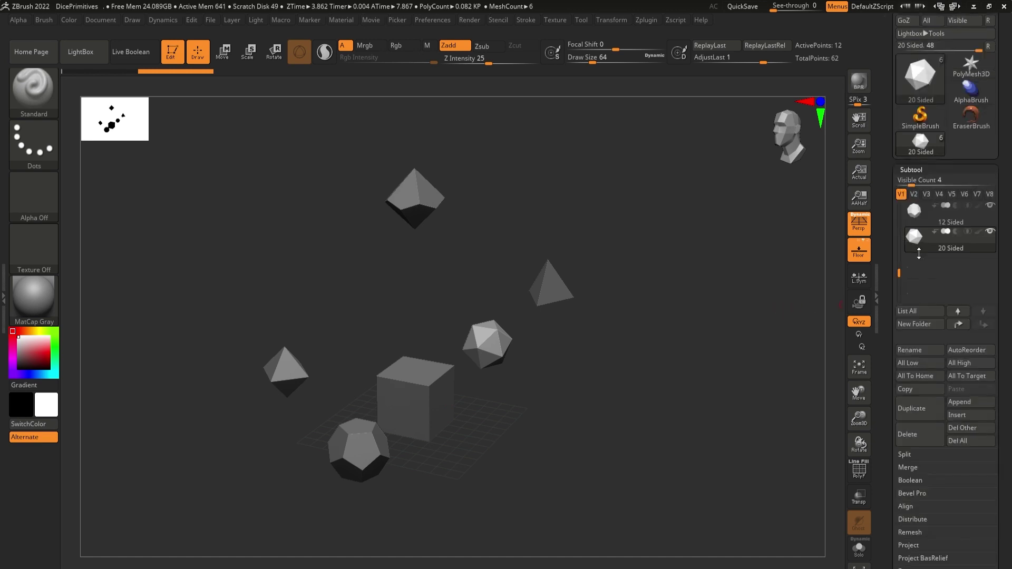
pyautogui.moveTo(901, 273); pyautogui.dragTo(895, 196)
pyautogui.moveTo(650, 415); pyautogui.dragTo(676, 459)
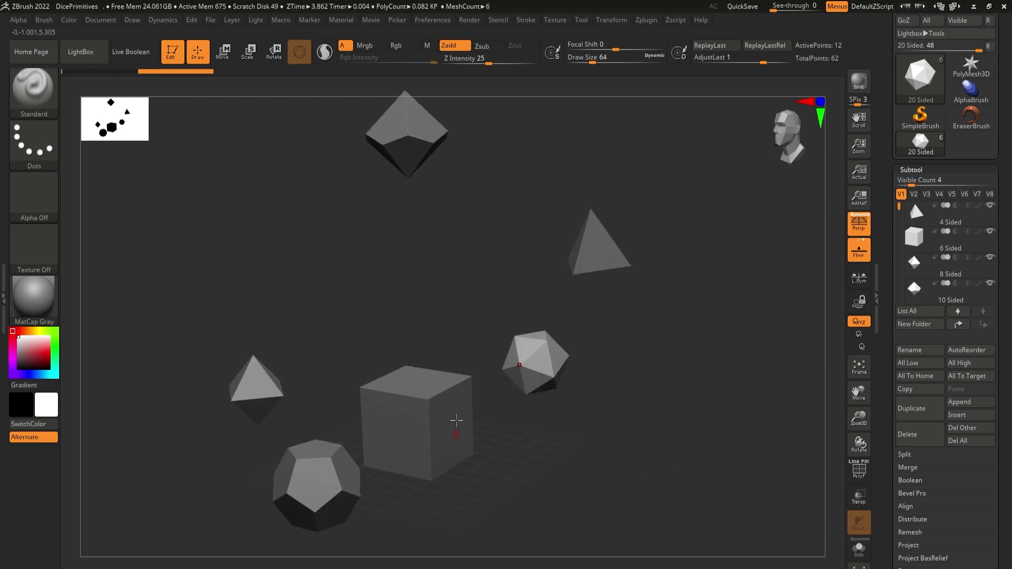
pyautogui.click(962, 249)
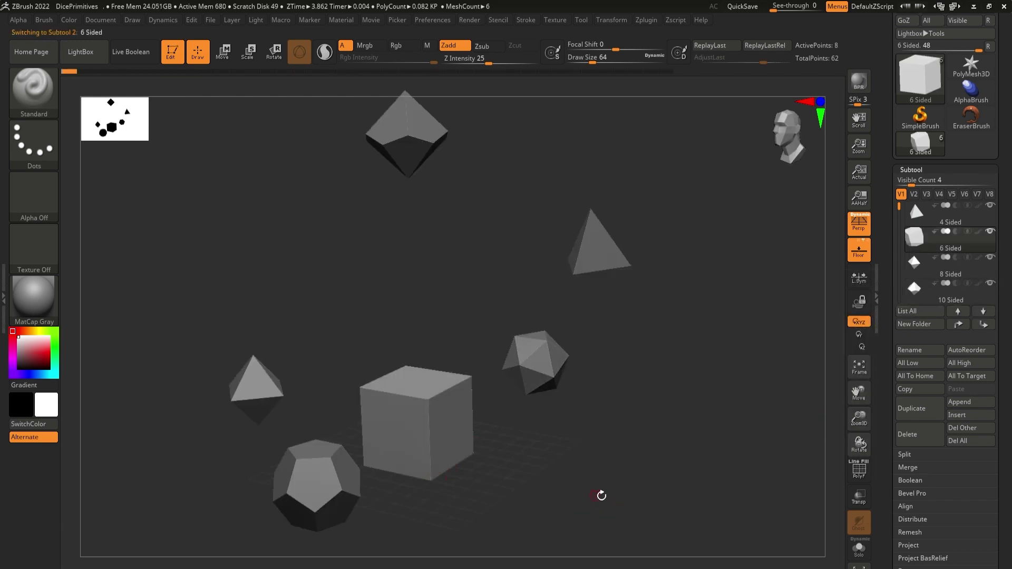
pyautogui.moveTo(596, 494); pyautogui.dragTo(616, 474)
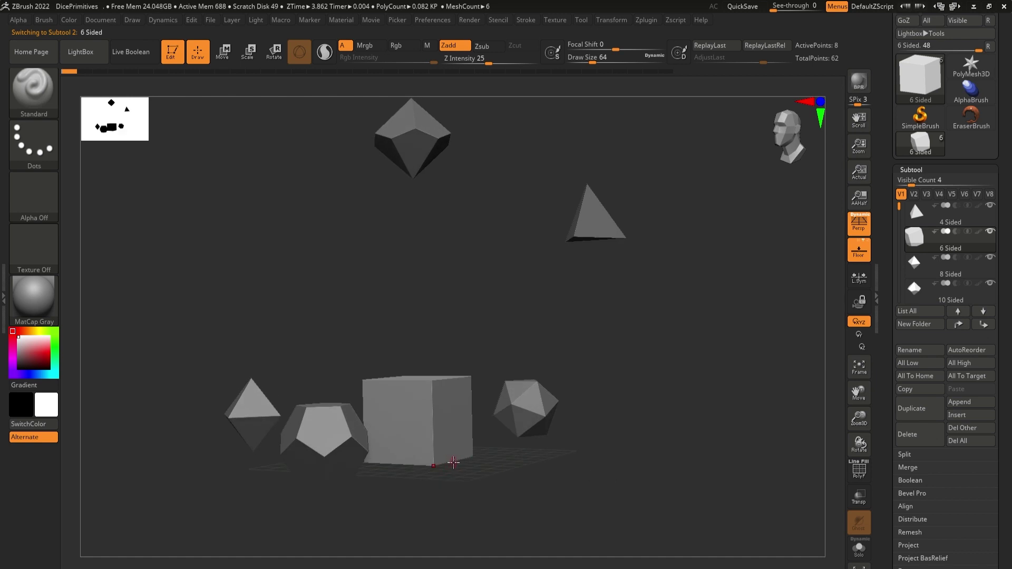
pyautogui.click(221, 51)
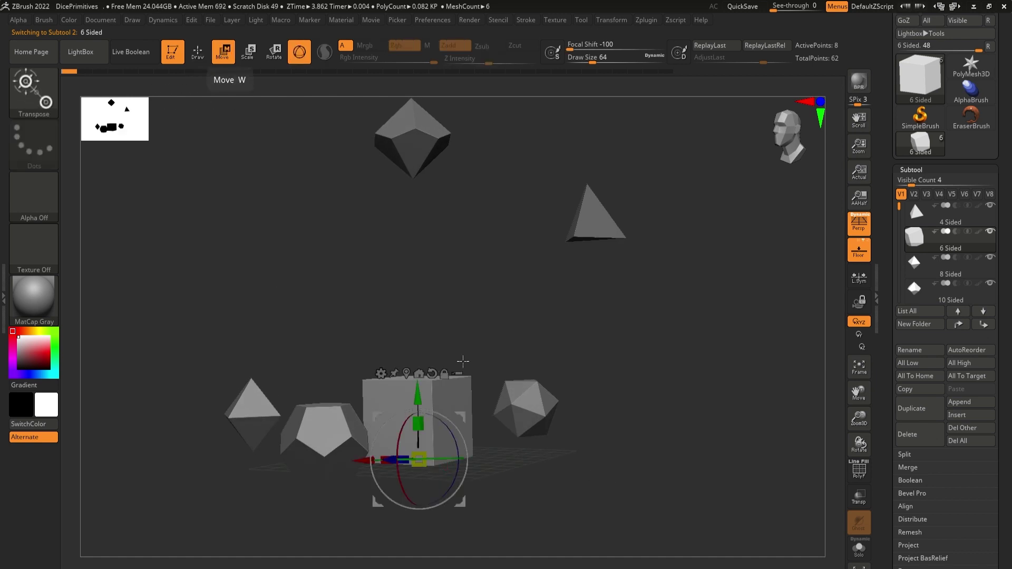
pyautogui.moveTo(597, 483); pyautogui.dragTo(688, 498)
pyautogui.moveTo(516, 449); pyautogui.dragTo(713, 415)
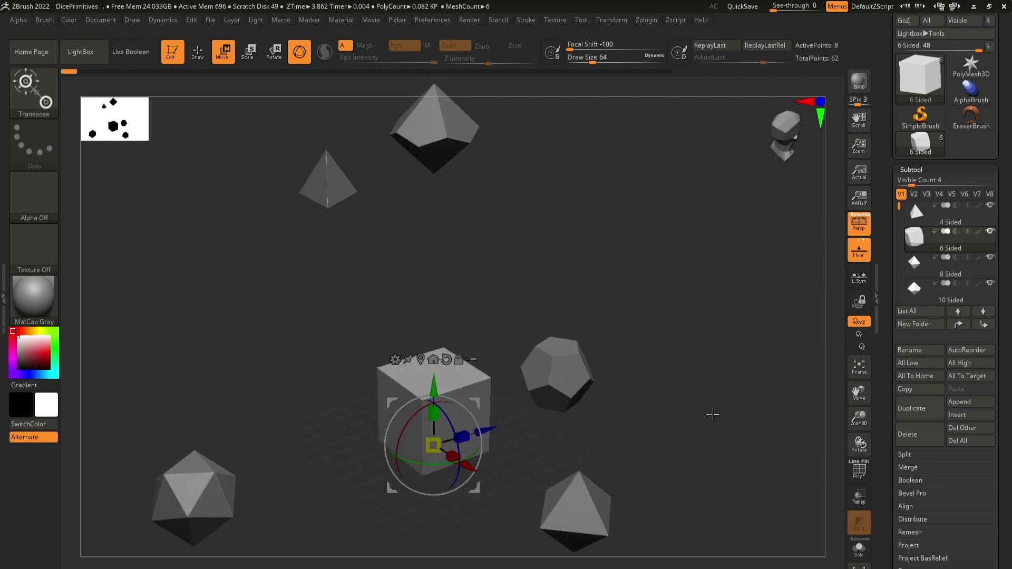
# Step: Examine the gizmo position and orientation of the 4, 8, 10, 12 and 20 Sided subtools one after another
pyautogui.click(958, 221)
pyautogui.keyDown('shift'); pyautogui.moveTo(599, 276); pyautogui.dragTo(549, 259); pyautogui.keyUp('shift')
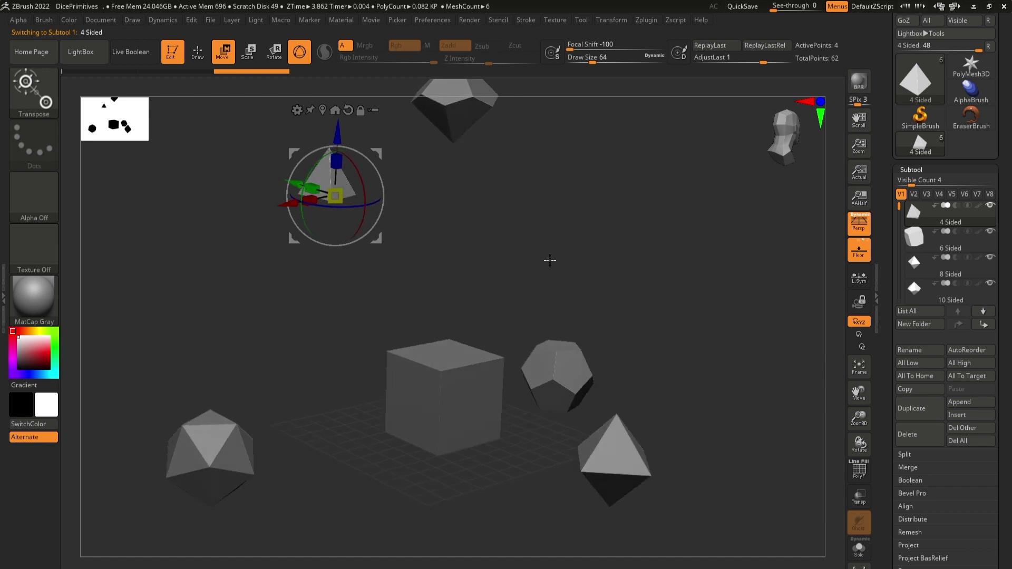
pyautogui.click(932, 263)
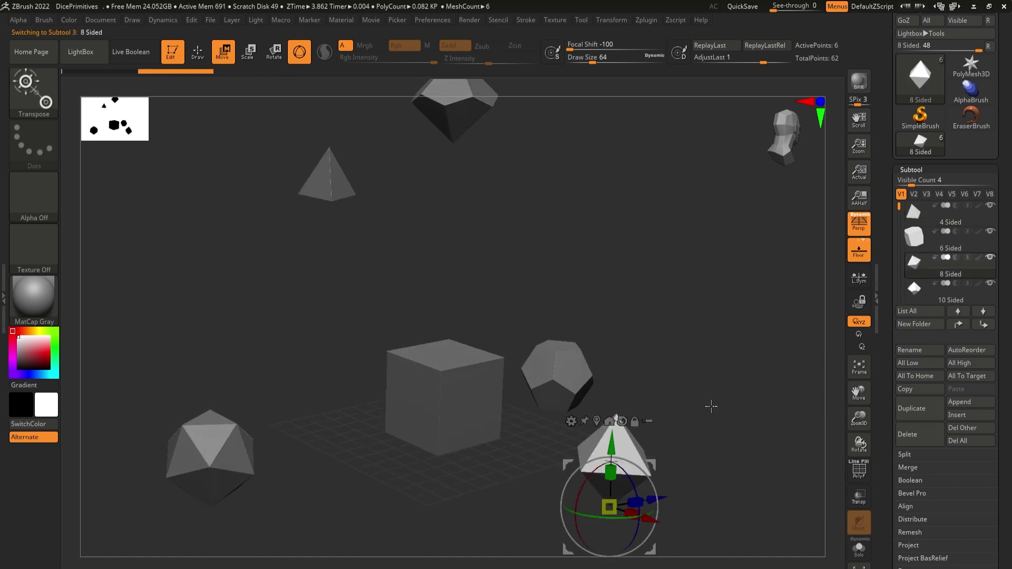
pyautogui.click(962, 292)
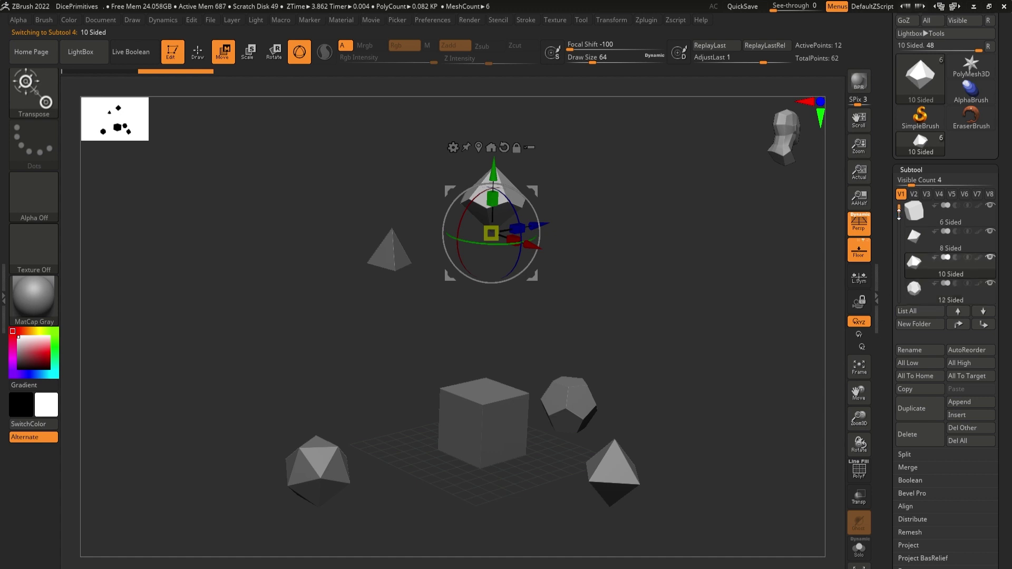
pyautogui.moveTo(899, 214); pyautogui.dragTo(899, 236)
pyautogui.click(939, 273)
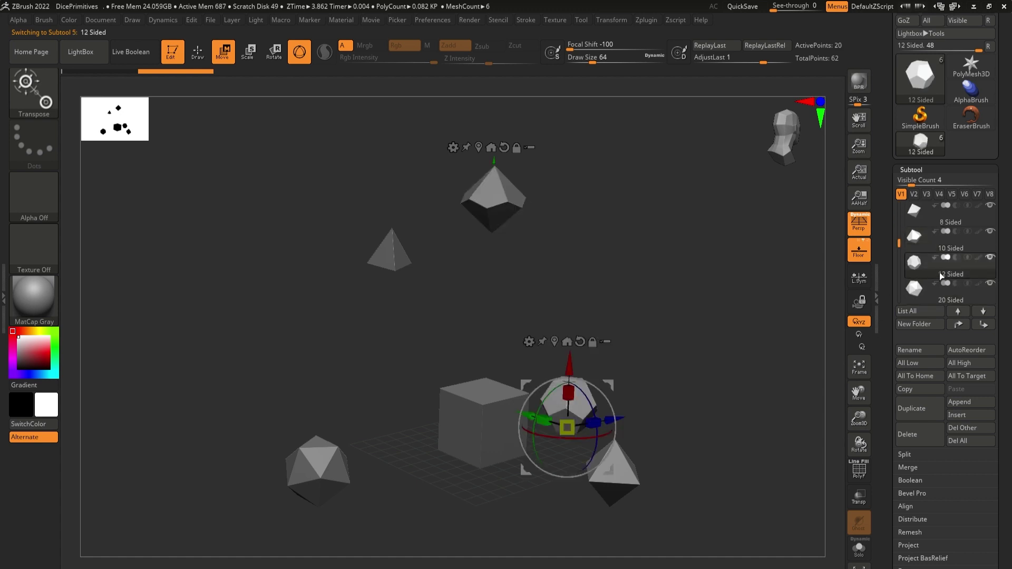
pyautogui.keyDown('shift'); pyautogui.moveTo(640, 454); pyautogui.dragTo(643, 430); pyautogui.keyUp('shift')
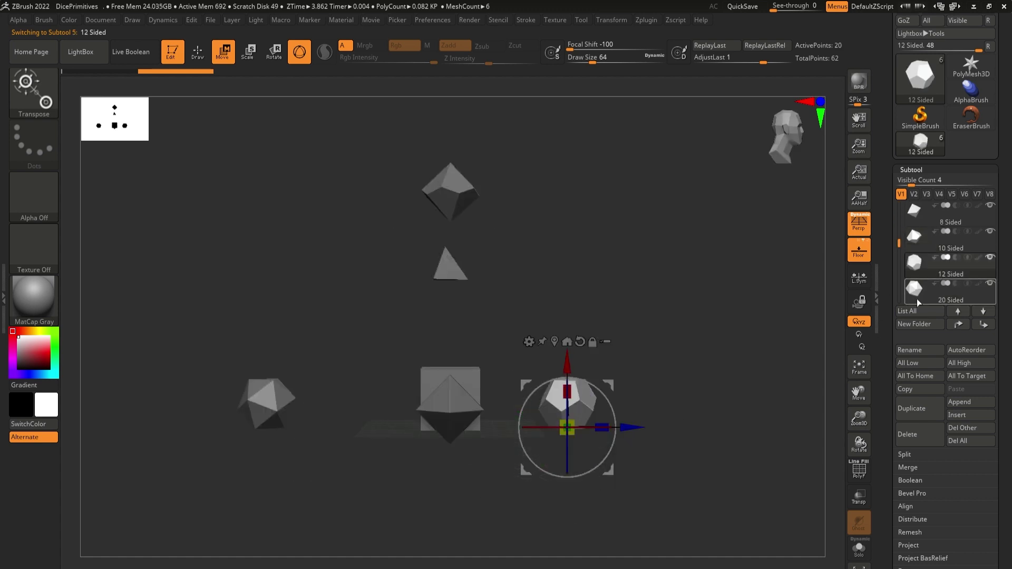
pyautogui.click(937, 298)
pyautogui.moveTo(899, 244); pyautogui.dragTo(898, 206)
# Step: Make the 6 Sided cube the active subtool, return to Draw mode and expand the subtool Align options
pyautogui.click(963, 243)
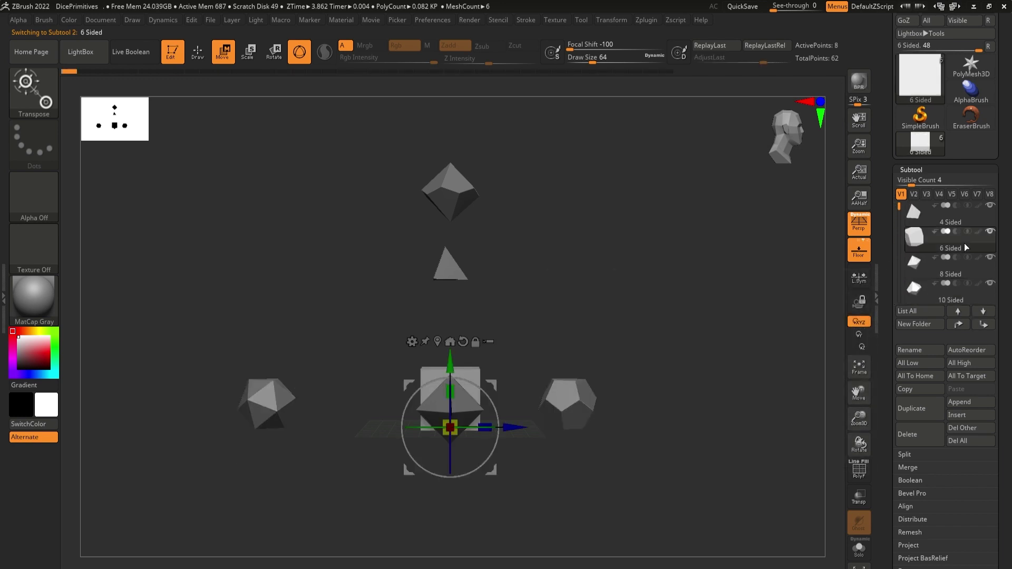
pyautogui.moveTo(626, 248); pyautogui.dragTo(606, 264)
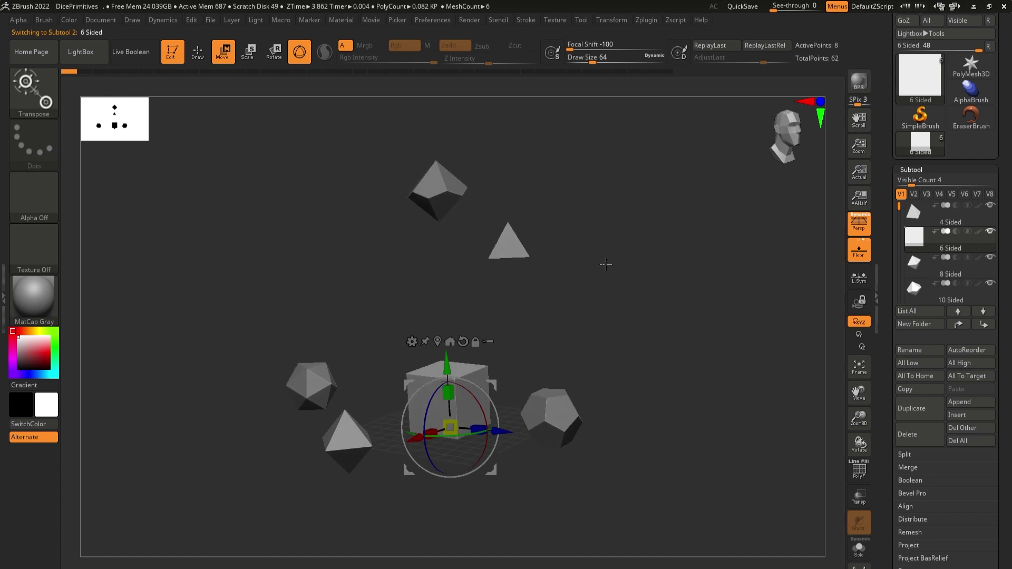
pyautogui.click(197, 51)
pyautogui.moveTo(695, 294)
pyautogui.mouseDown()
pyautogui.moveTo(694, 283)
pyautogui.moveTo(723, 311)
pyautogui.mouseUp()
pyautogui.click(905, 506)
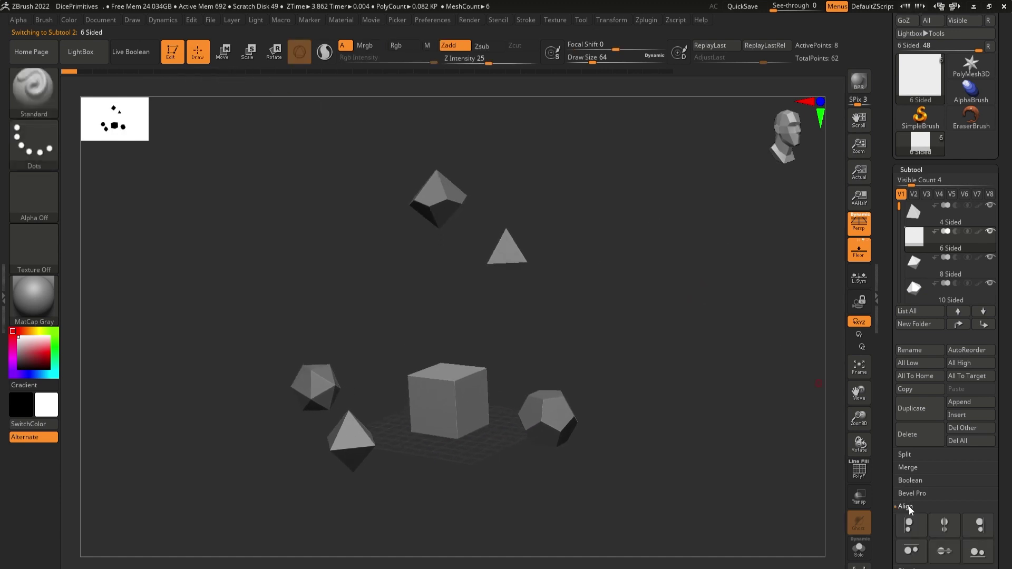
pyautogui.moveTo(1007, 481); pyautogui.dragTo(1007, 342)
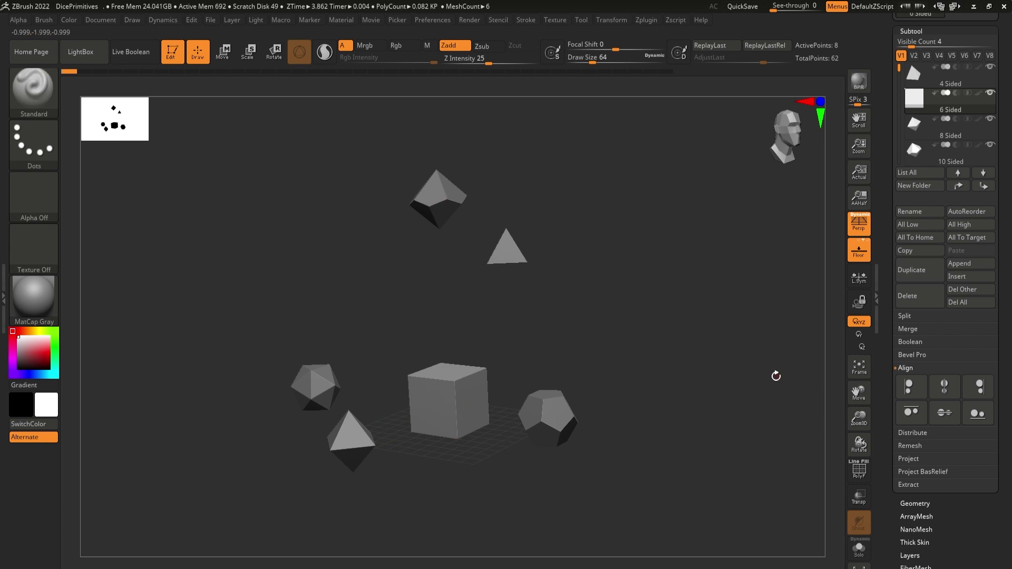
# Step: Try aligning the bottom edges of all dice subtools to the 6 Sided cube, and undo the alignment
pyautogui.moveTo(686, 379); pyautogui.dragTo(661, 385)
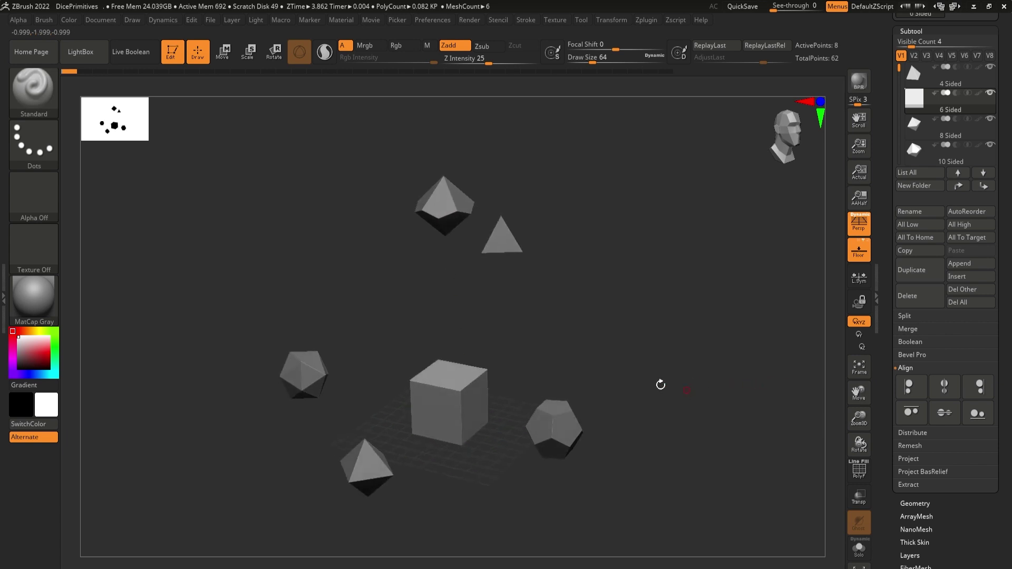
pyautogui.click(978, 415)
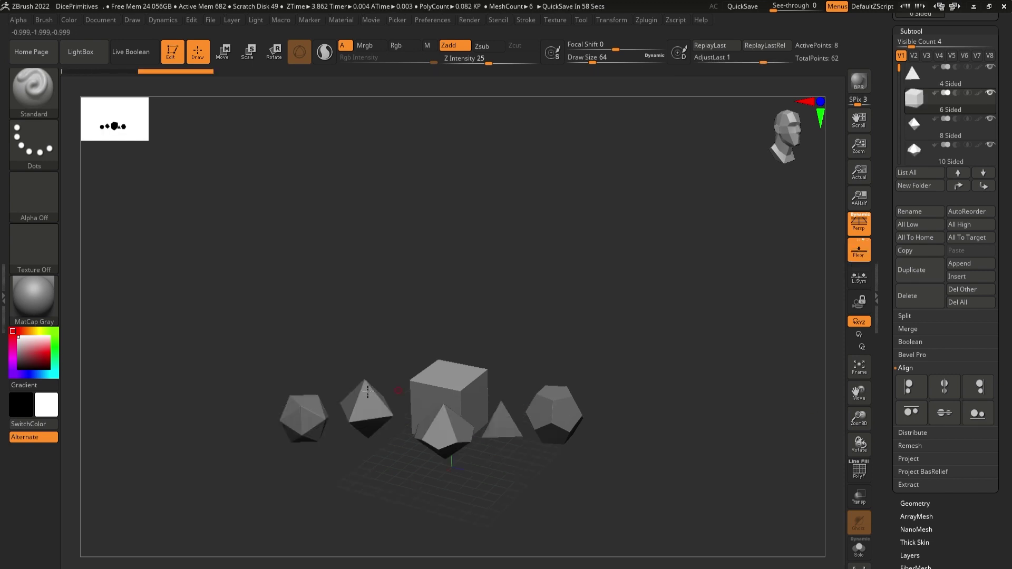
pyautogui.hotkey('ctrl', 'z')
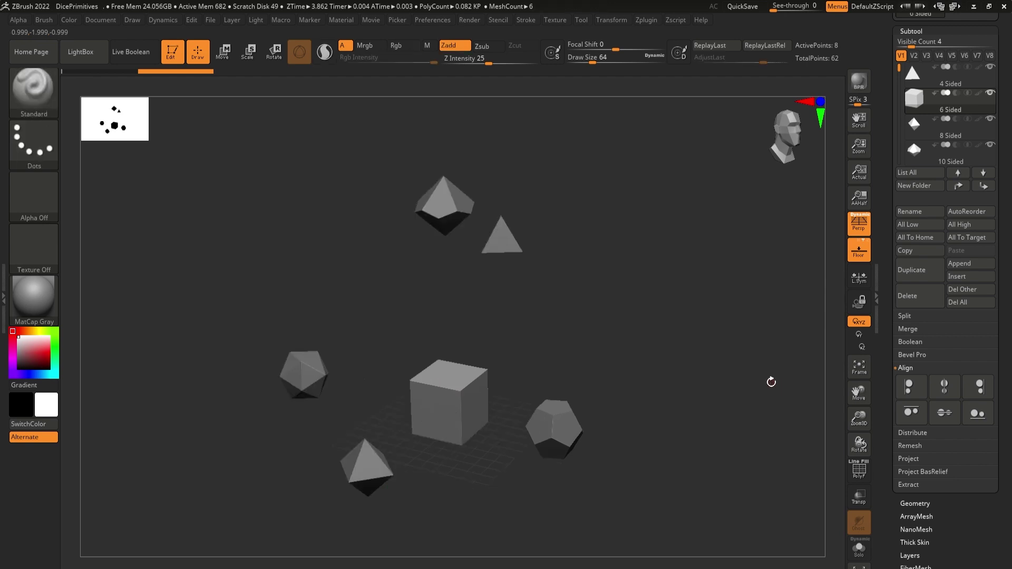
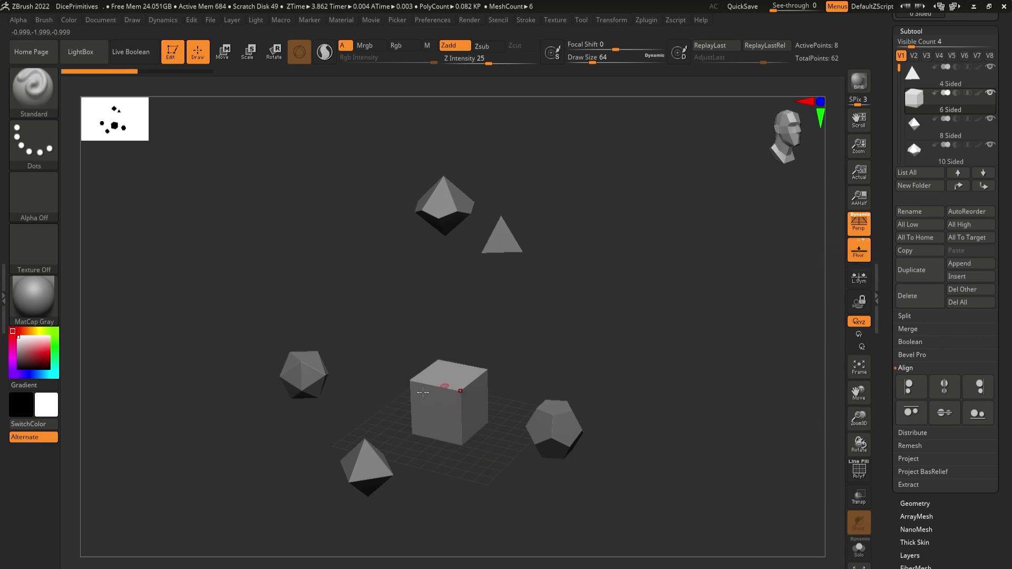
# Step: Align the top edges of all dice subtools to the 6 Sided cube
pyautogui.moveTo(926, 113)
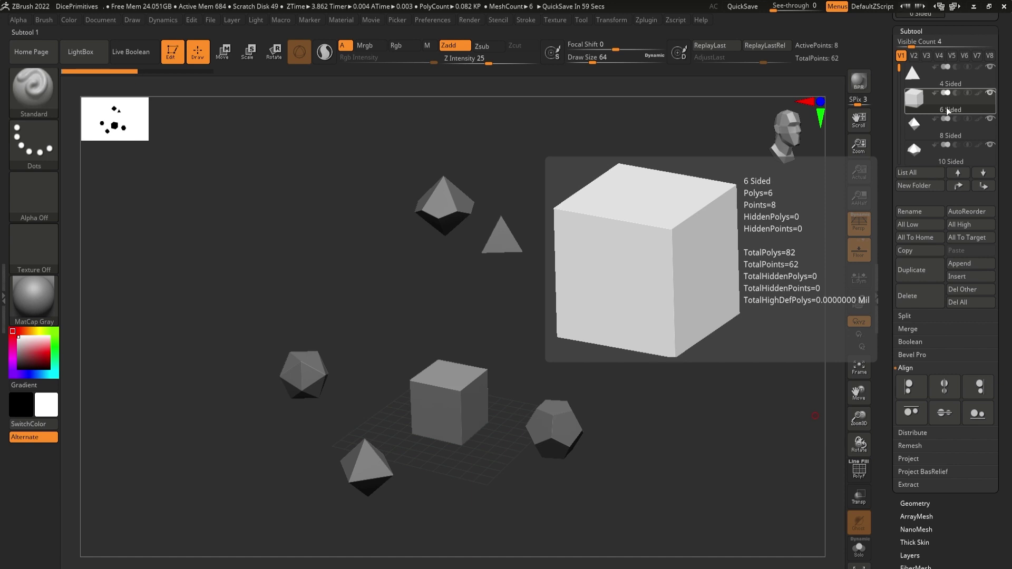
pyautogui.click(953, 129)
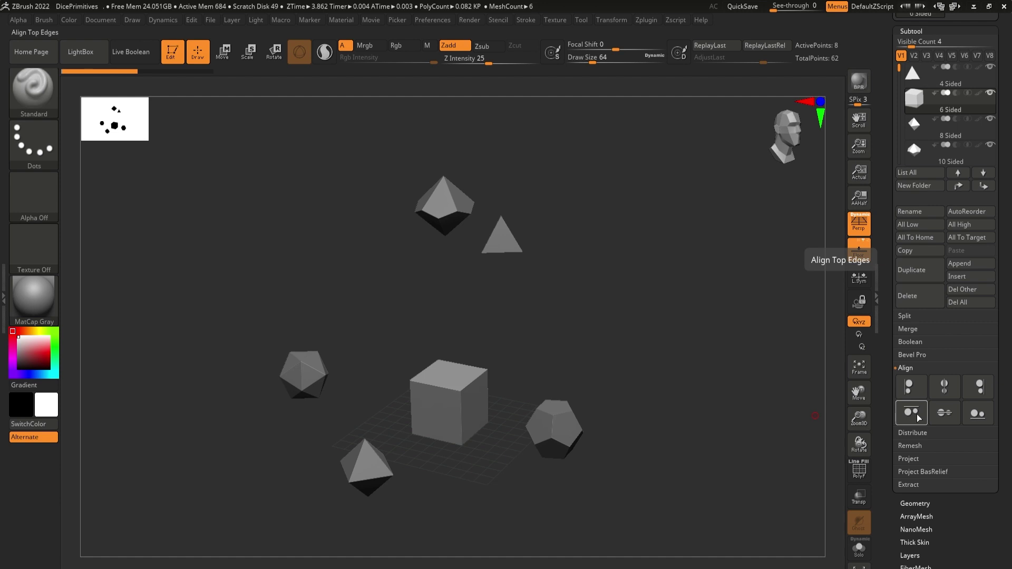
pyautogui.click(916, 417)
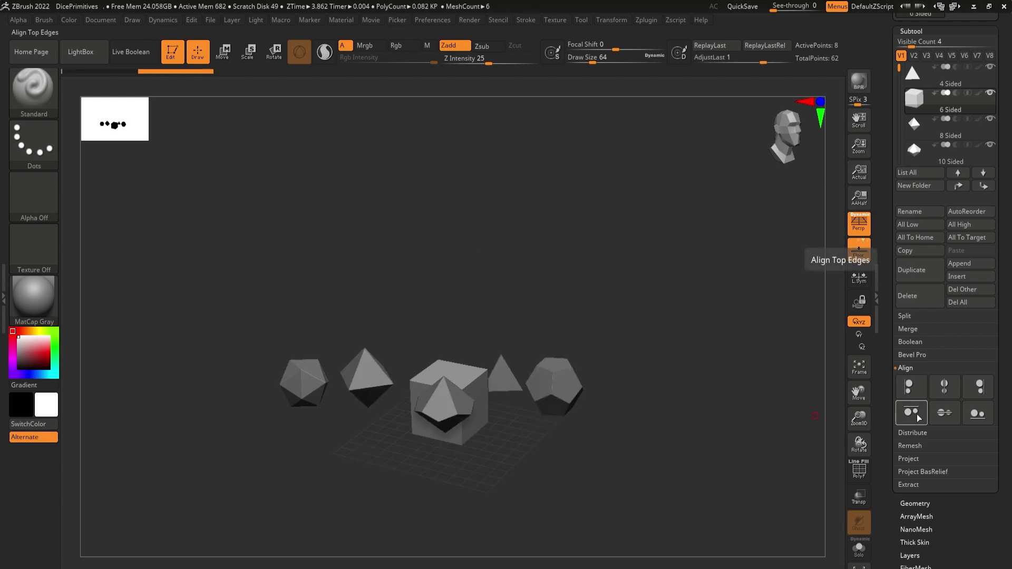
# Step: Undo the top-edge alignment of the dice, try aligning them by vertical centers, and undo that too
pyautogui.hotkey('ctrl', 'z')
pyautogui.hotkey('ctrl', 'shift', 'z')
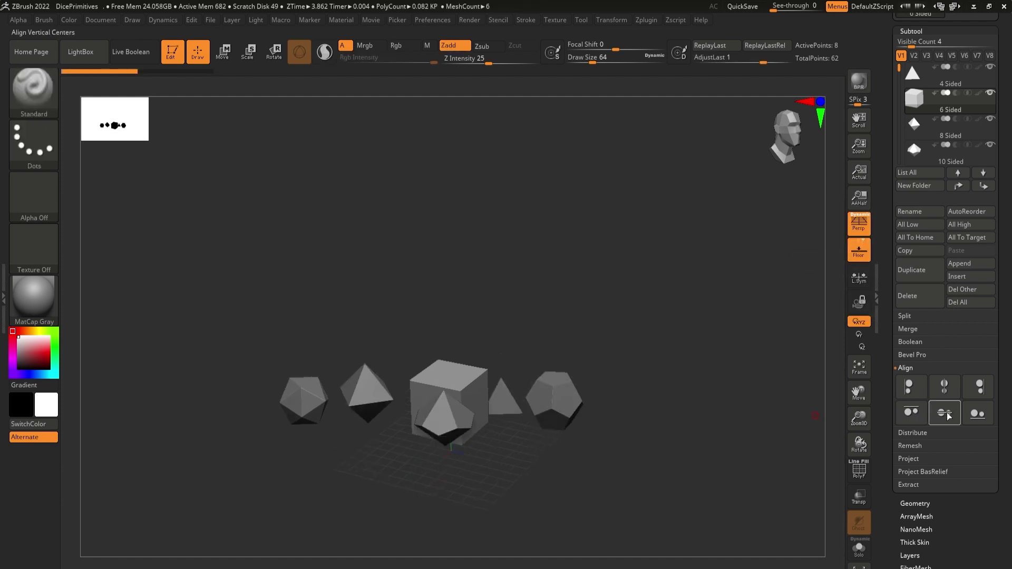
pyautogui.hotkey('ctrl', 'z')
# Step: Try aligning the dice by left edges, horizontal centers and right edges, undoing each alignment
pyautogui.click(923, 396)
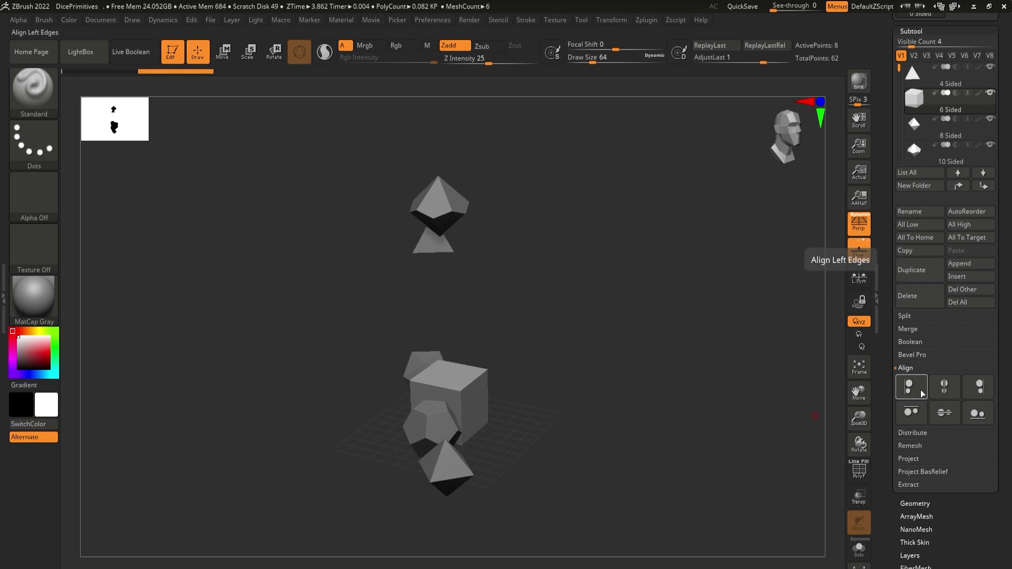
pyautogui.hotkey('ctrl', 'z')
pyautogui.click(944, 391)
pyautogui.hotkey('ctrl', 'z')
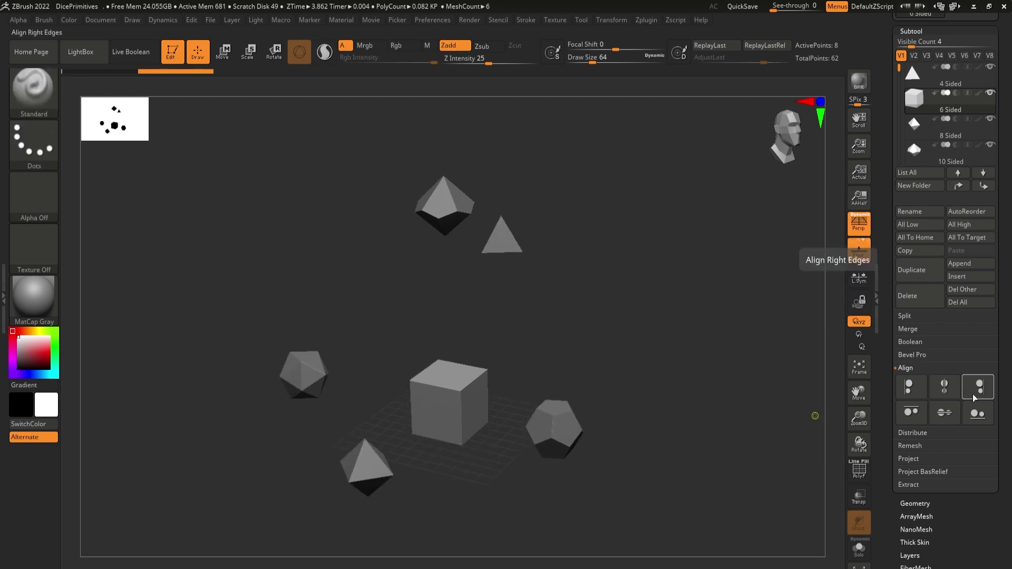
pyautogui.click(979, 389)
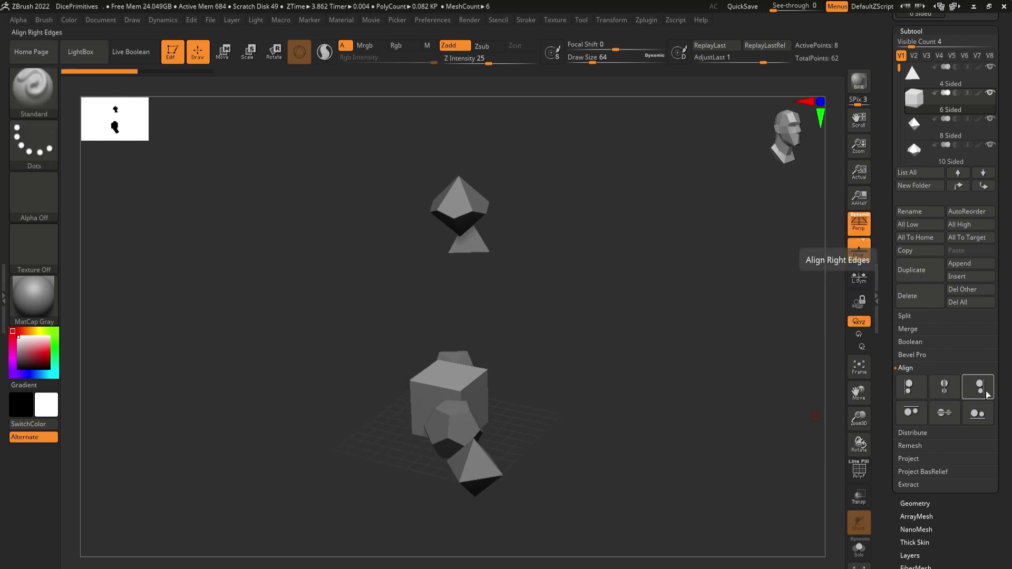
pyautogui.hotkey('ctrl', 'z')
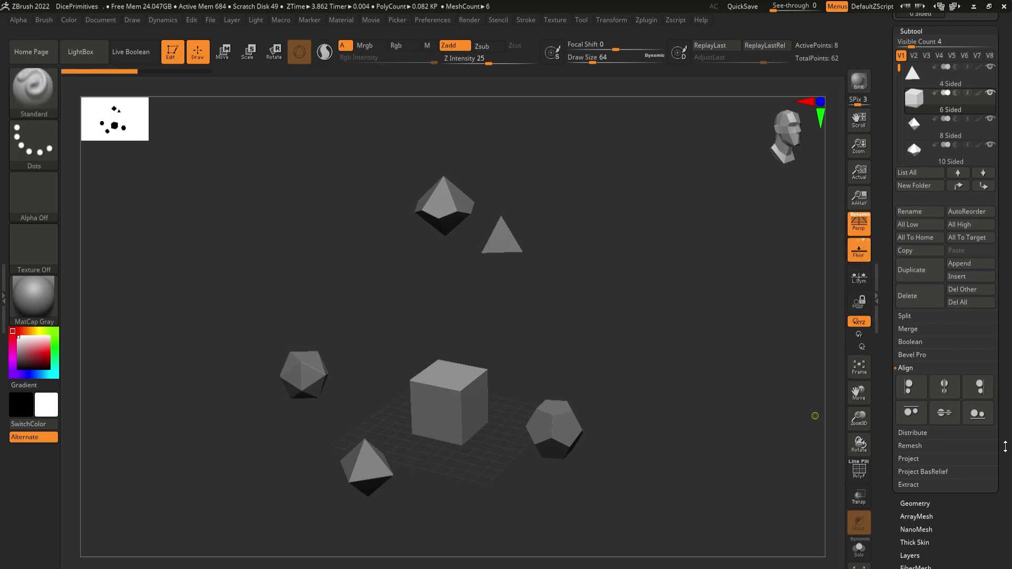
# Step: Try aligning the dice by bottom edges and by top edges in perspective view, and undo the alignments
pyautogui.click(985, 421)
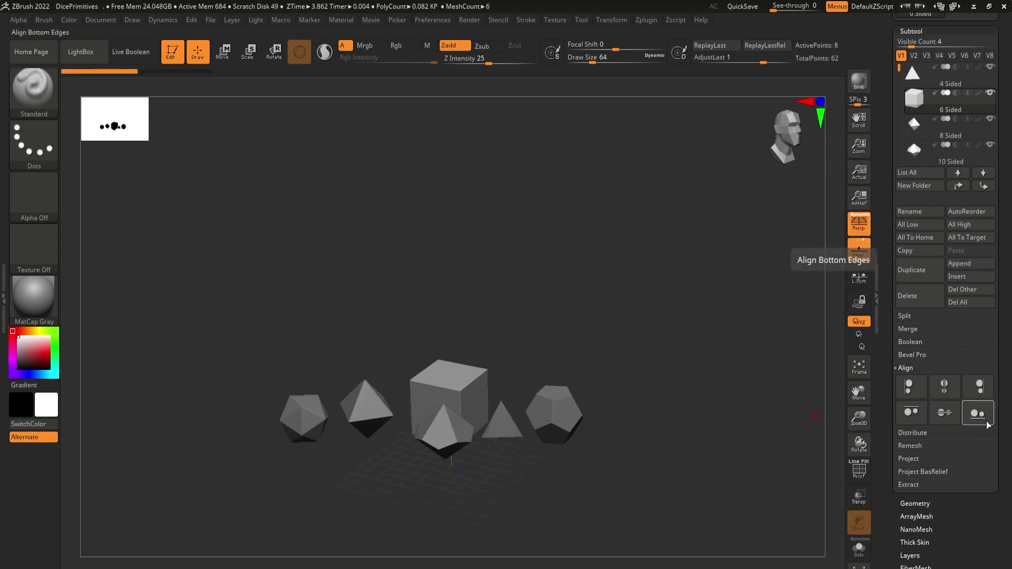
pyautogui.hotkey('ctrl', 'z')
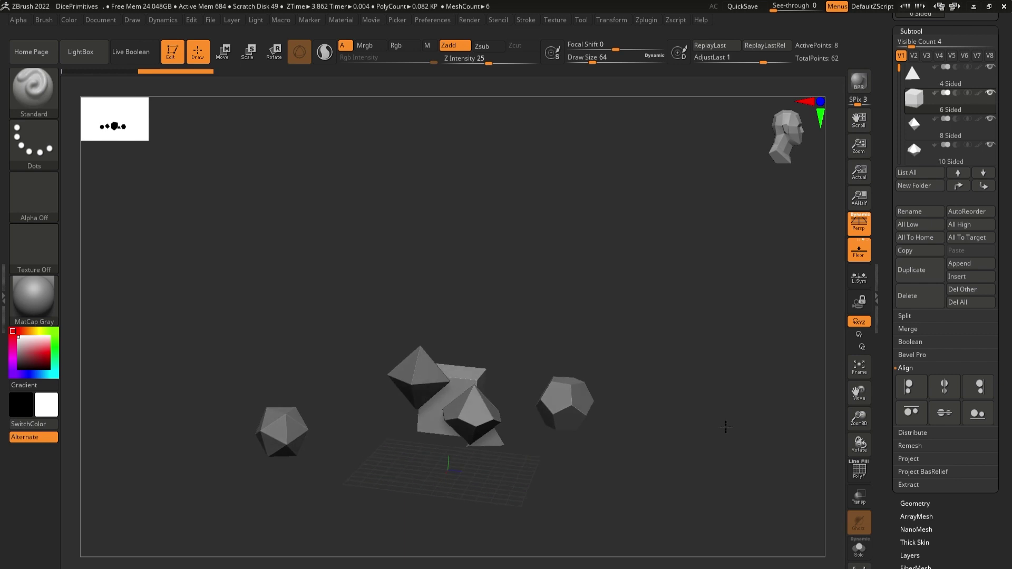
pyautogui.click(977, 390)
pyautogui.moveTo(748, 440); pyautogui.dragTo(752, 434)
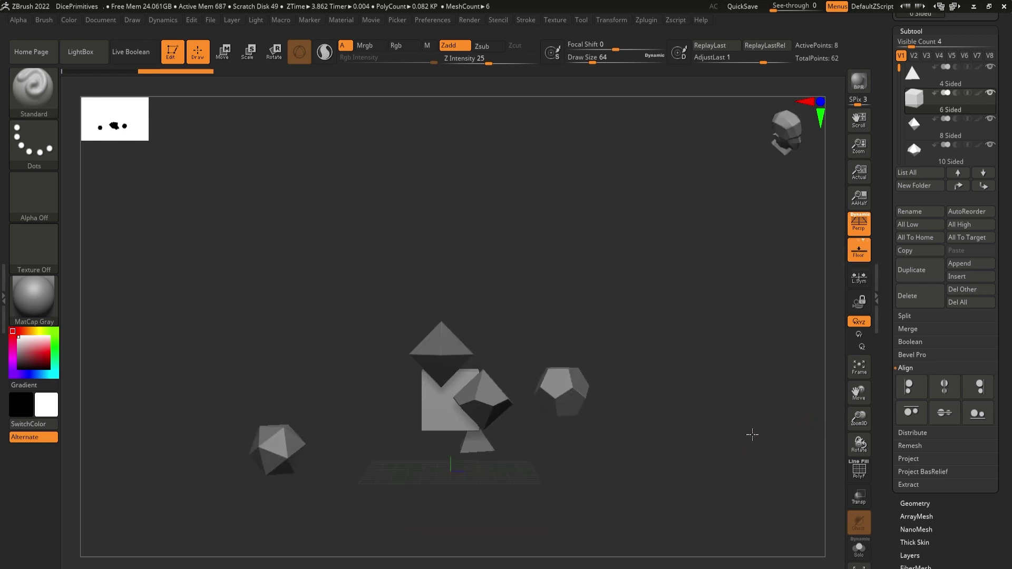
pyautogui.hotkey('ctrl', 'z')
pyautogui.click(977, 413)
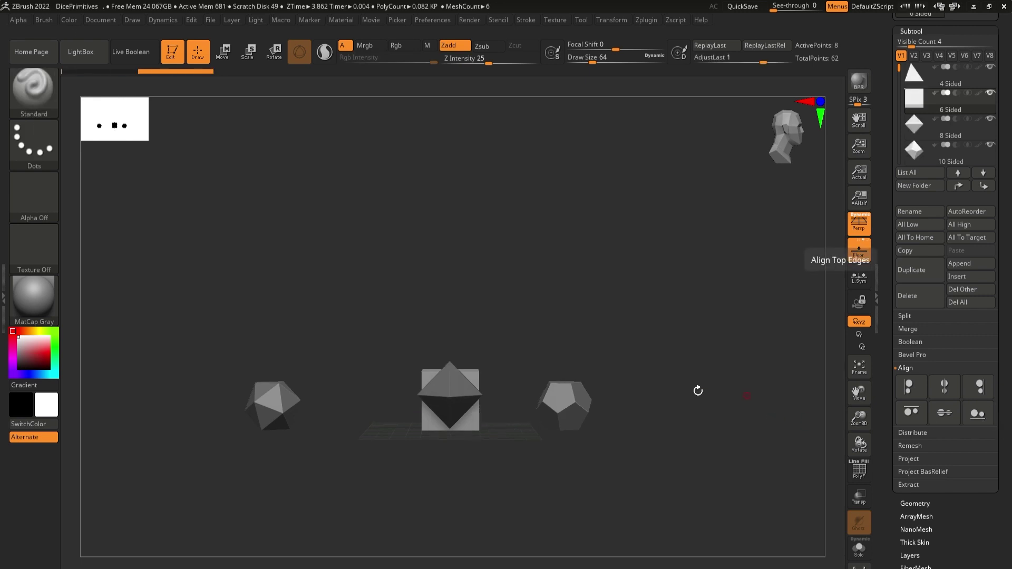
pyautogui.hotkey('ctrl', 'z')
# Step: Align the dice by their bottom edges from the side view with perspective off, and turn perspective back on
pyautogui.click(867, 230)
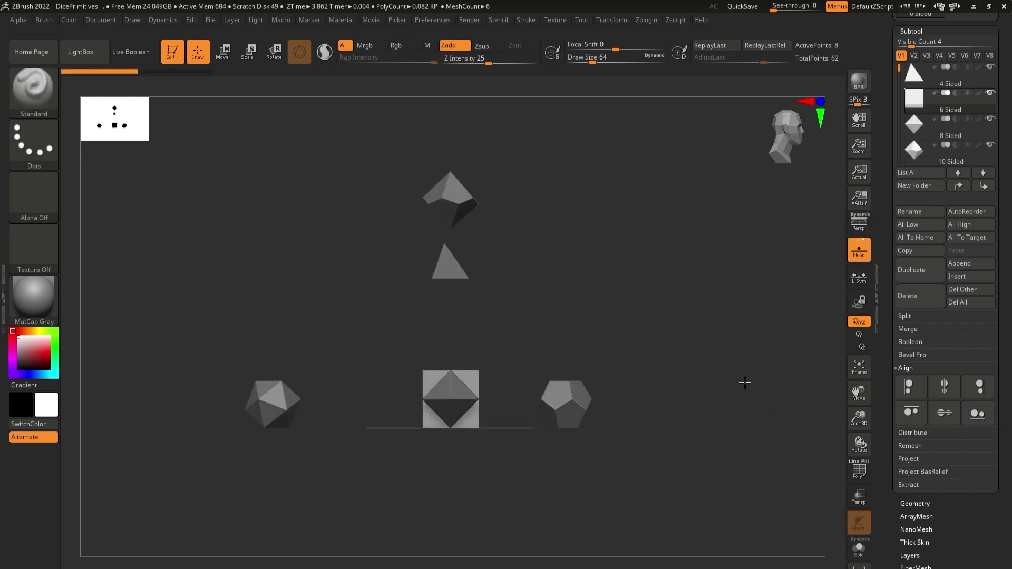
pyautogui.click(976, 416)
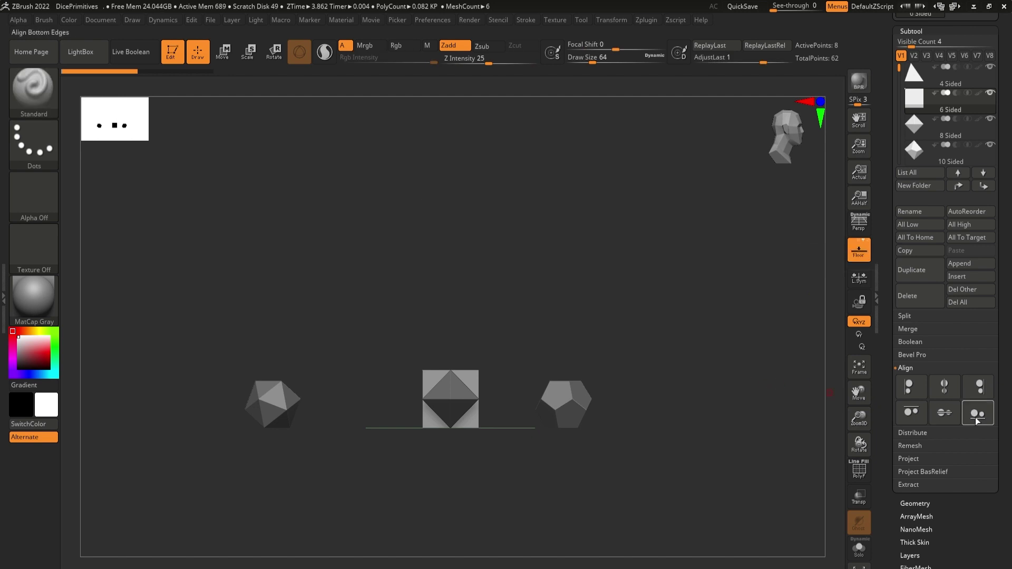
pyautogui.click(865, 231)
pyautogui.moveTo(736, 402); pyautogui.dragTo(611, 409)
pyautogui.moveTo(521, 293); pyautogui.dragTo(724, 386)
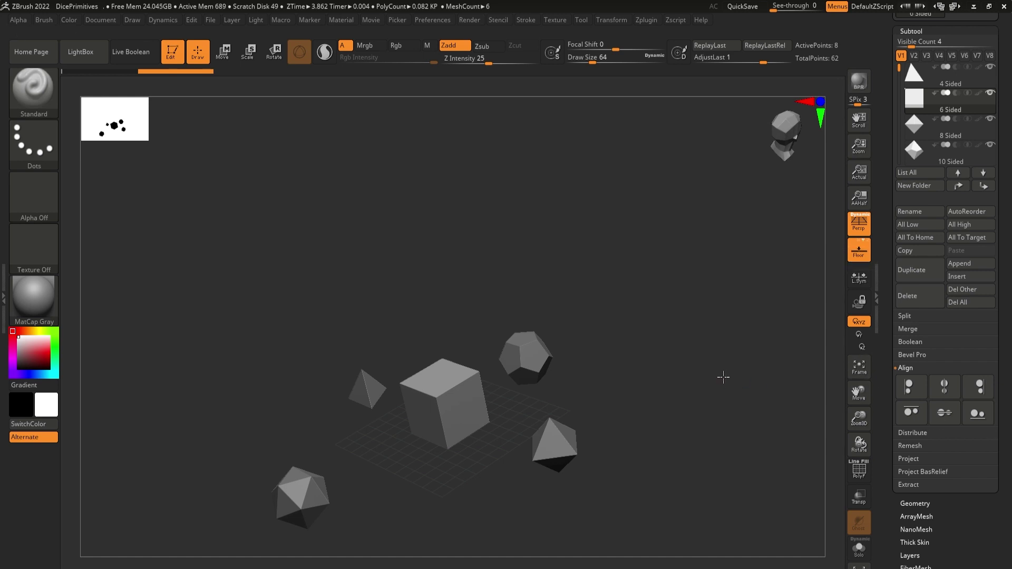
# Step: Realign the dice in the orthographic side view by top edges, vertical centers and finally bottom edges, and restore perspective
pyautogui.keyDown('shift'); pyautogui.moveTo(723, 378); pyautogui.dragTo(726, 460); pyautogui.keyUp('shift')
pyautogui.click(858, 222)
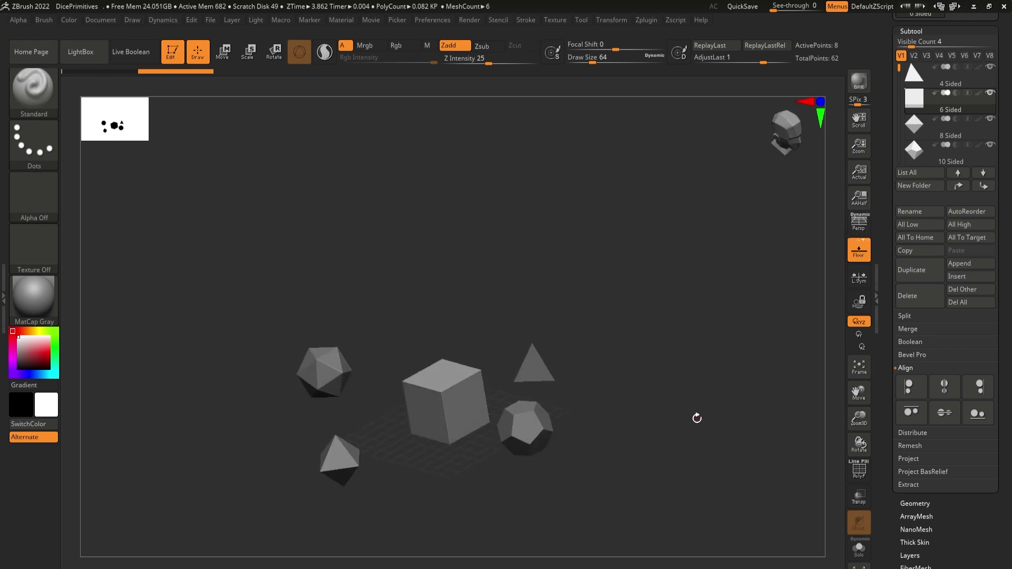
pyautogui.keyDown('shift'); pyautogui.moveTo(691, 419); pyautogui.dragTo(703, 399); pyautogui.keyUp('shift')
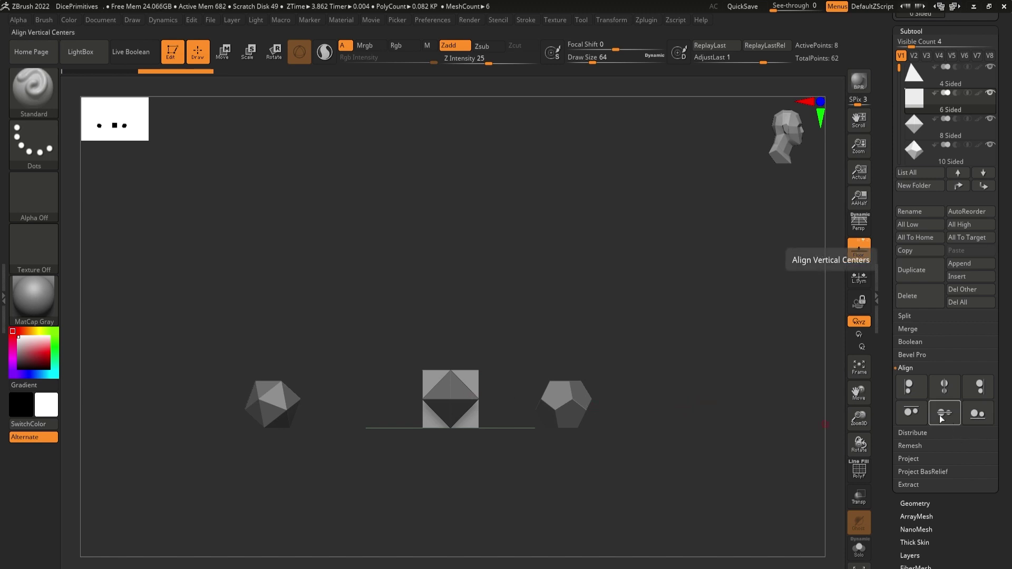
pyautogui.click(912, 414)
pyautogui.click(944, 414)
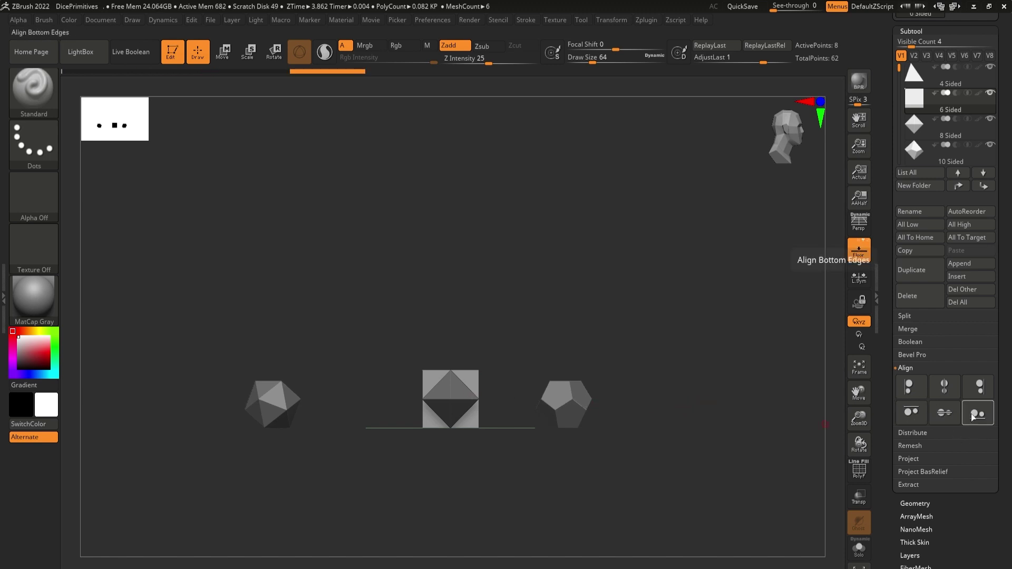
pyautogui.click(978, 415)
pyautogui.click(858, 222)
pyautogui.moveTo(741, 454); pyautogui.dragTo(716, 461)
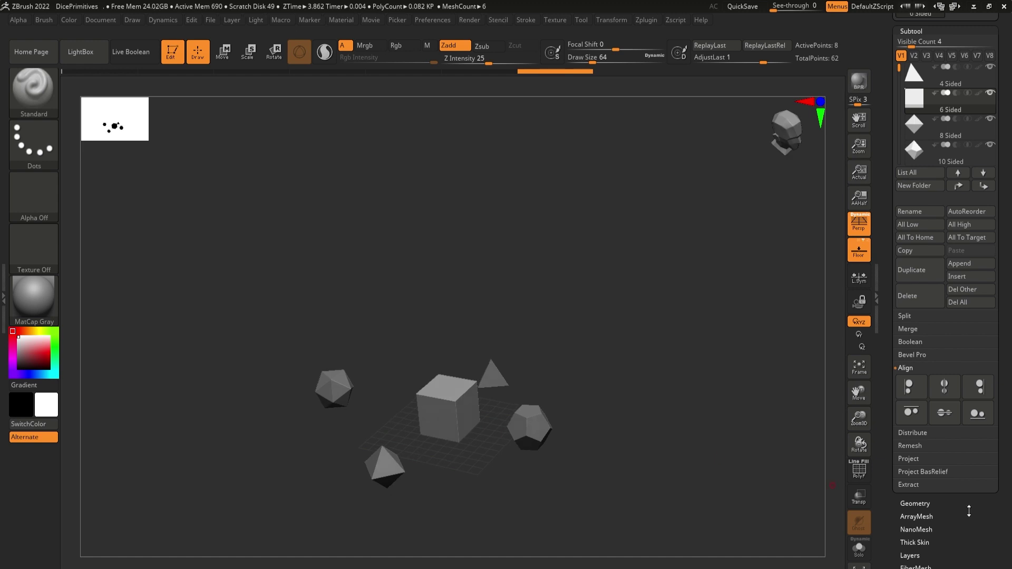
# Step: Distribute the dice by vertical centers, left edges, horizontal centers and right edges in the orthographic side view
pyautogui.click(921, 434)
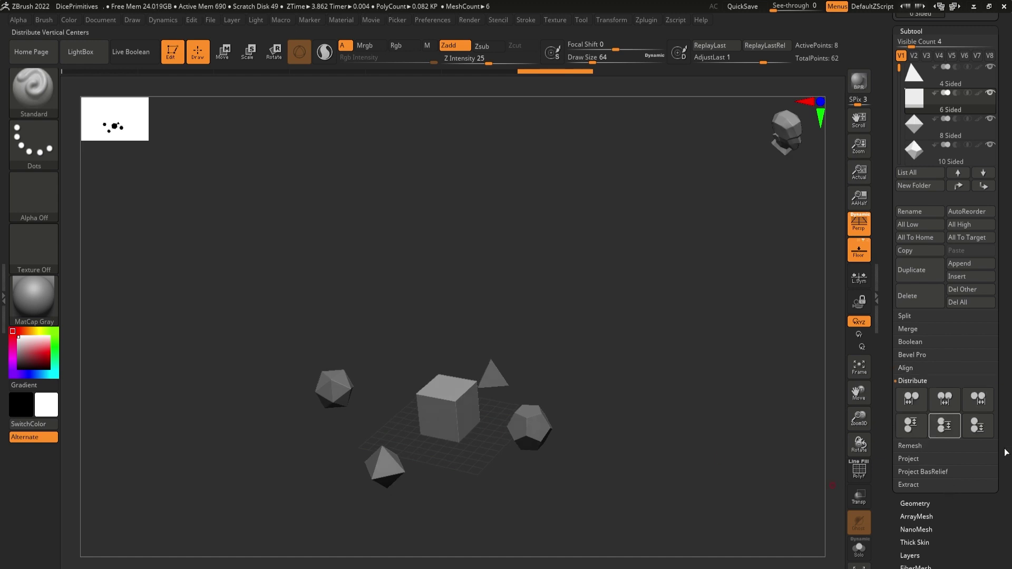
pyautogui.keyDown('shift'); pyautogui.moveTo(712, 464); pyautogui.dragTo(720, 442); pyautogui.keyUp('shift')
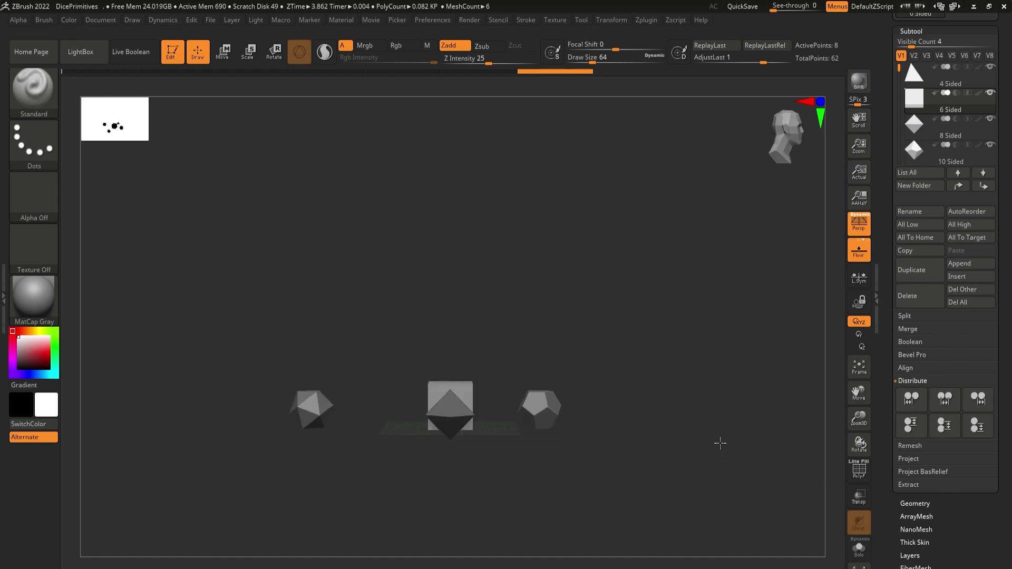
pyautogui.press('p')
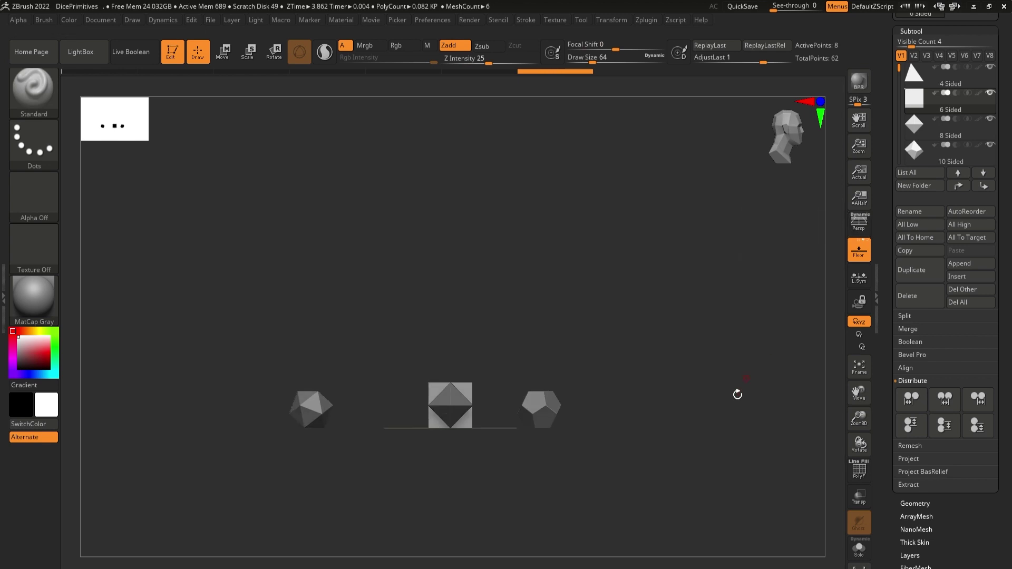
pyautogui.click(951, 432)
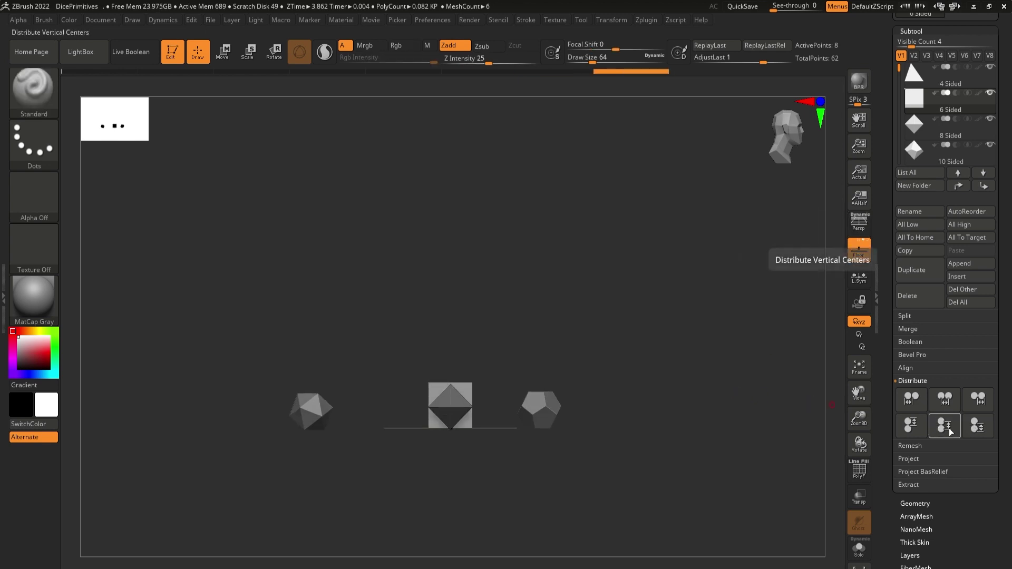
pyautogui.click(914, 404)
pyautogui.click(944, 402)
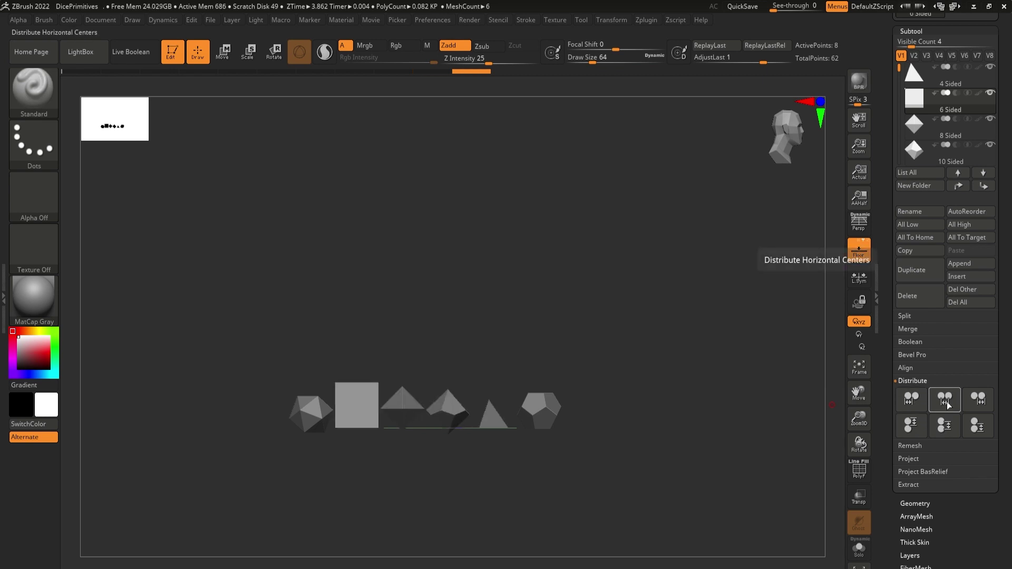
pyautogui.click(978, 403)
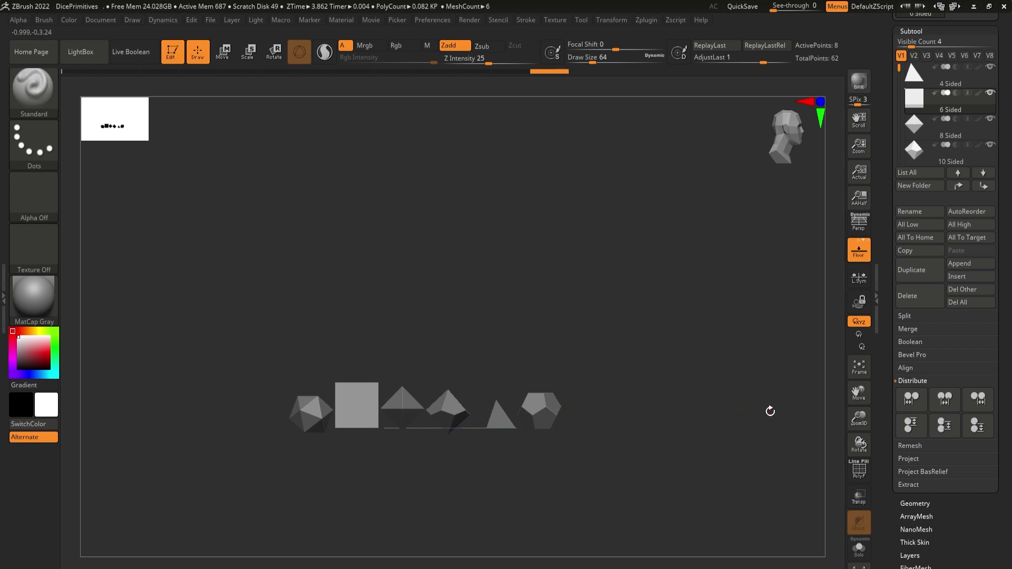
# Step: Compare the spacing of the distributed row of dice with perspective on and off
pyautogui.click(859, 224)
pyautogui.moveTo(706, 422); pyautogui.dragTo(613, 430)
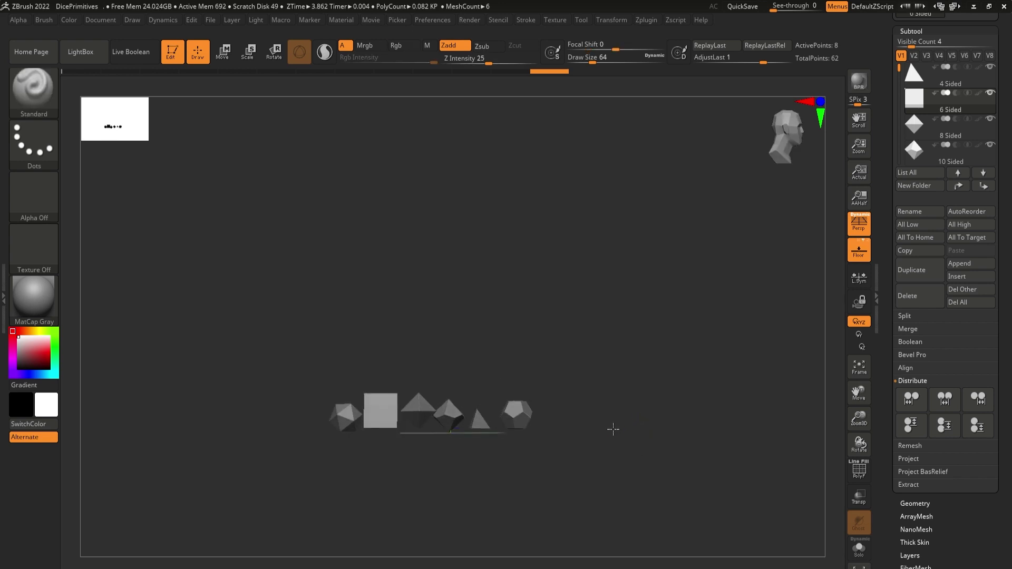
pyautogui.moveTo(700, 426); pyautogui.dragTo(688, 451)
pyautogui.click(858, 223)
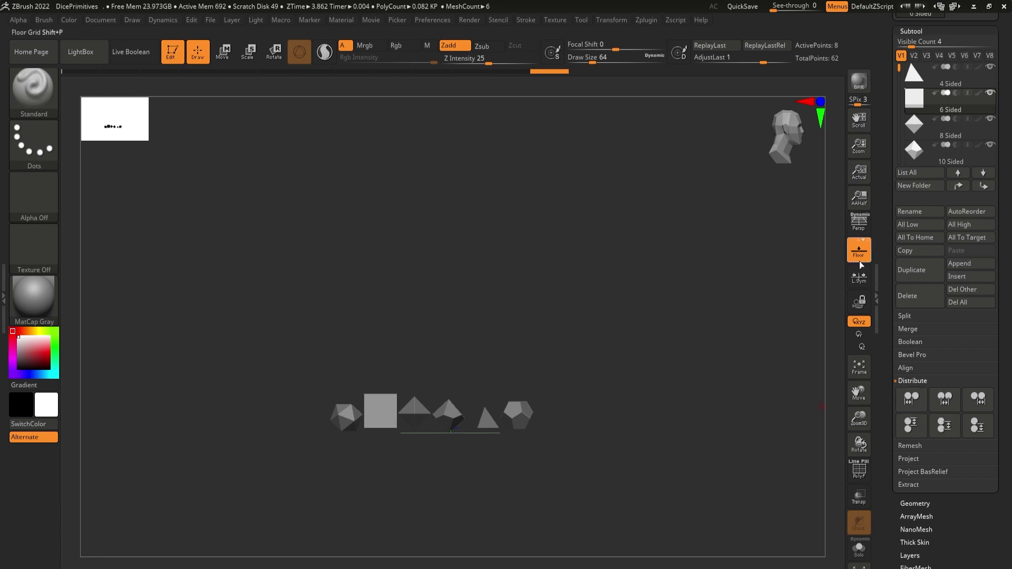
pyautogui.click(859, 224)
pyautogui.moveTo(805, 311); pyautogui.dragTo(747, 454)
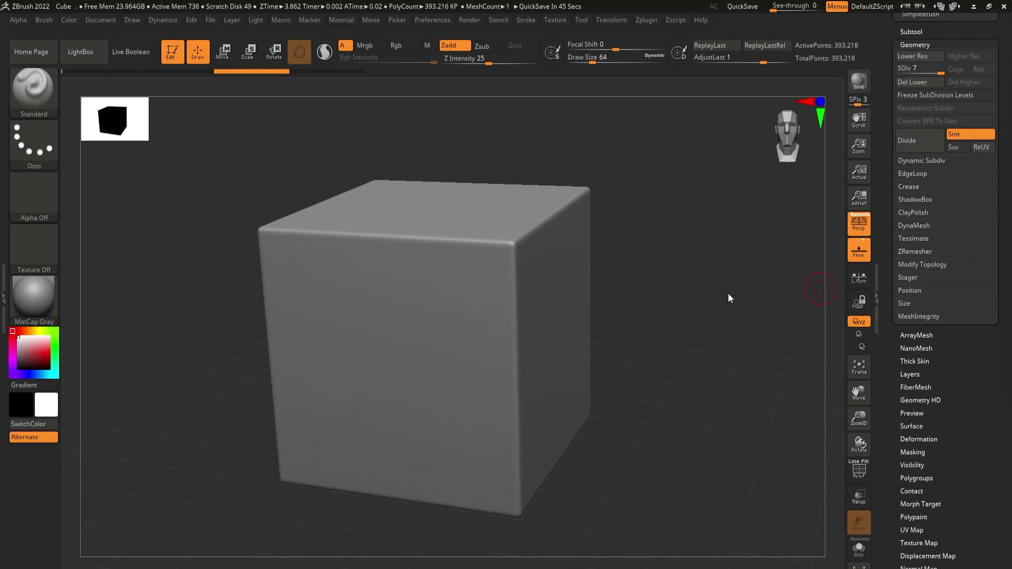
# Step: Try sculpting freehand Standard brush strokes across the cube's front and side faces, and undo all of them
pyautogui.moveTo(366, 382); pyautogui.dragTo(408, 298)
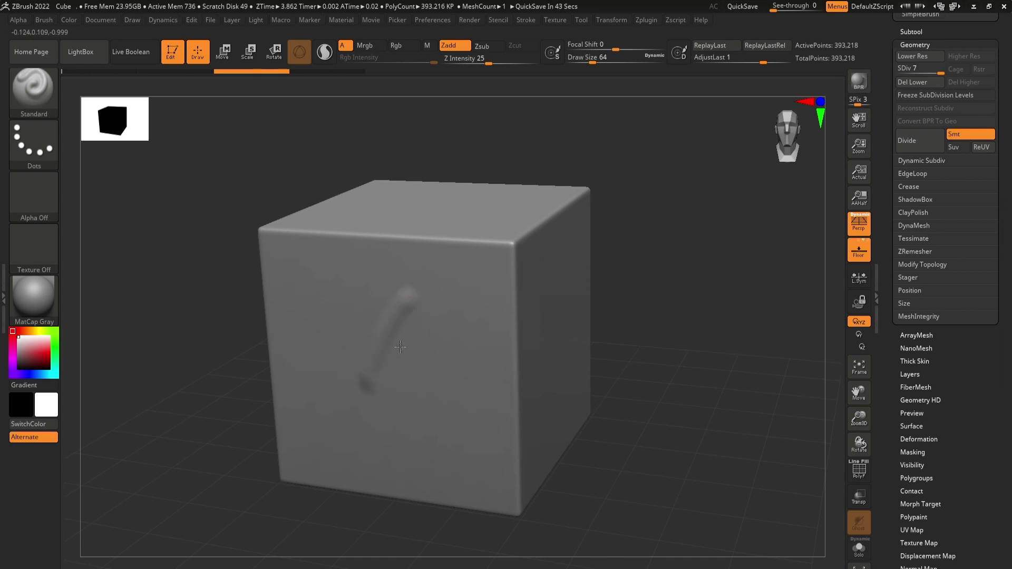
pyautogui.moveTo(397, 416); pyautogui.dragTo(451, 345)
pyautogui.moveTo(462, 406)
pyautogui.mouseDown()
pyautogui.moveTo(548, 311)
pyautogui.moveTo(416, 437)
pyautogui.moveTo(303, 448)
pyautogui.moveTo(411, 379)
pyautogui.mouseUp()
pyautogui.moveTo(477, 263)
pyautogui.mouseDown()
pyautogui.moveTo(438, 345)
pyautogui.moveTo(550, 251)
pyautogui.moveTo(557, 231)
pyautogui.mouseUp()
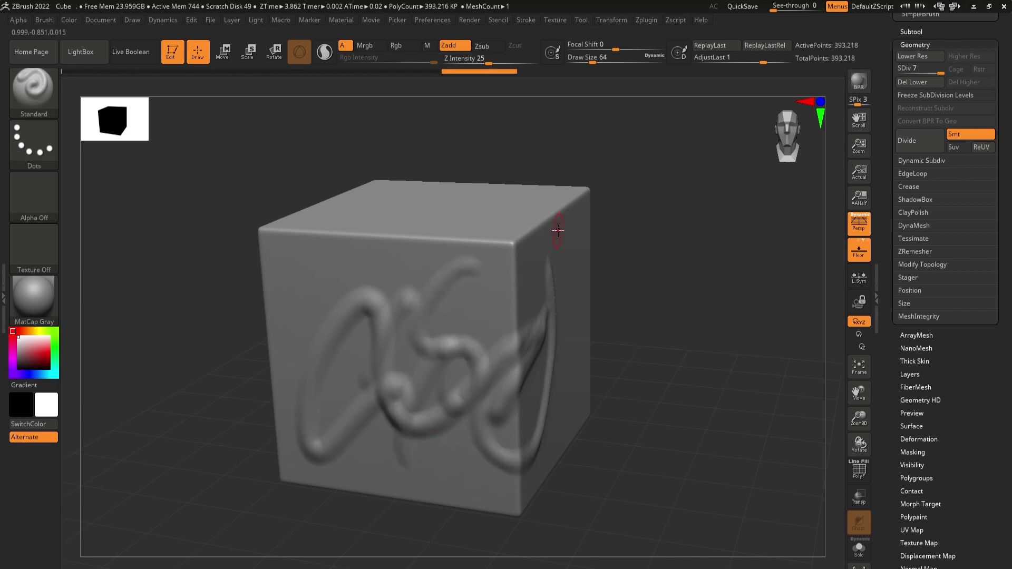
pyautogui.hotkey('ctrl', 'z')
pyautogui.hotkey('ctrl', 'z')
pyautogui.hotkey('ctrl', 'z')
pyautogui.hotkey('ctrl', 'z')
pyautogui.hotkey('ctrl', 'z')
pyautogui.hotkey('ctrl', 'z')
pyautogui.hotkey('ctrl', 'z')
pyautogui.hotkey('ctrl', 'z')
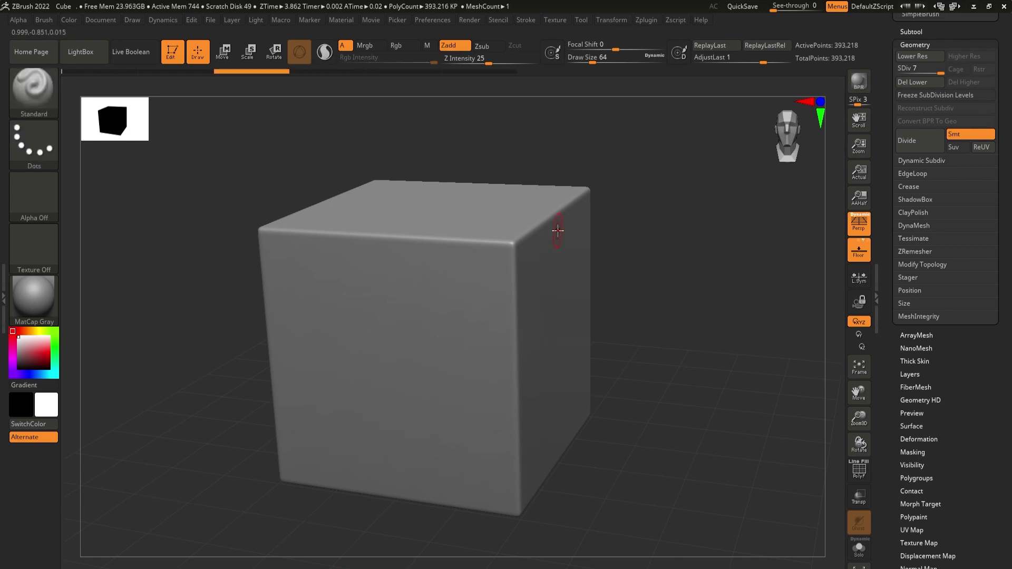
# Step: Activate surface noise on the Standard brush with a noise scale of about 67 and a noise curve shaped into a peak and a valley
pyautogui.click(18, 20)
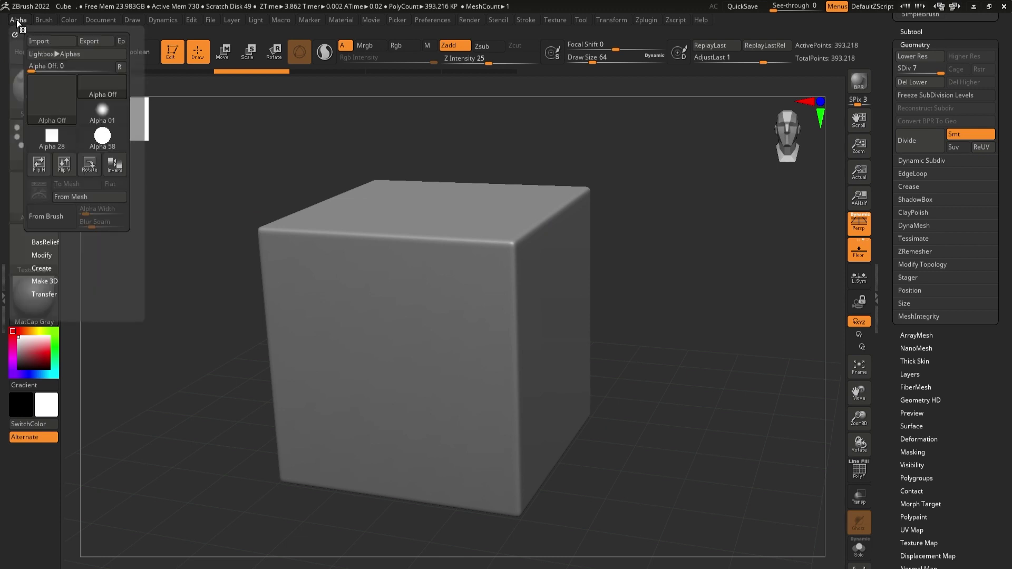
pyautogui.click(43, 21)
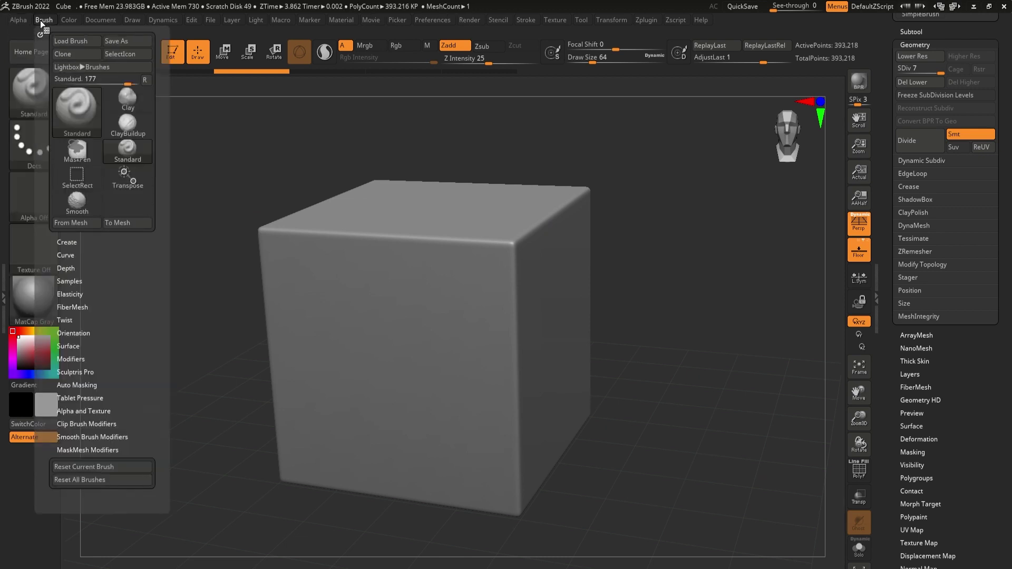
pyautogui.click(70, 347)
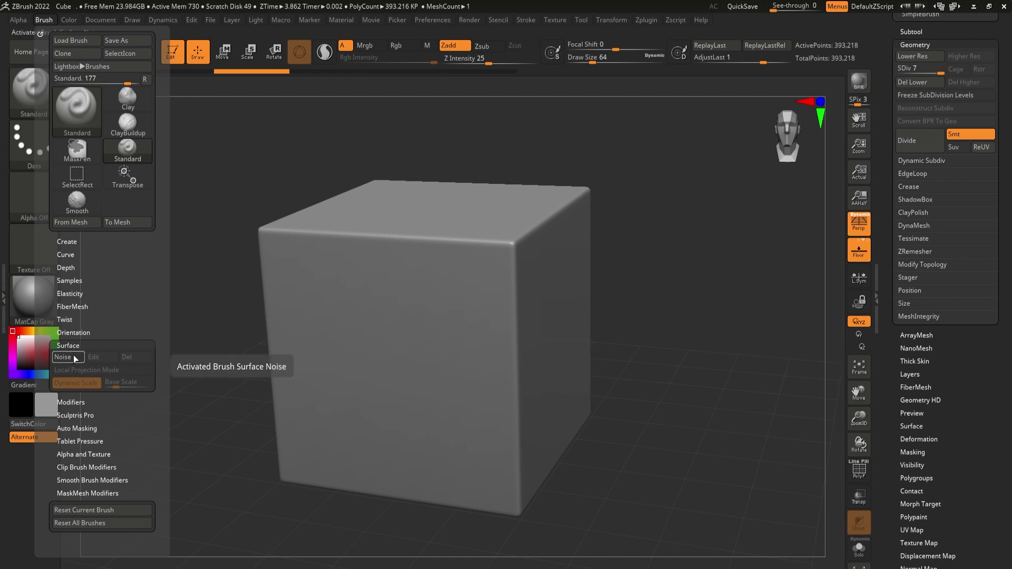
pyautogui.click(74, 356)
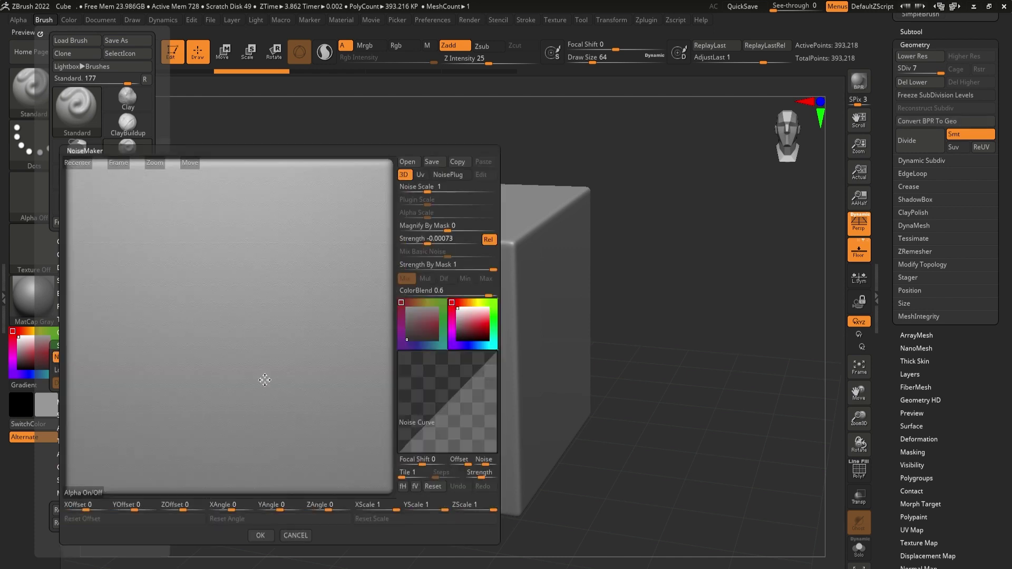
pyautogui.moveTo(433, 420); pyautogui.dragTo(441, 436)
pyautogui.moveTo(471, 401); pyautogui.dragTo(428, 391)
pyautogui.moveTo(429, 190); pyautogui.dragTo(463, 193)
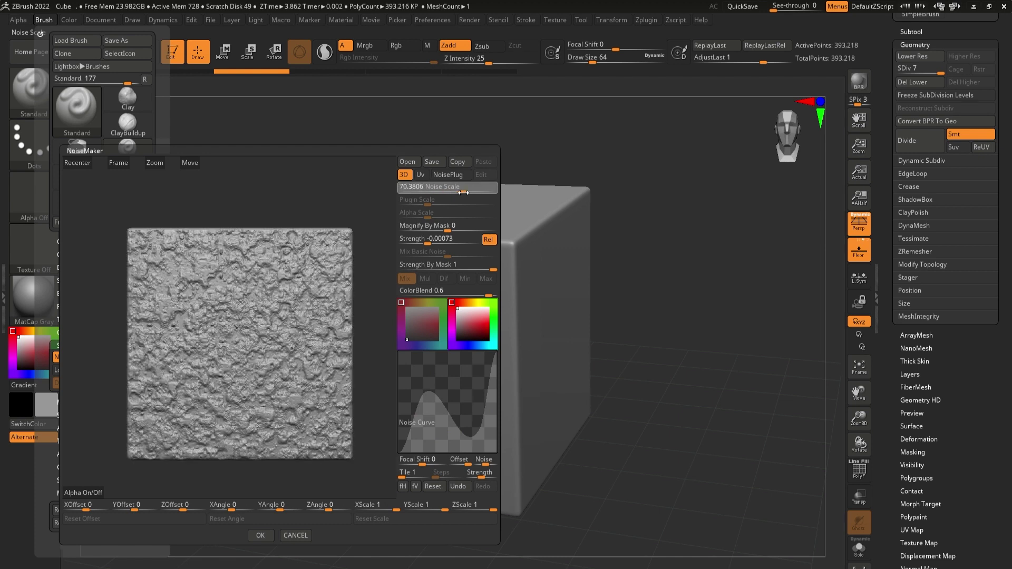
pyautogui.moveTo(440, 417)
pyautogui.mouseDown()
pyautogui.moveTo(440, 429)
pyautogui.moveTo(432, 425)
pyautogui.mouseUp()
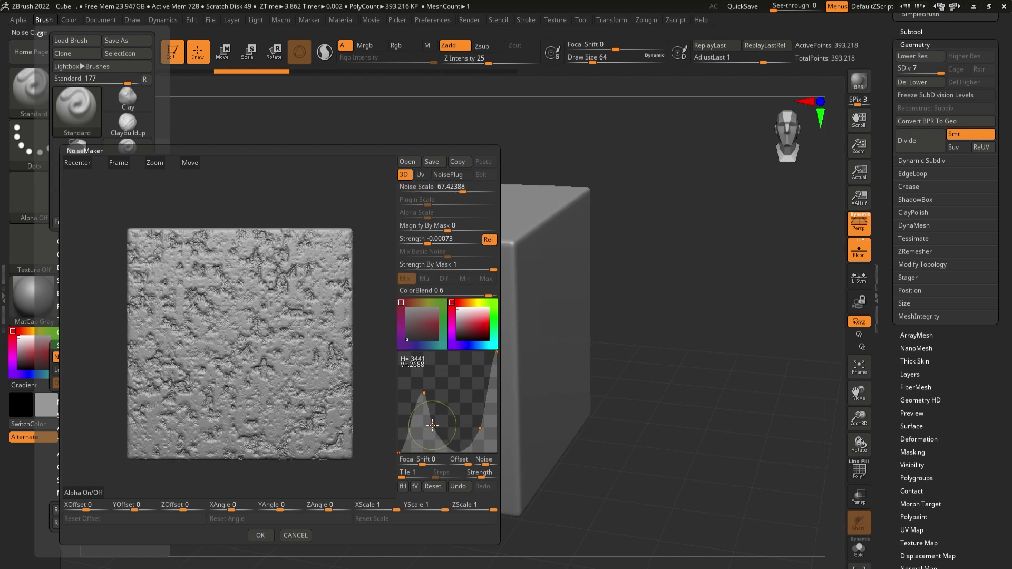
pyautogui.click(260, 535)
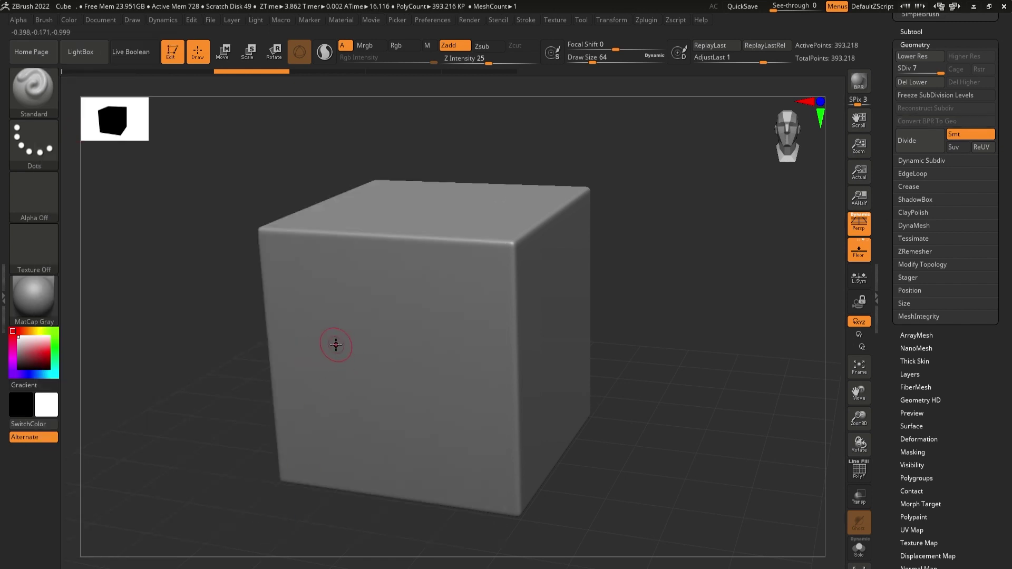
# Step: Try the noise-enabled Standard brush with several strokes across the cube's front and side faces, and undo all of them
pyautogui.moveTo(308, 420)
pyautogui.mouseDown()
pyautogui.moveTo(393, 275)
pyautogui.moveTo(395, 421)
pyautogui.mouseUp()
pyautogui.moveTo(464, 366)
pyautogui.mouseDown()
pyautogui.moveTo(519, 450)
pyautogui.moveTo(546, 421)
pyautogui.mouseUp()
pyautogui.moveTo(456, 438)
pyautogui.mouseDown()
pyautogui.moveTo(430, 363)
pyautogui.moveTo(469, 287)
pyautogui.moveTo(427, 274)
pyautogui.moveTo(298, 380)
pyautogui.moveTo(284, 269)
pyautogui.moveTo(359, 246)
pyautogui.mouseUp()
pyautogui.moveTo(461, 225); pyautogui.dragTo(526, 327)
pyautogui.moveTo(506, 443)
pyautogui.mouseDown()
pyautogui.moveTo(406, 480)
pyautogui.moveTo(516, 466)
pyautogui.mouseUp()
pyautogui.hotkey('ctrl', 'z')
pyautogui.hotkey('ctrl', 'z')
pyautogui.hotkey('ctrl', 'z')
pyautogui.hotkey('ctrl', 'z')
pyautogui.hotkey('ctrl', 'z')
pyautogui.hotkey('ctrl', 'z')
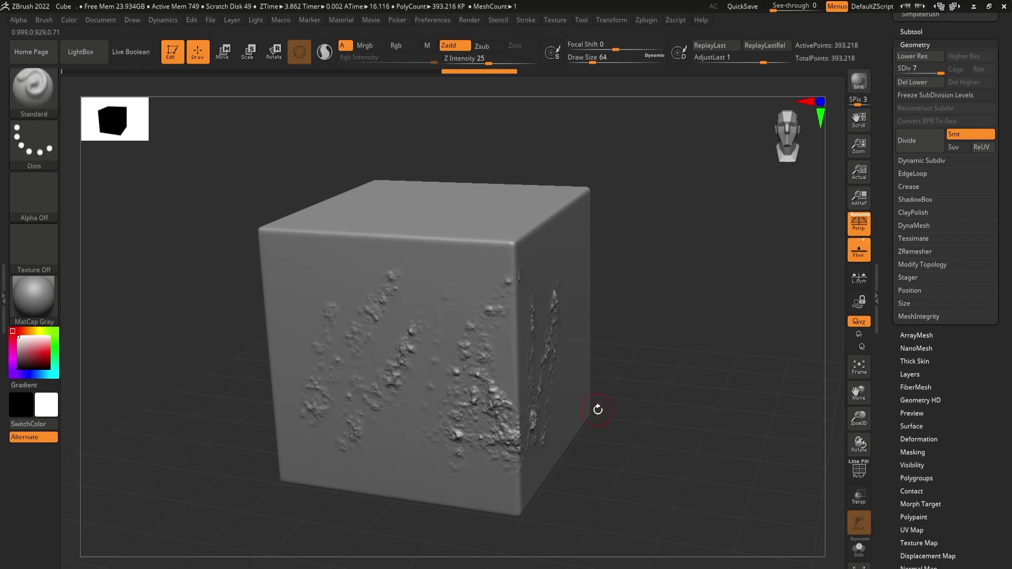
pyautogui.hotkey('ctrl', 'z')
pyautogui.hotkey('ctrl', 'z')
# Step: Try one long winding noise stroke across the cube's front face and undo it
pyautogui.moveTo(400, 350)
pyautogui.mouseDown()
pyautogui.moveTo(369, 316)
pyautogui.moveTo(411, 389)
pyautogui.moveTo(338, 443)
pyautogui.moveTo(388, 325)
pyautogui.mouseUp()
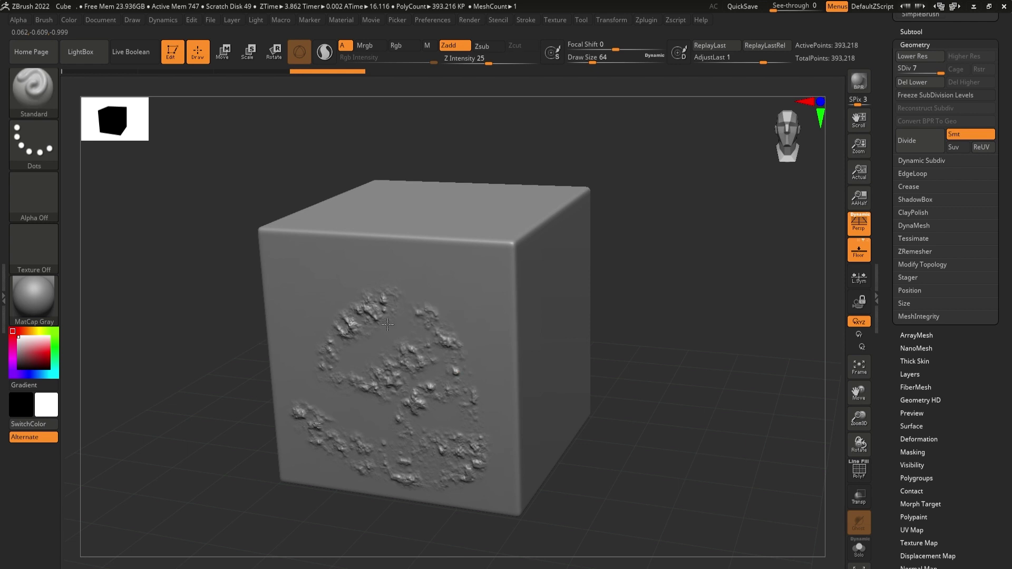
pyautogui.hotkey('ctrl', 'z')
pyautogui.hotkey('ctrl', 'z')
pyautogui.hotkey('ctrl', 'z')
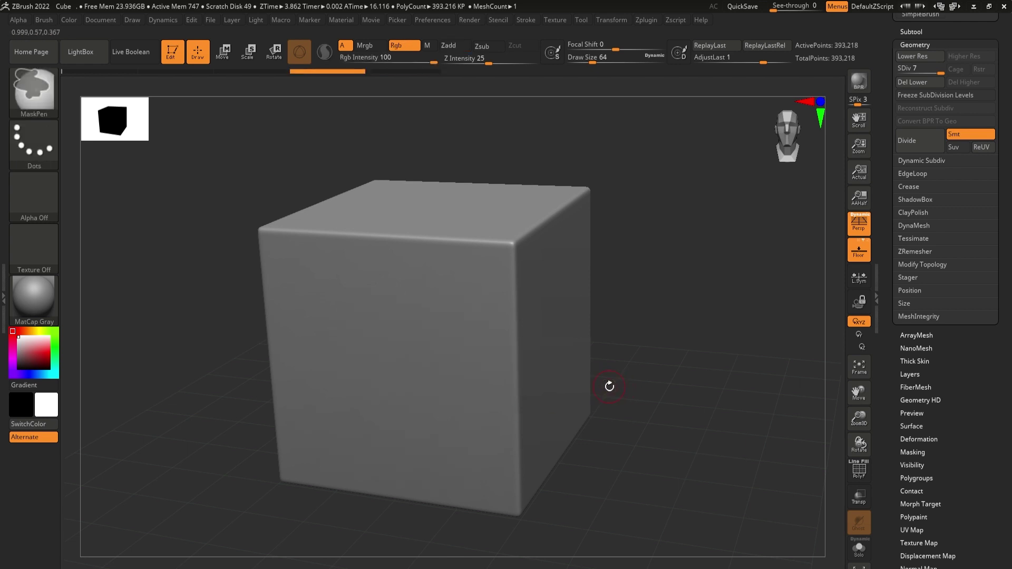
pyautogui.hotkey('ctrl', 'z')
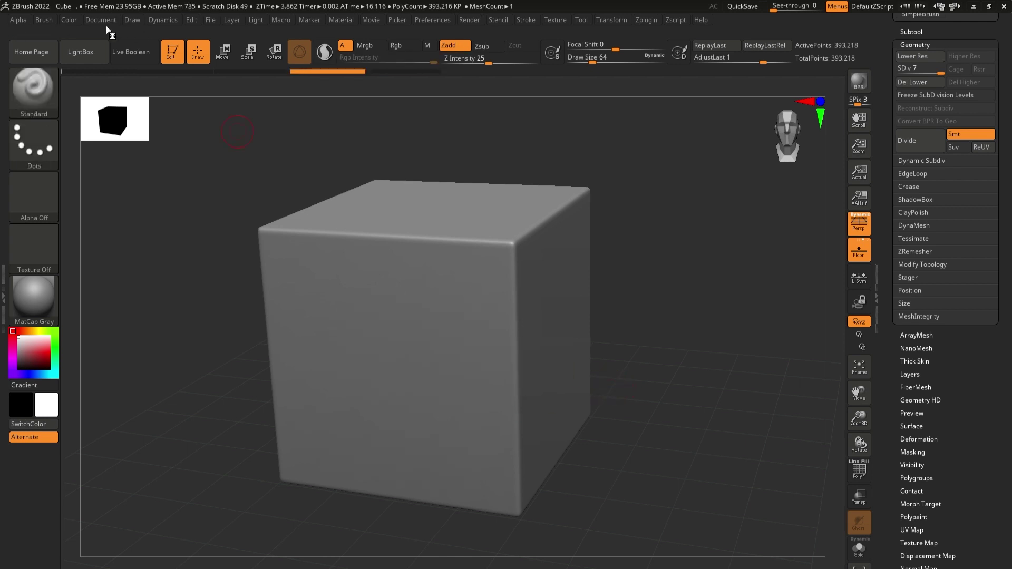
# Step: Try noise strokes with Local Projection Mode off around the cube's upper front corner, and undo them
pyautogui.click(50, 22)
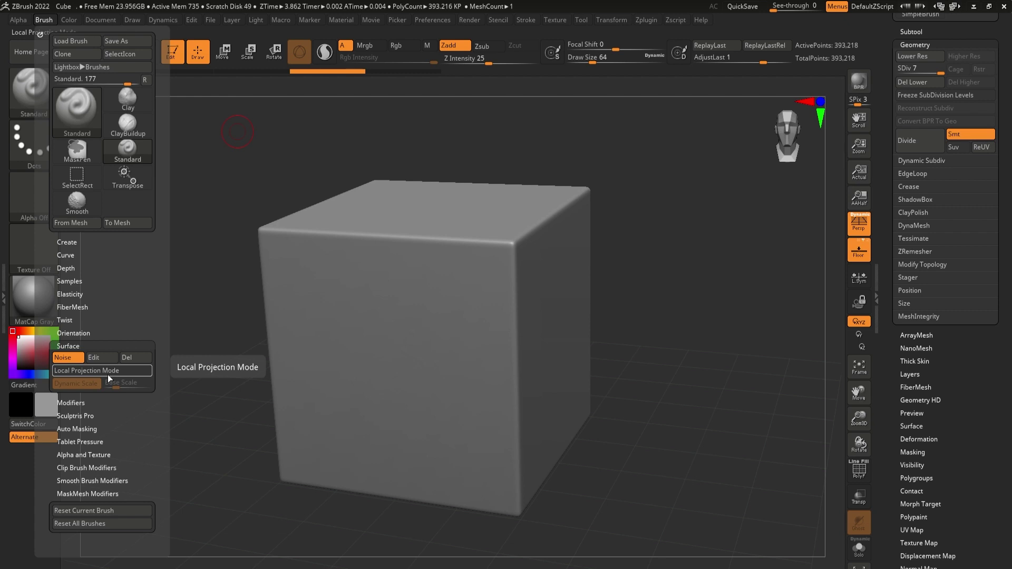
pyautogui.moveTo(463, 282)
pyautogui.mouseDown()
pyautogui.moveTo(496, 316)
pyautogui.moveTo(533, 327)
pyautogui.mouseUp()
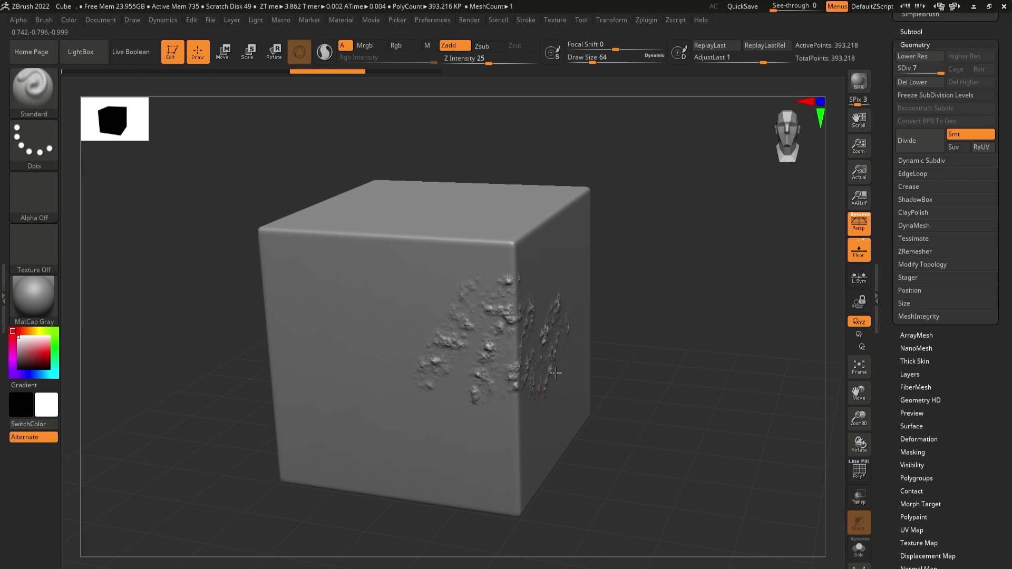
pyautogui.moveTo(533, 368)
pyautogui.mouseDown()
pyautogui.moveTo(548, 306)
pyautogui.moveTo(543, 269)
pyautogui.moveTo(441, 273)
pyautogui.moveTo(369, 314)
pyautogui.moveTo(510, 211)
pyautogui.mouseUp()
pyautogui.moveTo(438, 218)
pyautogui.mouseDown()
pyautogui.moveTo(408, 247)
pyautogui.moveTo(429, 322)
pyautogui.mouseUp()
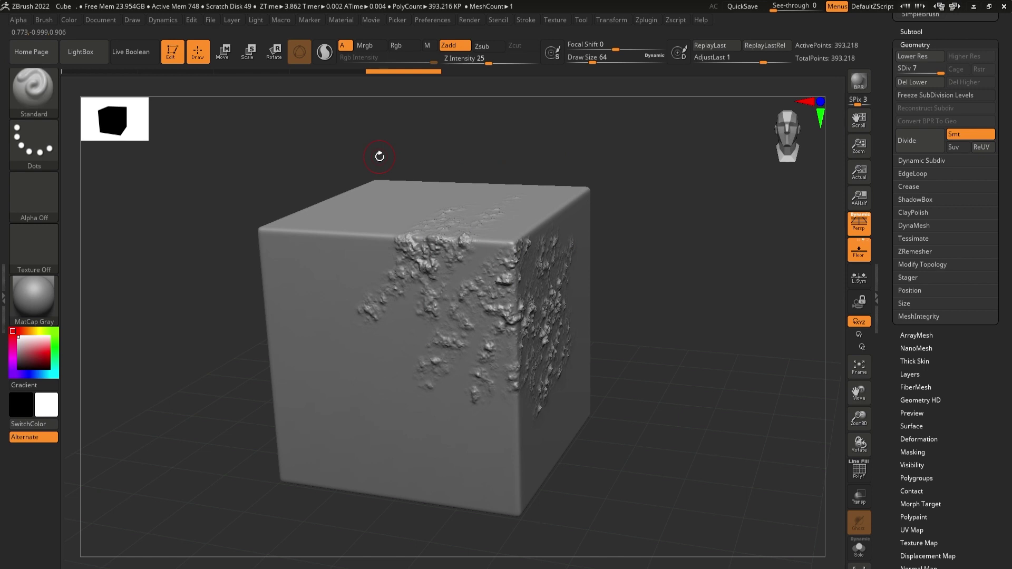
pyautogui.hotkey('ctrl', 'z')
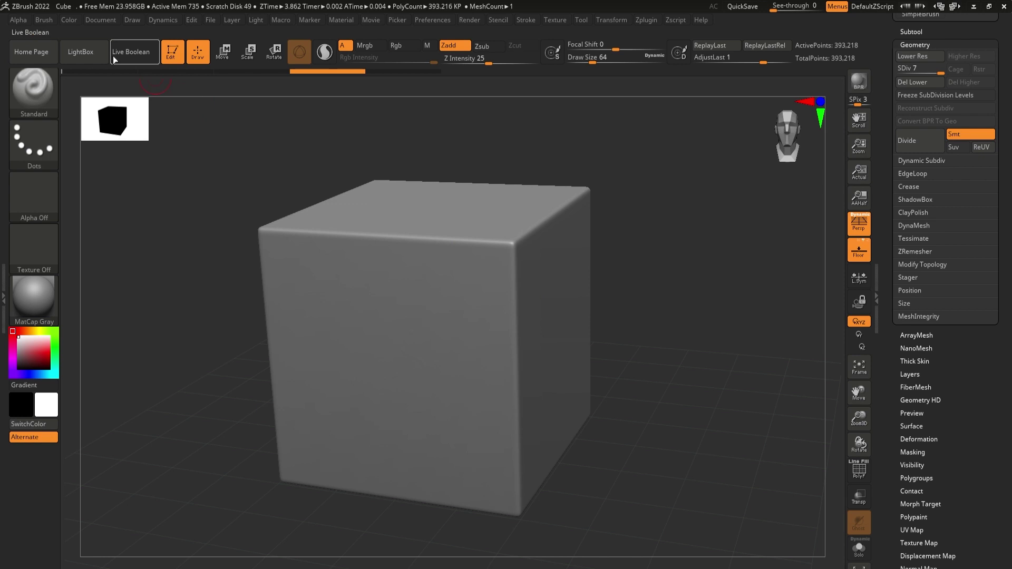
# Step: Turn on Local Projection Mode for the brush noise, test strokes across the cube's front, side and top faces, and undo them
pyautogui.click(44, 20)
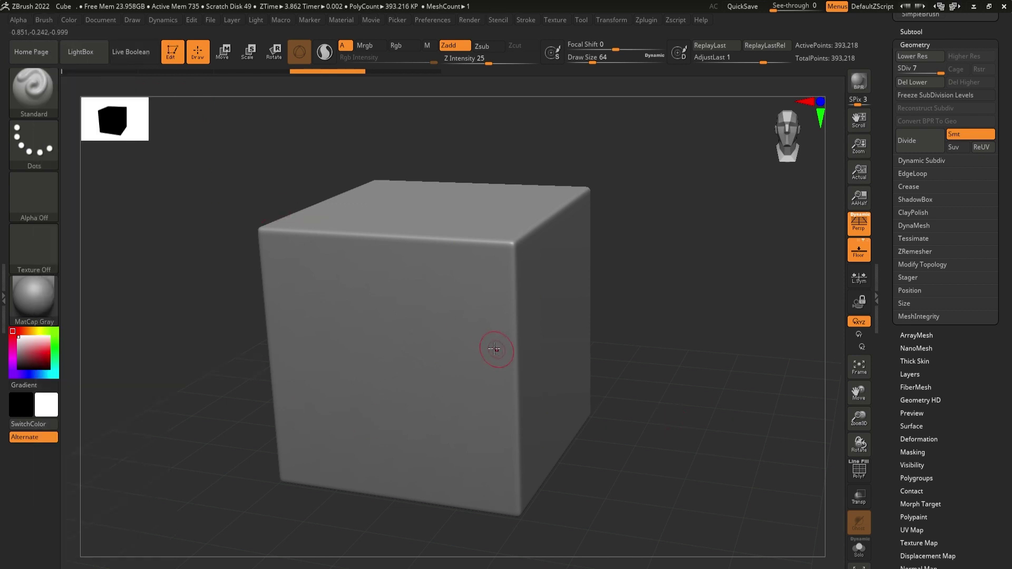
pyautogui.moveTo(408, 232)
pyautogui.mouseDown()
pyautogui.moveTo(366, 322)
pyautogui.moveTo(382, 338)
pyautogui.moveTo(441, 275)
pyautogui.moveTo(465, 344)
pyautogui.moveTo(548, 264)
pyautogui.moveTo(522, 379)
pyautogui.moveTo(574, 316)
pyautogui.moveTo(558, 284)
pyautogui.moveTo(474, 342)
pyautogui.moveTo(529, 213)
pyautogui.moveTo(368, 358)
pyautogui.moveTo(401, 377)
pyautogui.moveTo(424, 424)
pyautogui.mouseUp()
pyautogui.moveTo(340, 317)
pyautogui.mouseDown()
pyautogui.moveTo(369, 363)
pyautogui.moveTo(298, 395)
pyautogui.mouseUp()
pyautogui.moveTo(411, 358)
pyautogui.mouseDown()
pyautogui.moveTo(425, 378)
pyautogui.moveTo(437, 343)
pyautogui.moveTo(321, 280)
pyautogui.moveTo(342, 274)
pyautogui.moveTo(353, 285)
pyautogui.mouseUp()
pyautogui.moveTo(556, 383)
pyautogui.mouseDown()
pyautogui.moveTo(543, 445)
pyautogui.moveTo(548, 390)
pyautogui.moveTo(513, 448)
pyautogui.moveTo(437, 483)
pyautogui.moveTo(583, 377)
pyautogui.moveTo(519, 395)
pyautogui.mouseUp()
pyautogui.moveTo(559, 234); pyautogui.dragTo(511, 303)
pyautogui.moveTo(418, 262)
pyautogui.mouseDown()
pyautogui.moveTo(390, 248)
pyautogui.moveTo(388, 219)
pyautogui.mouseUp()
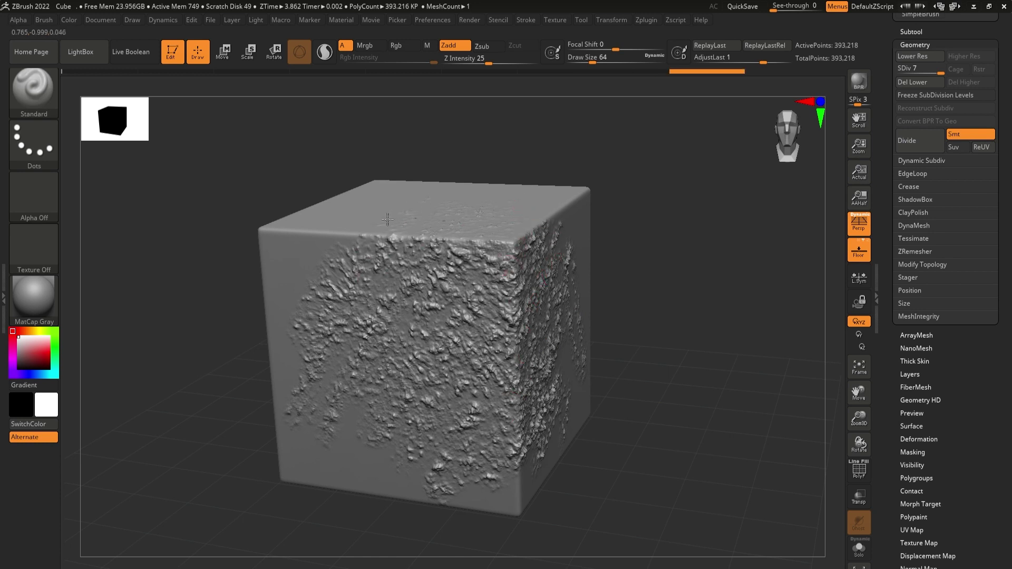
pyautogui.moveTo(324, 243)
pyautogui.mouseDown()
pyautogui.moveTo(295, 266)
pyautogui.moveTo(321, 311)
pyautogui.moveTo(345, 310)
pyautogui.mouseUp()
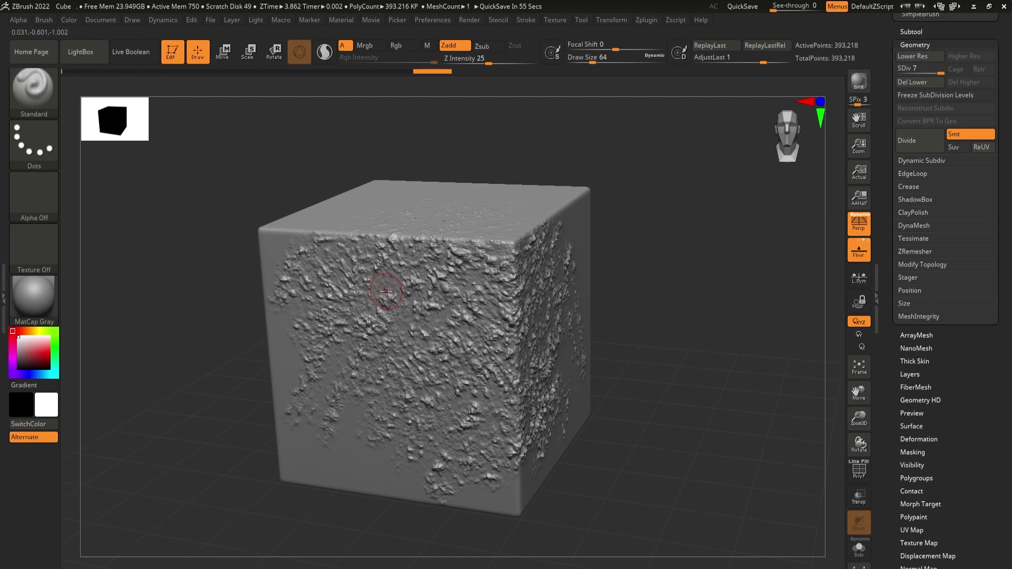
pyautogui.hotkey('ctrl', 'z')
pyautogui.hotkey('ctrl', 'z')
pyautogui.hotkey('ctrl', 'z')
pyautogui.hotkey('ctrl', 'z')
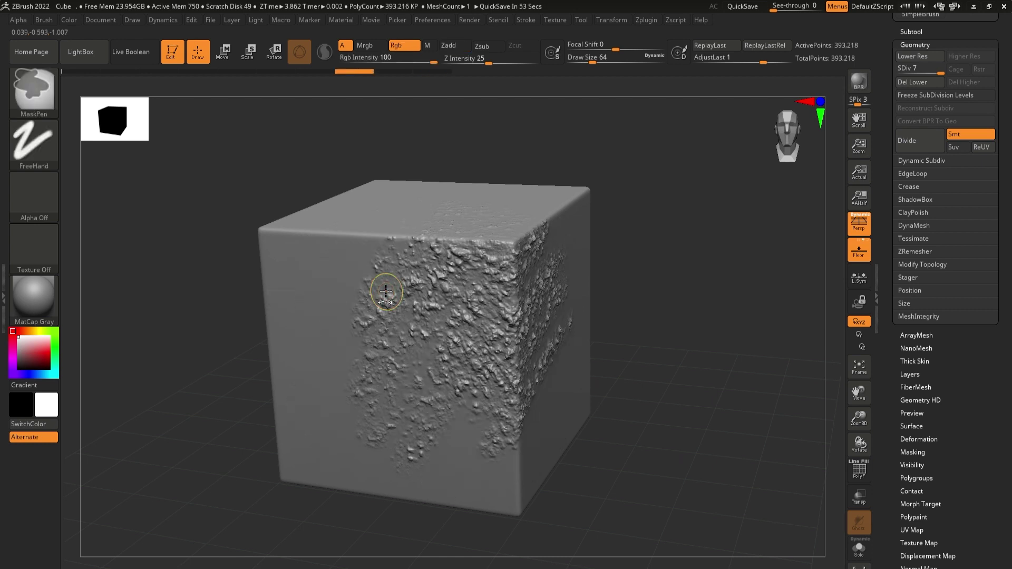
pyautogui.hotkey('ctrl', 'z')
pyautogui.hotkey('ctrl', 'z')
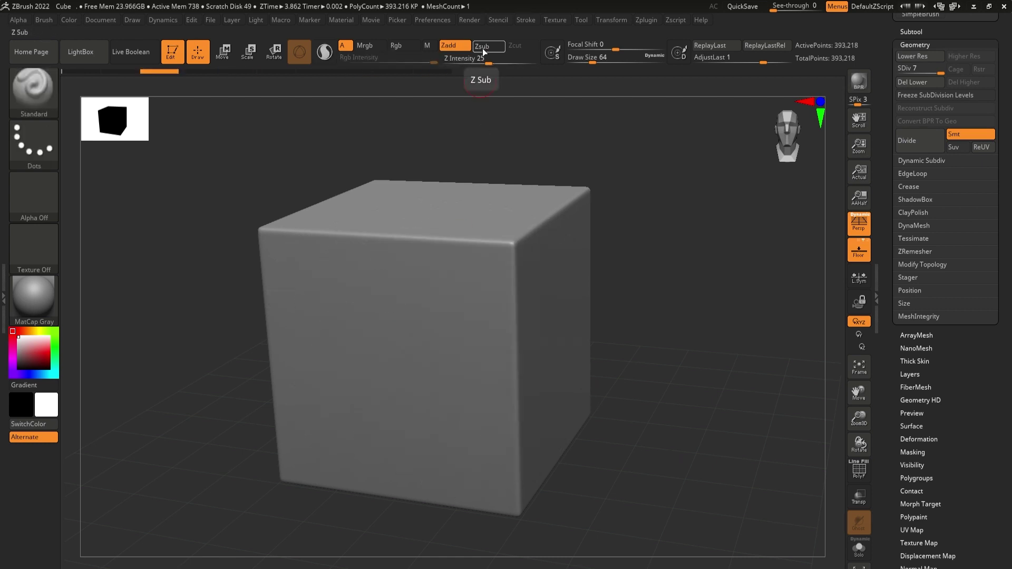
# Step: Switch the brush to Zsub, test carving the cube's front face at draw sizes 64 and about 274, and undo the strokes
pyautogui.click(483, 51)
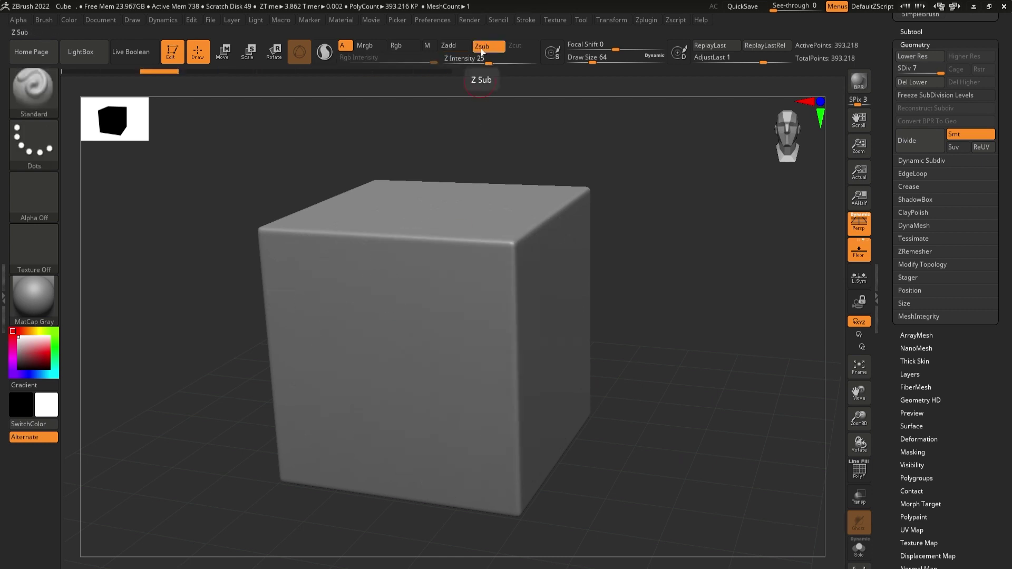
pyautogui.click(50, 22)
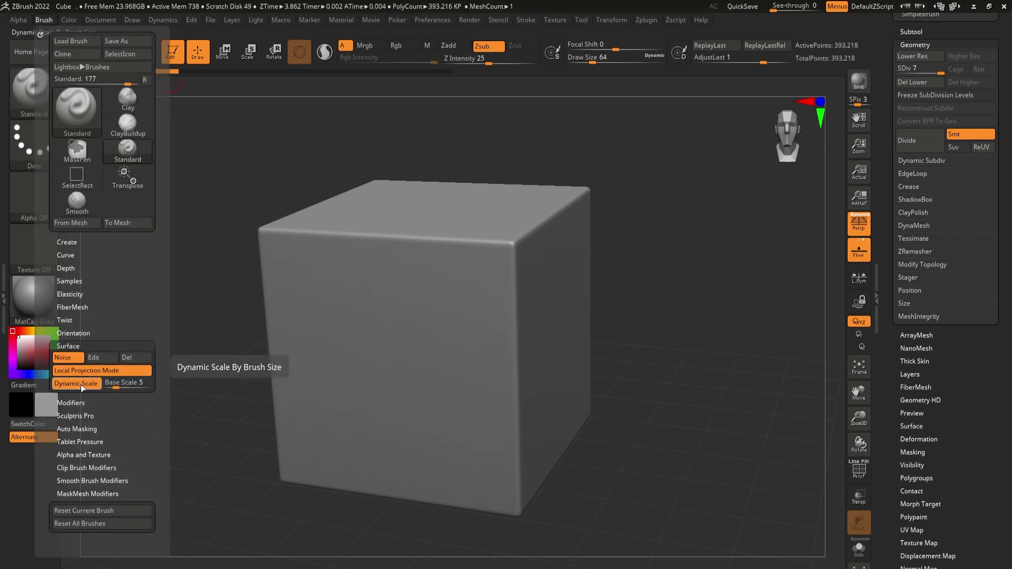
pyautogui.moveTo(396, 273)
pyautogui.mouseDown()
pyautogui.moveTo(387, 298)
pyautogui.moveTo(400, 338)
pyautogui.moveTo(403, 456)
pyautogui.moveTo(488, 400)
pyautogui.moveTo(348, 295)
pyautogui.moveTo(388, 406)
pyautogui.mouseUp()
pyautogui.moveTo(593, 57); pyautogui.dragTo(614, 57)
pyautogui.moveTo(326, 231)
pyautogui.mouseDown()
pyautogui.moveTo(295, 337)
pyautogui.moveTo(348, 395)
pyautogui.moveTo(443, 398)
pyautogui.moveTo(396, 453)
pyautogui.moveTo(458, 390)
pyautogui.moveTo(493, 379)
pyautogui.moveTo(498, 433)
pyautogui.mouseUp()
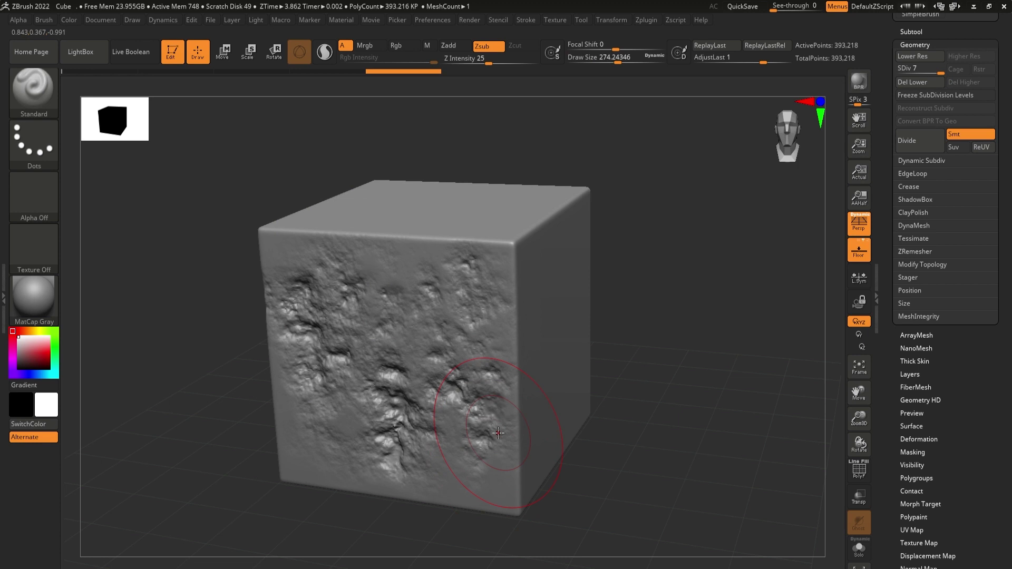
pyautogui.hotkey('ctrl', 'z')
pyautogui.hotkey('ctrl', 'z')
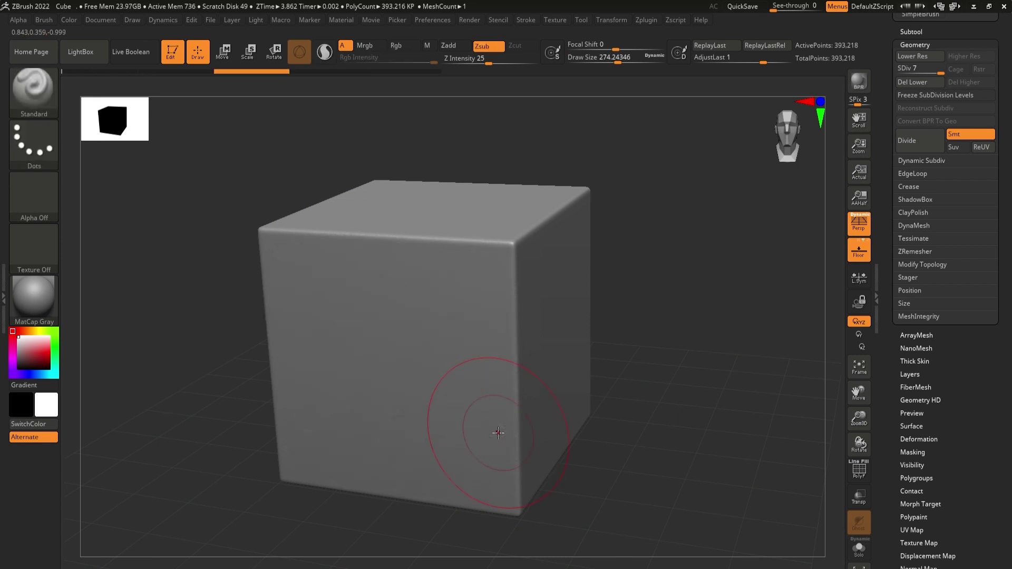
# Step: Test carving the cube's faces and edges at draw sizes of about 80 and about 239, and undo the strokes
pyautogui.moveTo(617, 62); pyautogui.dragTo(594, 58)
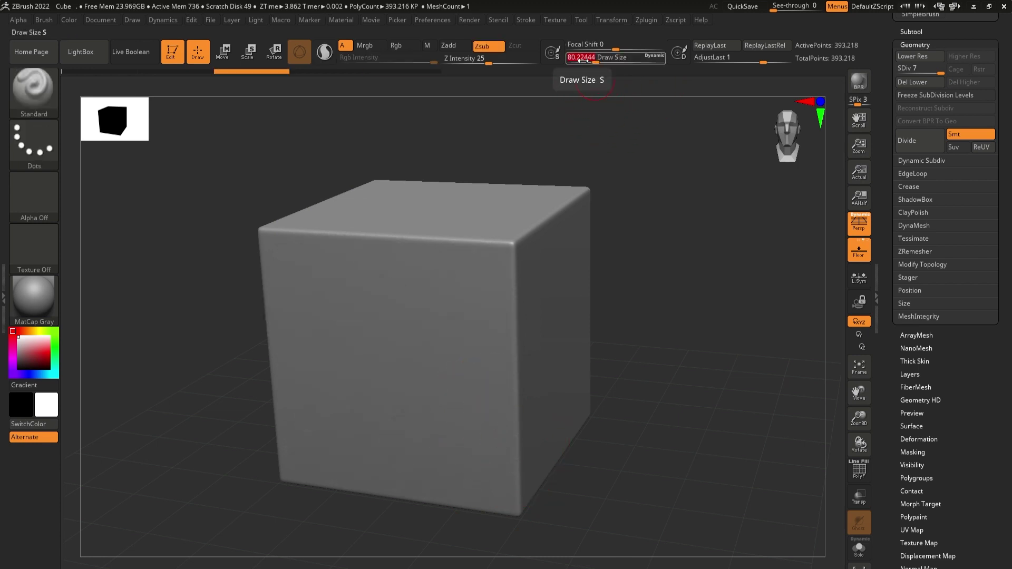
pyautogui.click(49, 23)
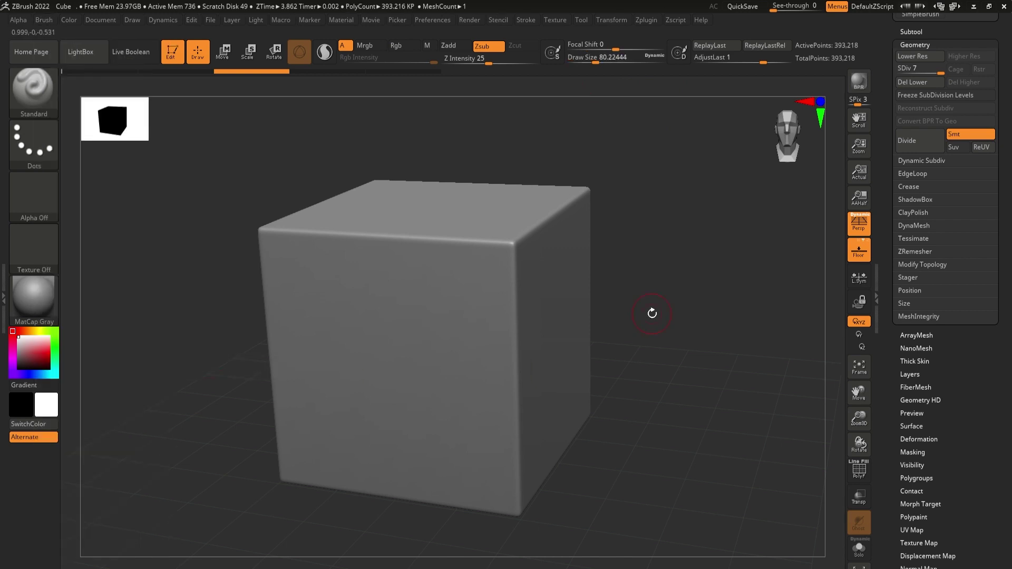
pyautogui.moveTo(348, 308)
pyautogui.mouseDown()
pyautogui.moveTo(319, 416)
pyautogui.moveTo(379, 393)
pyautogui.moveTo(426, 405)
pyautogui.moveTo(490, 451)
pyautogui.moveTo(477, 285)
pyautogui.moveTo(374, 287)
pyautogui.moveTo(464, 366)
pyautogui.moveTo(475, 360)
pyautogui.mouseUp()
pyautogui.moveTo(595, 62); pyautogui.dragTo(614, 62)
pyautogui.moveTo(317, 269)
pyautogui.mouseDown()
pyautogui.moveTo(287, 342)
pyautogui.moveTo(343, 380)
pyautogui.moveTo(291, 434)
pyautogui.moveTo(338, 427)
pyautogui.moveTo(421, 469)
pyautogui.moveTo(479, 474)
pyautogui.moveTo(441, 281)
pyautogui.moveTo(379, 390)
pyautogui.moveTo(459, 406)
pyautogui.mouseUp()
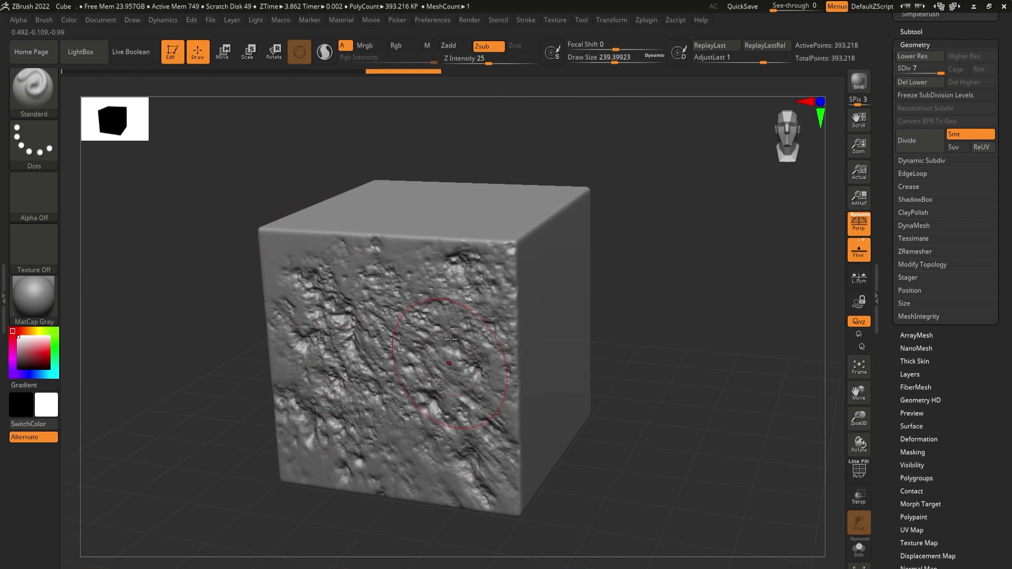
pyautogui.moveTo(512, 240)
pyautogui.mouseDown()
pyautogui.moveTo(406, 245)
pyautogui.moveTo(477, 316)
pyautogui.moveTo(532, 399)
pyautogui.moveTo(520, 432)
pyautogui.moveTo(508, 305)
pyautogui.moveTo(545, 287)
pyautogui.mouseUp()
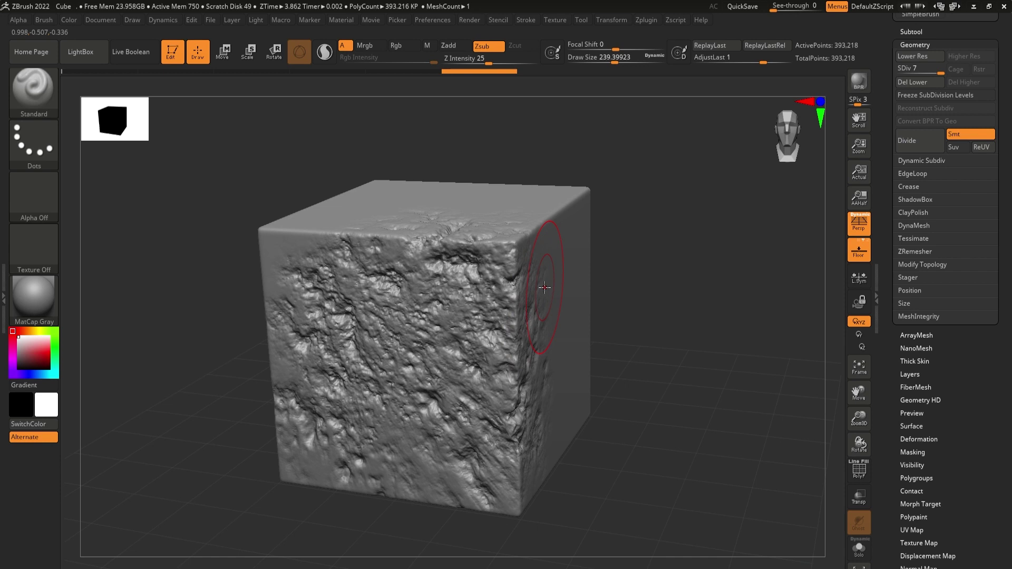
pyautogui.click(44, 21)
pyautogui.hotkey('ctrl', 'z')
pyautogui.hotkey('ctrl', 'z')
pyautogui.hotkey('ctrl', 'z')
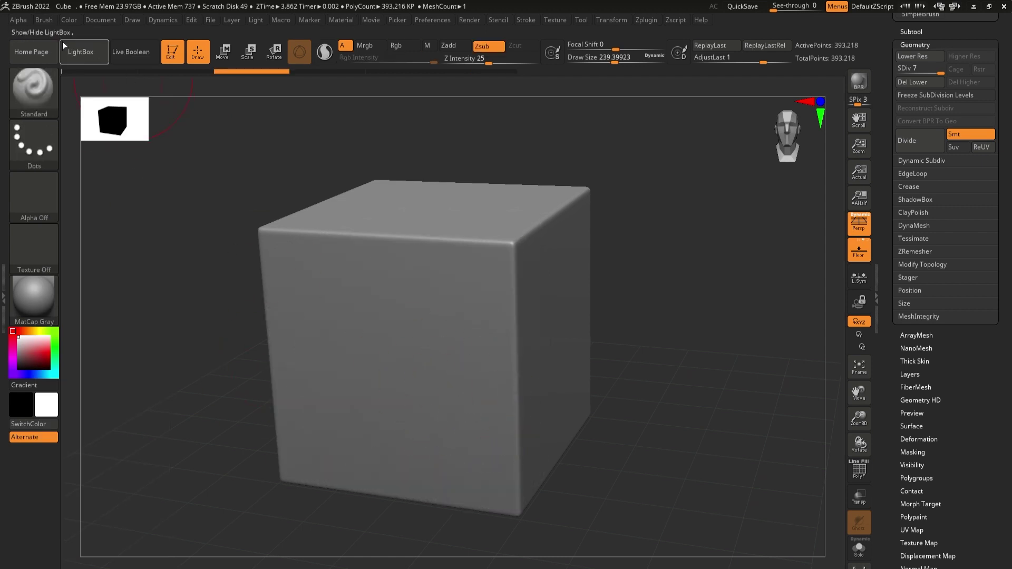
# Step: Try a noise Base Scale of about 0.42 with a stroke over the cube's front face, and undo the stroke
pyautogui.click(45, 20)
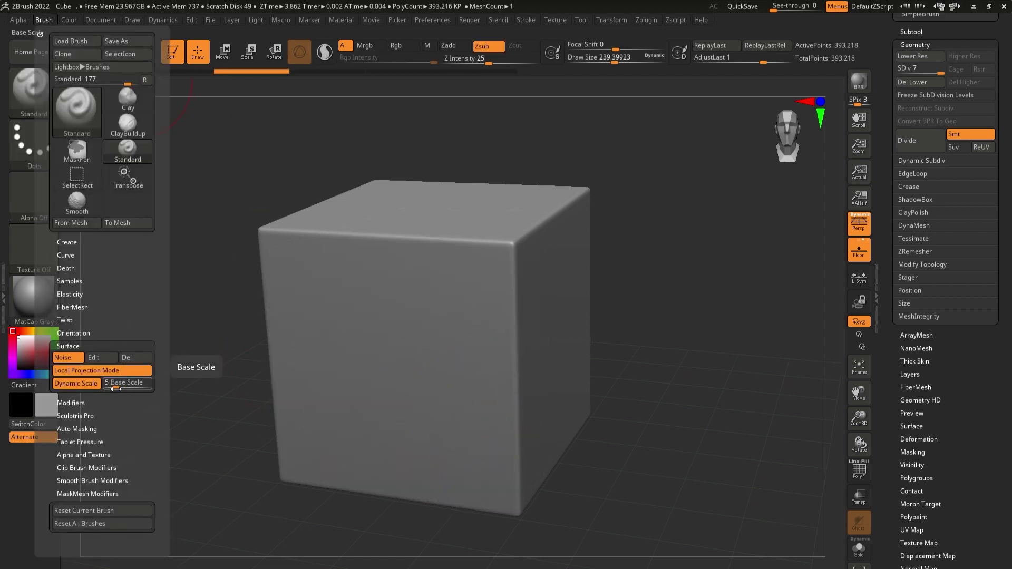
pyautogui.moveTo(118, 388); pyautogui.dragTo(115, 388)
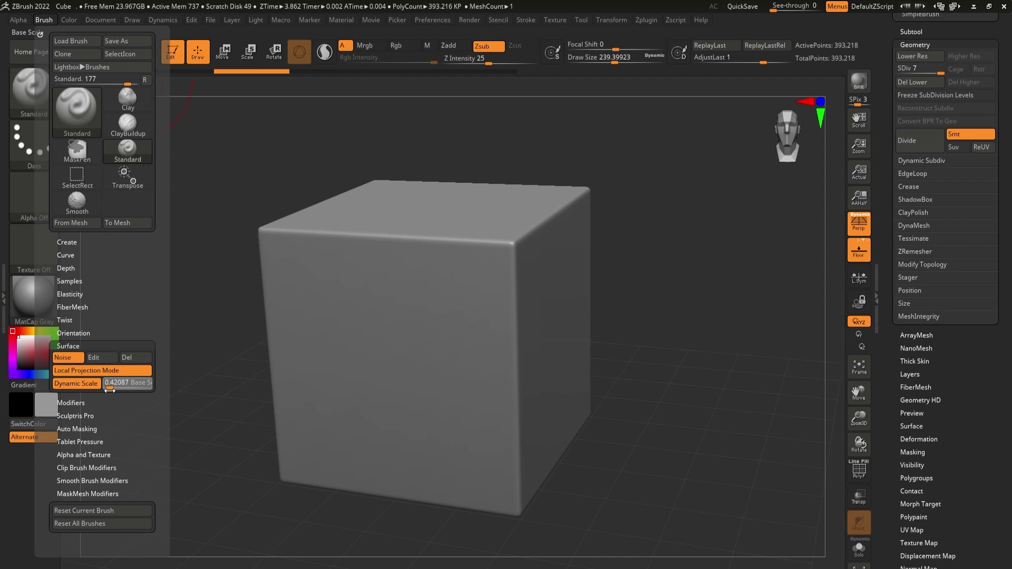
pyautogui.moveTo(269, 382)
pyautogui.mouseDown()
pyautogui.moveTo(364, 296)
pyautogui.moveTo(375, 259)
pyautogui.moveTo(415, 288)
pyautogui.moveTo(466, 472)
pyautogui.moveTo(529, 316)
pyautogui.moveTo(448, 247)
pyautogui.moveTo(358, 250)
pyautogui.moveTo(377, 237)
pyautogui.moveTo(364, 270)
pyautogui.mouseUp()
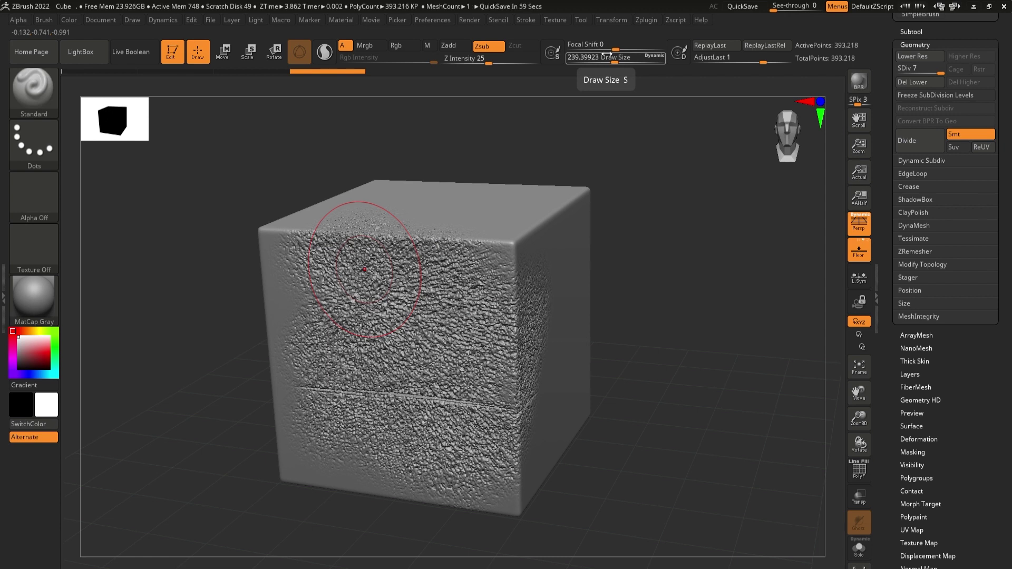
pyautogui.hotkey('ctrl', 'z')
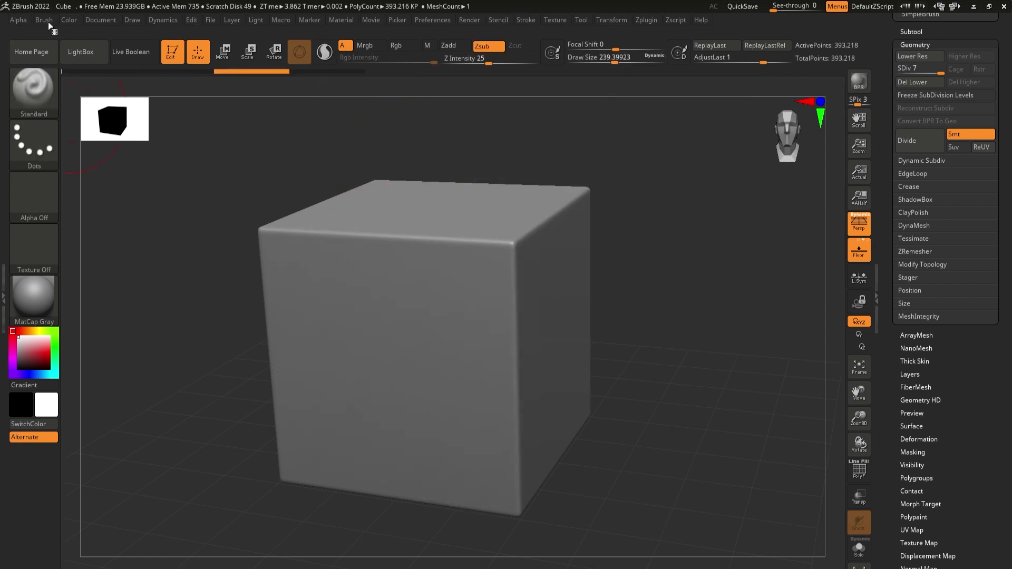
# Step: Set the noise Base Scale to about 38 and carve broad strokes across the cube's front face and front vertical edge
pyautogui.click(45, 21)
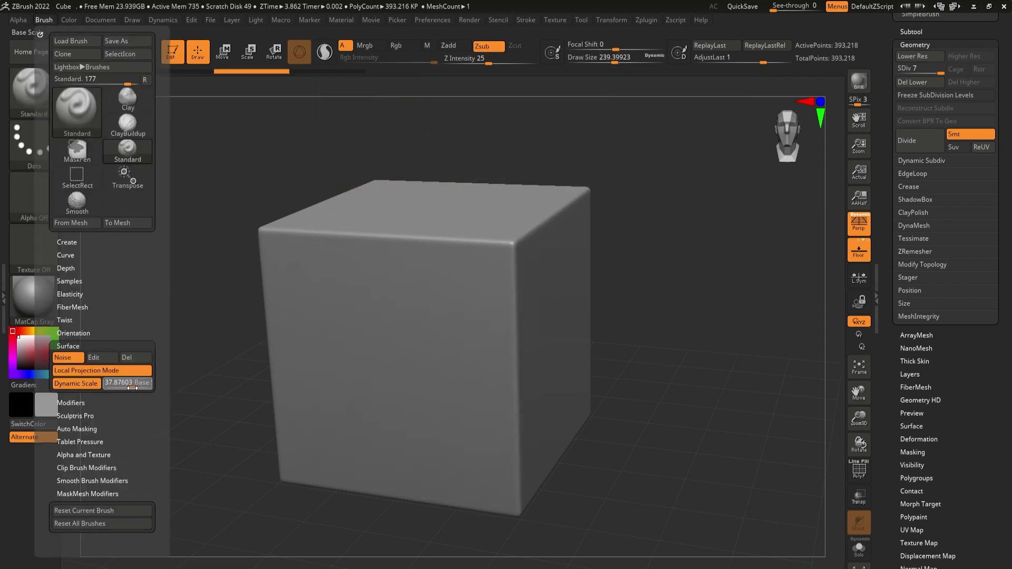
pyautogui.moveTo(129, 389); pyautogui.dragTo(128, 389)
pyautogui.moveTo(364, 296)
pyautogui.mouseDown()
pyautogui.moveTo(358, 448)
pyautogui.moveTo(400, 474)
pyautogui.moveTo(469, 471)
pyautogui.mouseUp()
pyautogui.moveTo(524, 446)
pyautogui.mouseDown()
pyautogui.moveTo(538, 237)
pyautogui.moveTo(474, 280)
pyautogui.moveTo(347, 295)
pyautogui.moveTo(317, 244)
pyautogui.moveTo(316, 383)
pyautogui.mouseUp()
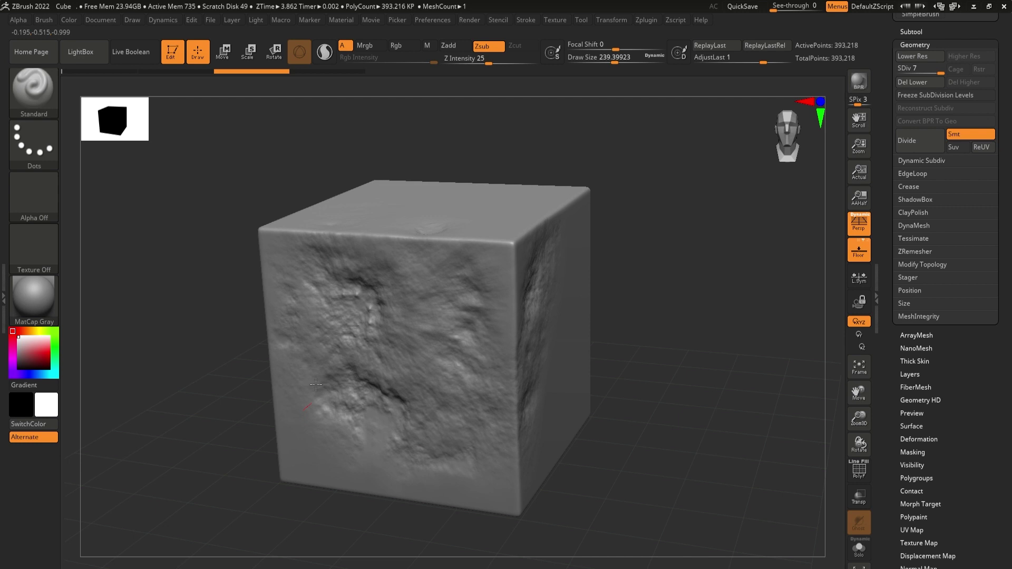
pyautogui.moveTo(374, 467); pyautogui.dragTo(473, 314)
# Step: Reduce the draw size to about 140 and carve additional noise detail into the cube's front face
pyautogui.press('s')
pyautogui.moveTo(615, 57); pyautogui.dragTo(604, 57)
pyautogui.moveTo(470, 283); pyautogui.dragTo(393, 337)
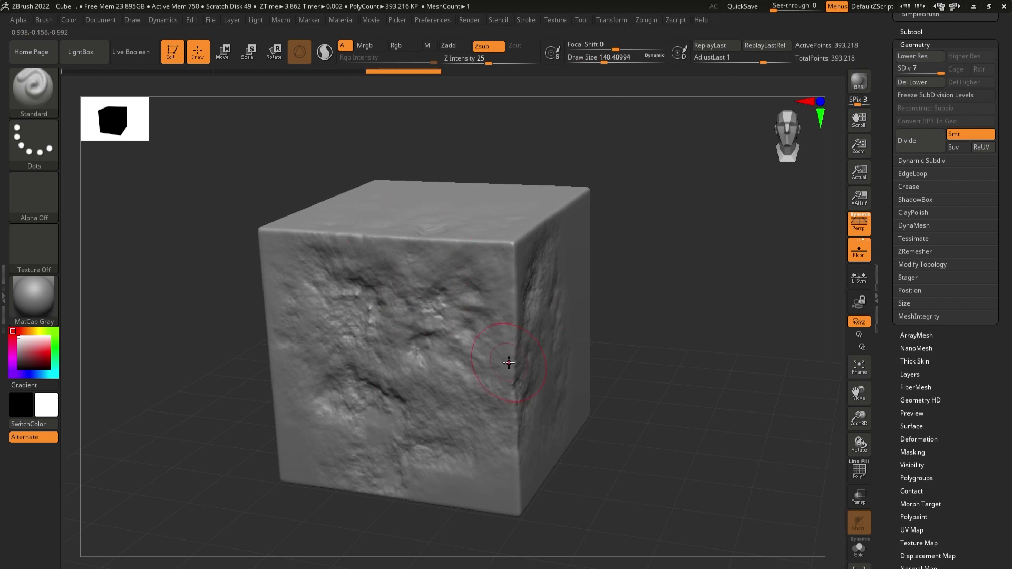
pyautogui.click(48, 21)
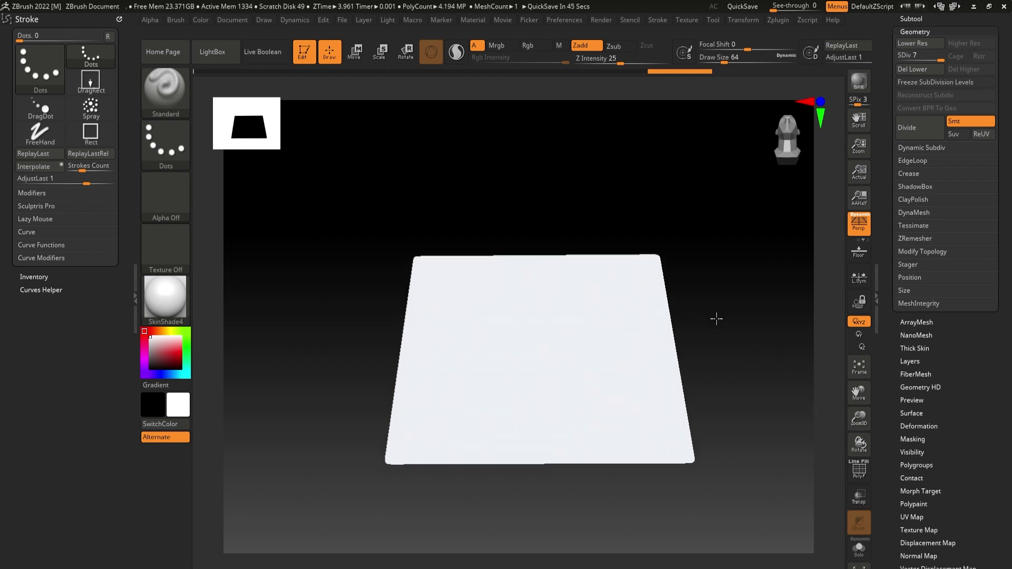
# Step: Sculpt a Standard brush stroke down the left side of the flat plane and change its material to MatCap Gray
pyautogui.scroll(2, 716, 331)
pyautogui.scroll(3, 716, 331)
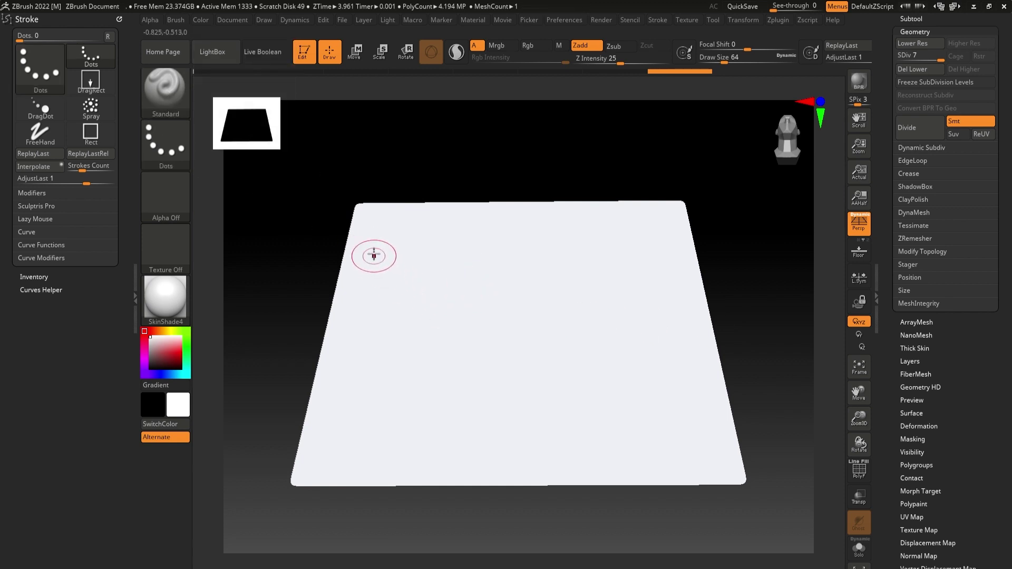
pyautogui.moveTo(395, 228); pyautogui.dragTo(363, 374)
pyautogui.moveTo(759, 285)
pyautogui.mouseDown()
pyautogui.moveTo(774, 296)
pyautogui.moveTo(774, 287)
pyautogui.moveTo(774, 314)
pyautogui.moveTo(752, 311)
pyautogui.mouseUp()
pyautogui.click(174, 301)
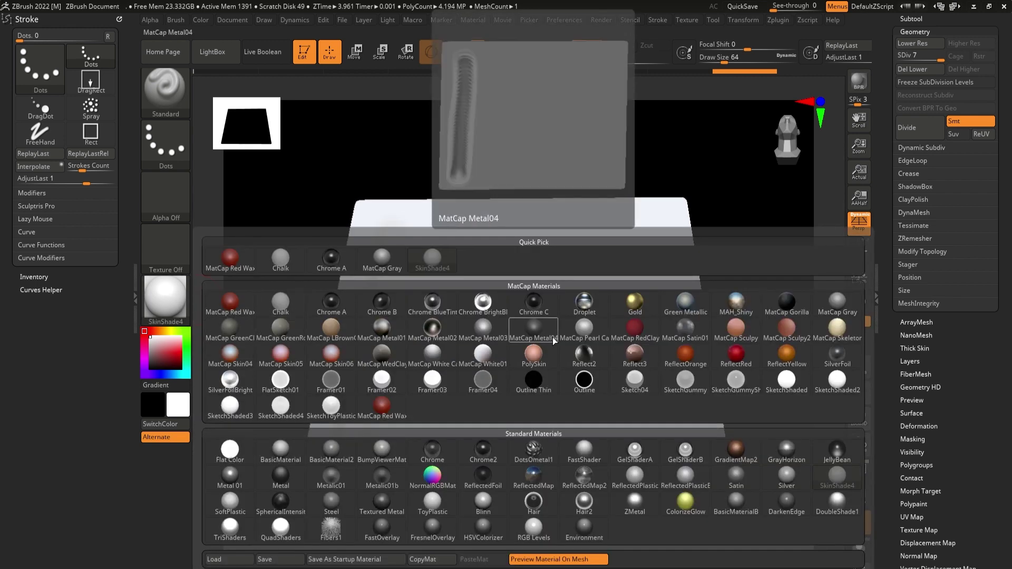
pyautogui.click(847, 309)
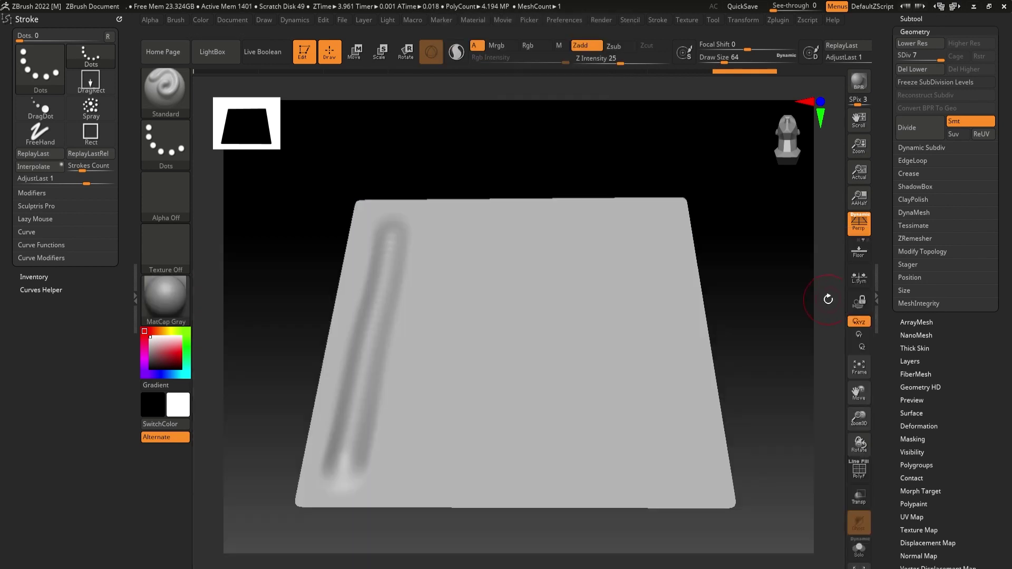
# Step: Undo the stroke on the plane and sculpt a replacement down the same side at Z Intensity 25
pyautogui.hotkey('ctrl', 'z')
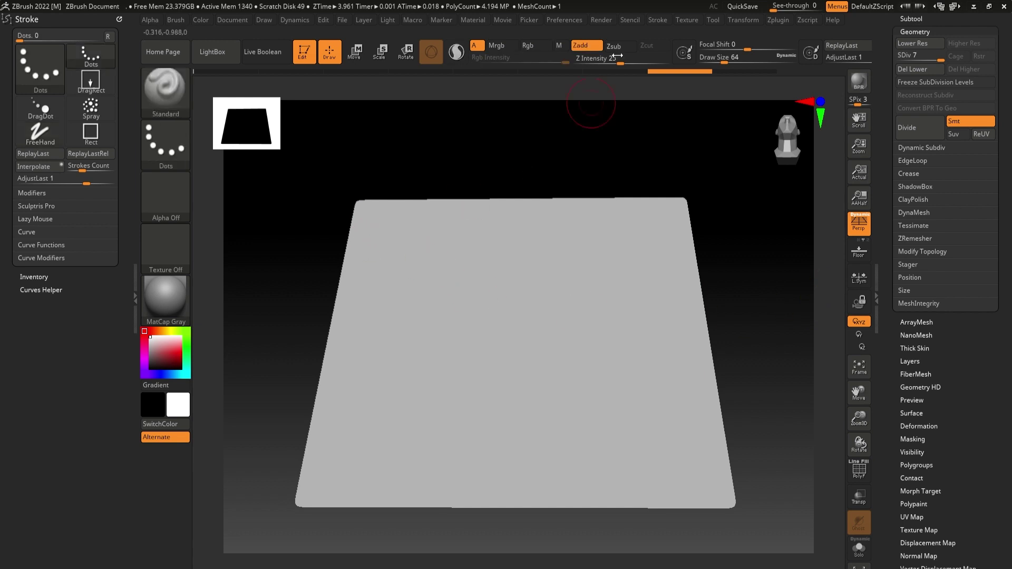
pyautogui.moveTo(388, 230); pyautogui.dragTo(340, 482)
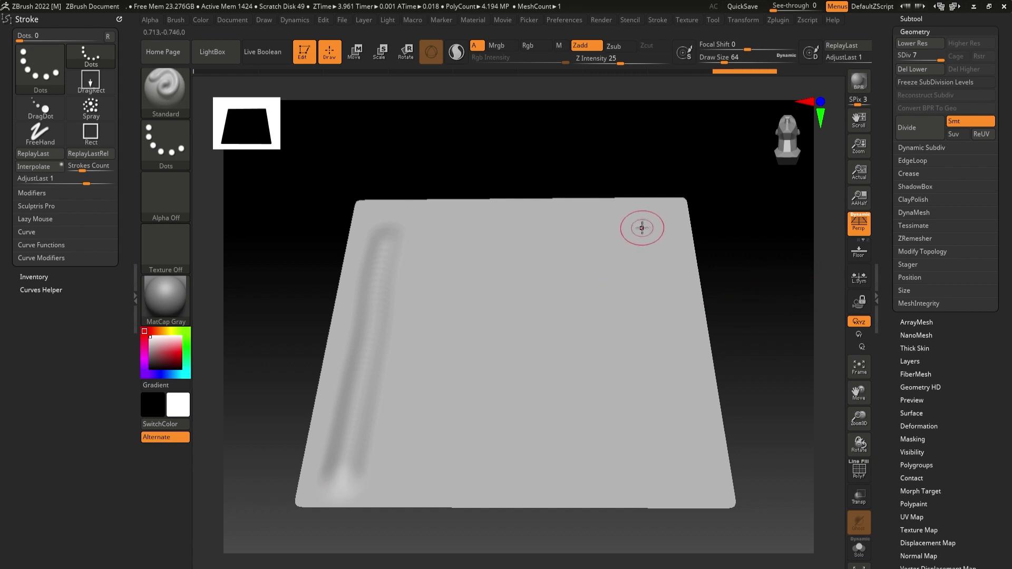
# Step: Sculpt a wavy stroke down the plane's right side, set Strokes Count to 4 and interpolate between the two strokes
pyautogui.moveTo(645, 227)
pyautogui.mouseDown()
pyautogui.moveTo(594, 271)
pyautogui.moveTo(657, 330)
pyautogui.moveTo(569, 373)
pyautogui.moveTo(677, 444)
pyautogui.moveTo(698, 483)
pyautogui.moveTo(579, 464)
pyautogui.mouseUp()
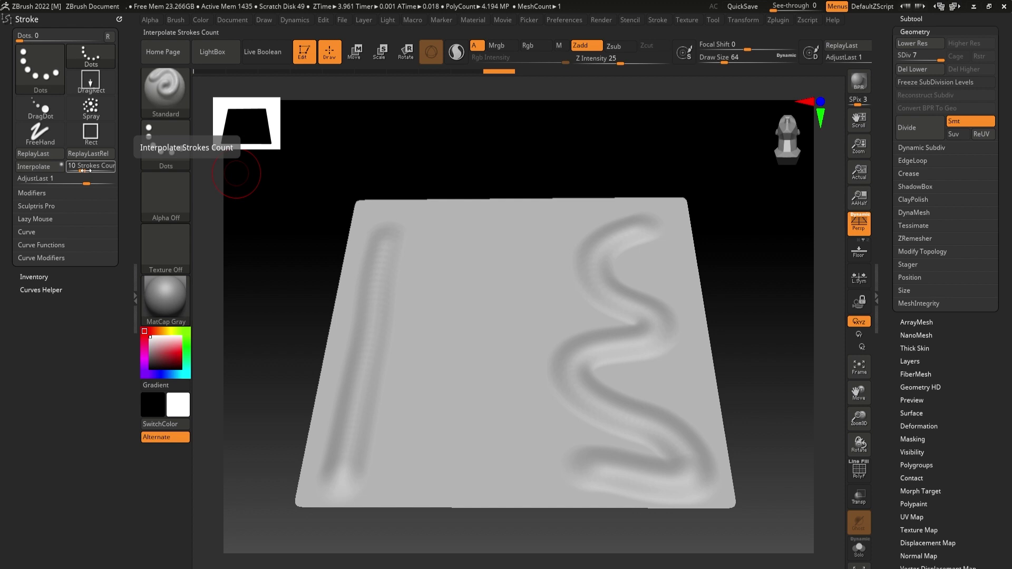
pyautogui.moveTo(84, 171); pyautogui.dragTo(80, 172)
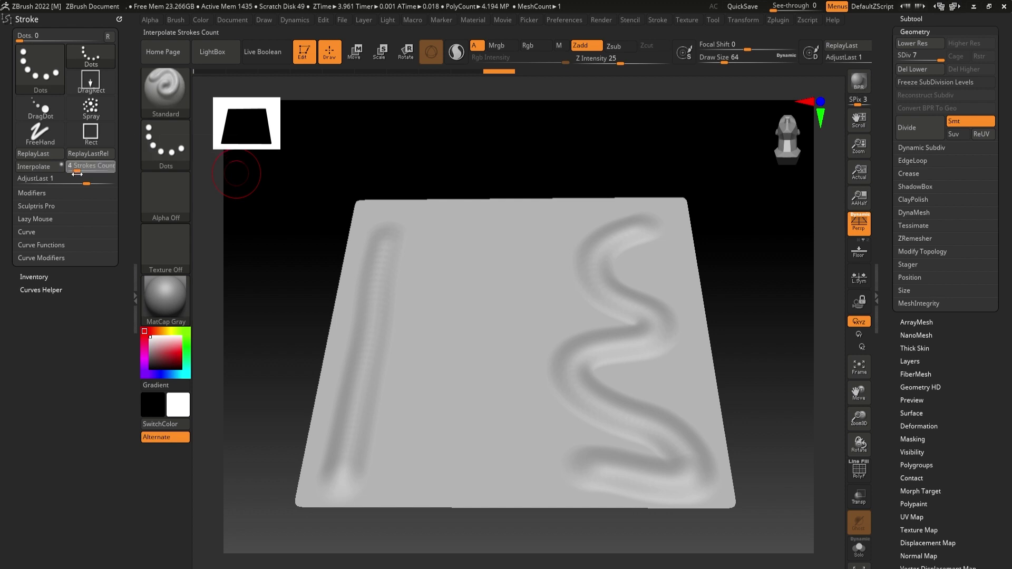
pyautogui.click(77, 169)
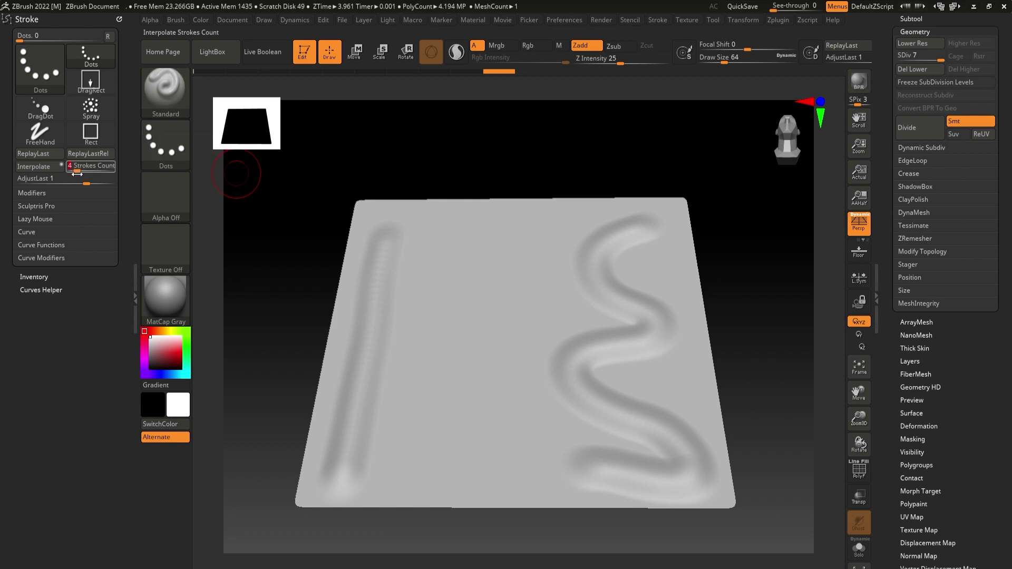
pyautogui.click(37, 166)
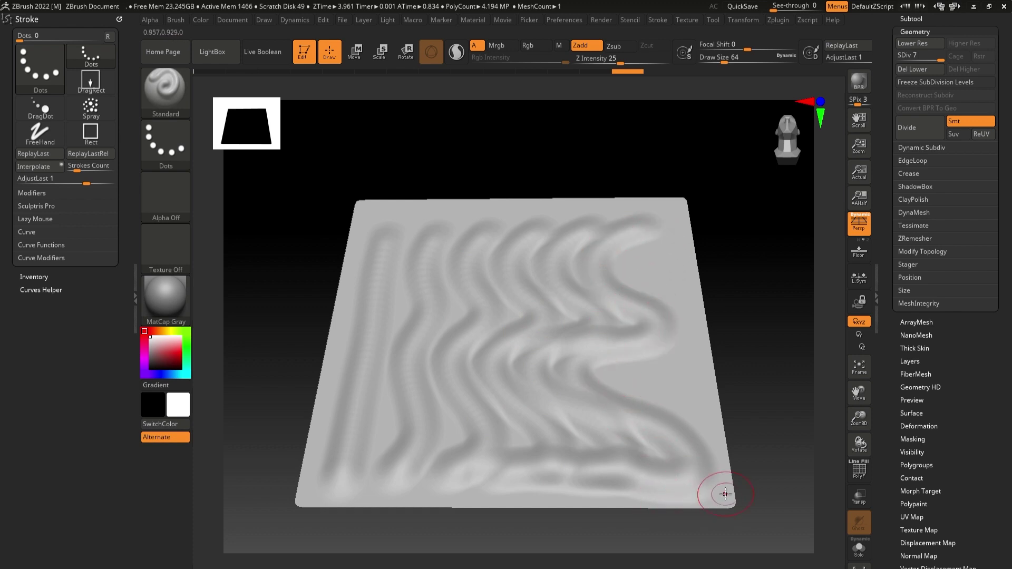
# Step: Undo the wavy and interpolated strokes, sculpt a straight stroke down the plane's right side and interpolate
pyautogui.hotkey('ctrl', 'z')
pyautogui.hotkey('ctrl', 'z')
pyautogui.hotkey('ctrl', 'z')
pyautogui.hotkey('ctrl', 'z')
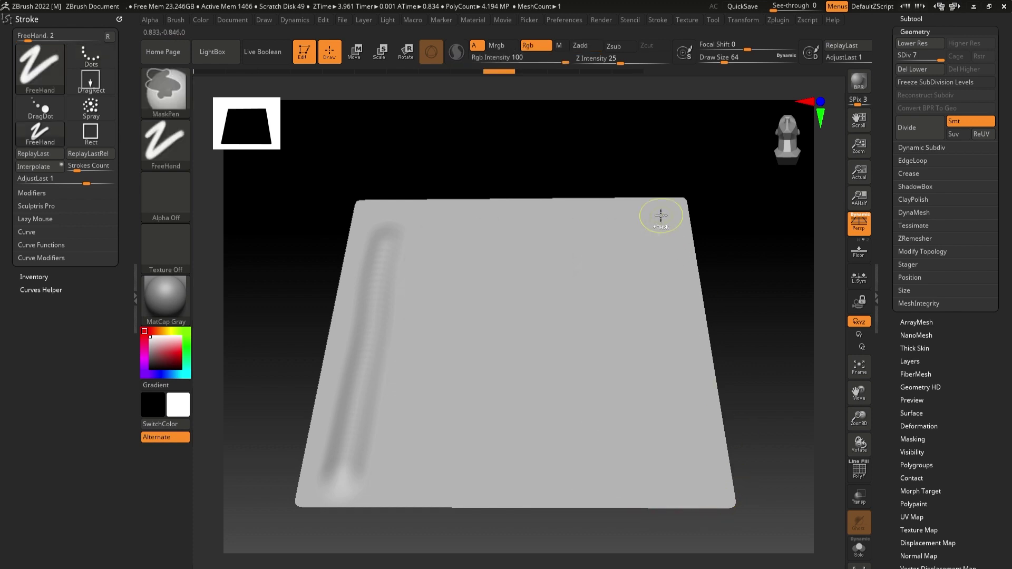
pyautogui.moveTo(653, 228); pyautogui.dragTo(683, 479)
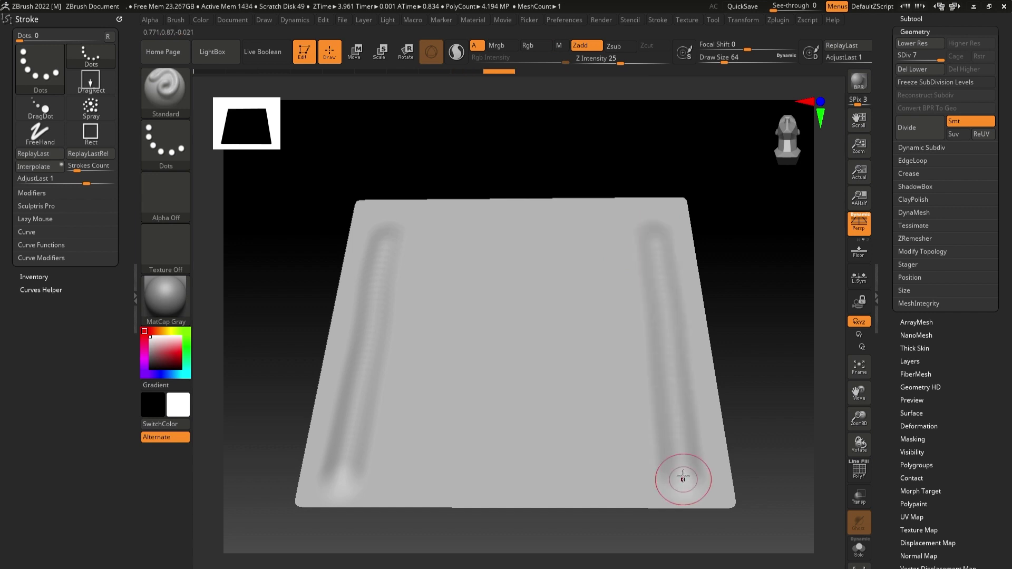
pyautogui.click(41, 169)
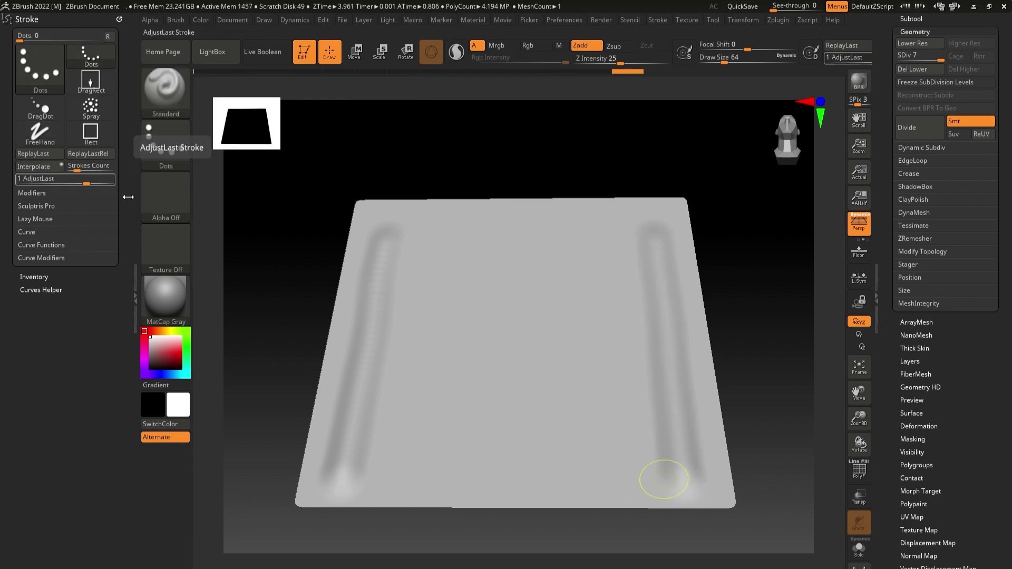
# Step: Undo the last strokes, sculpt a fresh straight stroke along each side of the plane and interpolate between them
pyautogui.hotkey('ctrl', 'z')
pyautogui.hotkey('ctrl', 'z')
pyautogui.moveTo(388, 248); pyautogui.dragTo(383, 477)
pyautogui.moveTo(653, 231); pyautogui.dragTo(686, 464)
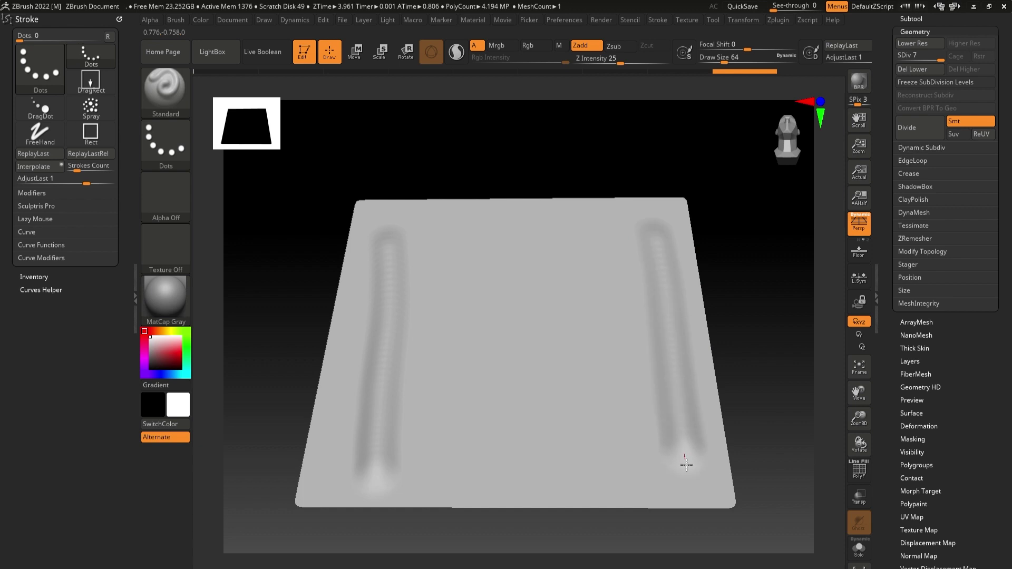
pyautogui.click(42, 167)
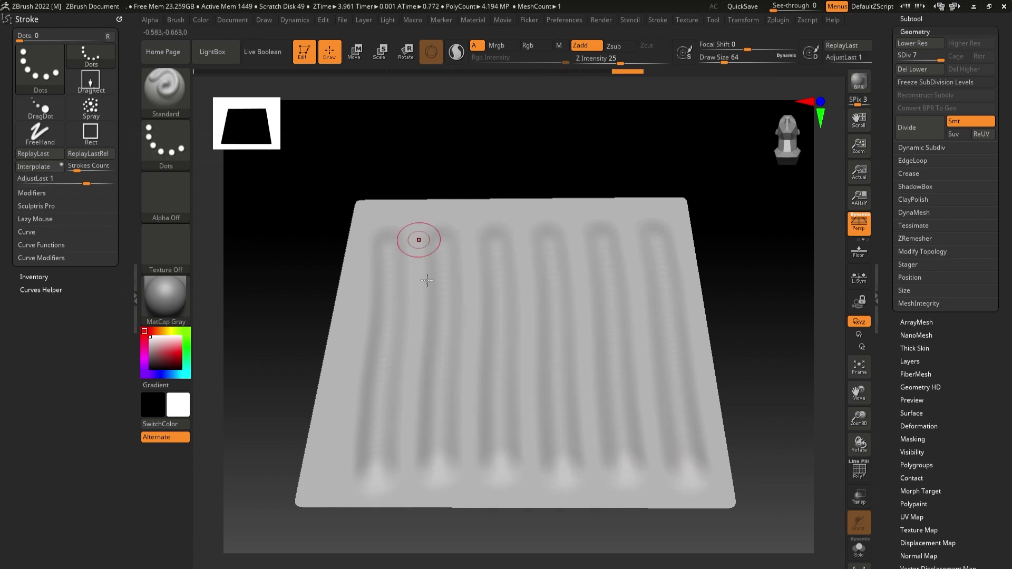
# Step: Undo the stroke set, sculpt a straight stroke and an opposite curved stroke on the plane, and interpolate between them
pyautogui.press('ctrl')
pyautogui.hotkey('ctrl', 'z')
pyautogui.hotkey('ctrl', 'z')
pyautogui.hotkey('ctrl', 'z')
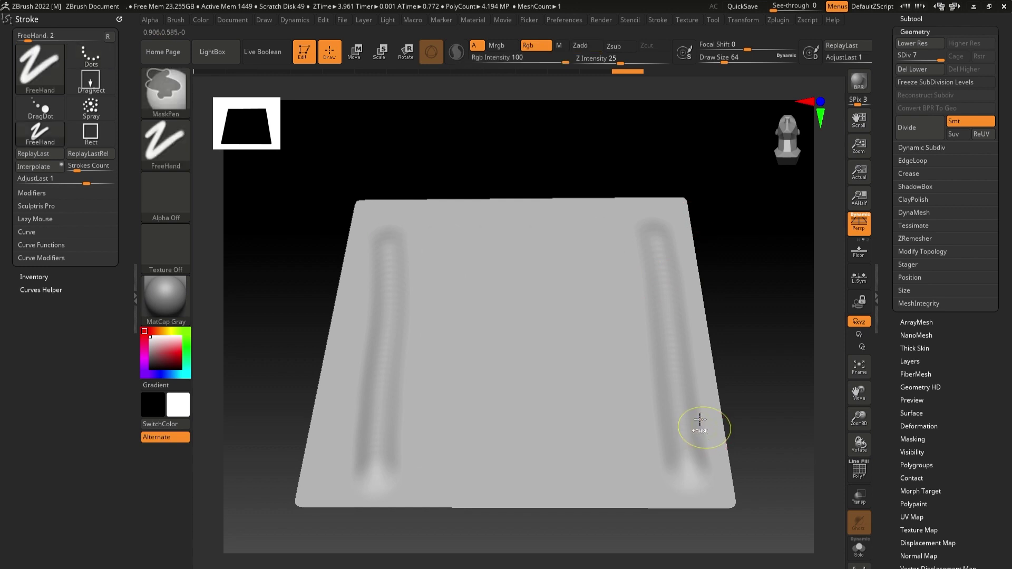
pyautogui.moveTo(381, 226); pyautogui.dragTo(347, 465)
pyautogui.moveTo(614, 226)
pyautogui.mouseDown()
pyautogui.moveTo(661, 317)
pyautogui.moveTo(621, 465)
pyautogui.mouseUp()
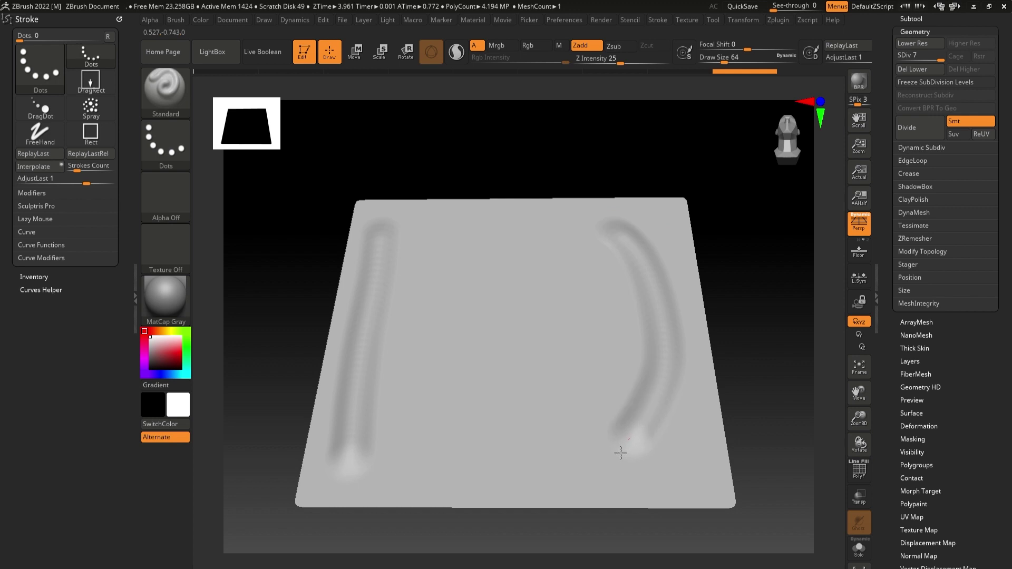
pyautogui.click(38, 167)
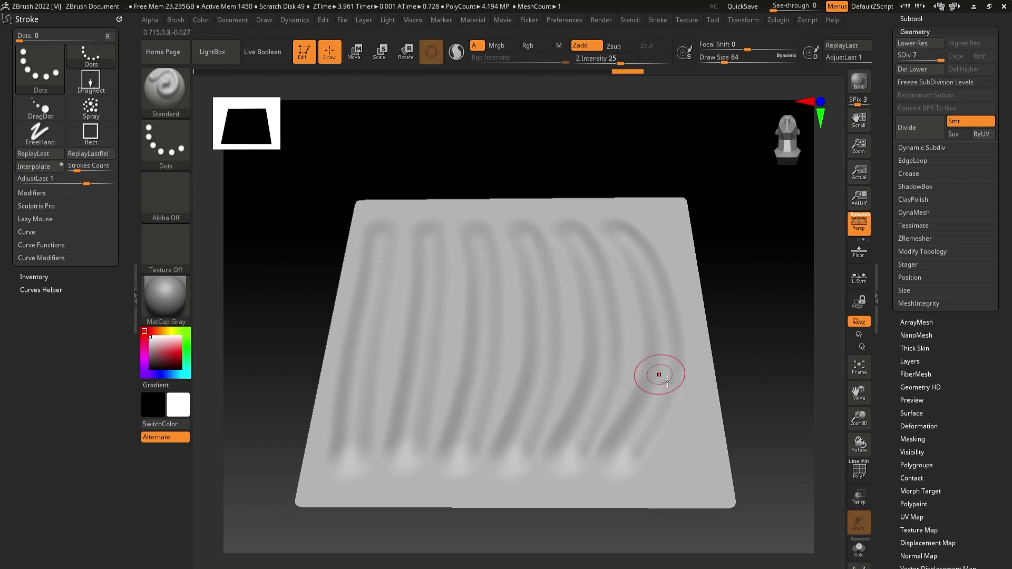
pyautogui.moveTo(752, 344)
pyautogui.mouseDown()
pyautogui.moveTo(752, 301)
pyautogui.moveTo(757, 338)
pyautogui.moveTo(779, 332)
pyautogui.moveTo(750, 332)
pyautogui.moveTo(770, 325)
pyautogui.mouseUp()
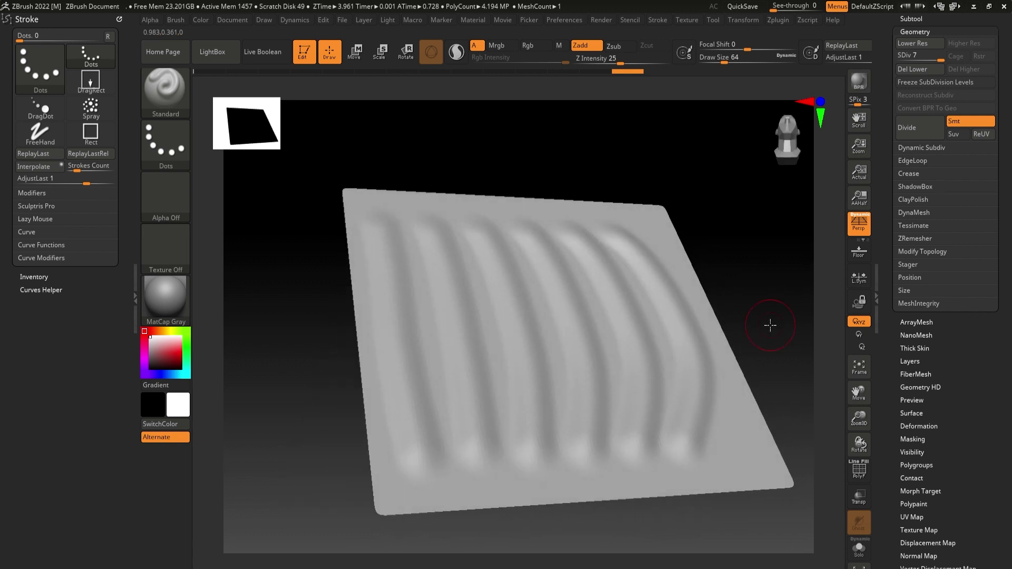
# Step: Undo all the sculpted and interpolated strokes to clear the plane
pyautogui.hotkey('ctrl', 'z')
pyautogui.hotkey('ctrl', 'z')
pyautogui.hotkey('ctrl', 'z')
pyautogui.hotkey('ctrl', 'z')
pyautogui.hotkey('ctrl', 'z')
pyautogui.hotkey('ctrl', 'z')
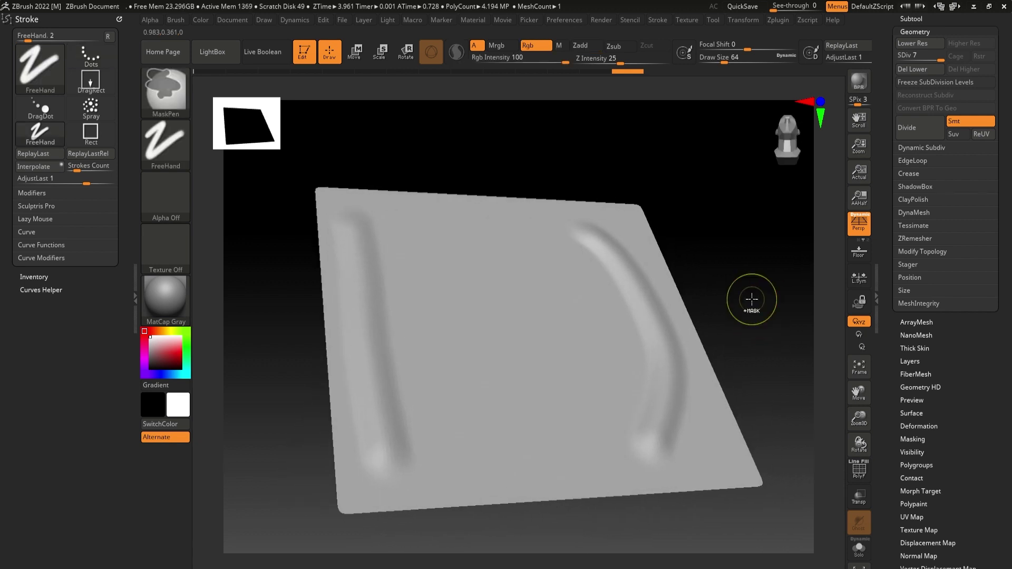
pyautogui.hotkey('ctrl', 'z')
pyautogui.hotkey('ctrl', 'z')
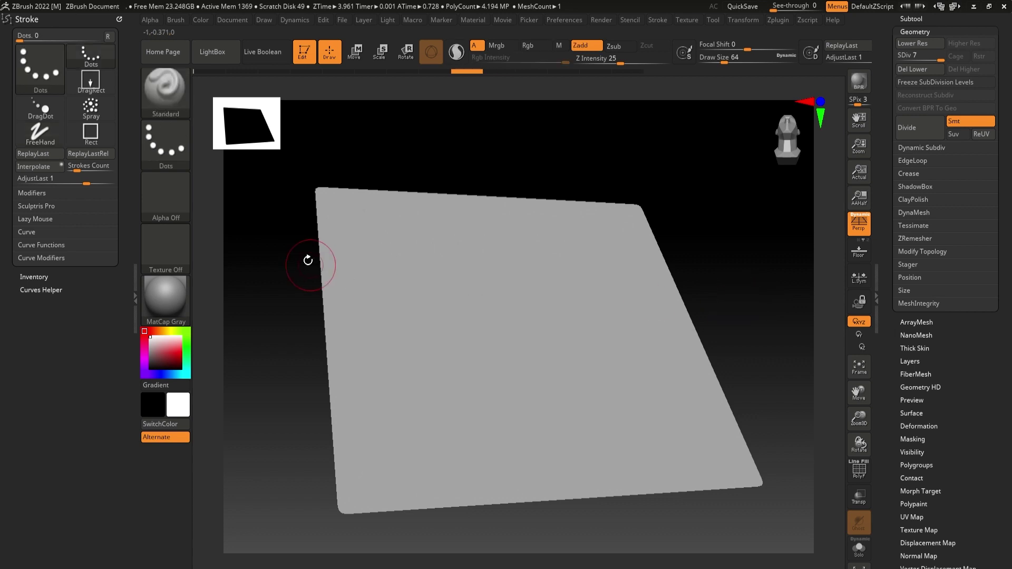
# Step: Change the material to SkinShade4, enable Rgb and sculpt a red stroke down the plane's left side
pyautogui.click(163, 304)
pyautogui.click(447, 256)
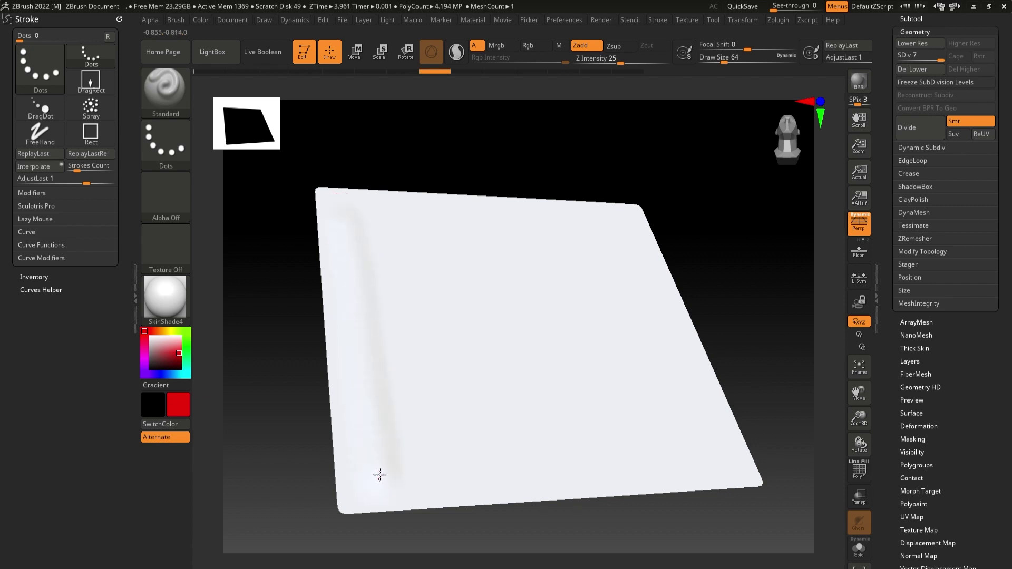
pyautogui.hotkey('ctrl', 'z')
pyautogui.click(527, 46)
pyautogui.moveTo(350, 217); pyautogui.dragTo(380, 477)
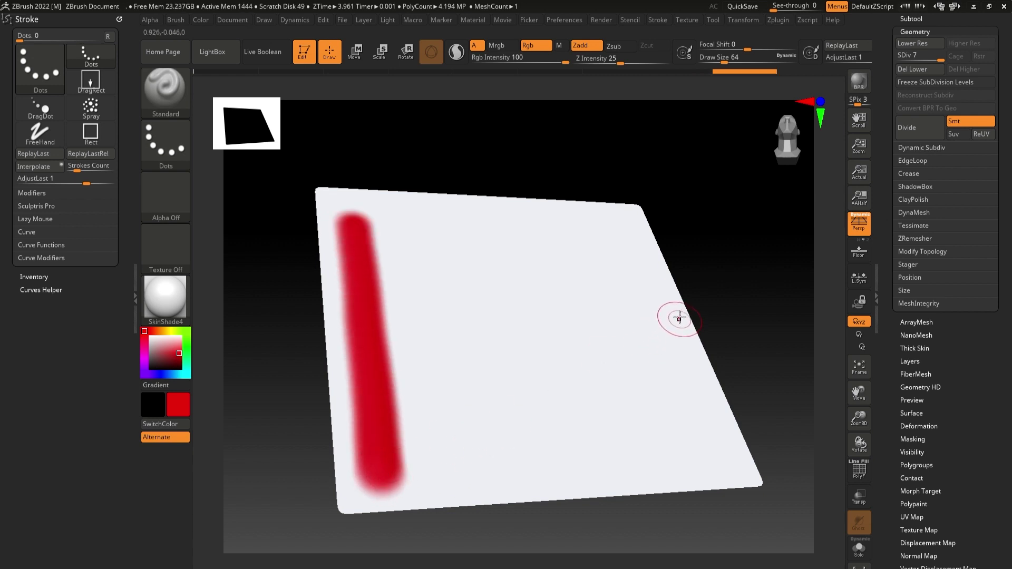
# Step: Sculpt a bright green curved stroke down the plane's right side and interpolate between the red and green strokes
pyautogui.click(185, 331)
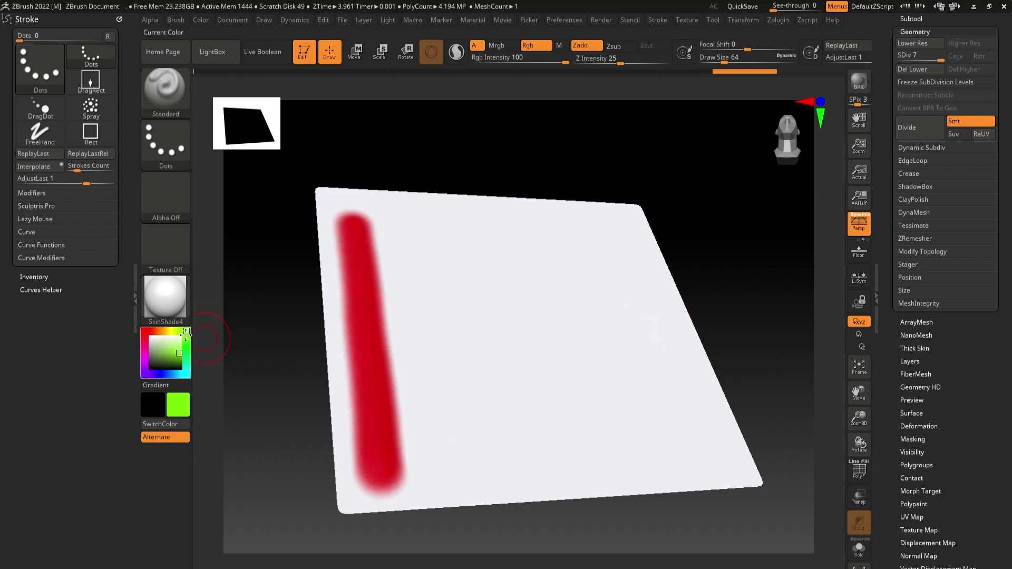
pyautogui.moveTo(568, 225)
pyautogui.mouseDown()
pyautogui.moveTo(639, 294)
pyautogui.moveTo(659, 433)
pyautogui.moveTo(648, 472)
pyautogui.mouseUp()
pyautogui.moveTo(791, 312)
pyautogui.mouseDown()
pyautogui.moveTo(748, 296)
pyautogui.moveTo(775, 301)
pyautogui.mouseUp()
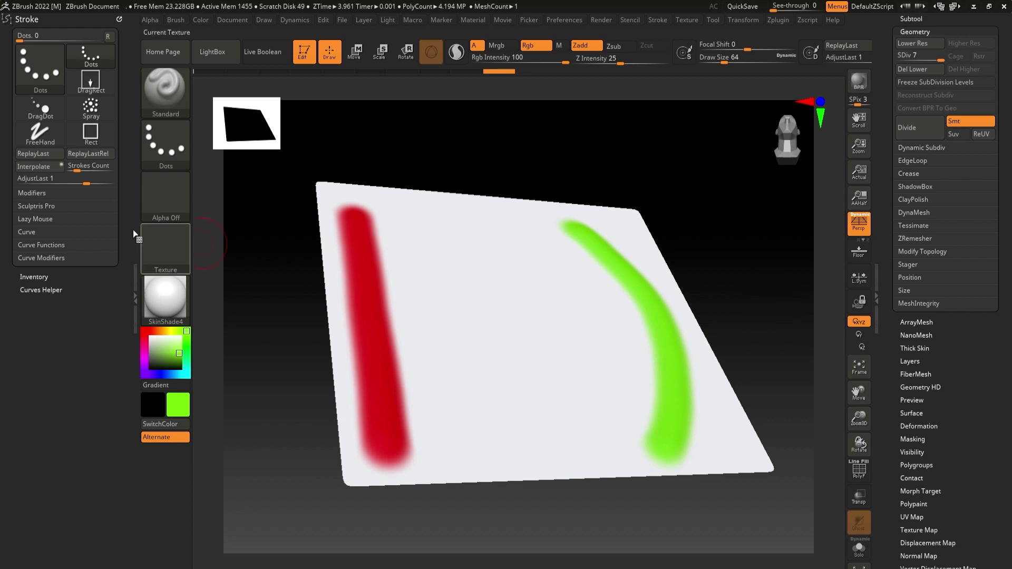
pyautogui.click(38, 167)
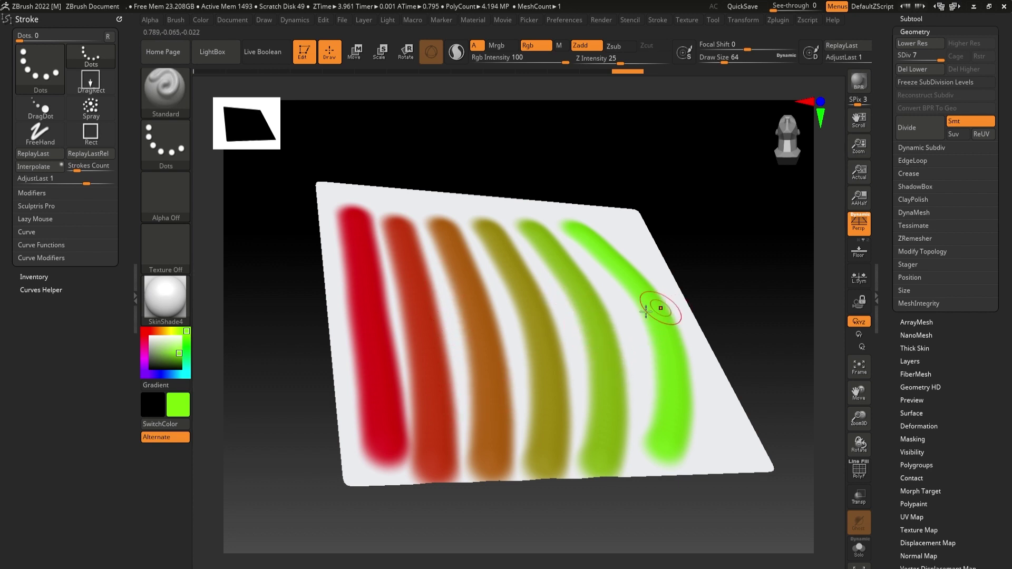
pyautogui.moveTo(618, 319)
pyautogui.mouseDown(button='right')
pyautogui.moveTo(729, 255)
pyautogui.moveTo(738, 275)
pyautogui.moveTo(707, 277)
pyautogui.moveTo(643, 361)
pyautogui.moveTo(648, 377)
pyautogui.moveTo(725, 274)
pyautogui.mouseUp(button='right')
# Step: Undo the coloured strokes, pick purple as the colour and sculpt a stroke down the plane's left side
pyautogui.press('ctrl')
pyautogui.hotkey('ctrl', 'z')
pyautogui.hotkey('ctrl', 'z')
pyautogui.hotkey('ctrl', 'z')
pyautogui.hotkey('ctrl', 'z')
pyautogui.hotkey('ctrl', 'z')
pyautogui.hotkey('ctrl', 'z')
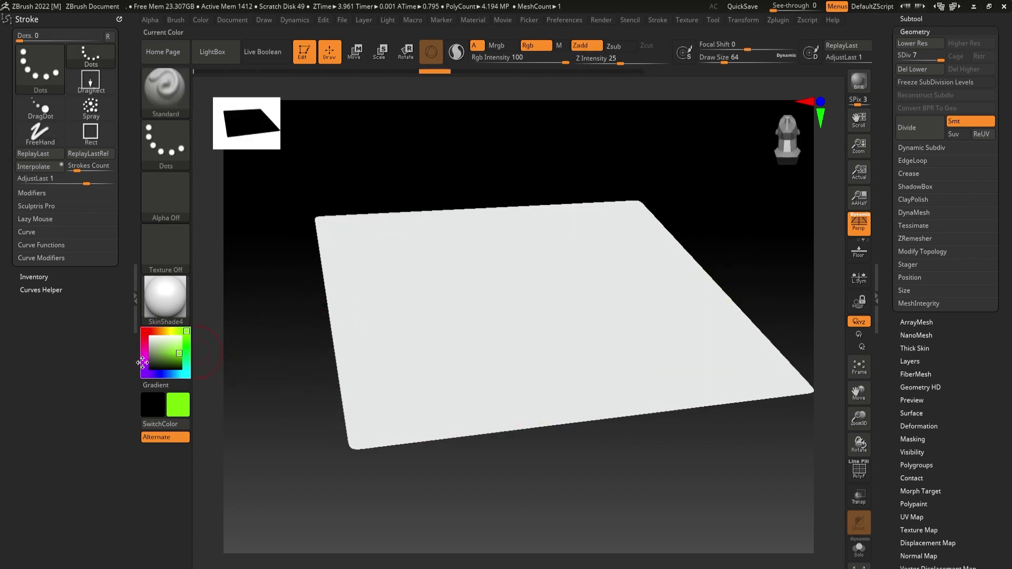
pyautogui.moveTo(145, 358); pyautogui.dragTo(142, 361)
pyautogui.moveTo(348, 241); pyautogui.dragTo(379, 423)
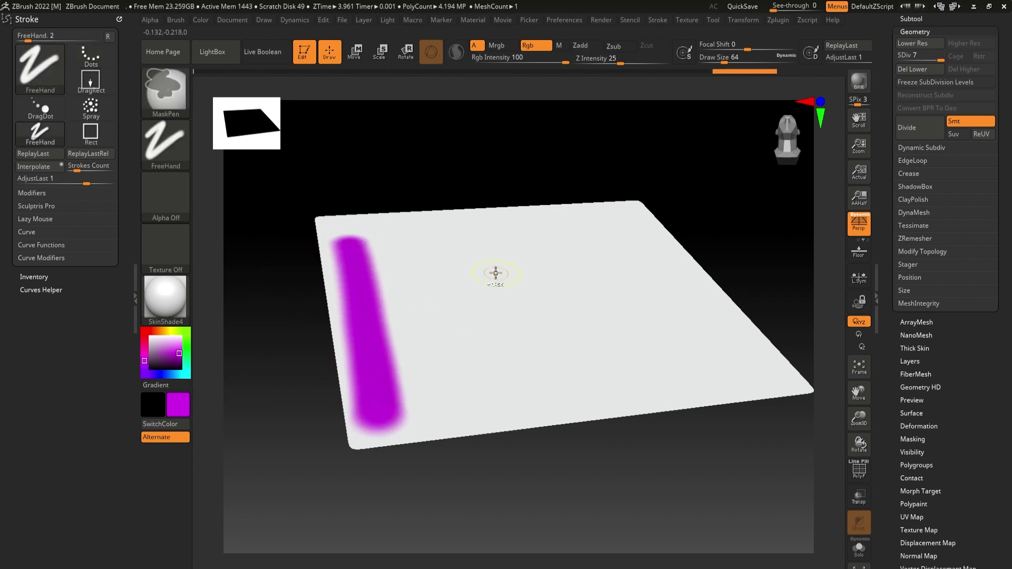
# Step: Undo the purple stroke, reduce the draw size to 28 and sculpt a thinner one down the same side
pyautogui.hotkey('ctrl', 'z')
pyautogui.press('[')
pyautogui.press('[')
pyautogui.press('[')
pyautogui.press('[')
pyautogui.moveTo(337, 236)
pyautogui.mouseDown()
pyautogui.moveTo(362, 334)
pyautogui.moveTo(372, 416)
pyautogui.moveTo(363, 420)
pyautogui.mouseUp()
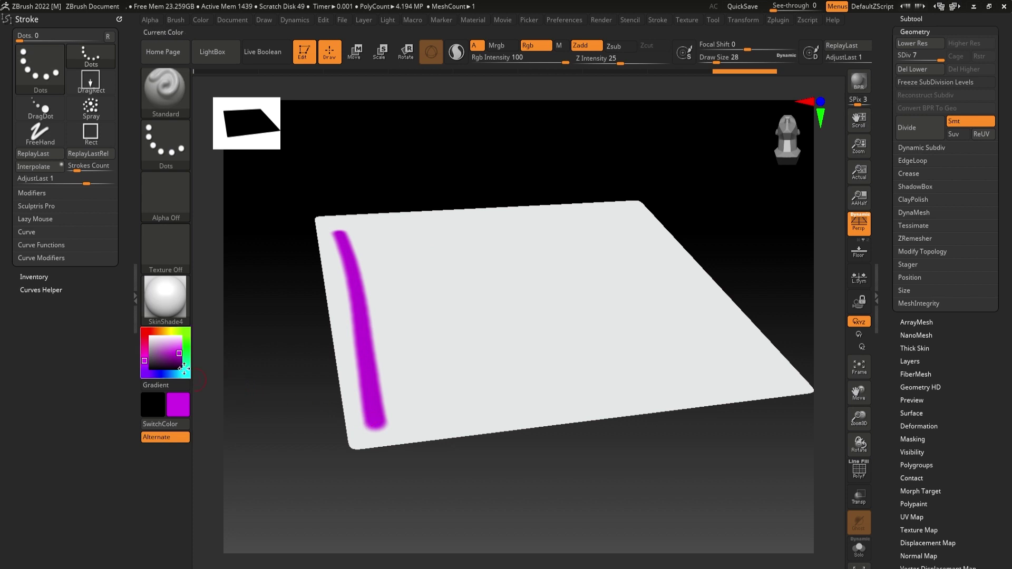
# Step: Sculpt a bright green curved stroke down the plane's right side at Draw Size 72 and Z Intensity 65
pyautogui.click(183, 336)
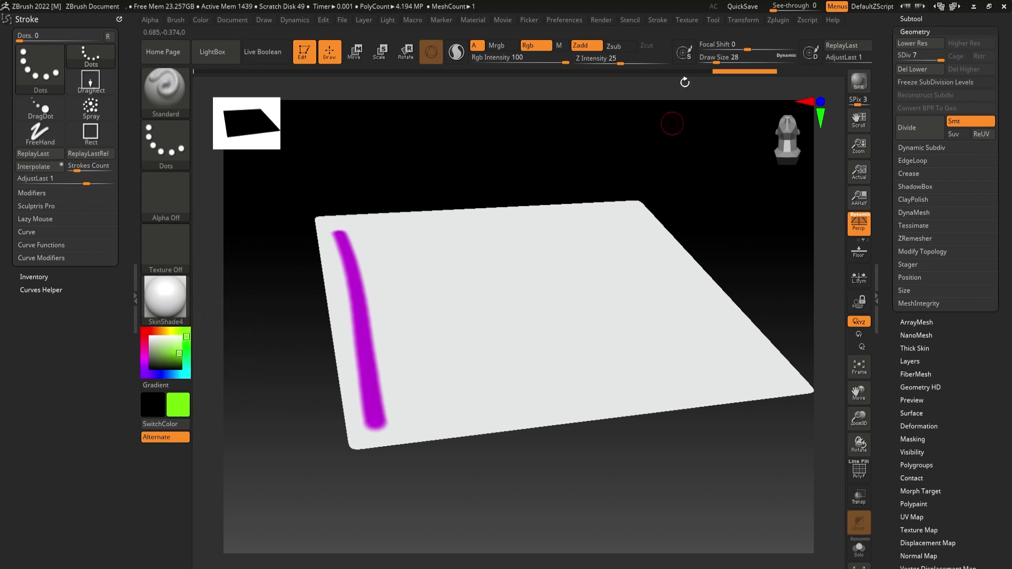
pyautogui.press(']')
pyautogui.press(']')
pyautogui.press(']')
pyautogui.press(']')
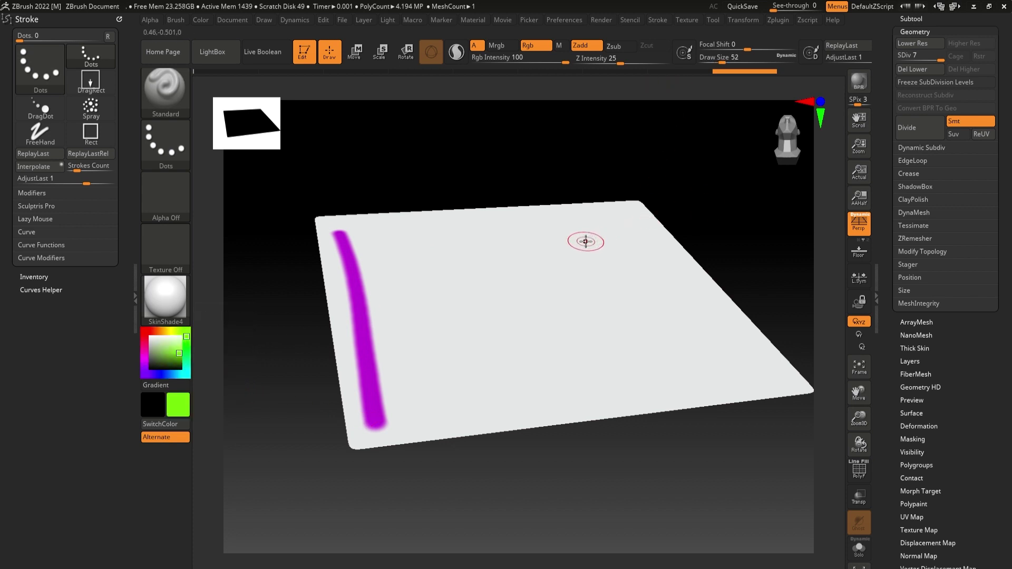
pyautogui.press(']')
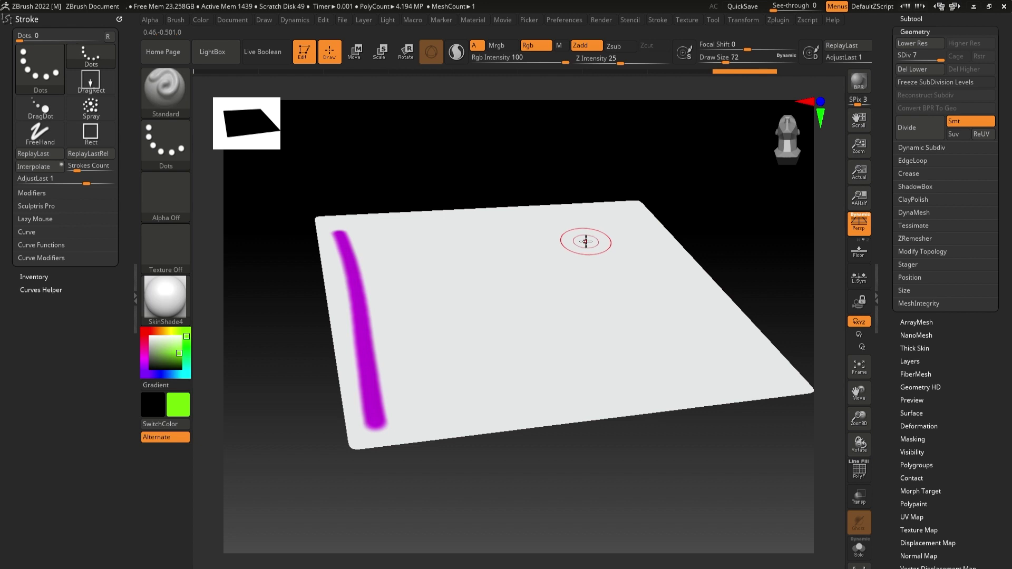
pyautogui.click(619, 63)
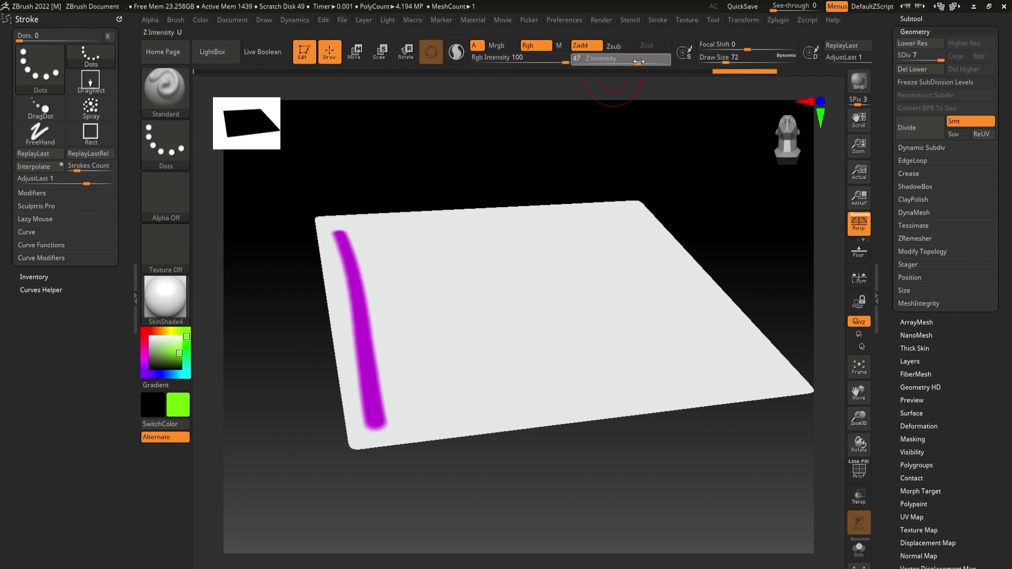
pyautogui.moveTo(647, 61); pyautogui.dragTo(648, 61)
pyautogui.moveTo(596, 220)
pyautogui.mouseDown()
pyautogui.moveTo(673, 279)
pyautogui.moveTo(699, 363)
pyautogui.moveTo(690, 390)
pyautogui.mouseUp()
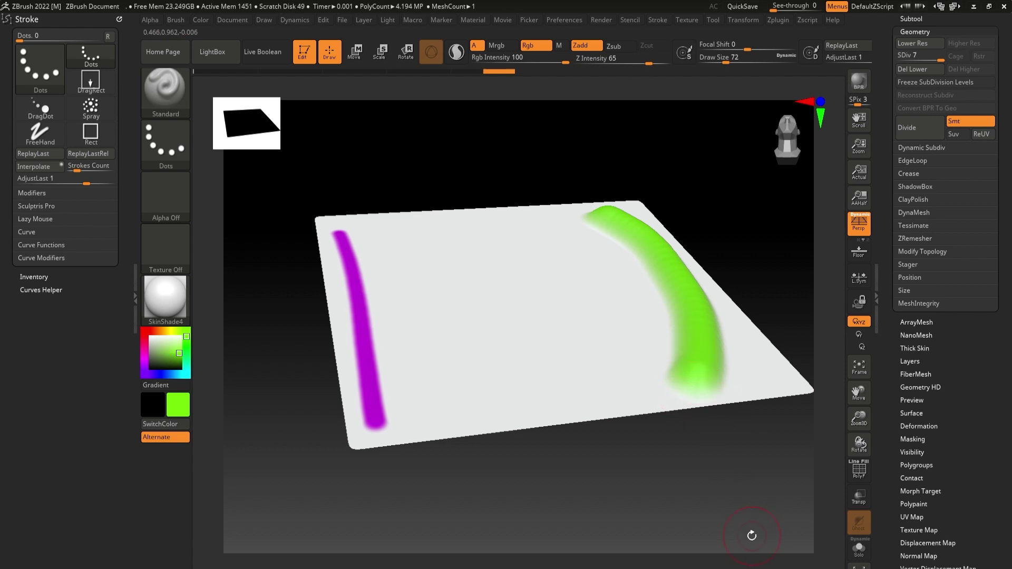
# Step: Interpolate between the thin purple and wide green strokes and inspect their blend of colour, width and height
pyautogui.click(40, 167)
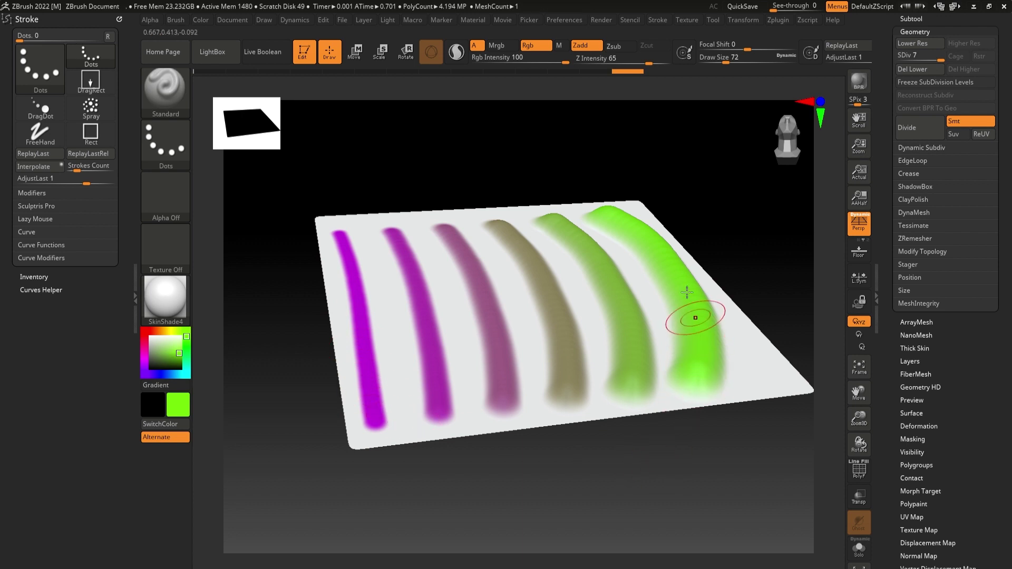
pyautogui.moveTo(723, 481)
pyautogui.mouseDown()
pyautogui.moveTo(715, 449)
pyautogui.moveTo(714, 460)
pyautogui.mouseUp()
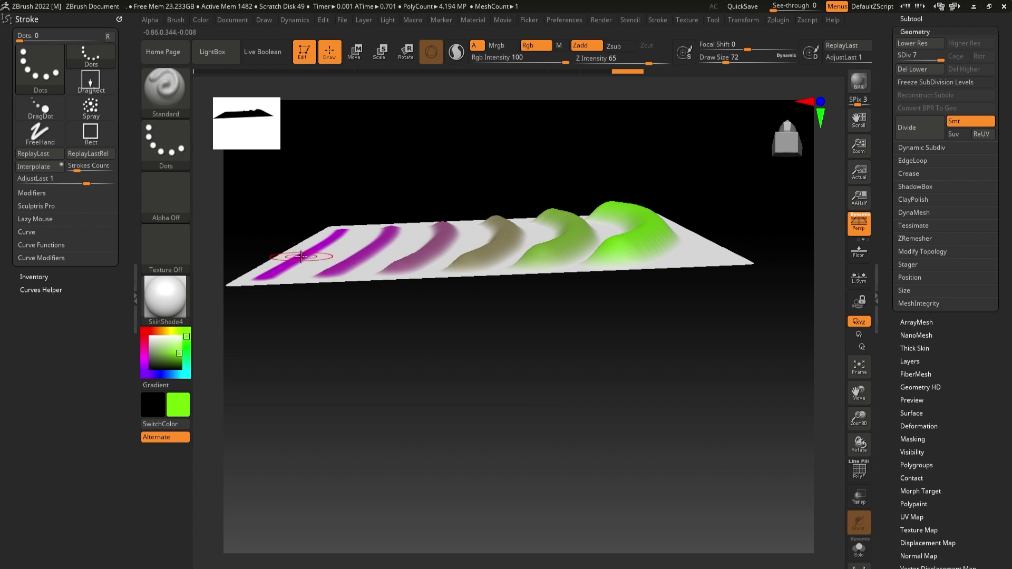
pyautogui.moveTo(467, 370); pyautogui.dragTo(504, 402)
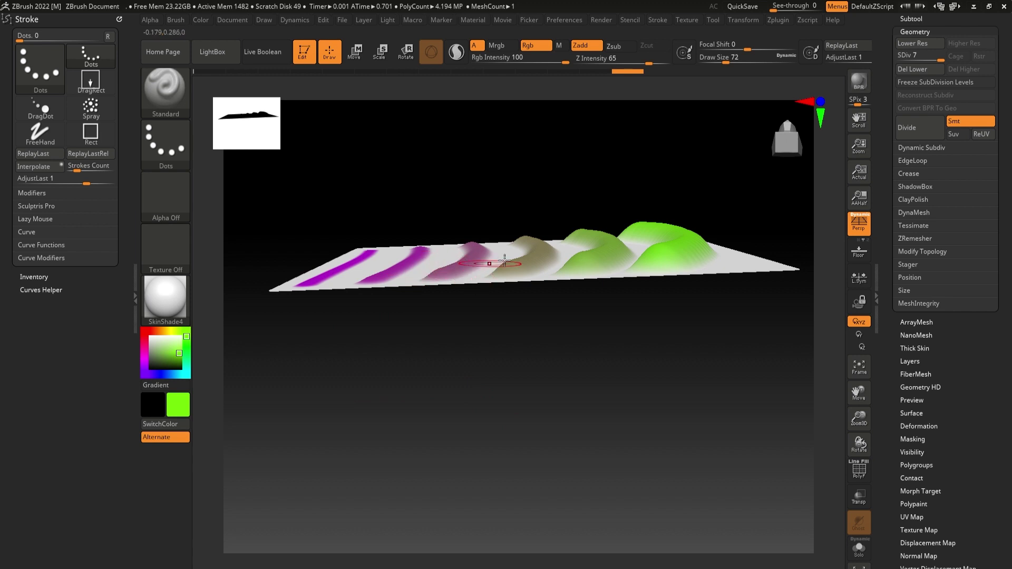
pyautogui.moveTo(636, 343); pyautogui.dragTo(648, 429)
pyautogui.keyDown('alt'); pyautogui.moveTo(820, 379); pyautogui.dragTo(694, 287); pyautogui.keyUp('alt')
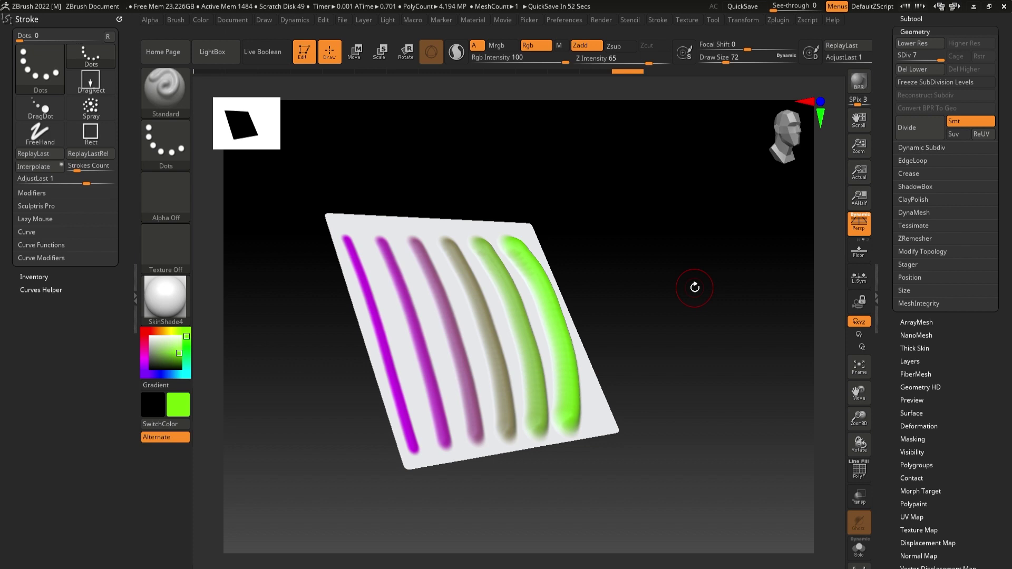
pyautogui.moveTo(692, 287)
pyautogui.mouseDown()
pyautogui.moveTo(666, 296)
pyautogui.moveTo(678, 335)
pyautogui.moveTo(705, 314)
pyautogui.moveTo(712, 331)
pyautogui.moveTo(703, 327)
pyautogui.moveTo(735, 342)
pyautogui.mouseUp()
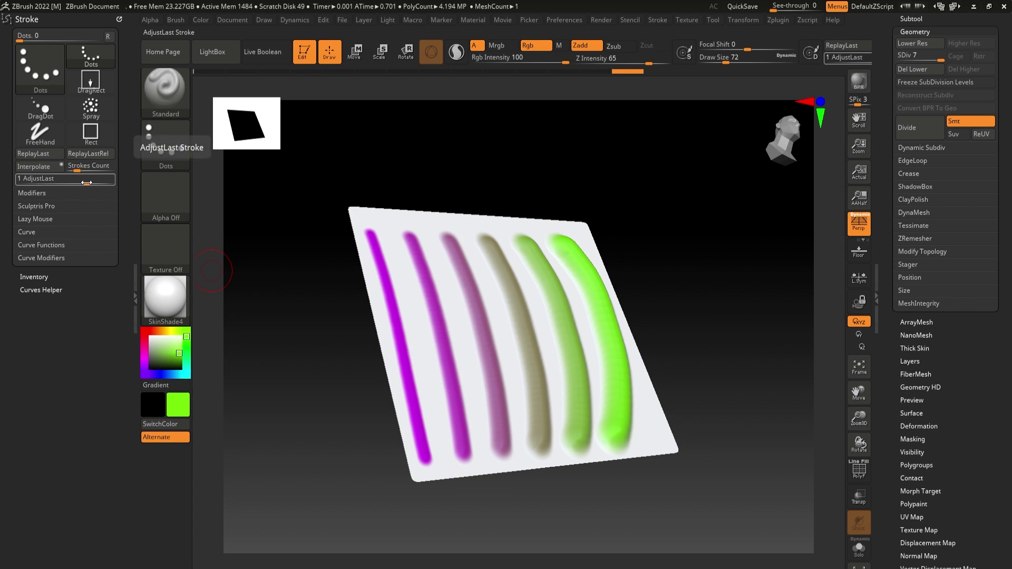
# Step: Apply AdjustLast at 1 to the last stroke and collapse the tray holding the Stroke palette
pyautogui.moveTo(86, 184)
pyautogui.mouseDown()
pyautogui.moveTo(45, 184)
pyautogui.moveTo(118, 187)
pyautogui.moveTo(87, 183)
pyautogui.mouseUp()
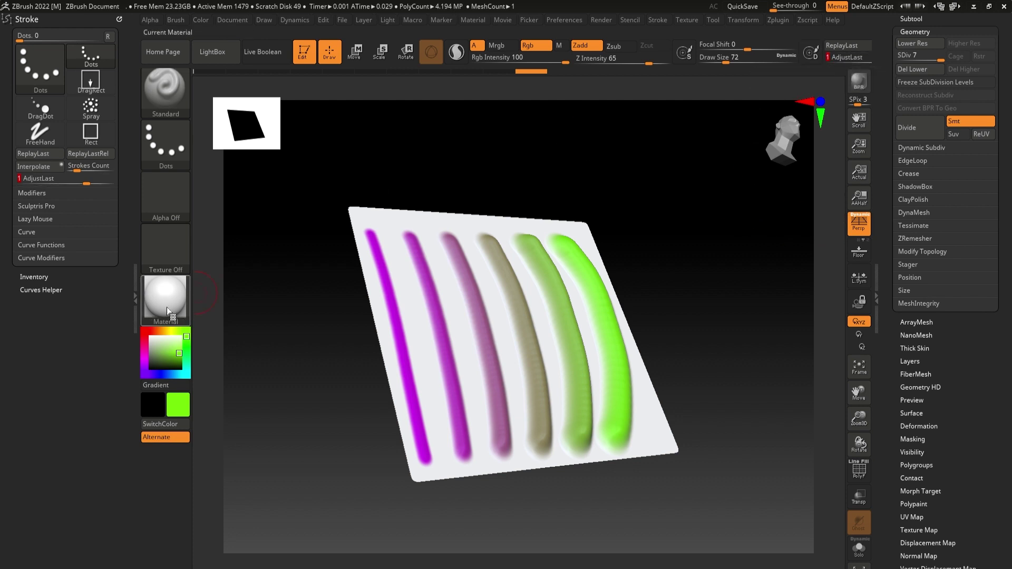
pyautogui.click(135, 293)
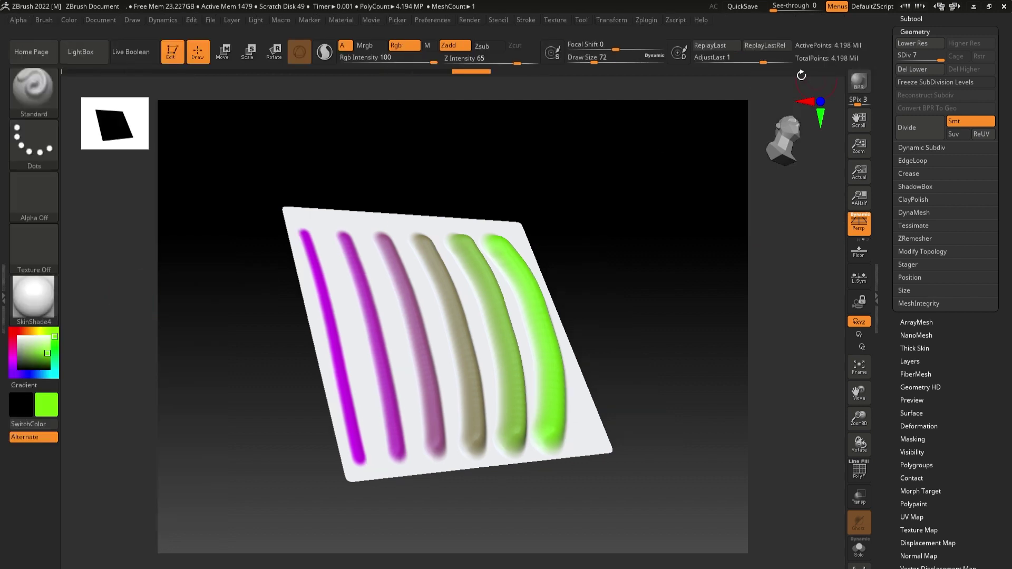
pyautogui.moveTo(767, 62)
pyautogui.mouseDown()
pyautogui.moveTo(758, 62)
pyautogui.moveTo(782, 59)
pyautogui.moveTo(759, 58)
pyautogui.mouseUp()
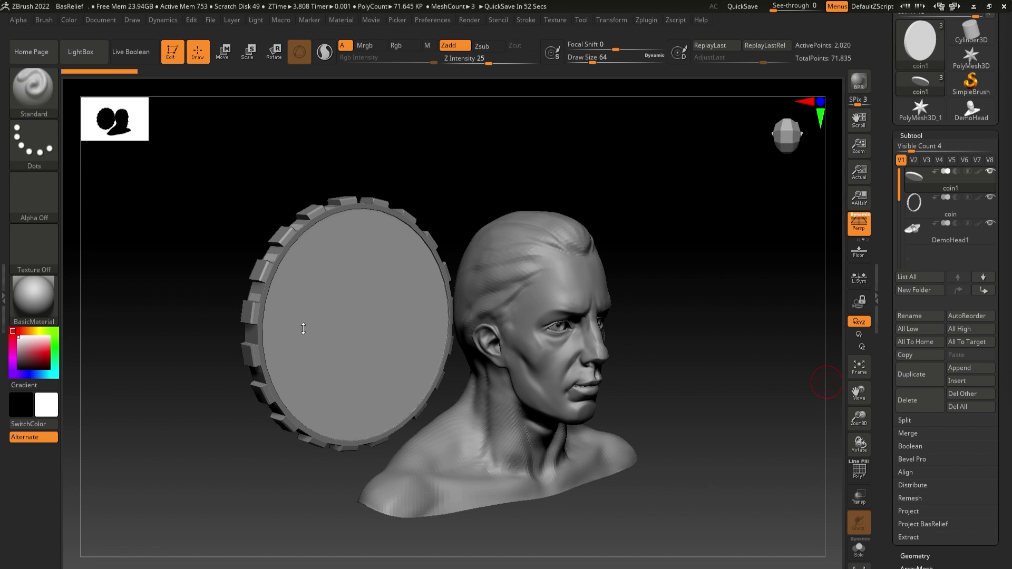
# Step: Turn off perspective and frame the coin and head bust centred in a straight front view
pyautogui.moveTo(232, 430)
pyautogui.mouseDown()
pyautogui.moveTo(289, 422)
pyautogui.moveTo(225, 431)
pyautogui.moveTo(199, 423)
pyautogui.moveTo(231, 425)
pyautogui.mouseUp()
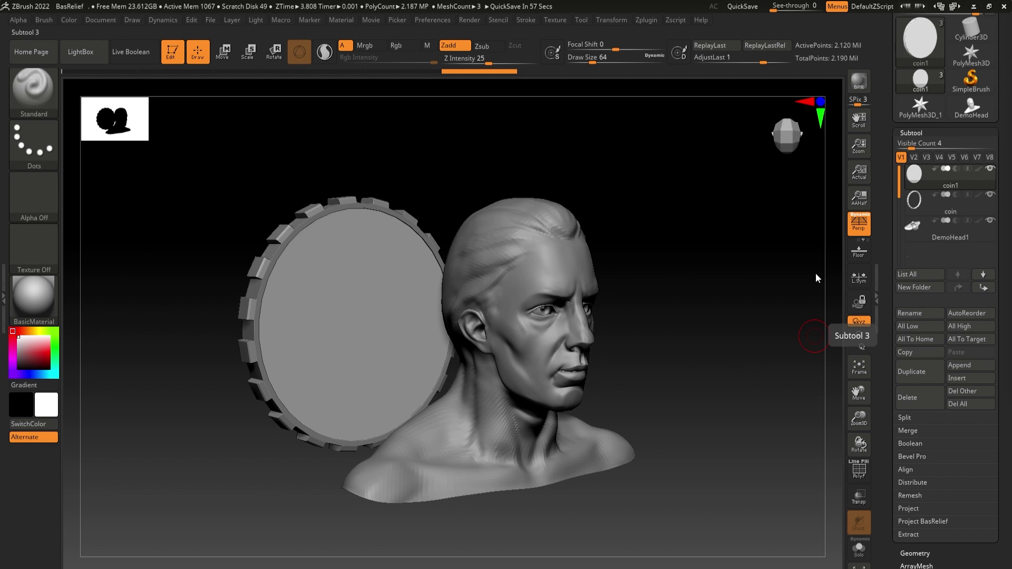
pyautogui.click(859, 229)
pyautogui.keyDown('shift'); pyautogui.moveTo(727, 392); pyautogui.dragTo(698, 393); pyautogui.keyUp('shift')
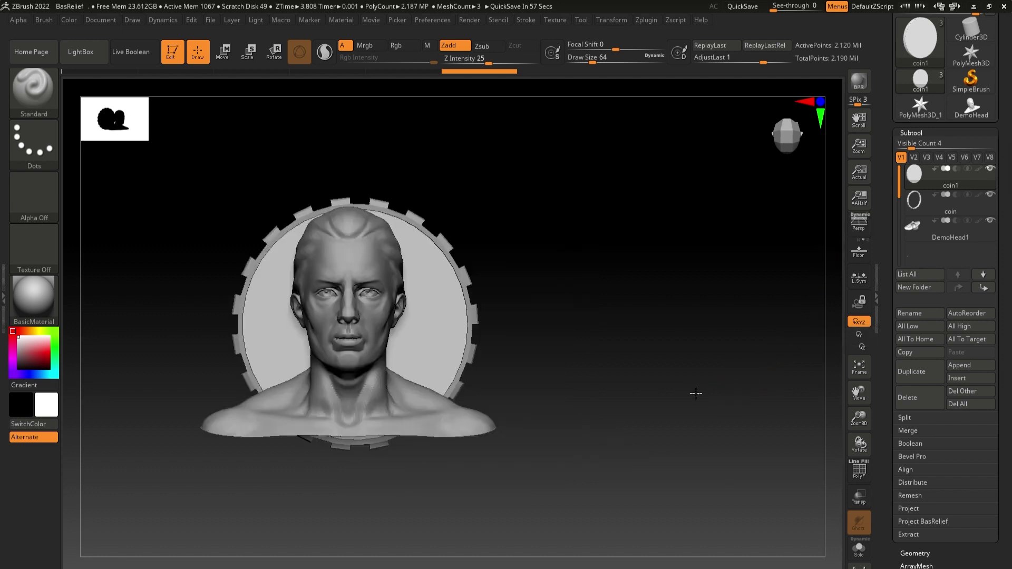
pyautogui.keyDown('alt'); pyautogui.moveTo(643, 355); pyautogui.dragTo(723, 373); pyautogui.keyUp('alt')
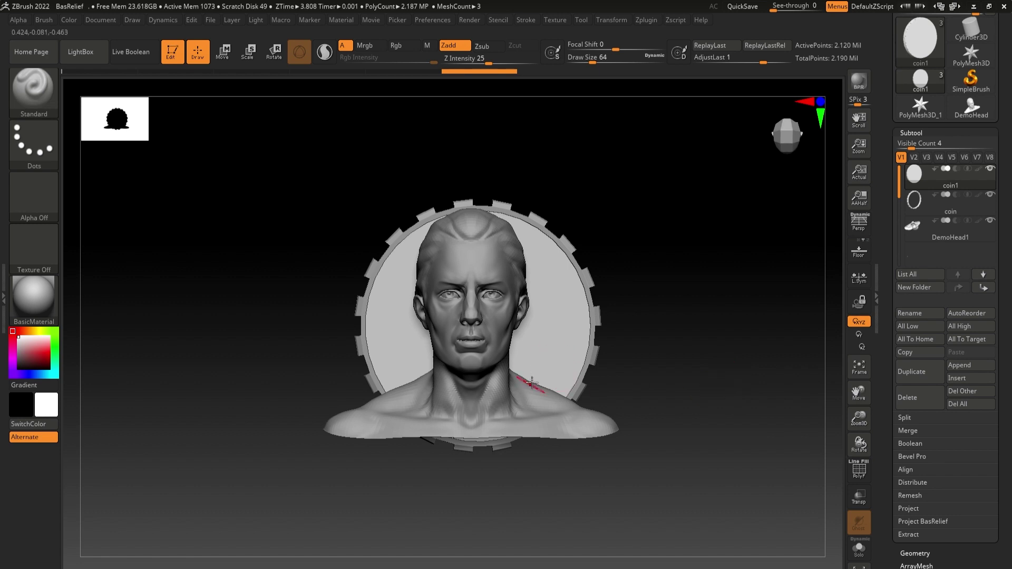
# Step: Rotate the DemoHead1 subtool about its vertical axis to a three-quarter pose and shift it to sit centred over the coin
pyautogui.click(943, 232)
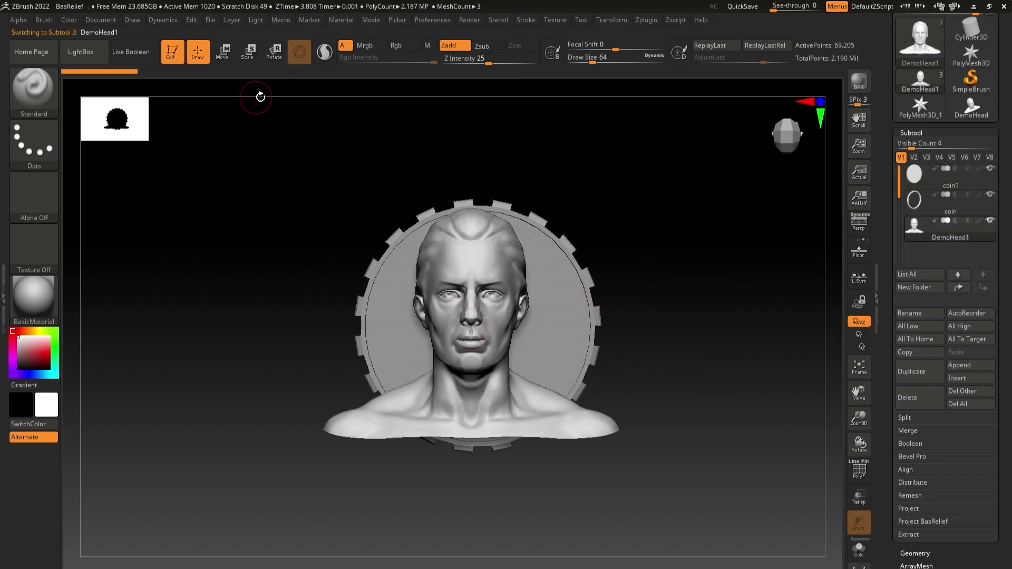
pyautogui.keyDown('alt'); pyautogui.moveTo(735, 342); pyautogui.dragTo(715, 324); pyautogui.keyUp('alt')
pyautogui.press('r')
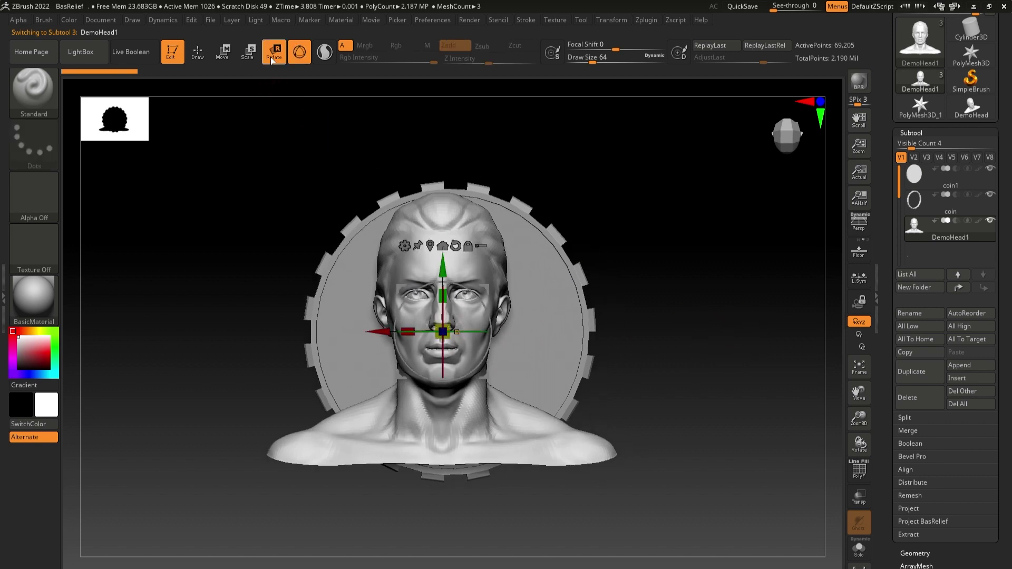
pyautogui.moveTo(474, 332); pyautogui.dragTo(419, 330)
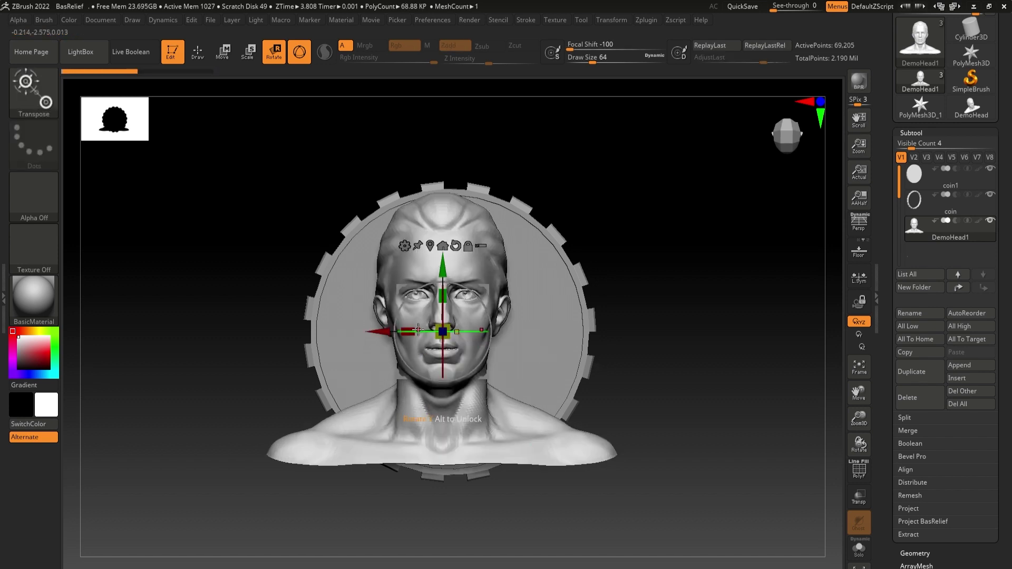
pyautogui.moveTo(419, 330)
pyautogui.mouseDown()
pyautogui.moveTo(385, 331)
pyautogui.moveTo(445, 325)
pyautogui.moveTo(441, 288)
pyautogui.mouseUp()
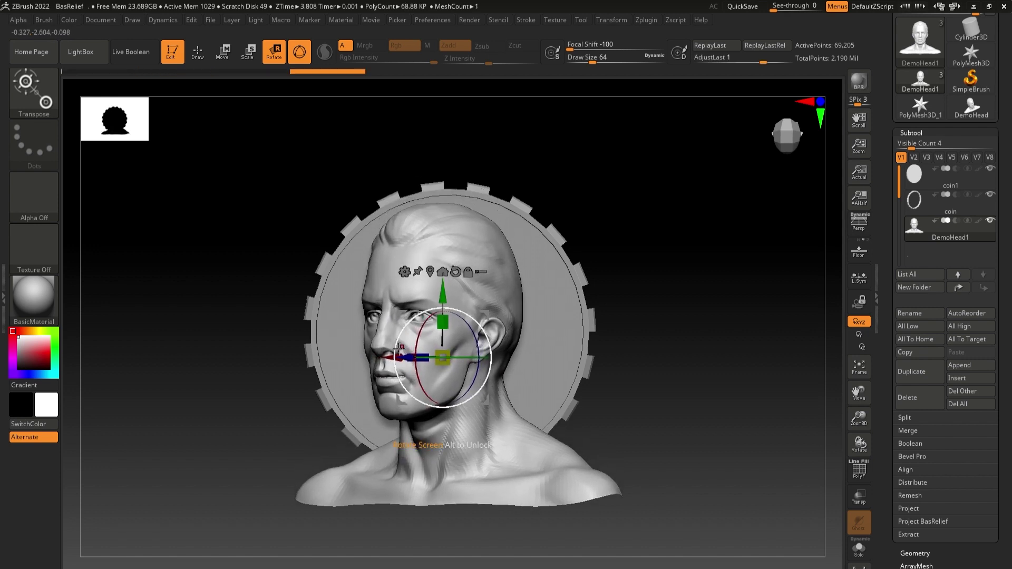
pyautogui.moveTo(382, 360); pyautogui.dragTo(403, 360)
pyautogui.moveTo(463, 290); pyautogui.dragTo(462, 298)
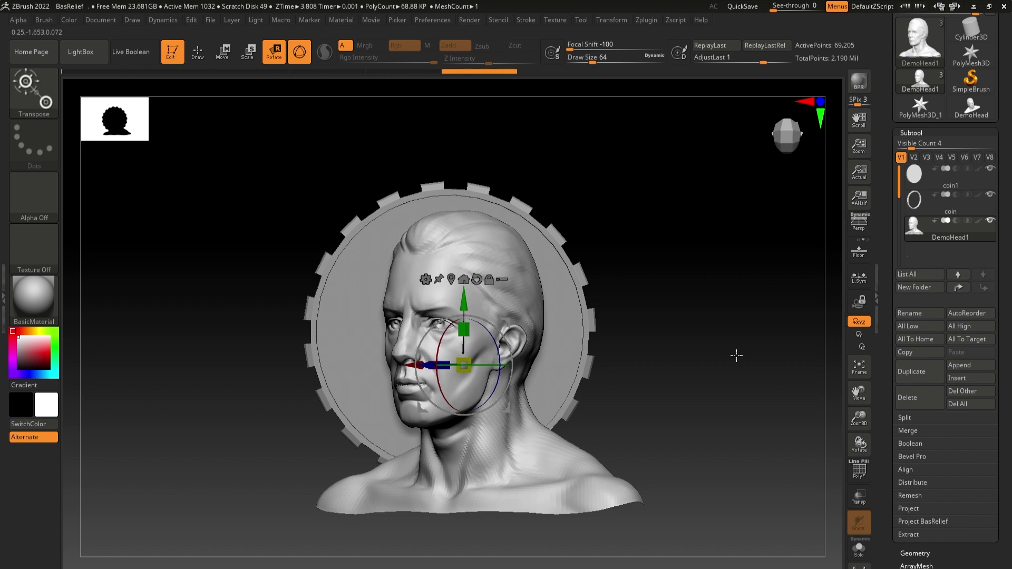
pyautogui.press('q')
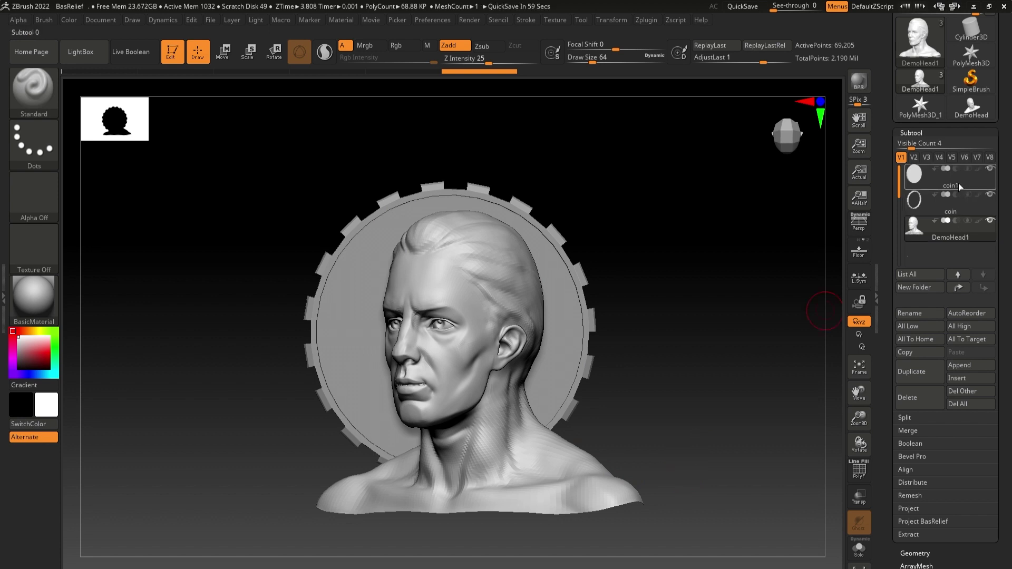
# Step: Make coin1 the active subtool and open the Project BasRelief settings
pyautogui.moveTo(958, 183)
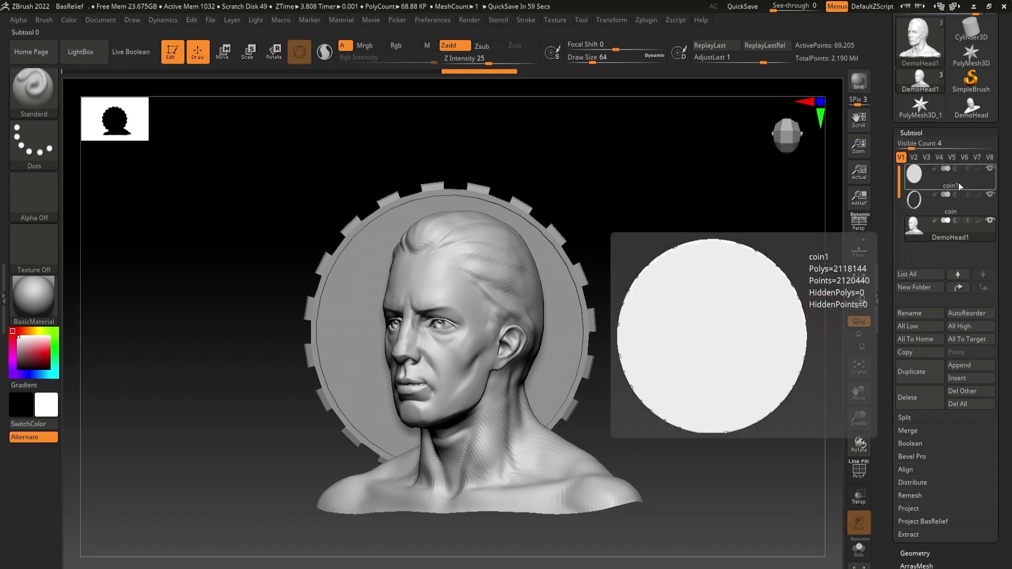
pyautogui.click(957, 183)
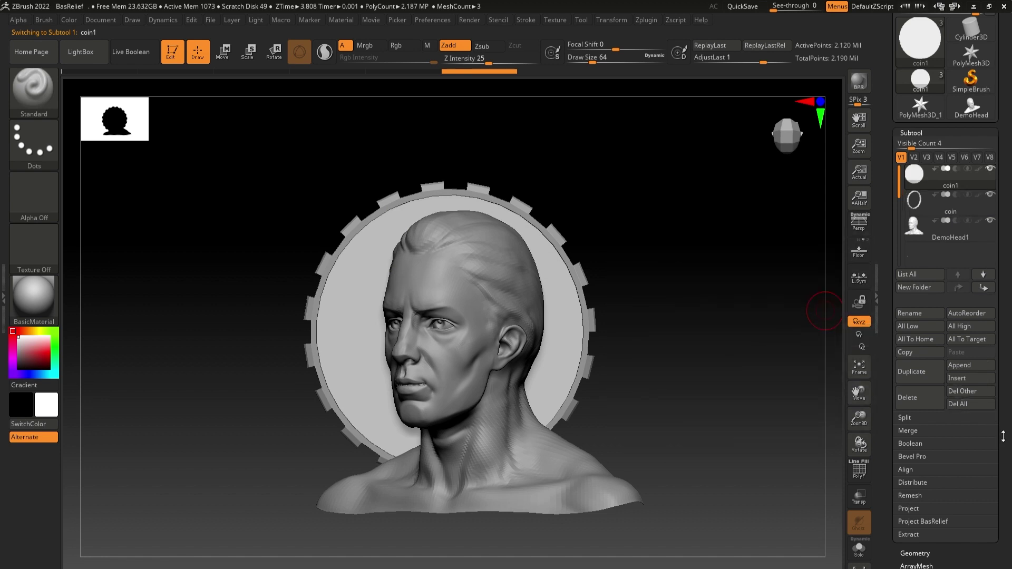
pyautogui.click(942, 523)
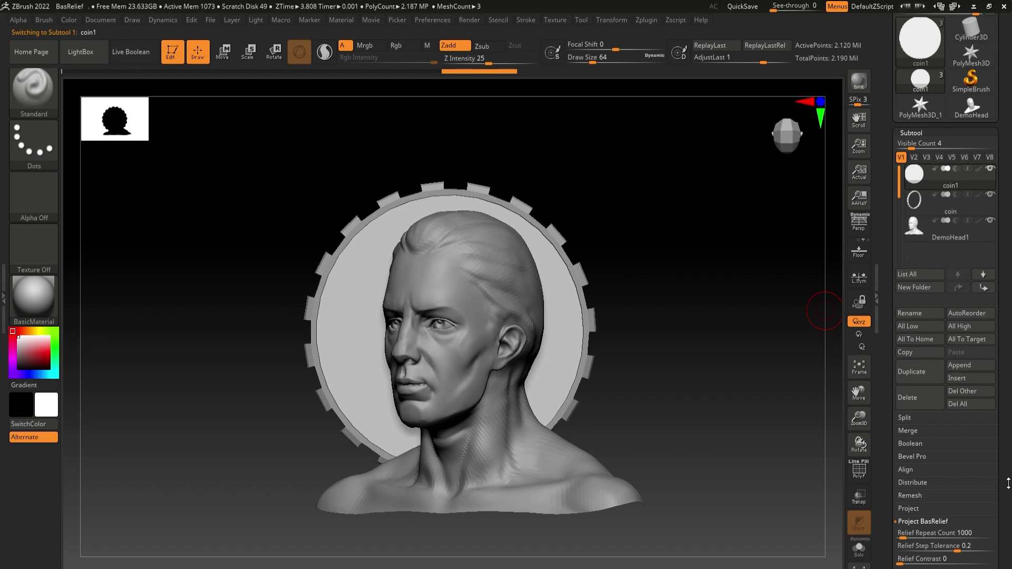
pyautogui.scroll(-5, 1008, 483)
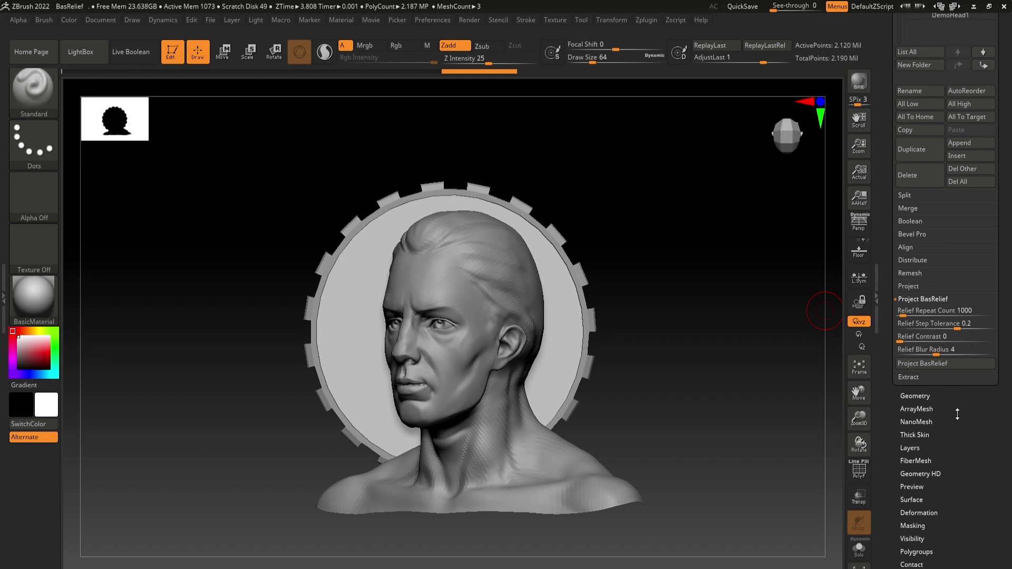
# Step: Set Relief Contrast to 0.2 and project the head onto the coin as a bas relief
pyautogui.click(904, 336)
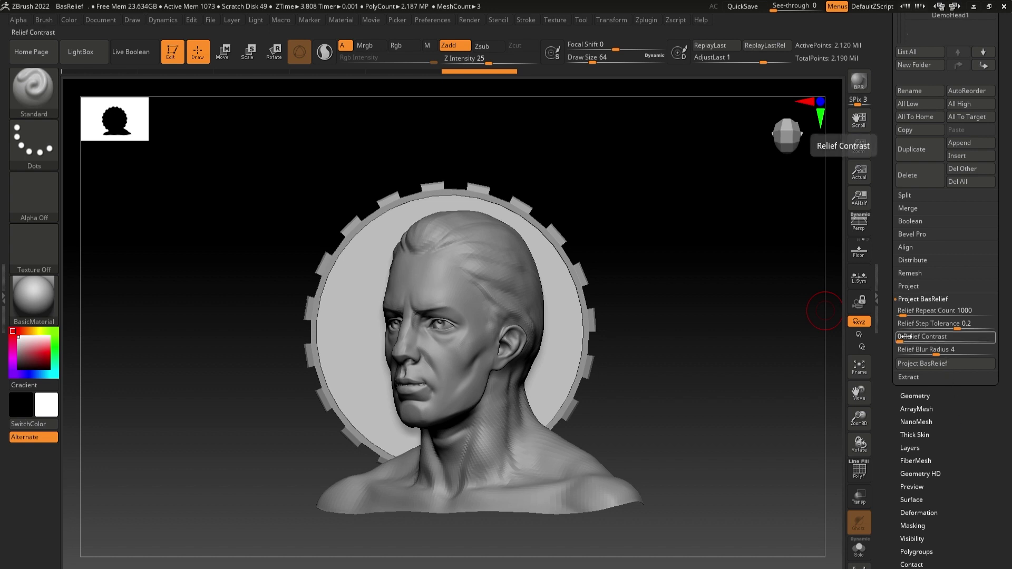
pyautogui.write('0.2')
pyautogui.press('Return')
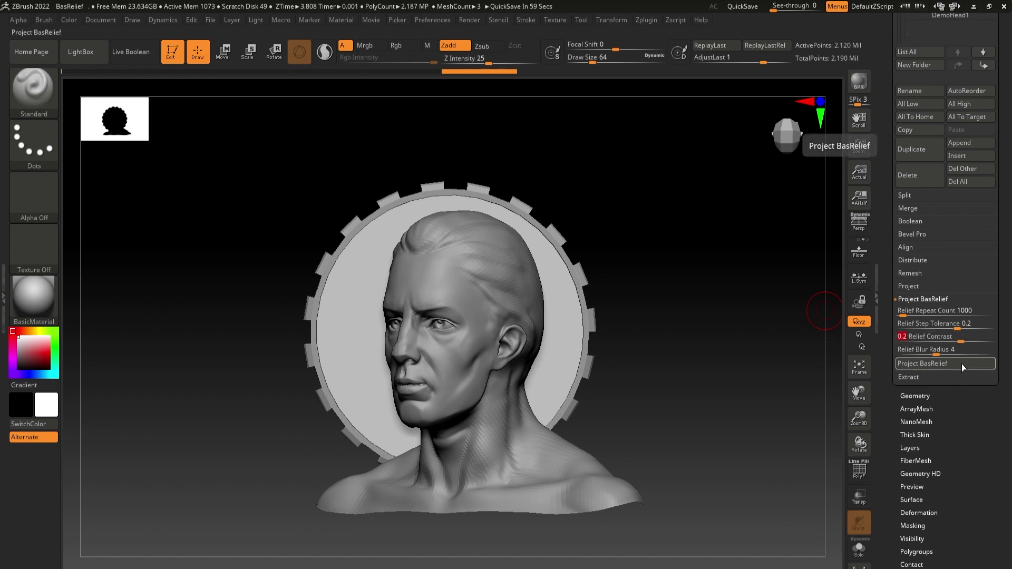
pyautogui.click(961, 364)
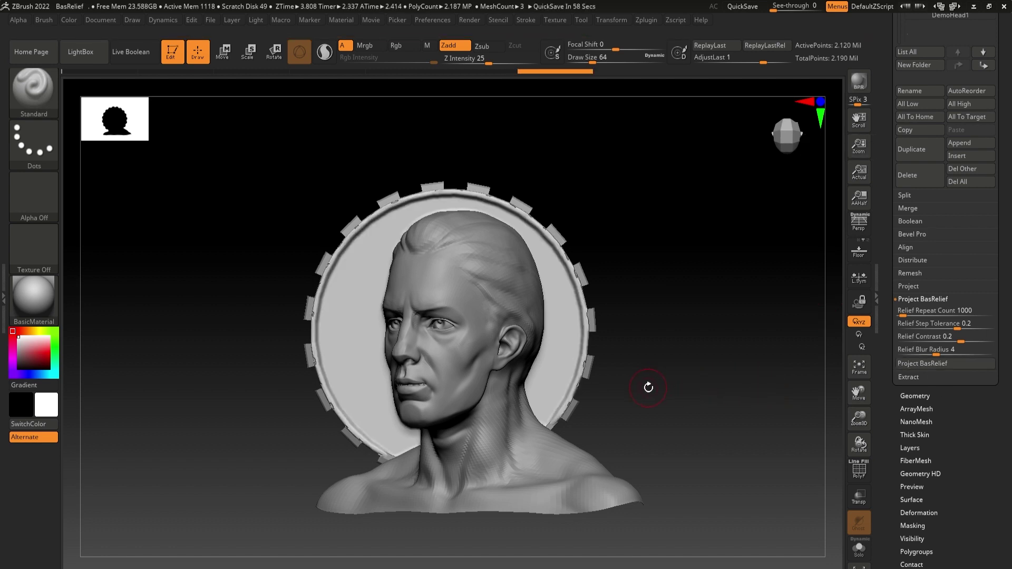
# Step: Turn on perspective, hide DemoHead1 and inspect the relief on the coin's face from several angles
pyautogui.click(859, 221)
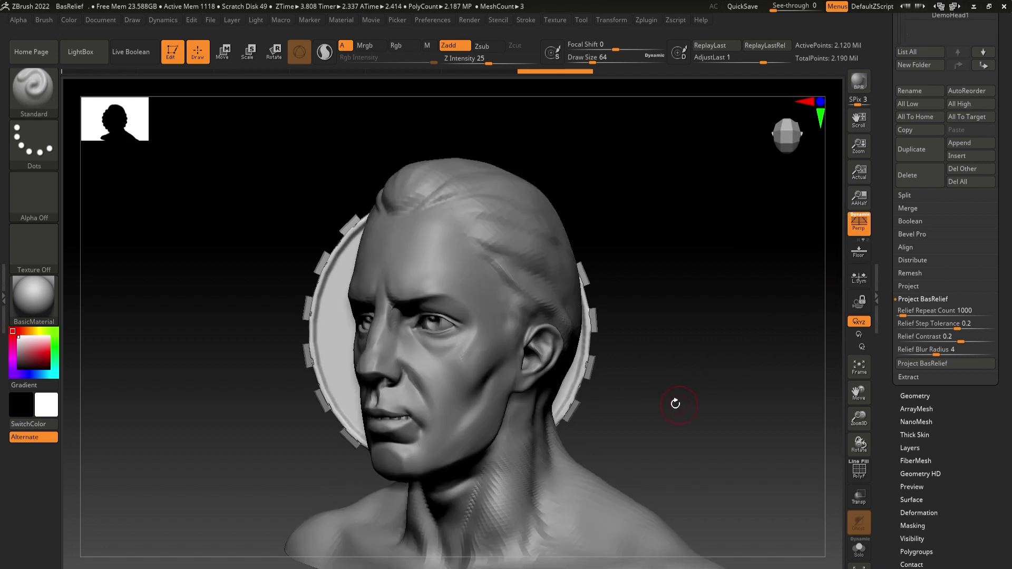
pyautogui.moveTo(658, 403); pyautogui.dragTo(780, 427)
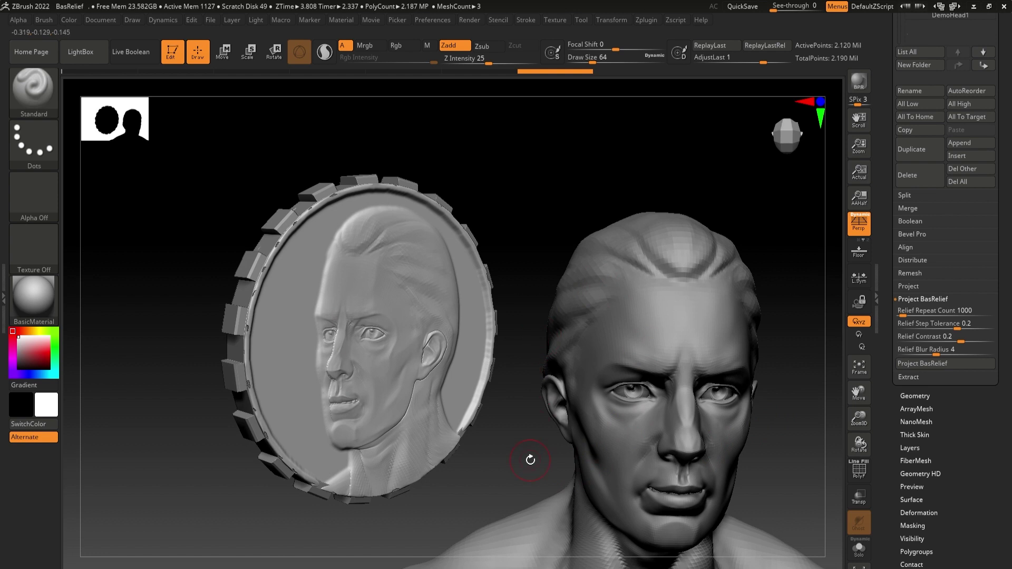
pyautogui.scroll(5, 1003, 212)
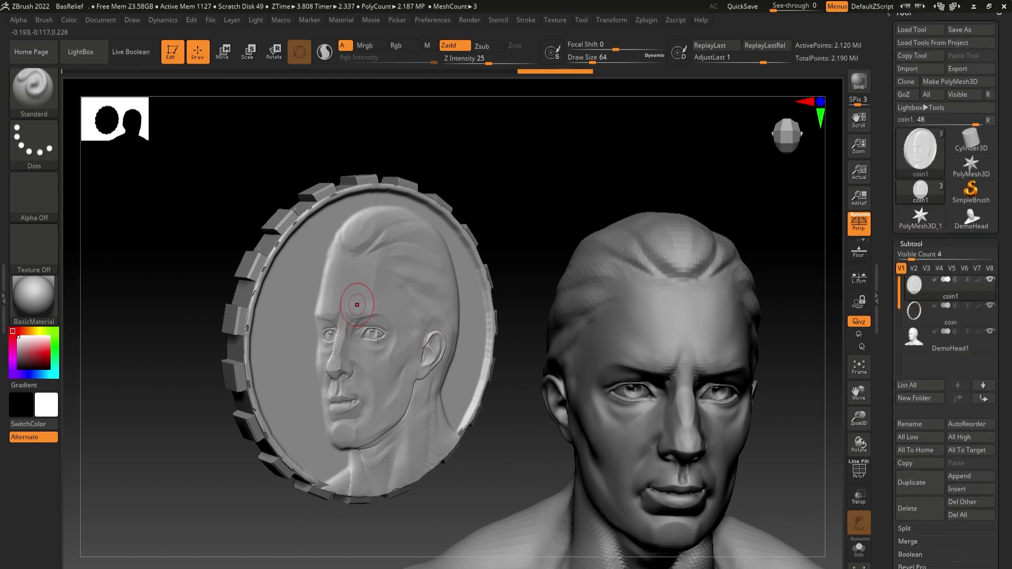
pyautogui.click(989, 331)
pyautogui.moveTo(711, 402); pyautogui.dragTo(662, 402)
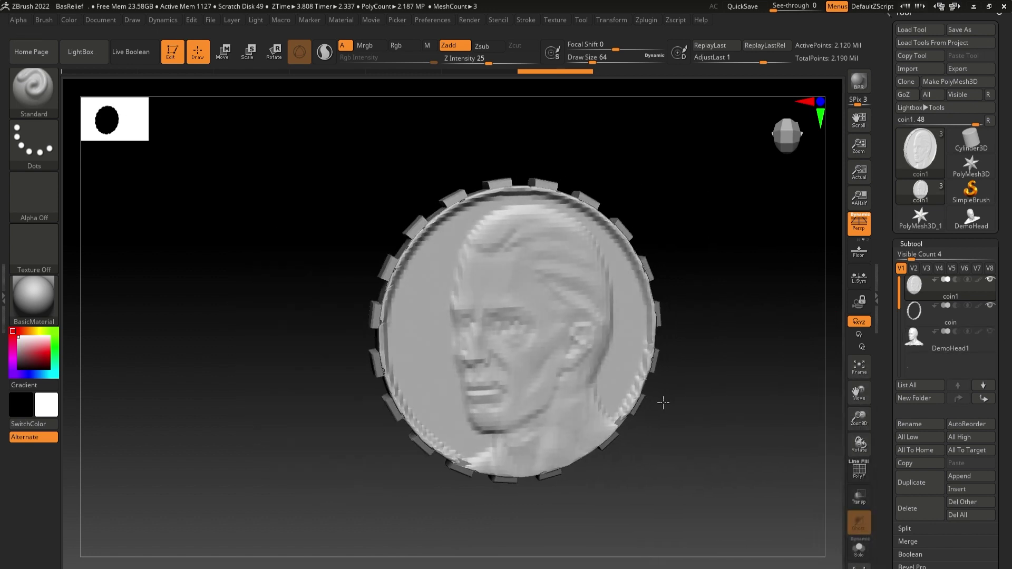
pyautogui.moveTo(730, 411); pyautogui.dragTo(751, 364)
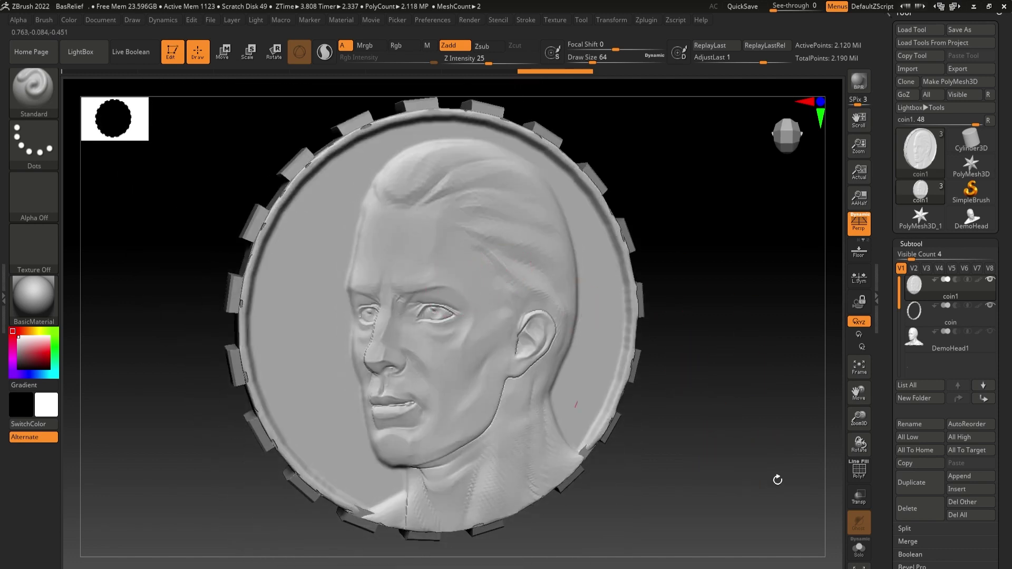
pyautogui.moveTo(765, 464); pyautogui.dragTo(722, 390)
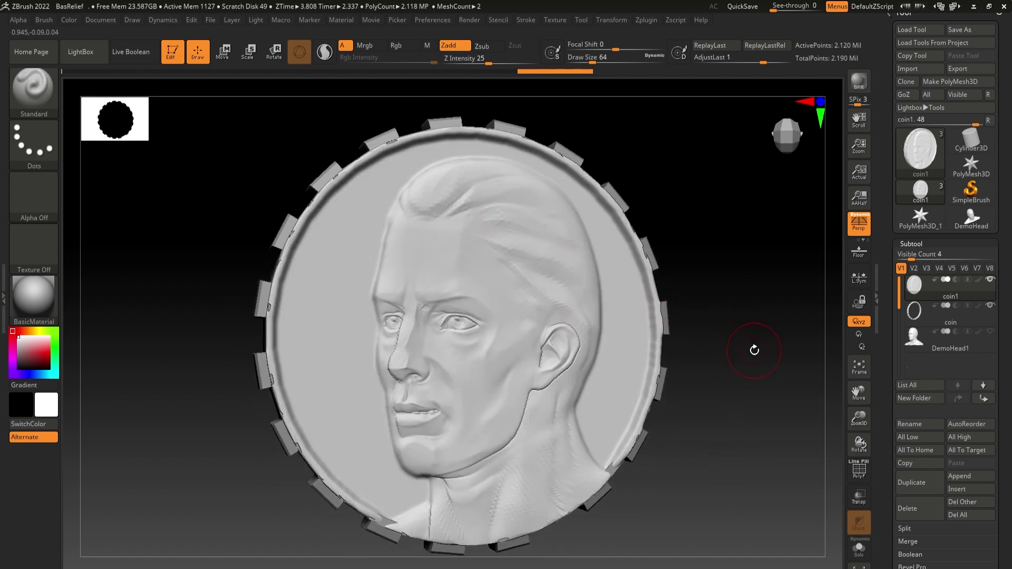
pyautogui.moveTo(730, 396); pyautogui.dragTo(719, 332)
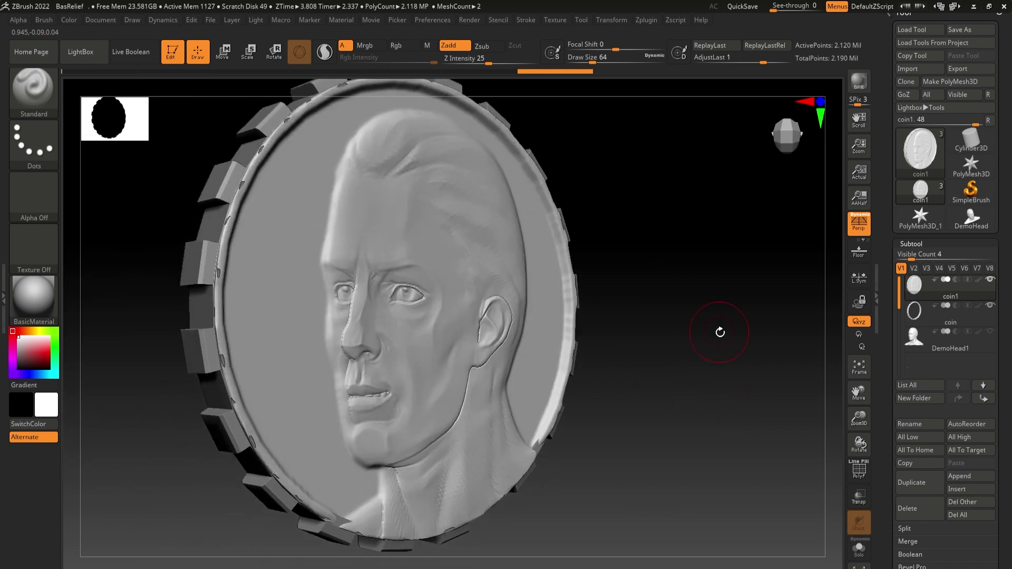
pyautogui.moveTo(663, 359); pyautogui.dragTo(682, 388)
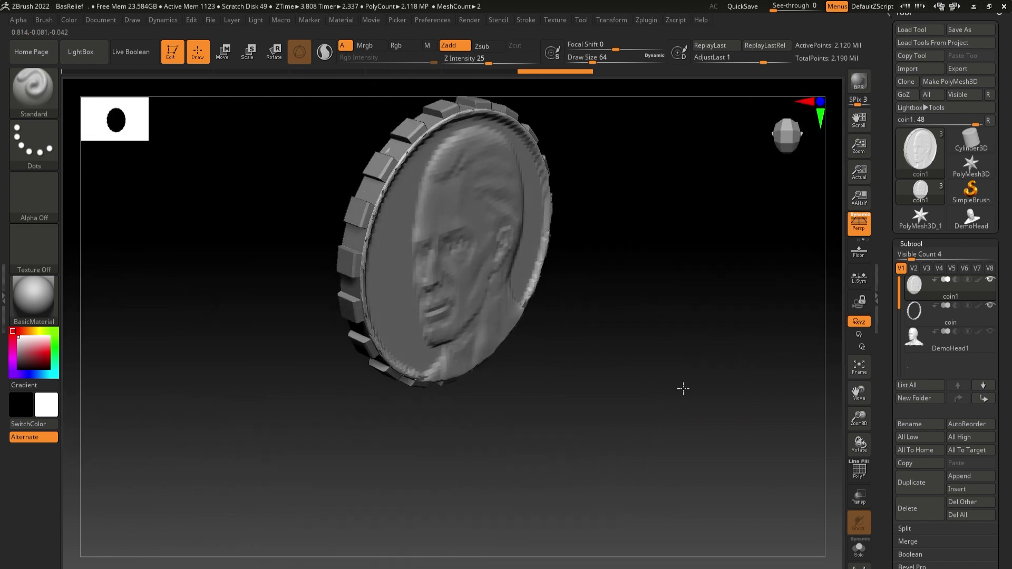
pyautogui.moveTo(693, 289); pyautogui.dragTo(698, 374)
# Step: Undo the relief projection and restore the front view with DemoHead1 shown and perspective off
pyautogui.click(991, 344)
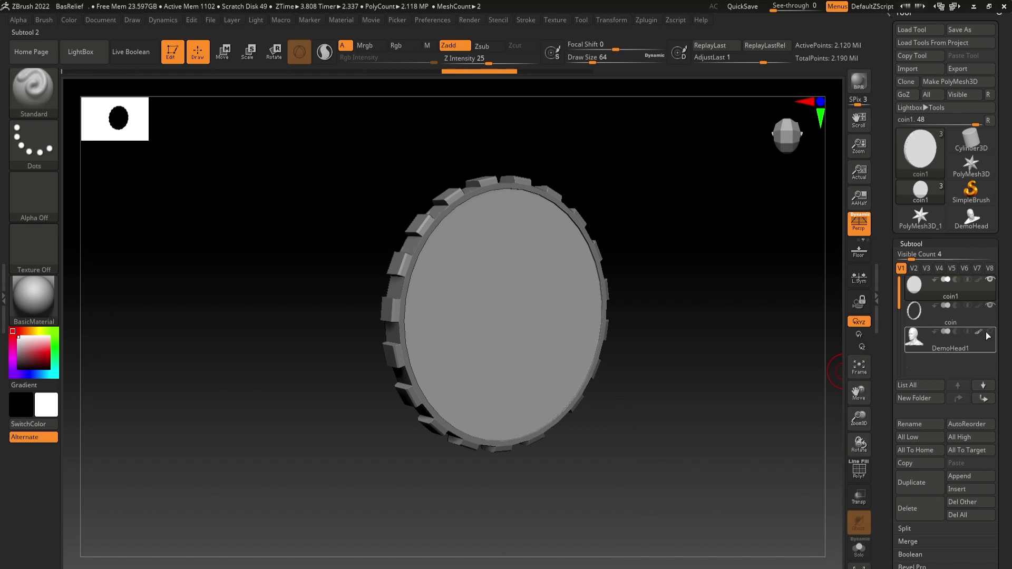
pyautogui.click(989, 332)
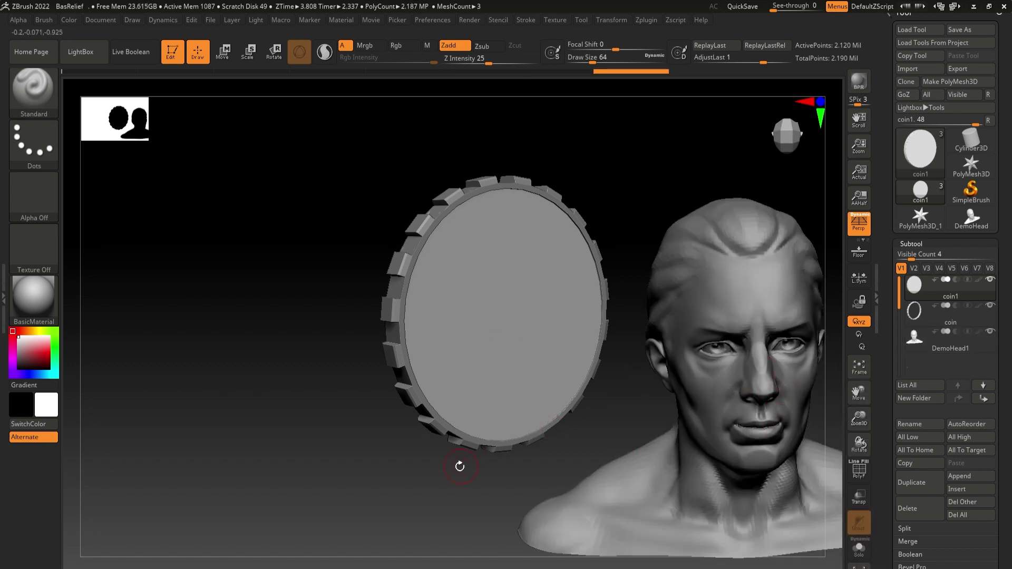
pyautogui.moveTo(459, 465); pyautogui.dragTo(440, 464)
pyautogui.click(865, 229)
pyautogui.moveTo(780, 295); pyautogui.dragTo(601, 397)
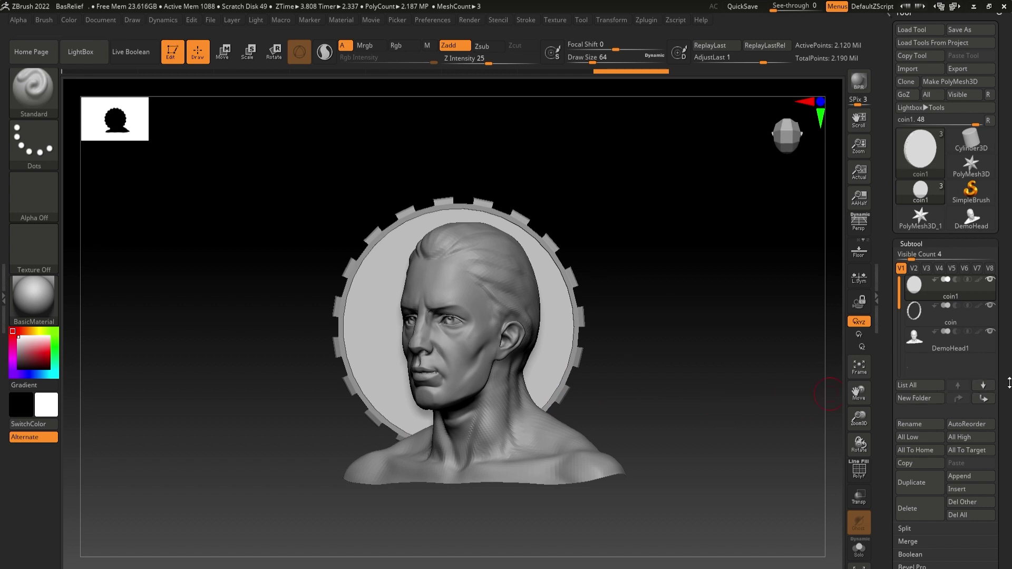
# Step: Set Relief Blur Radius to 6 and Relief Contrast to 0.36235, and project the head onto coin1 as a bas relief
pyautogui.scroll(-5, 1008, 383)
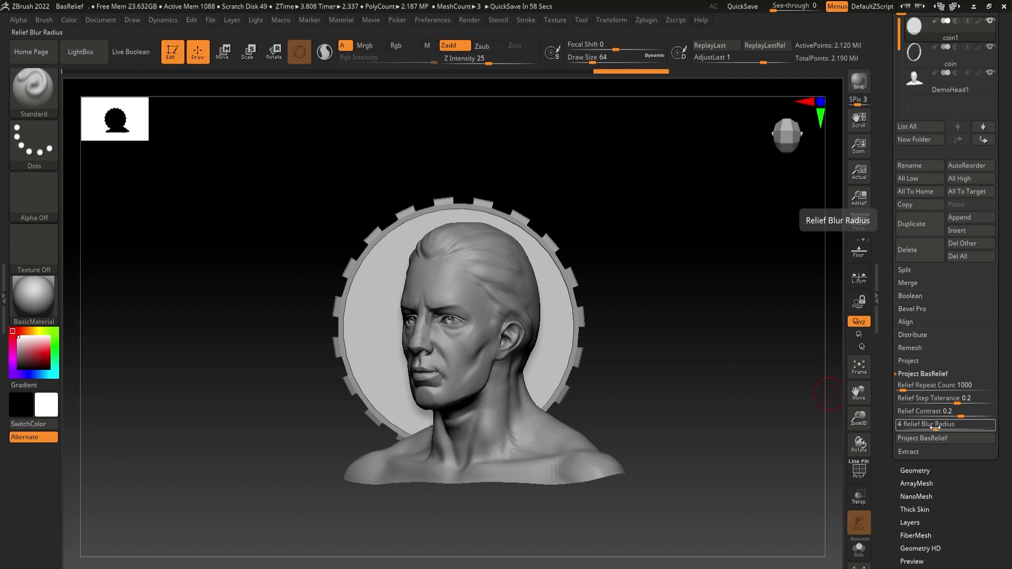
pyautogui.moveTo(941, 428); pyautogui.dragTo(947, 428)
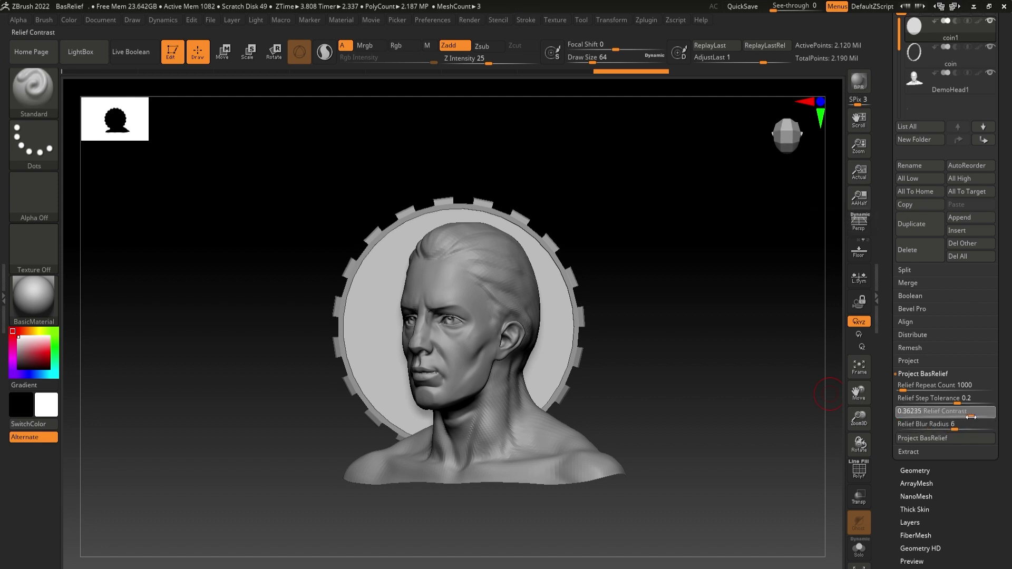
pyautogui.moveTo(971, 417); pyautogui.dragTo(971, 418)
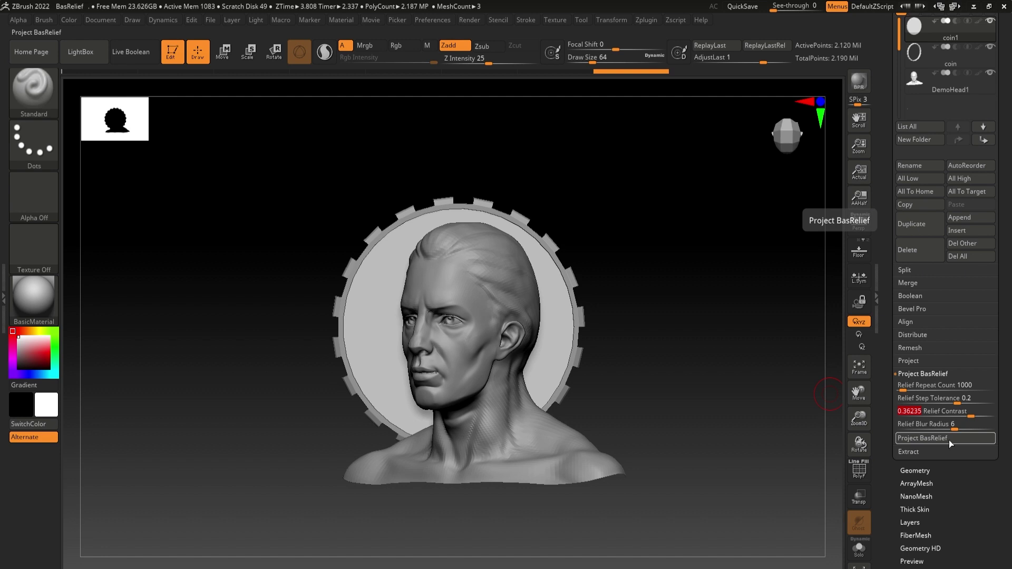
pyautogui.click(949, 441)
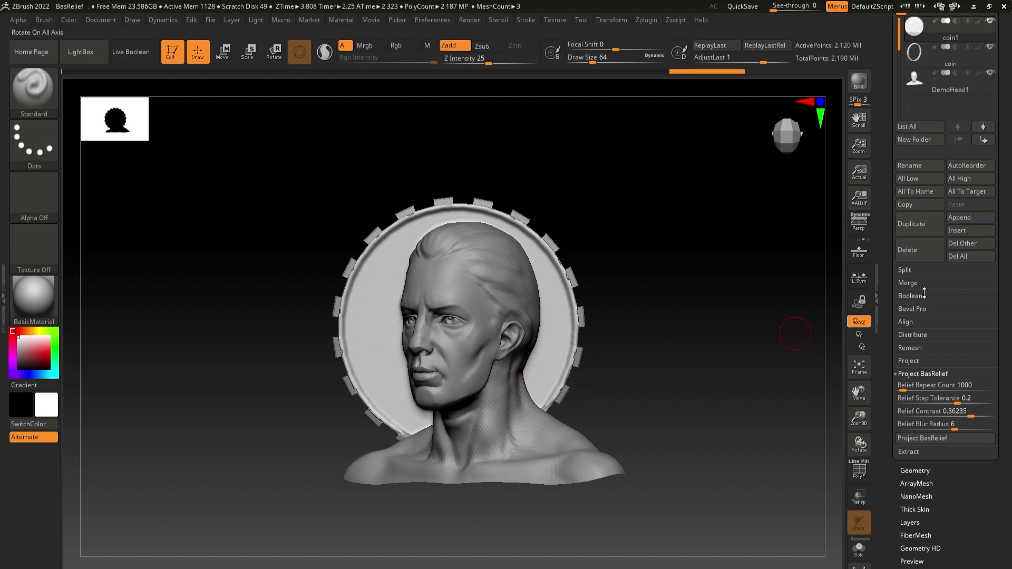
# Step: Hide the DemoHead1 subtool to uncover the relief on the coin
pyautogui.moveTo(985, 78)
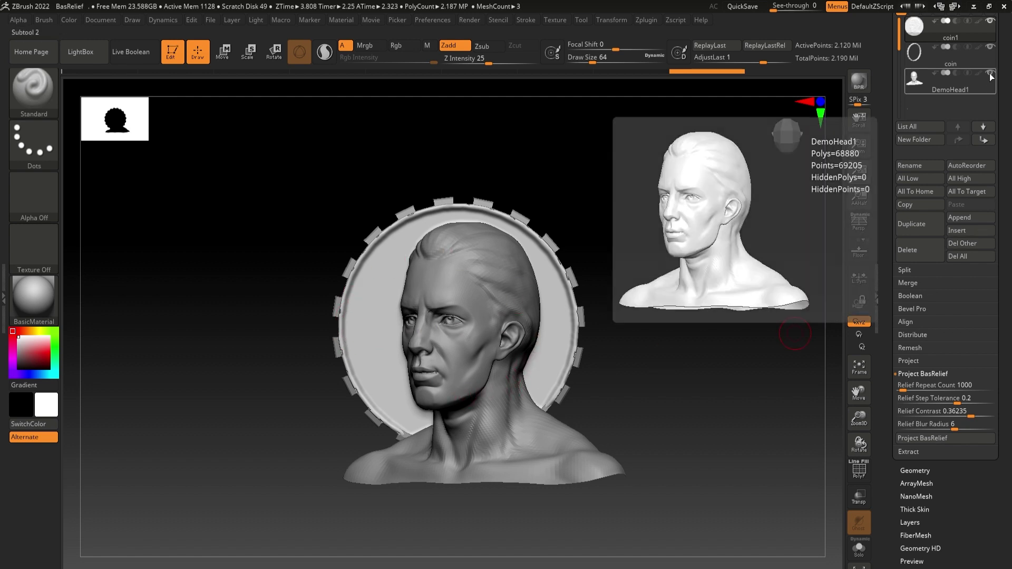
pyautogui.click(989, 73)
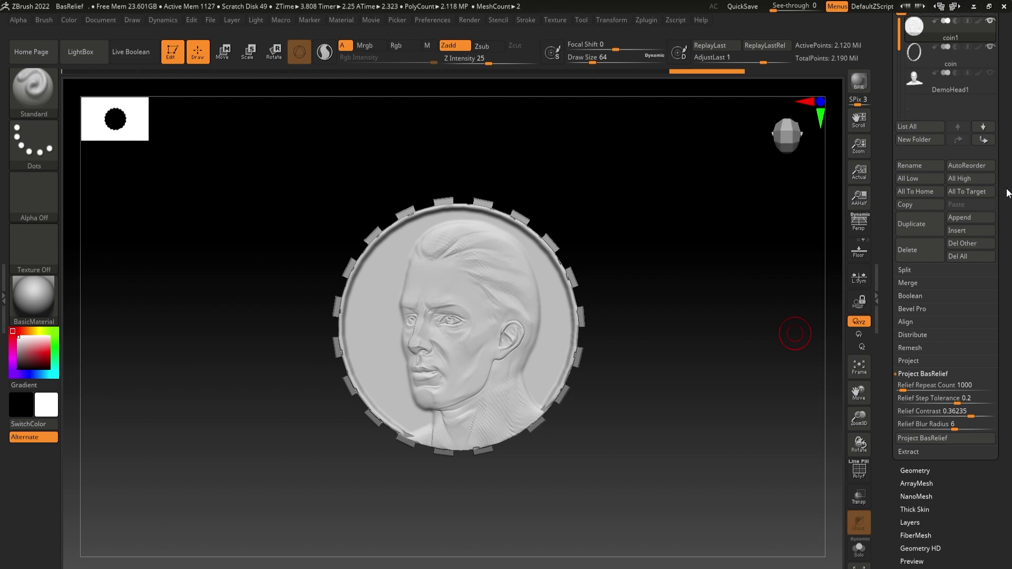
pyautogui.scroll(-10, 974, 503)
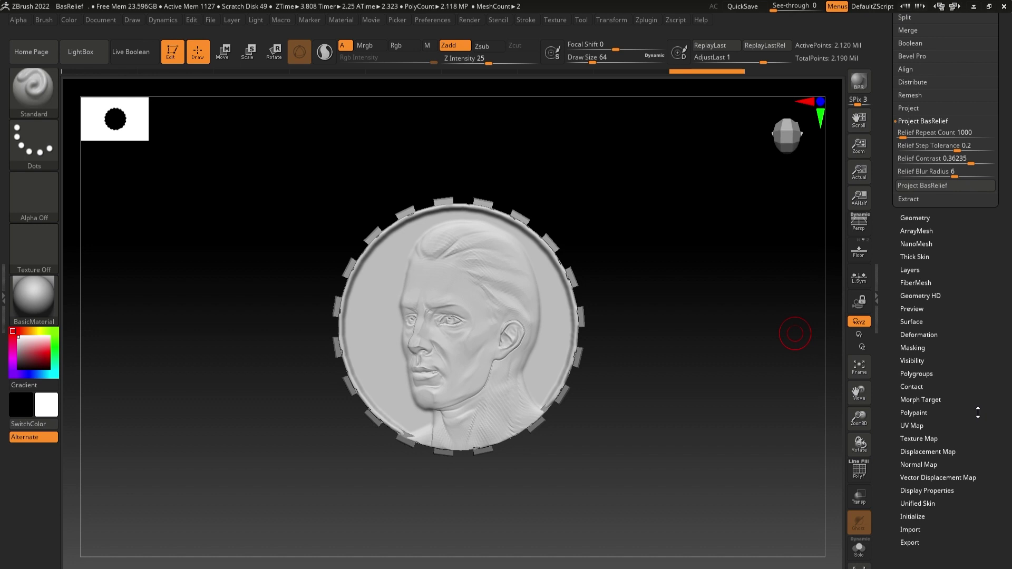
# Step: Mask the coin by its normals and pull its unmasked face outward to test raising the relief
pyautogui.click(921, 345)
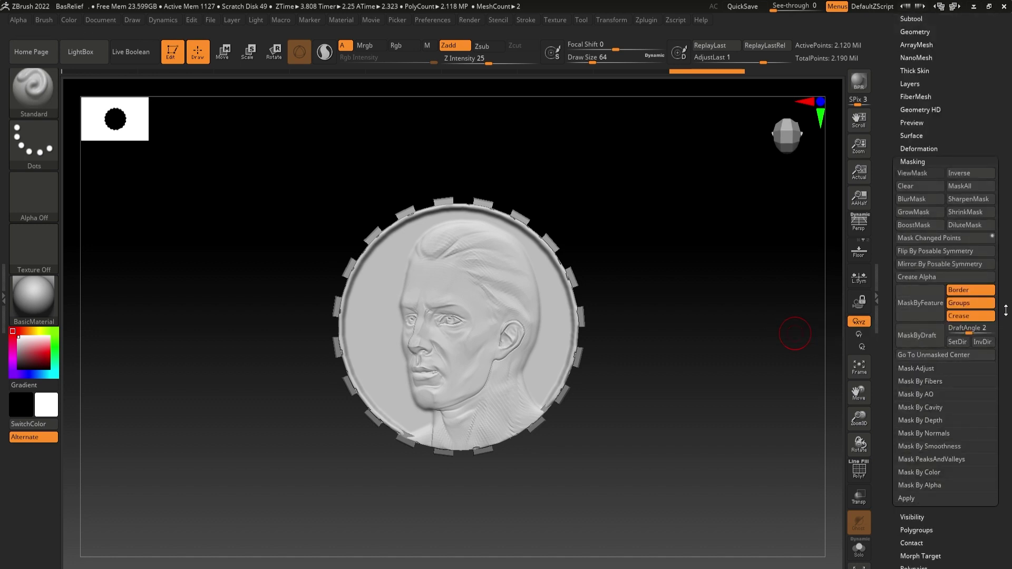
pyautogui.click(941, 433)
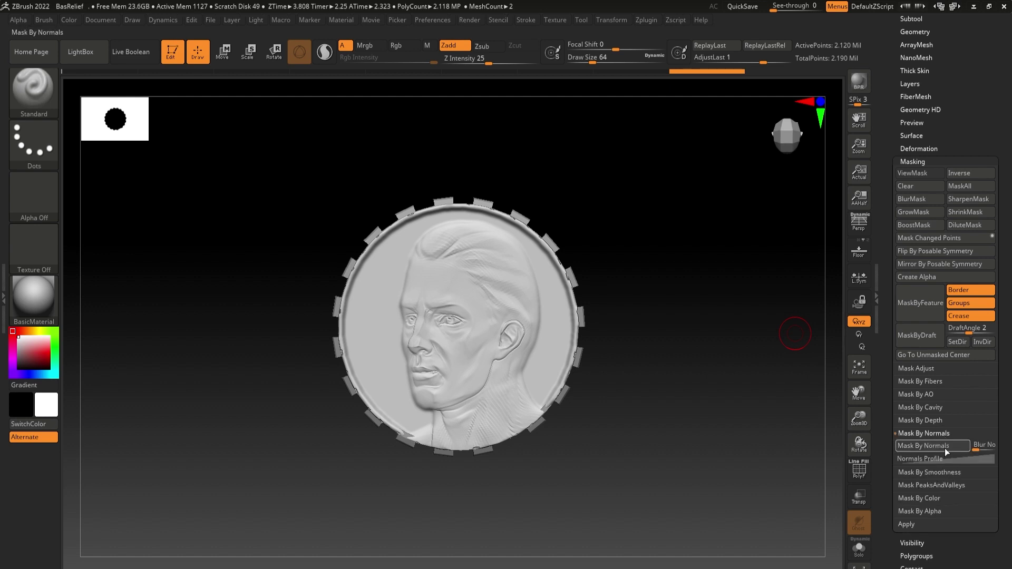
pyautogui.click(944, 447)
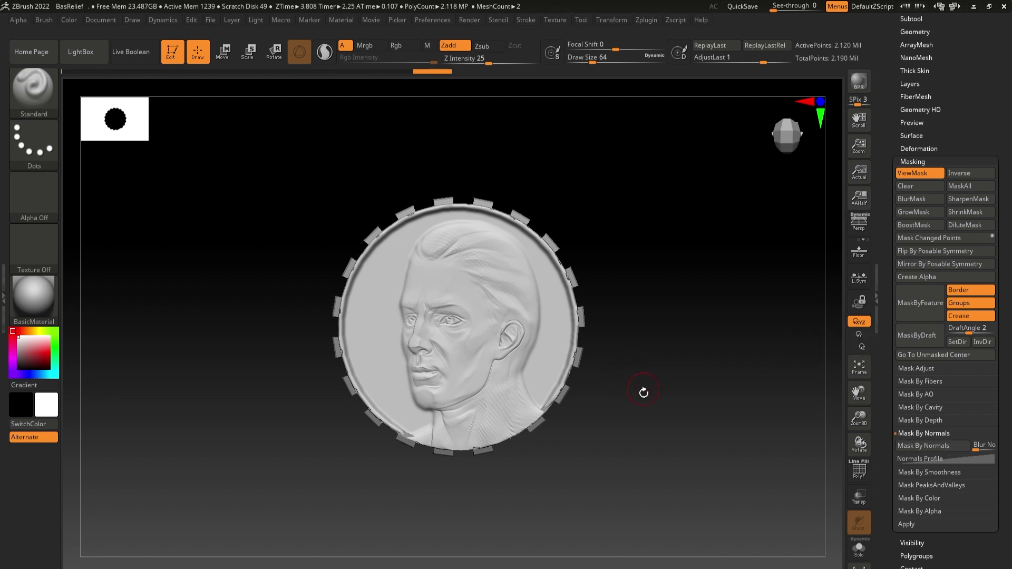
pyautogui.moveTo(659, 449); pyautogui.dragTo(704, 362)
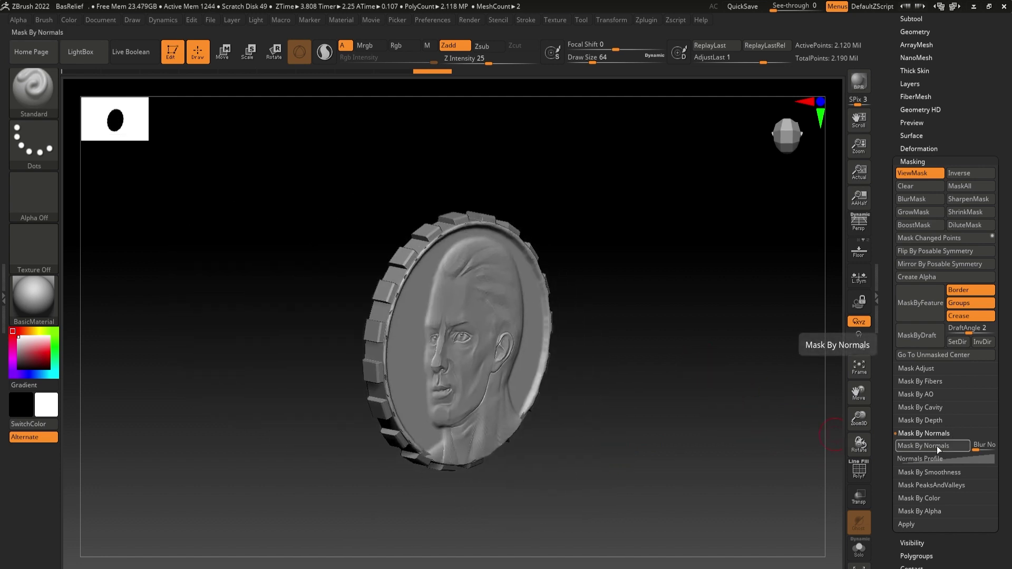
pyautogui.click(223, 51)
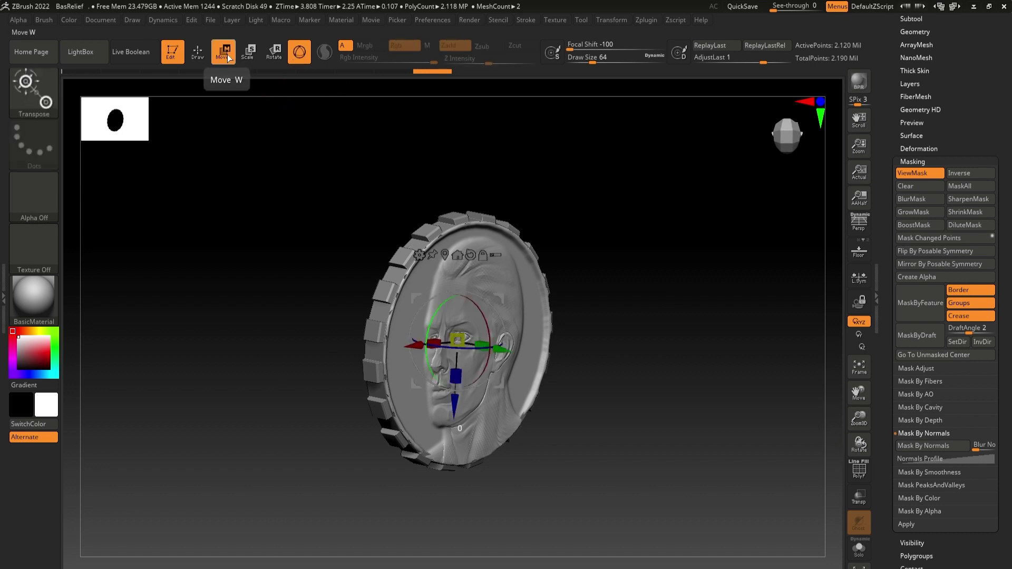
pyautogui.moveTo(501, 350); pyautogui.dragTo(512, 371)
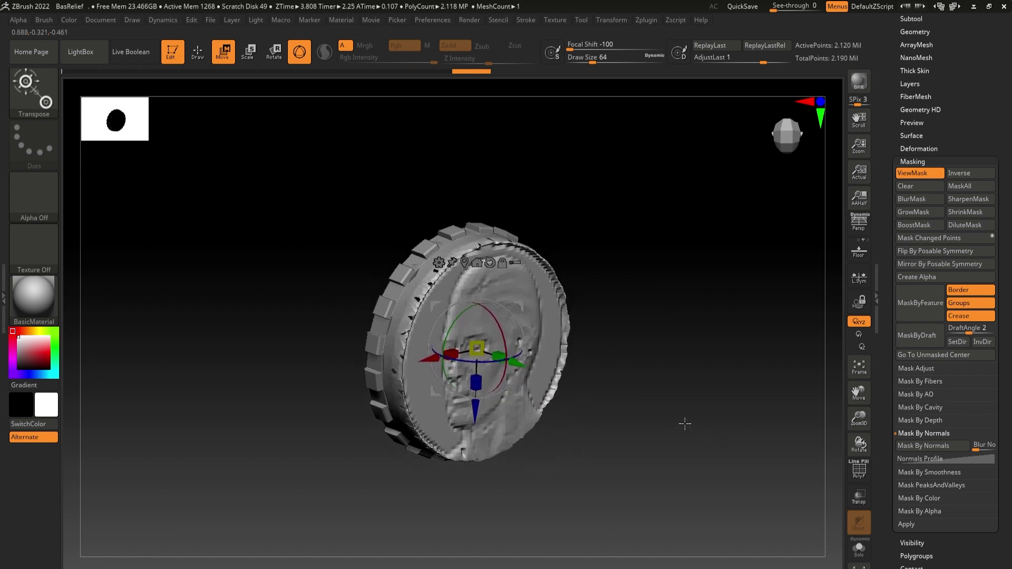
pyautogui.scroll(5, 684, 422)
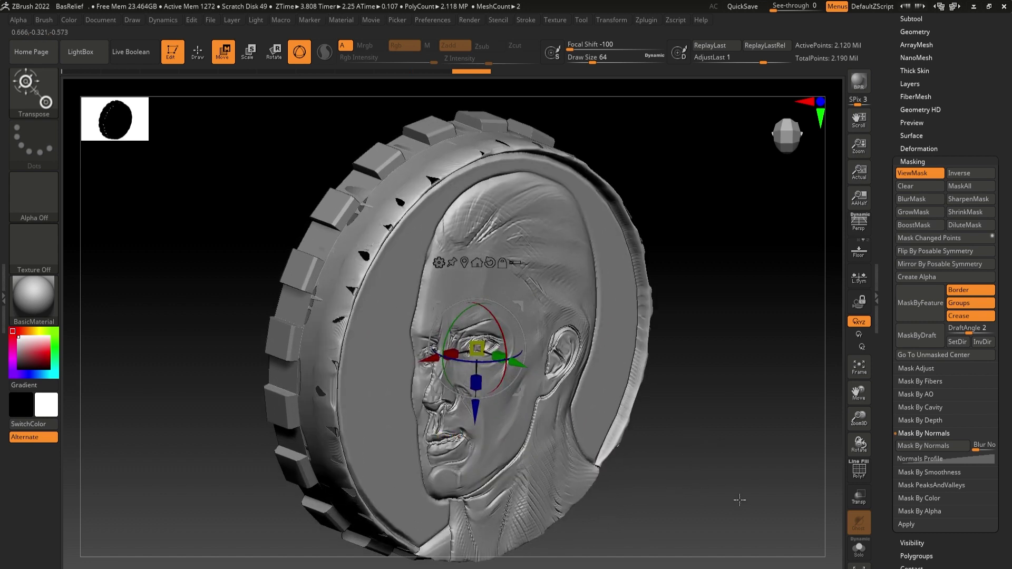
# Step: Undo the face move, the normals mask and the relief projection, and return to the front view of the coin
pyautogui.hotkey('ctrl', 'z')
pyautogui.hotkey('ctrl', 'z')
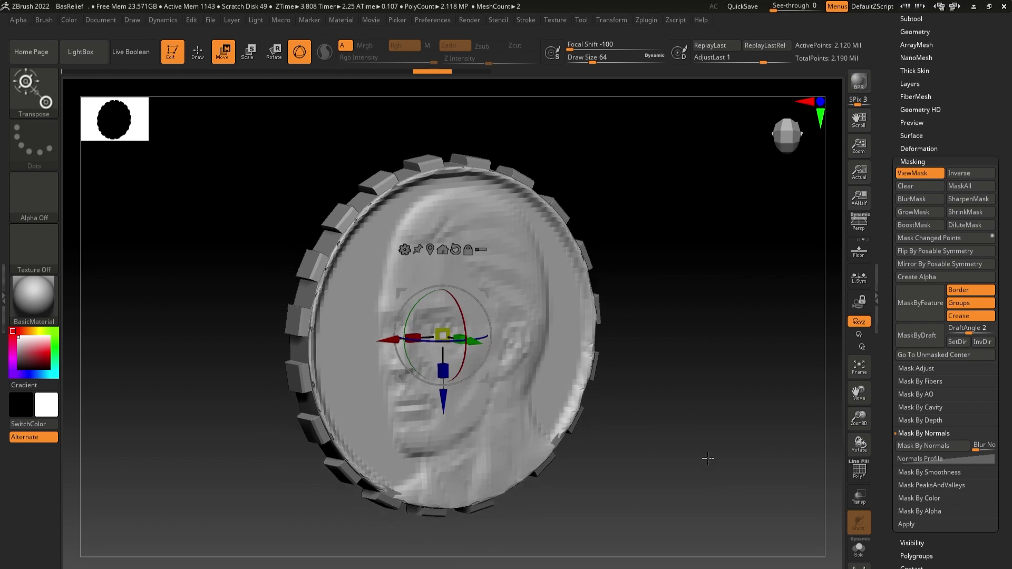
pyautogui.press('q')
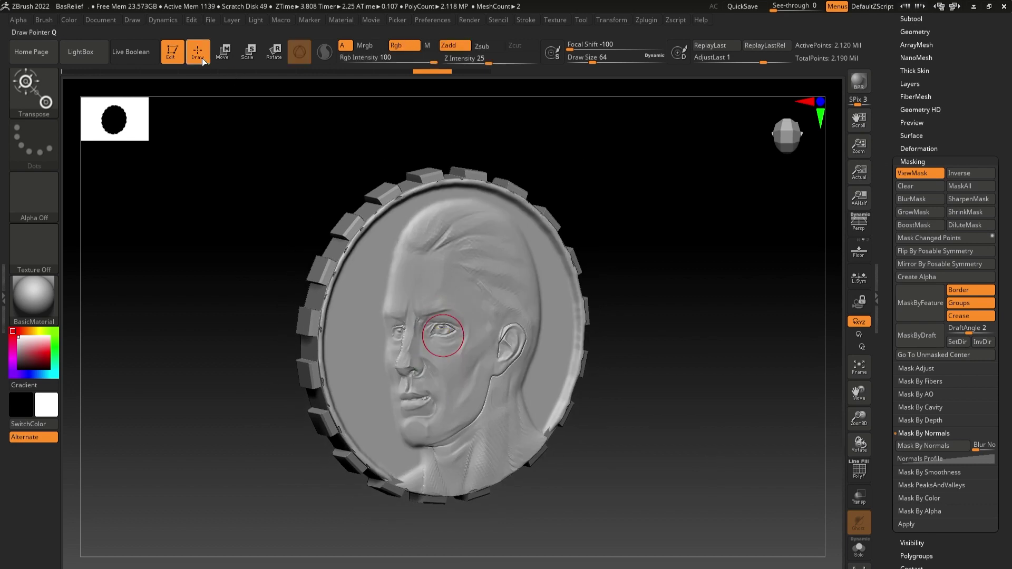
pyautogui.moveTo(763, 63)
pyautogui.mouseDown()
pyautogui.moveTo(731, 65)
pyautogui.moveTo(762, 63)
pyautogui.mouseUp()
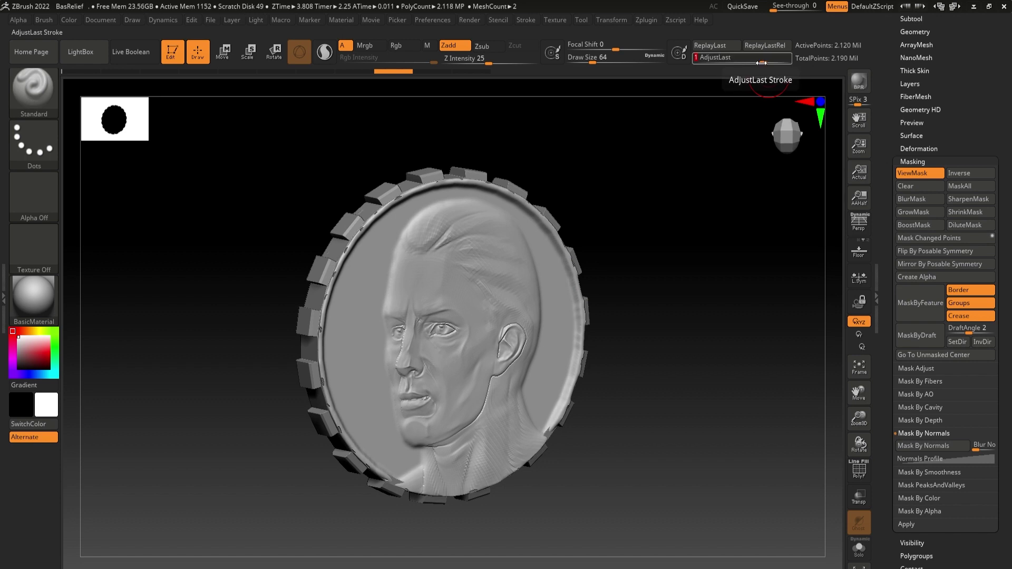
pyautogui.press('ctrl')
pyautogui.hotkey('ctrl', 'z')
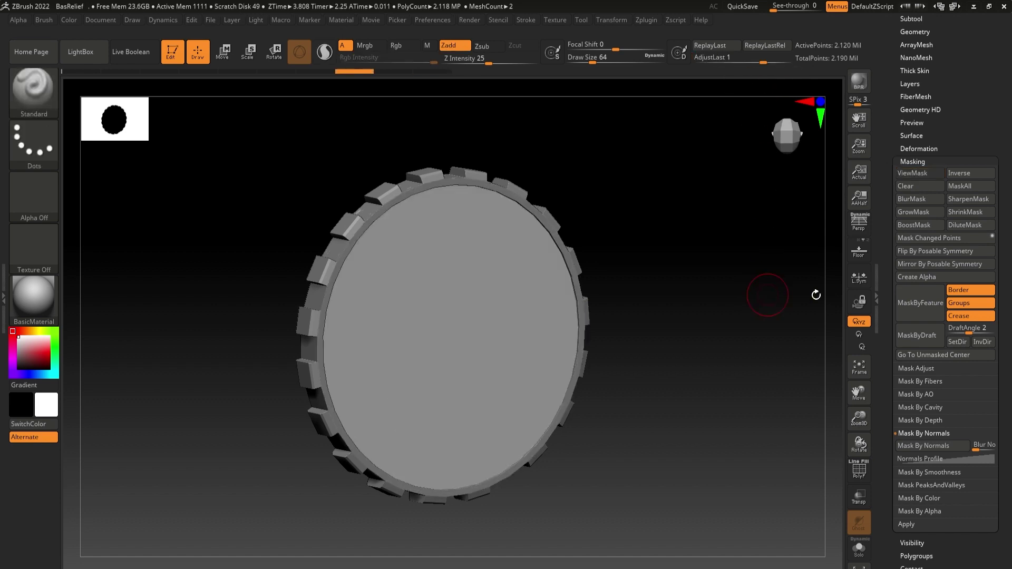
pyautogui.keyDown('shift'); pyautogui.moveTo(698, 372); pyautogui.dragTo(678, 371); pyautogui.keyUp('shift')
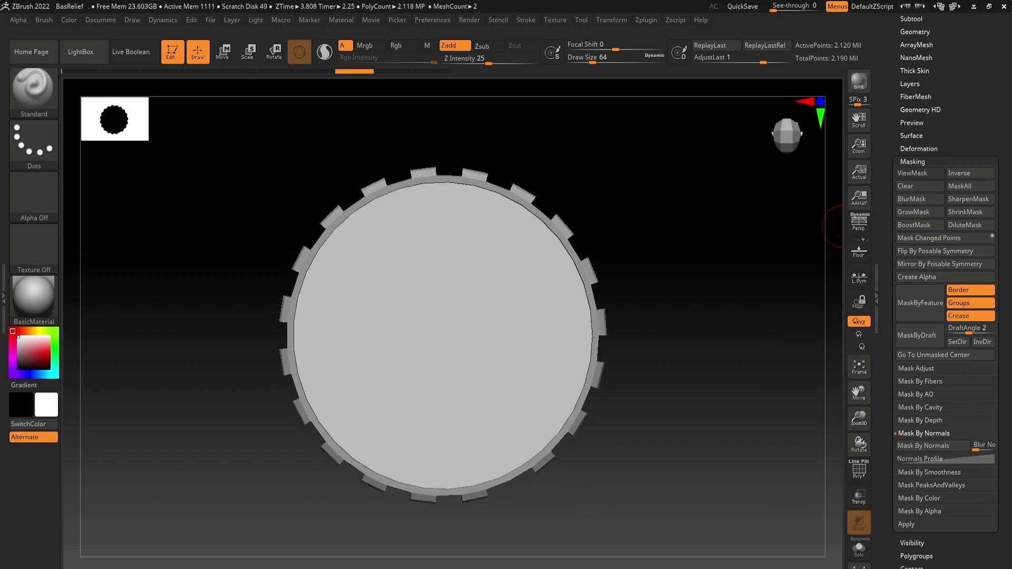
# Step: Show the DemoHead1 subtool together with coin1 and make DemoHead1 the active subtool
pyautogui.click(913, 161)
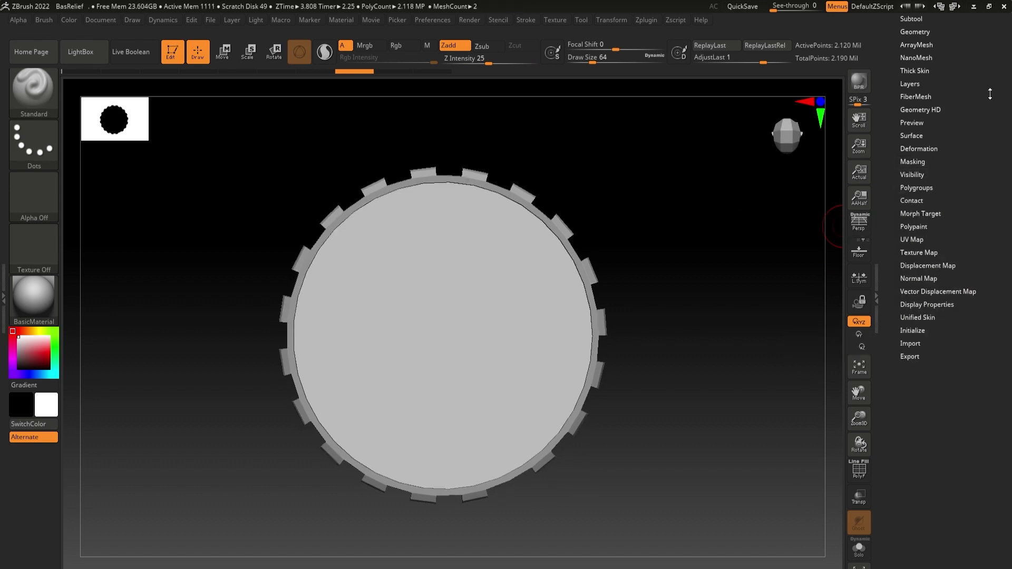
pyautogui.moveTo(986, 53); pyautogui.dragTo(986, 170)
pyautogui.click(912, 198)
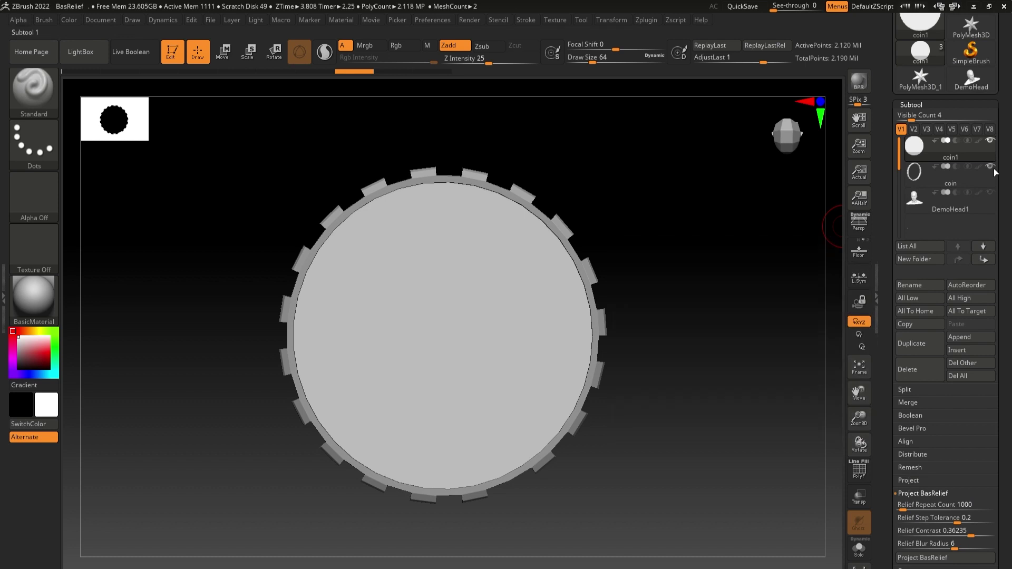
pyautogui.click(990, 192)
pyautogui.click(950, 158)
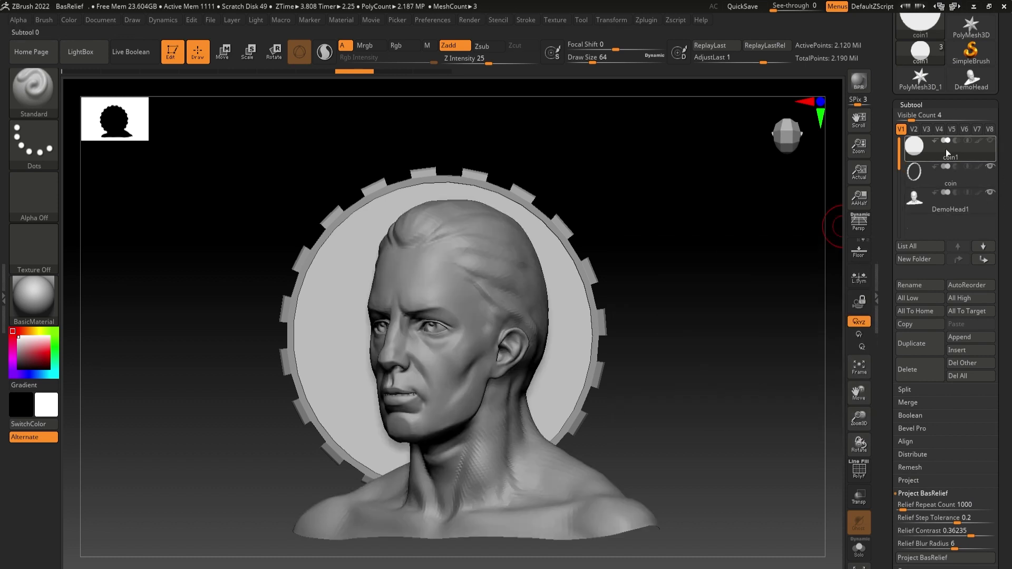
pyautogui.click(964, 201)
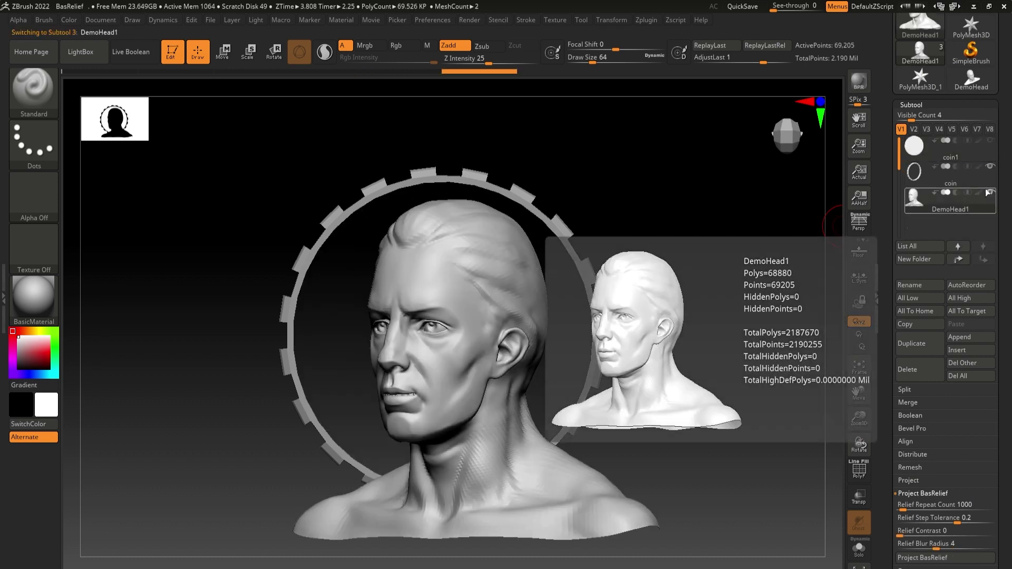
pyautogui.click(990, 140)
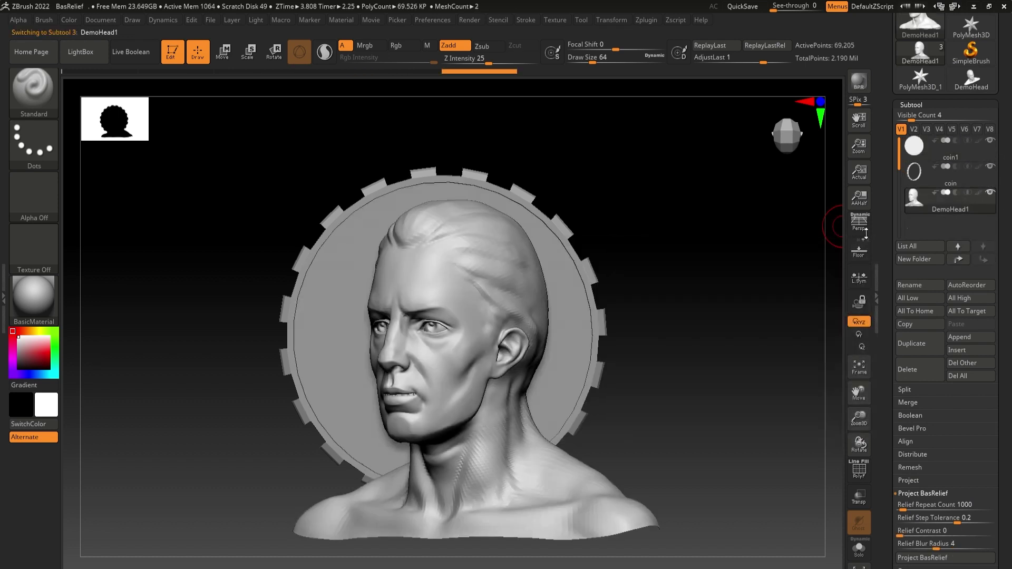
# Step: Scale the DemoHead1 bust down, rotate it to face forward and center it within the coin's face
pyautogui.click(248, 52)
pyautogui.moveTo(468, 378); pyautogui.dragTo(417, 386)
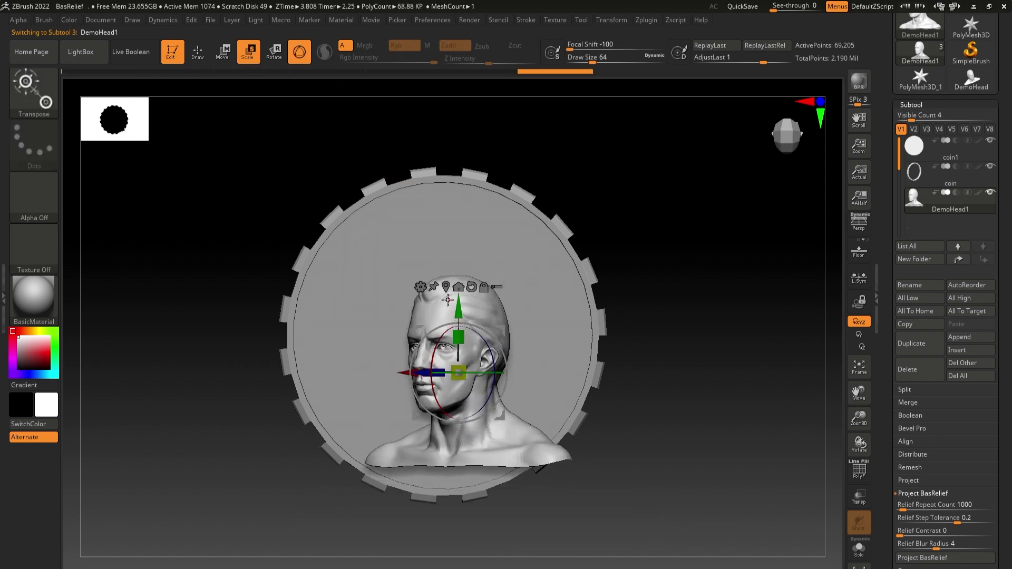
pyautogui.moveTo(459, 311); pyautogui.dragTo(459, 261)
pyautogui.moveTo(466, 329); pyautogui.dragTo(517, 323)
pyautogui.moveTo(503, 324); pyautogui.dragTo(391, 323)
pyautogui.moveTo(449, 263); pyautogui.dragTo(449, 256)
pyautogui.moveTo(396, 317); pyautogui.dragTo(391, 316)
pyautogui.moveTo(446, 249); pyautogui.dragTo(444, 258)
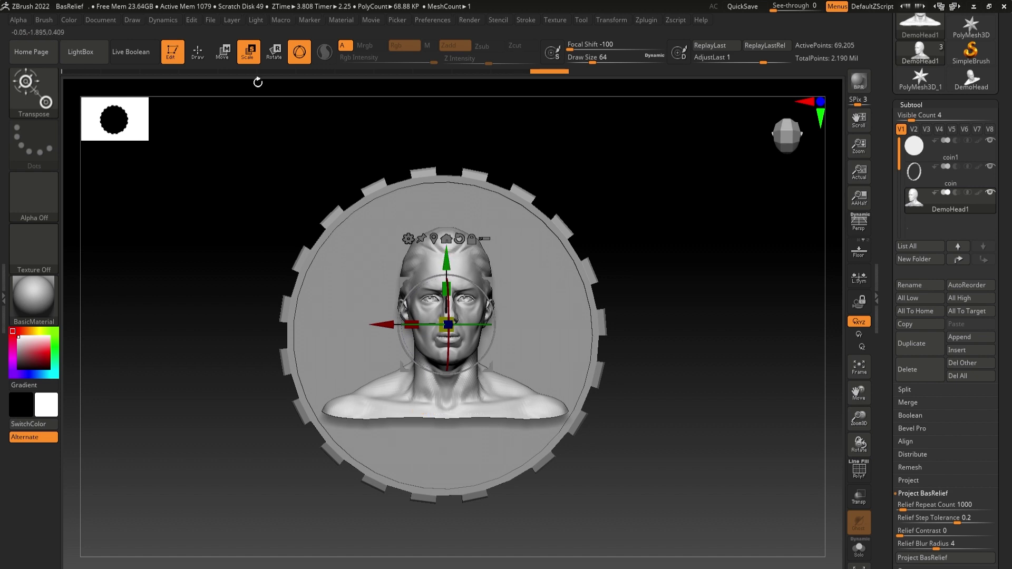
pyautogui.click(200, 56)
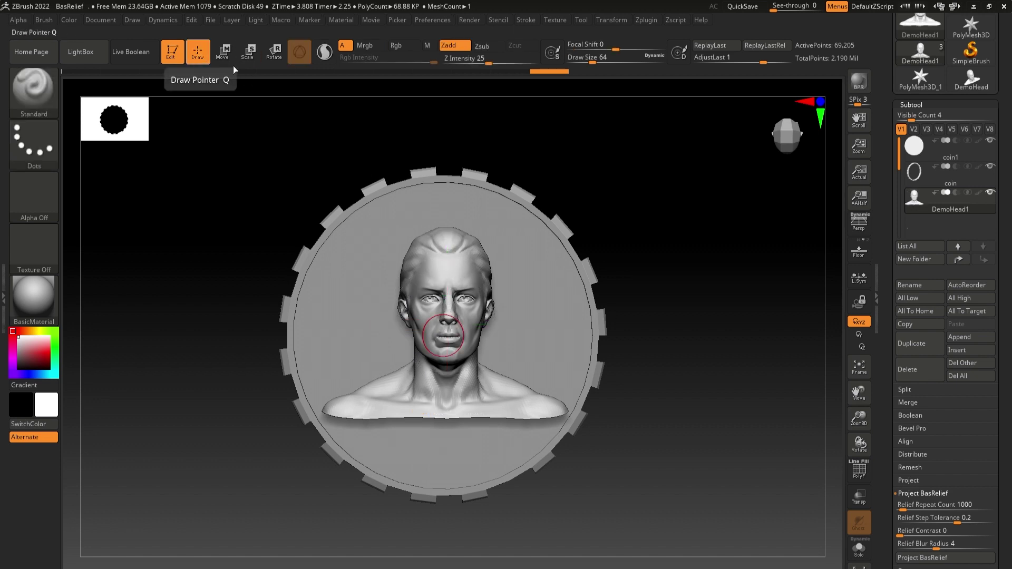
pyautogui.click(944, 559)
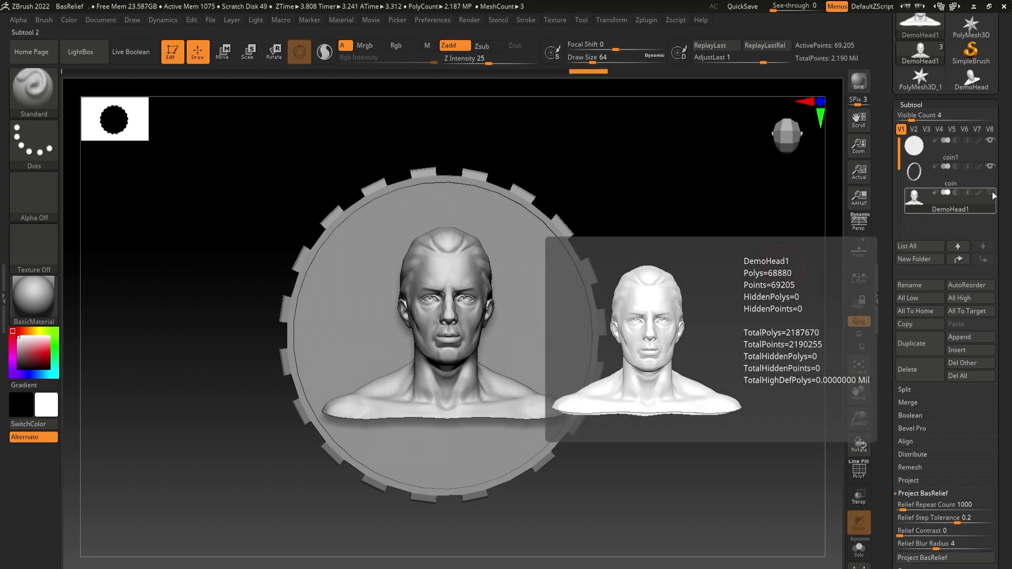
pyautogui.click(959, 157)
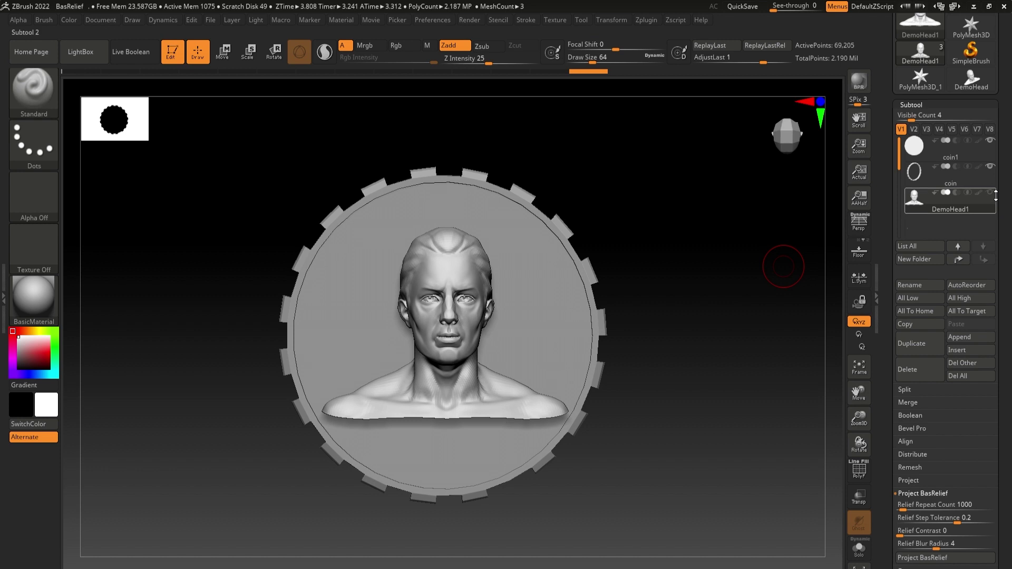
pyautogui.press('ctrl')
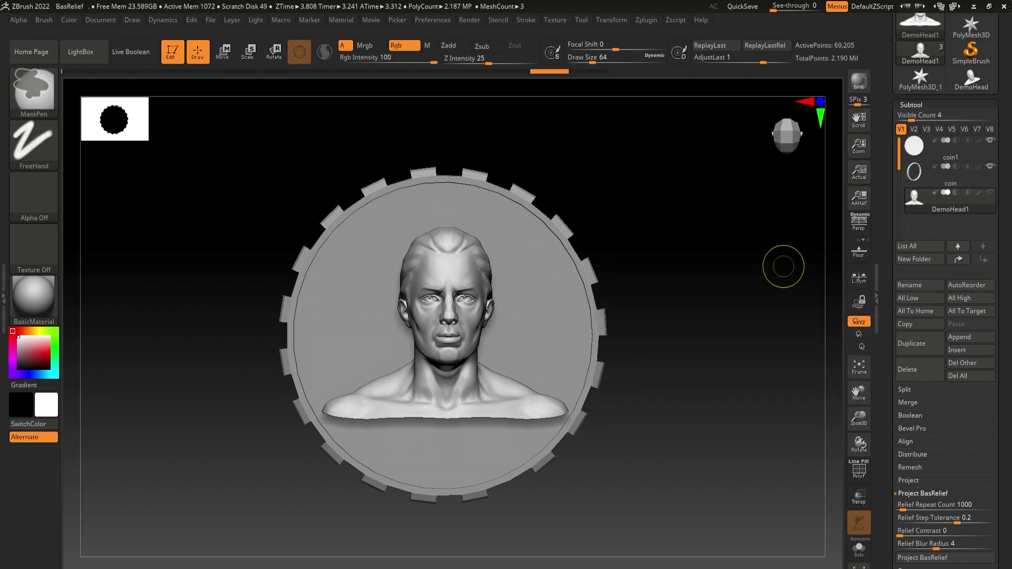
# Step: Make coin1 the active subtool with DemoHead1 shown and project the front-facing bust onto it as a bas relief
pyautogui.click(956, 154)
pyautogui.click(990, 192)
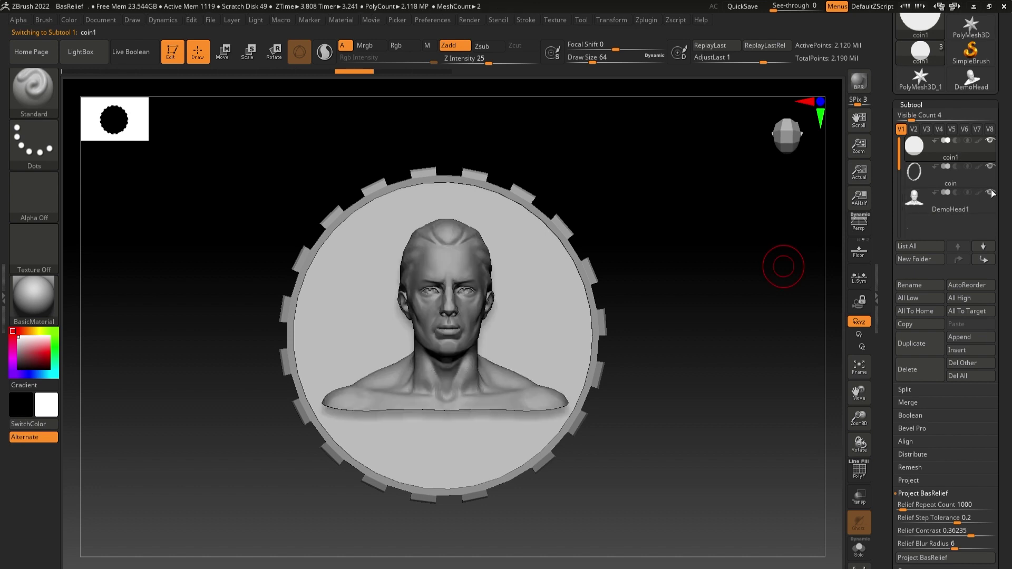
pyautogui.click(926, 561)
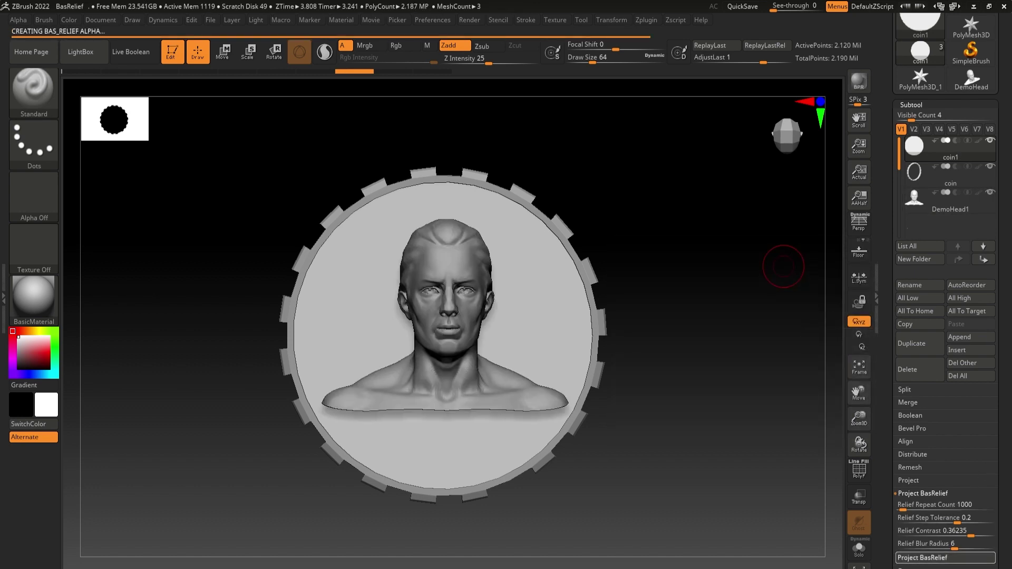
# Step: Hide DemoHead1 and strengthen the projected relief by raising the AdjustLast intensity
pyautogui.click(991, 193)
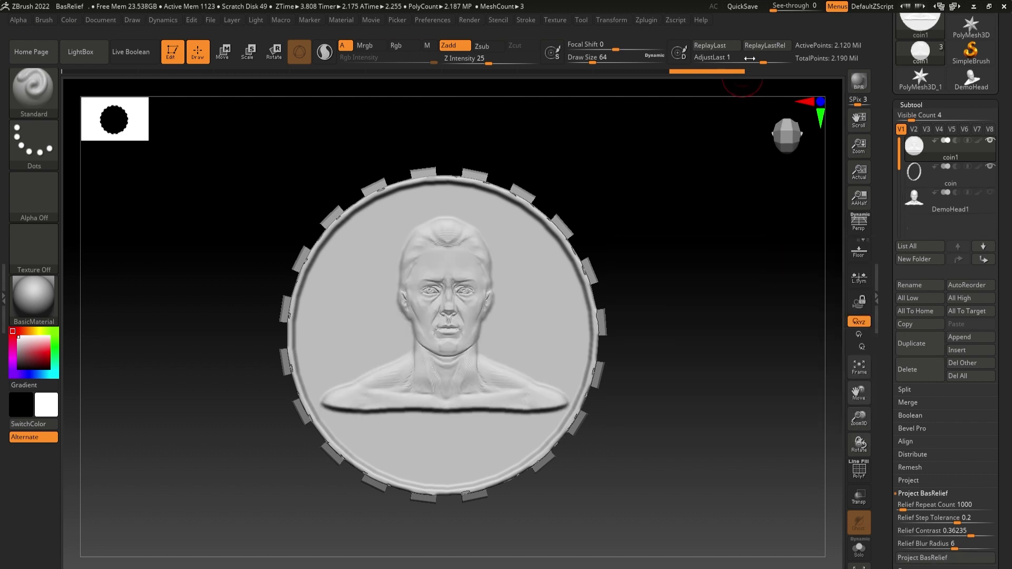
pyautogui.moveTo(757, 60)
pyautogui.mouseDown()
pyautogui.moveTo(707, 61)
pyautogui.moveTo(794, 63)
pyautogui.moveTo(739, 63)
pyautogui.moveTo(775, 63)
pyautogui.mouseUp()
pyautogui.moveTo(657, 217); pyautogui.dragTo(694, 271)
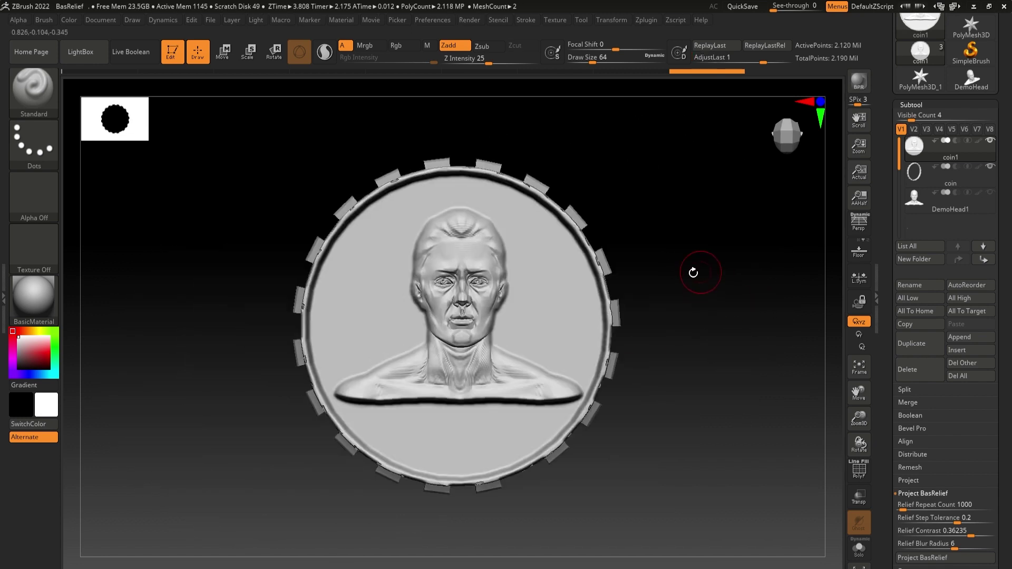
# Step: Open the DemoRhino.ZPR project from the DemoProjects folder without saving the coin project's changes
pyautogui.click(84, 54)
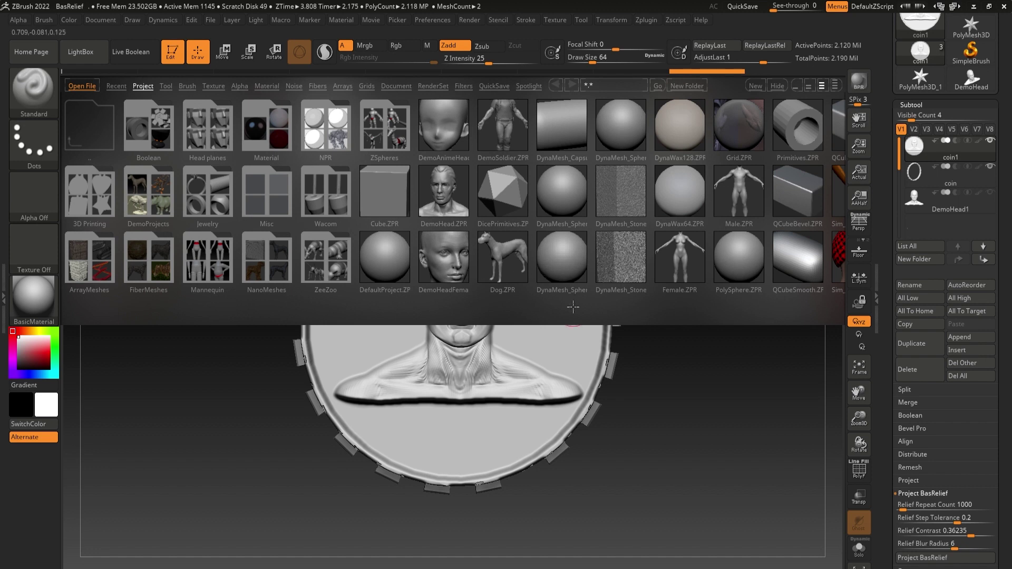
pyautogui.click(141, 195)
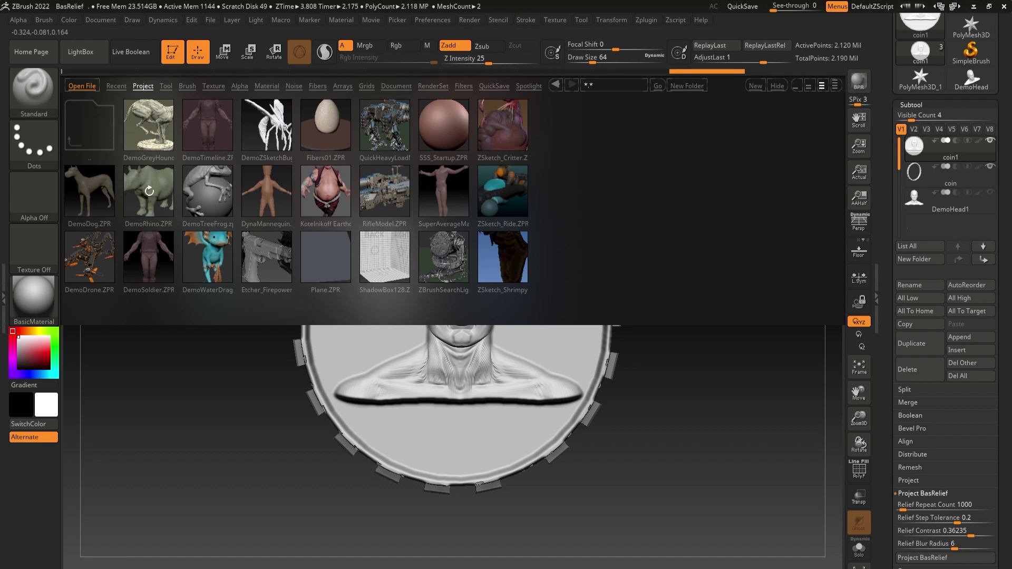
pyautogui.doubleClick(149, 190)
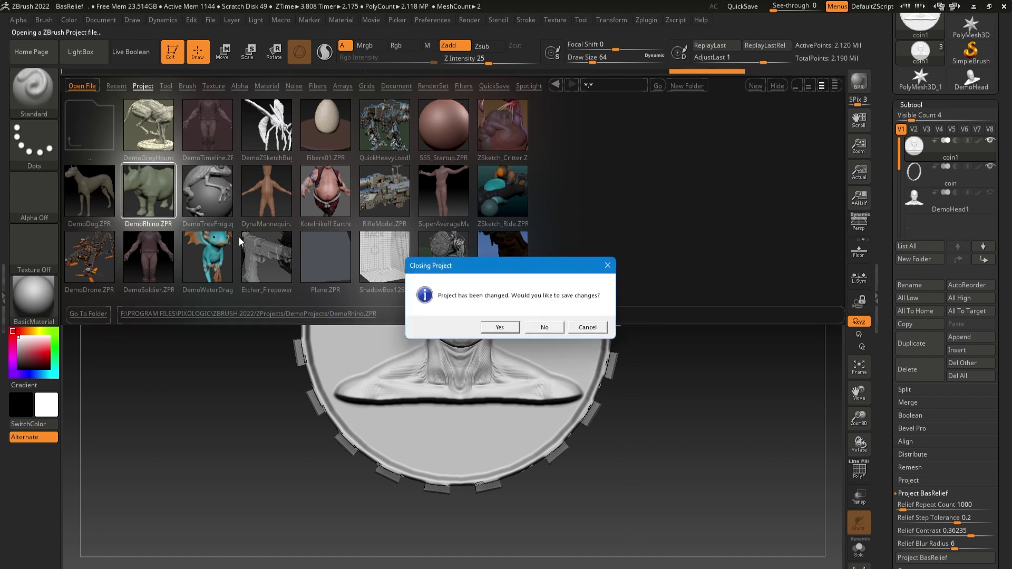
pyautogui.click(541, 328)
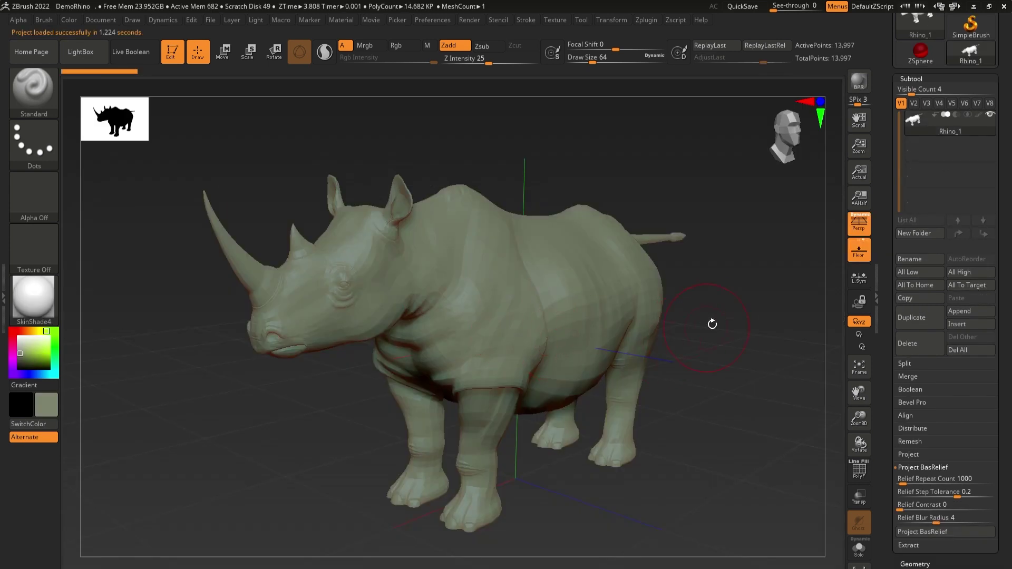
pyautogui.moveTo(714, 323)
pyautogui.mouseDown()
pyautogui.moveTo(732, 306)
pyautogui.moveTo(686, 332)
pyautogui.moveTo(693, 316)
pyautogui.moveTo(678, 323)
pyautogui.moveTo(690, 336)
pyautogui.moveTo(710, 327)
pyautogui.mouseUp()
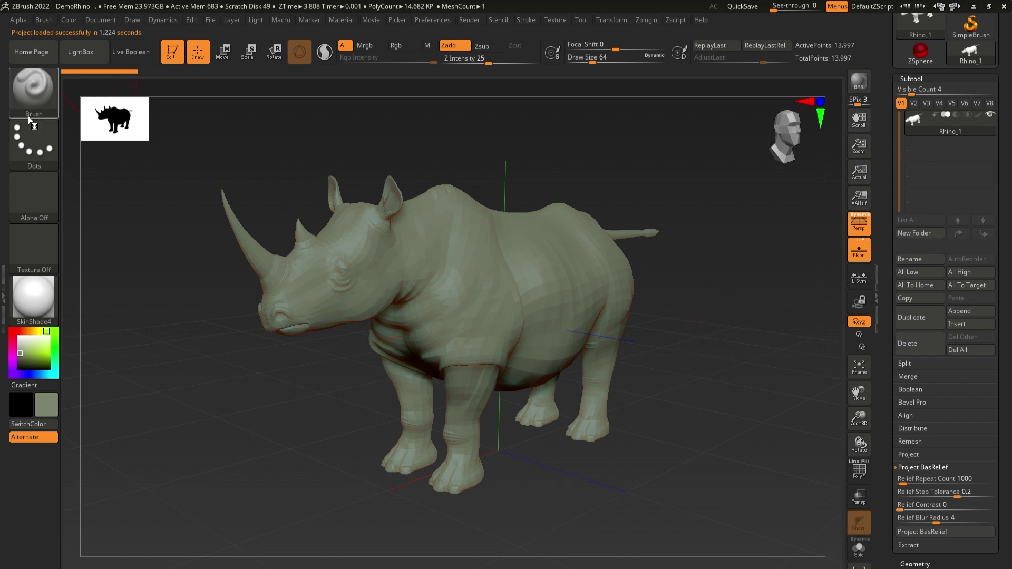
# Step: Open the side tray and replace its docked Brush palette with the Alpha palette
pyautogui.click(3, 277)
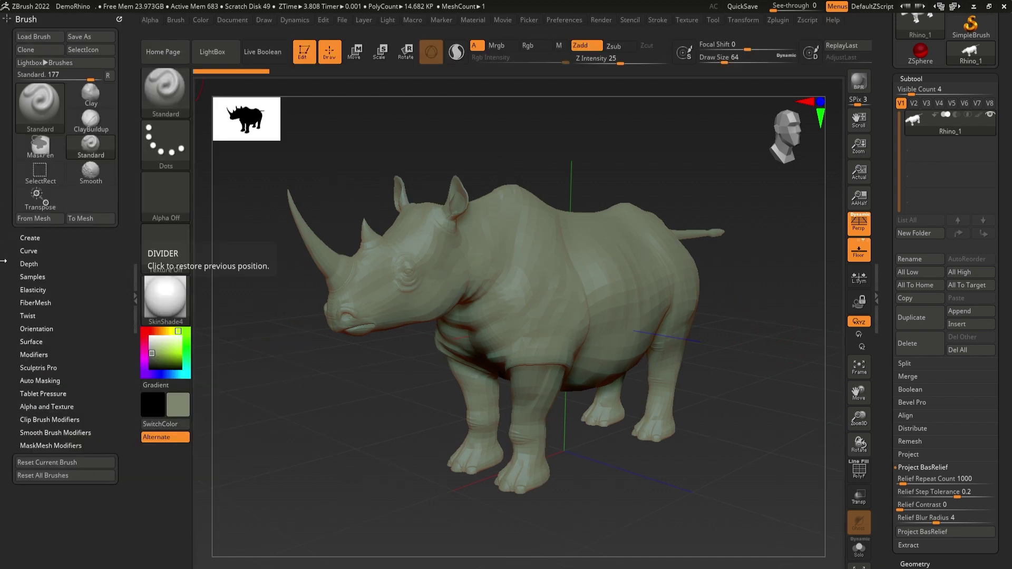
pyautogui.moveTo(119, 20); pyautogui.dragTo(355, 138)
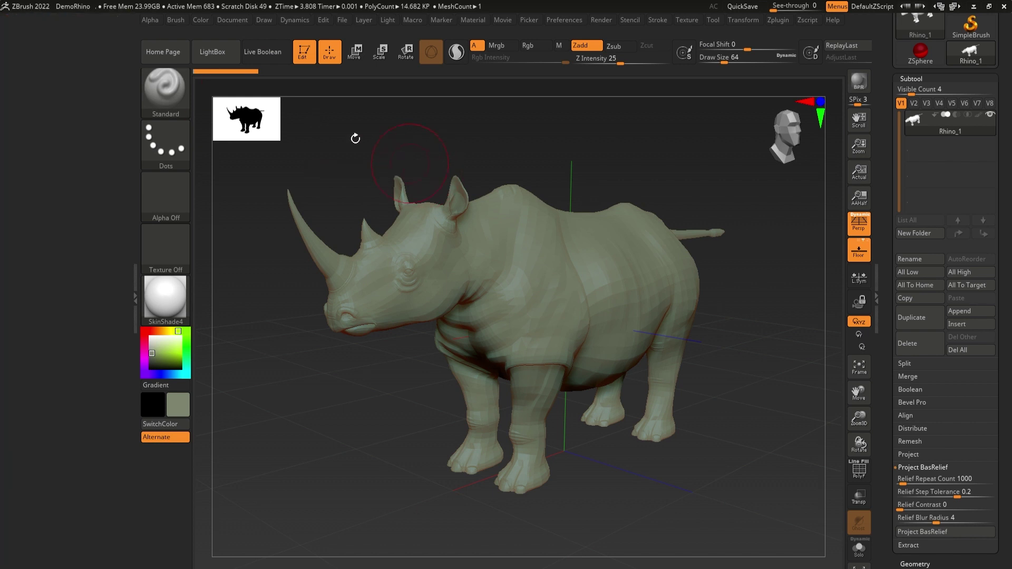
pyautogui.click(150, 21)
pyautogui.moveTo(147, 34); pyautogui.dragTo(57, 64)
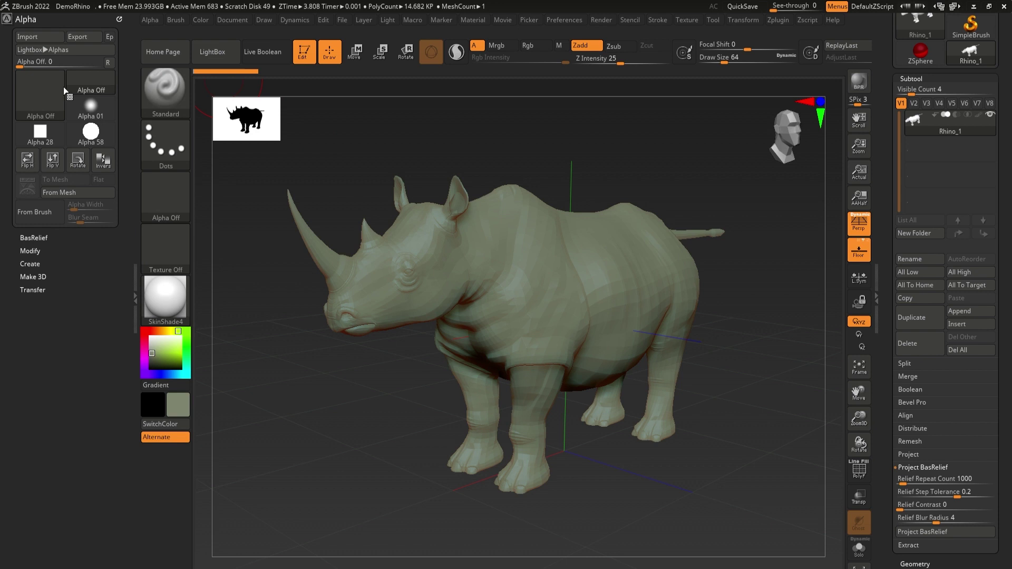
# Step: Create a bas-relief alpha from the angled rhino view with Relief Contrast set to 0.3
pyautogui.click(39, 238)
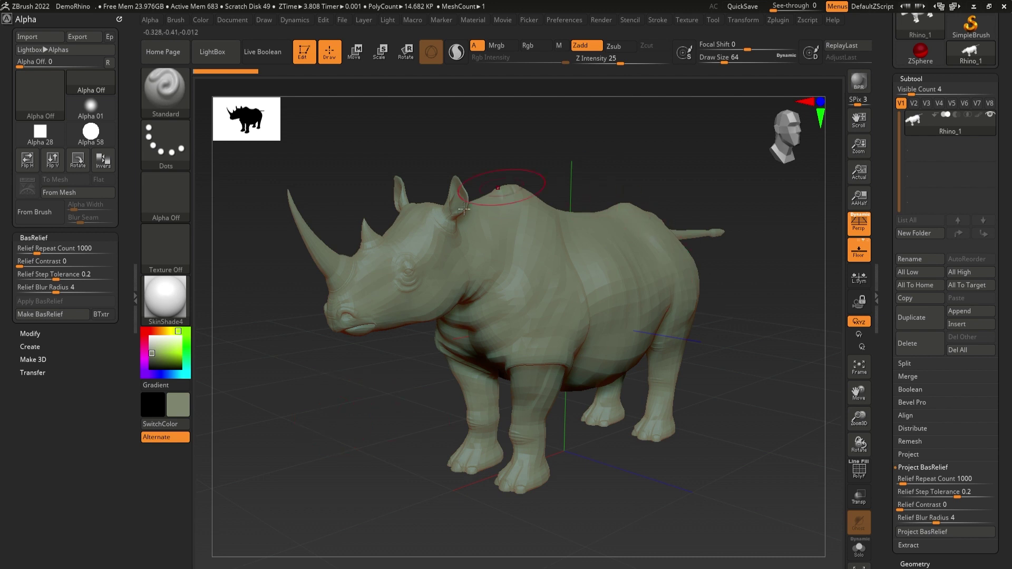
pyautogui.moveTo(754, 383); pyautogui.dragTo(775, 378)
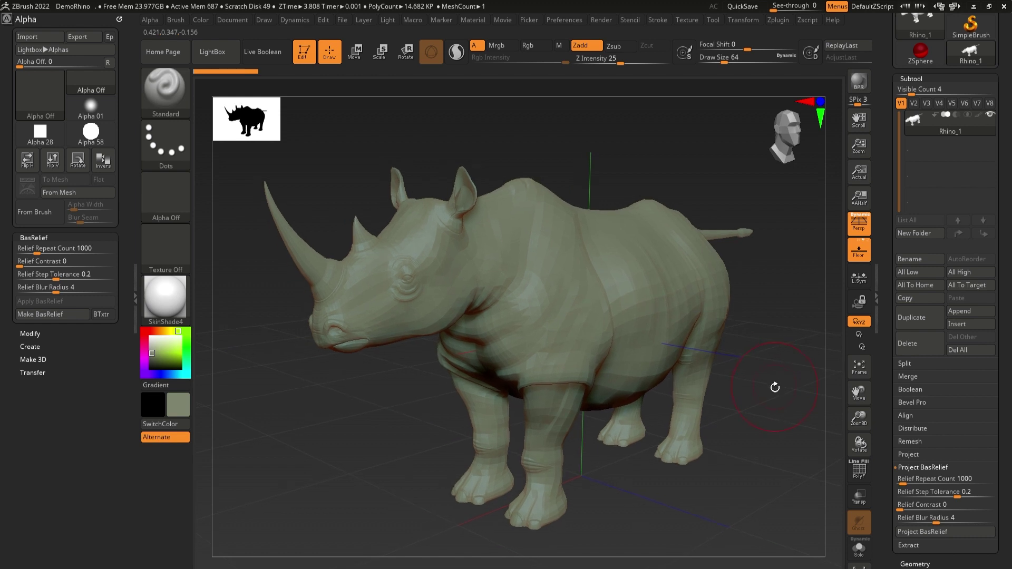
pyautogui.click(863, 228)
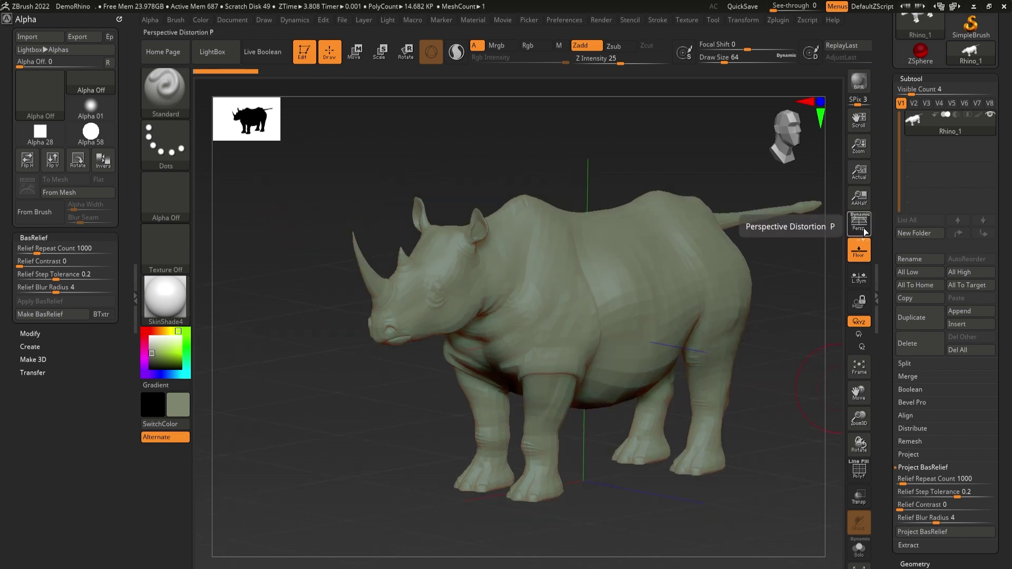
pyautogui.click(863, 227)
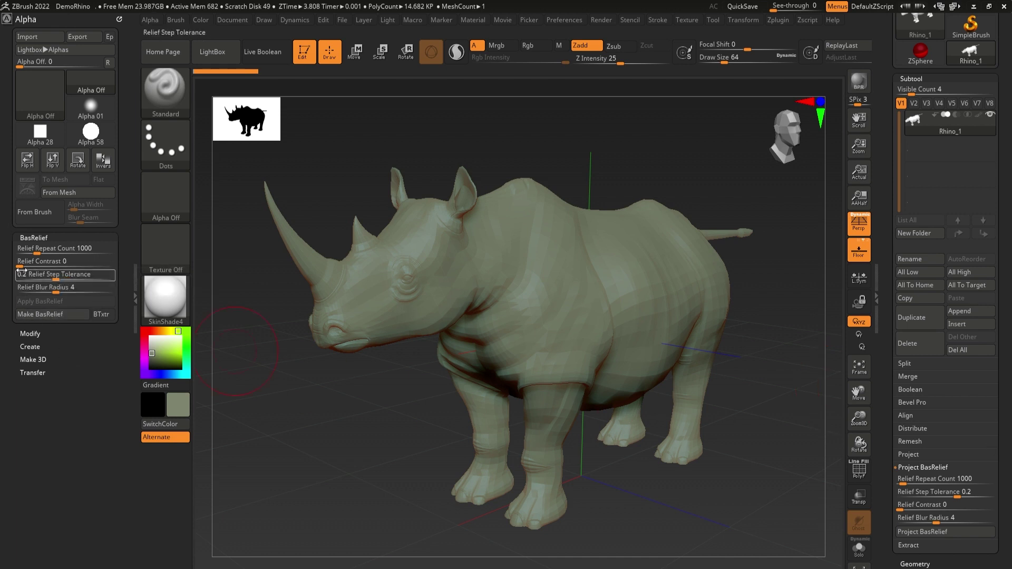
pyautogui.click(35, 260)
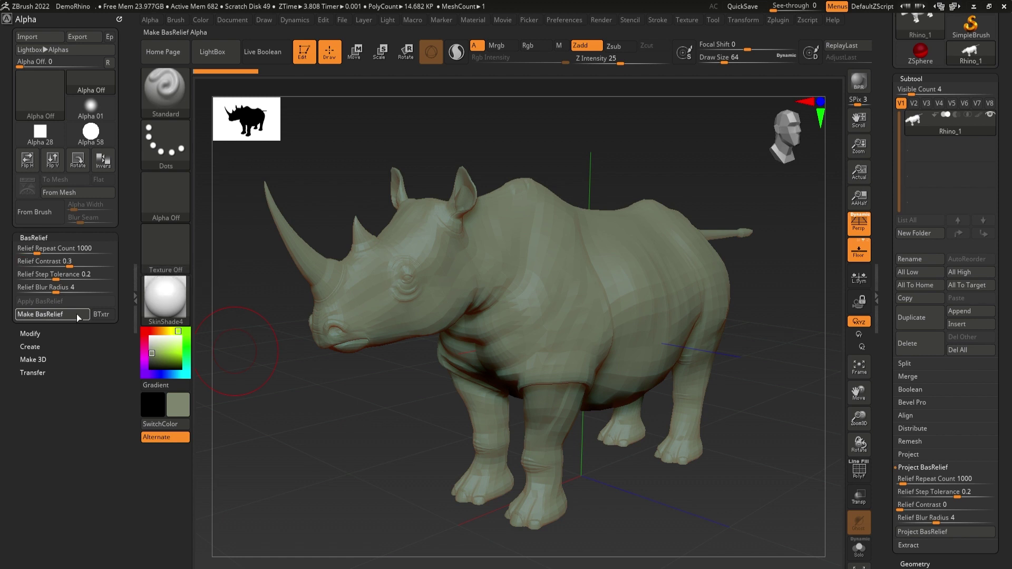
pyautogui.click(76, 314)
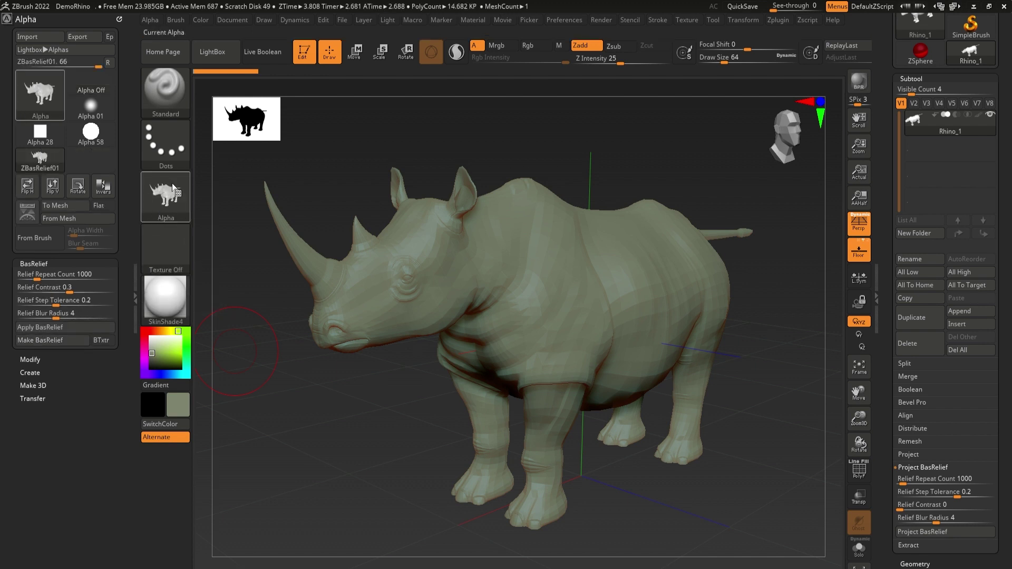
pyautogui.moveTo(161, 188)
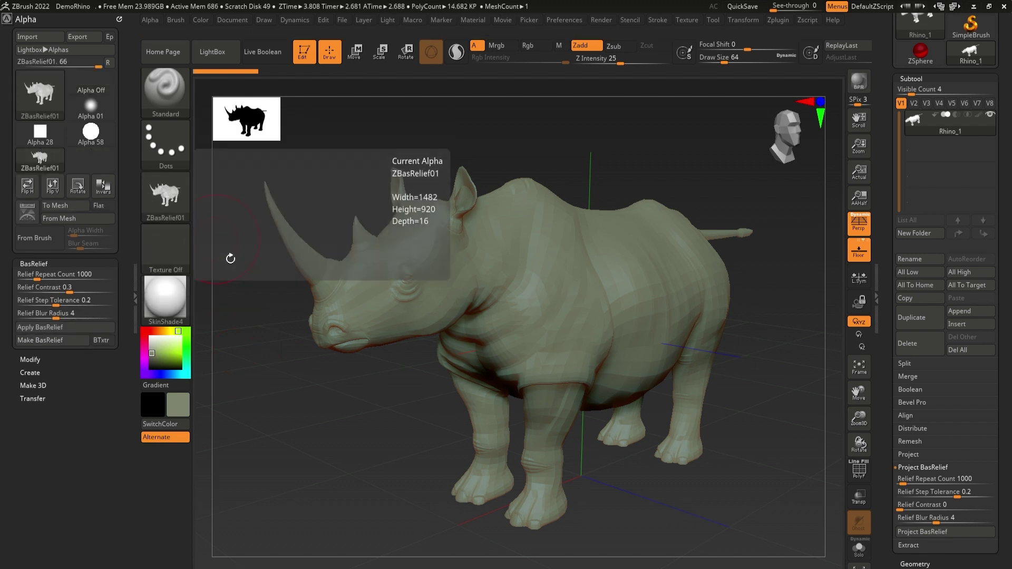
# Step: Open the Cube.ZPR project without saving the rhino project's changes
pyautogui.click(217, 56)
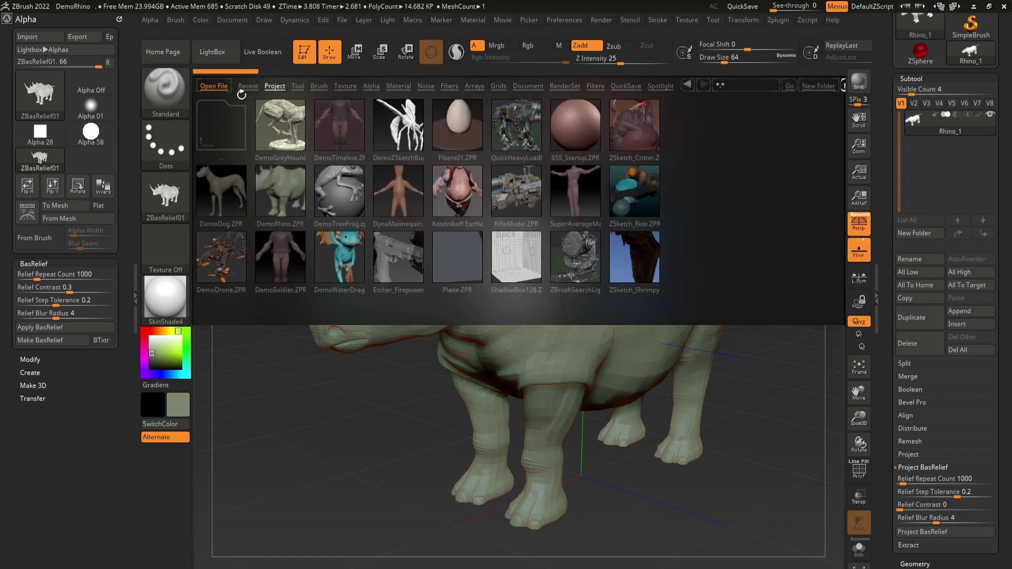
pyautogui.click(229, 125)
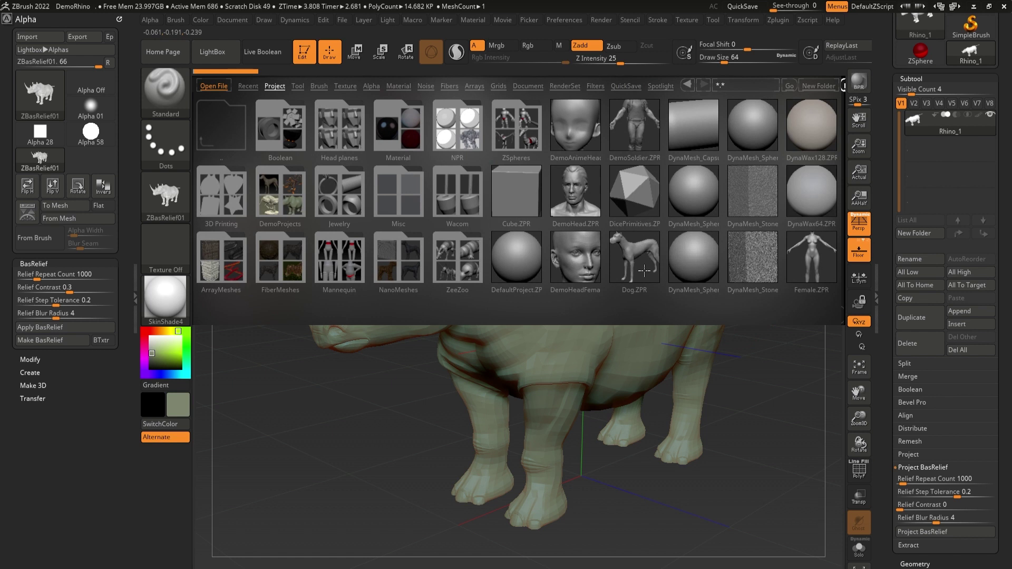
pyautogui.doubleClick(523, 189)
pyautogui.click(548, 323)
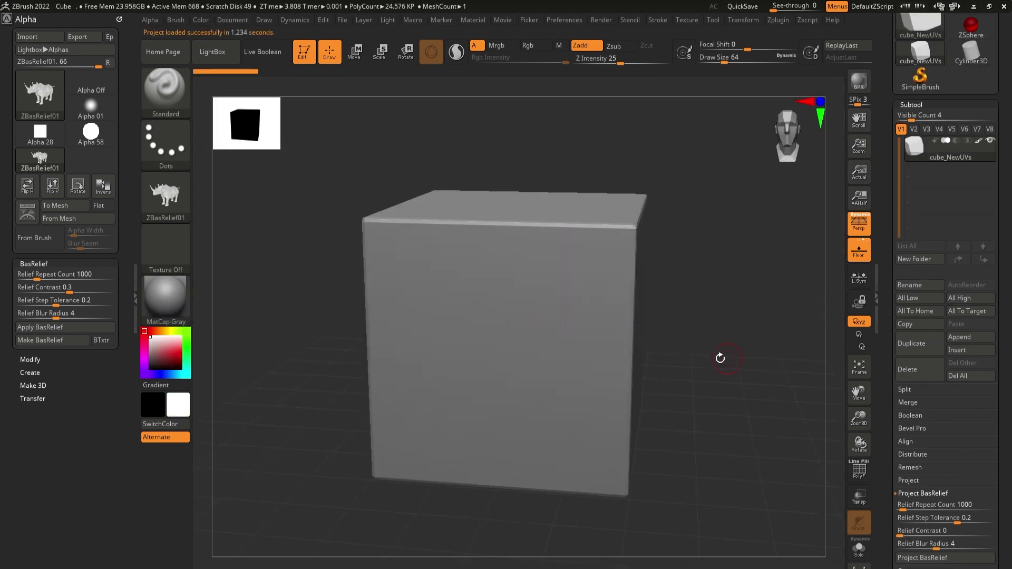
# Step: Open Jewelry_SignetRing.ZPR from the Jewelry projects folder without saving changes, and collapse the side tray holding the Alpha palette
pyautogui.click(213, 61)
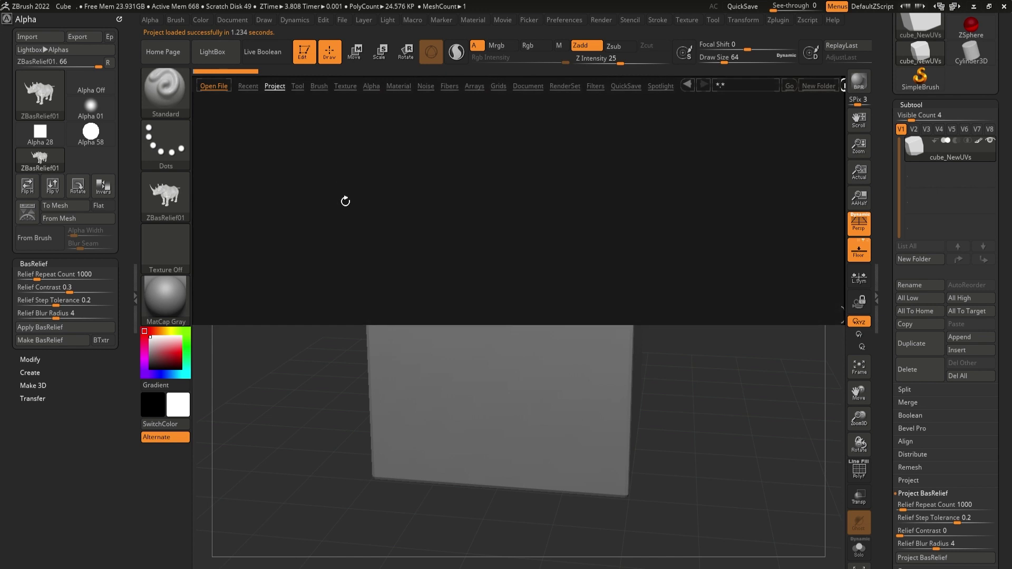
pyautogui.doubleClick(292, 196)
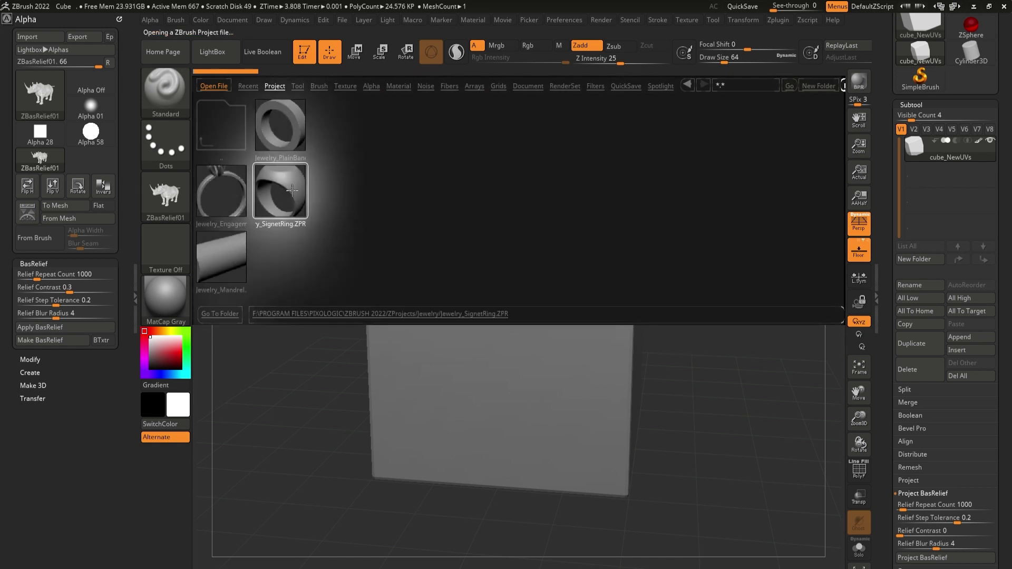
pyautogui.click(544, 328)
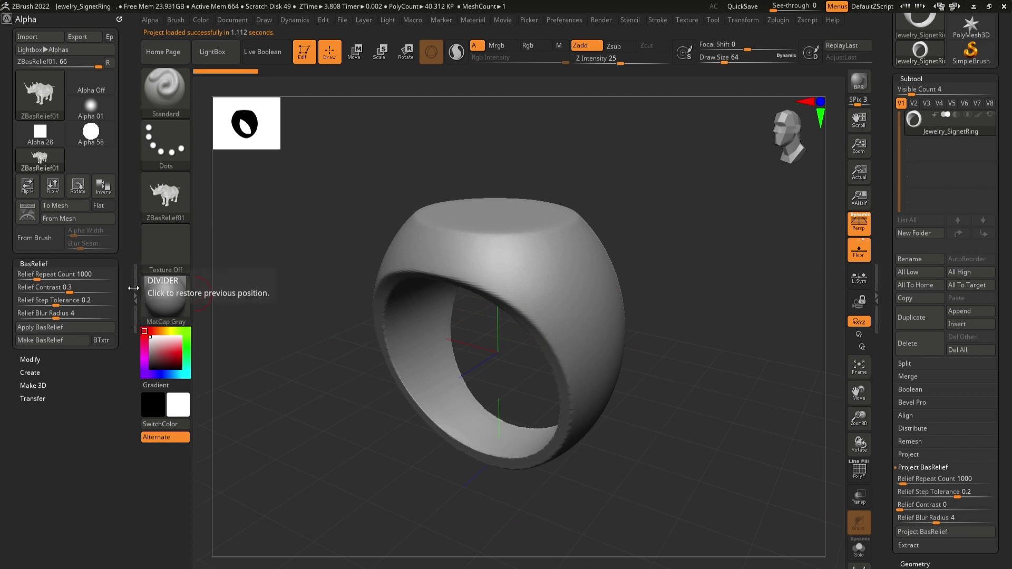
pyautogui.click(133, 288)
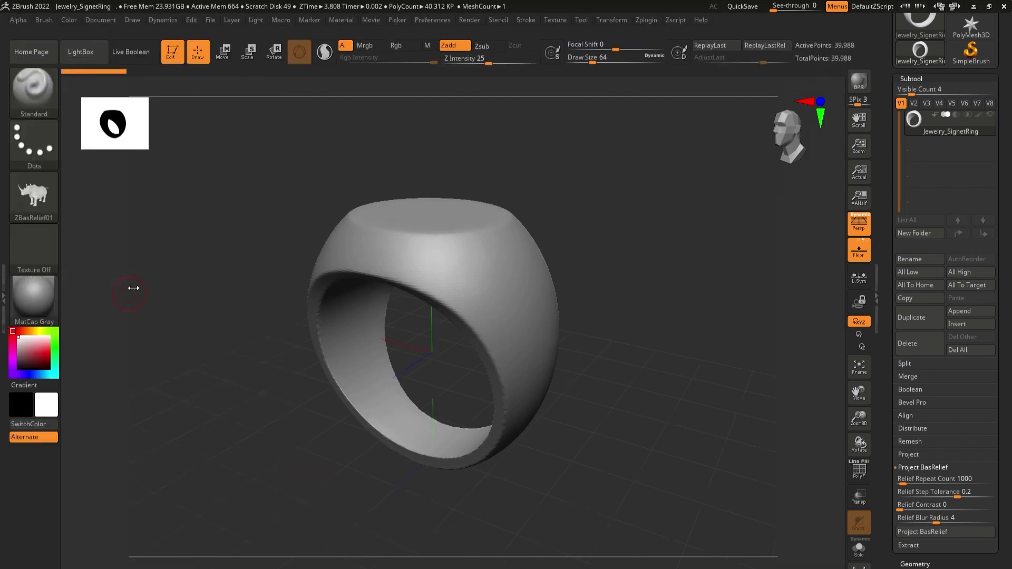
# Step: Subdivide the signet ring twice to SDiv 3 and view its flat top face straight on
pyautogui.moveTo(768, 343); pyautogui.dragTo(719, 402)
pyautogui.click(920, 78)
pyautogui.click(921, 94)
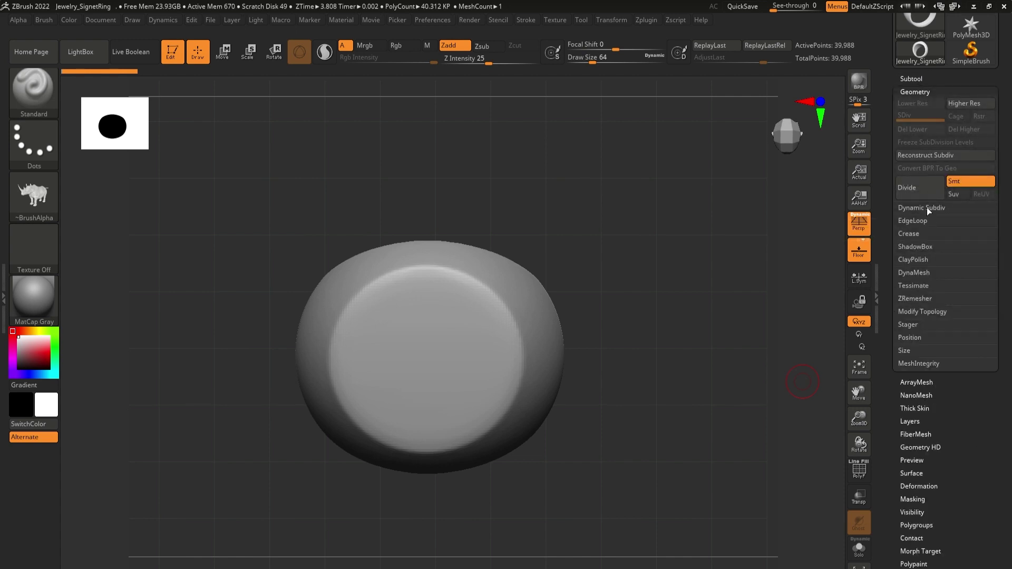
pyautogui.click(920, 187)
pyautogui.click(920, 188)
pyautogui.moveTo(656, 376); pyautogui.dragTo(726, 289)
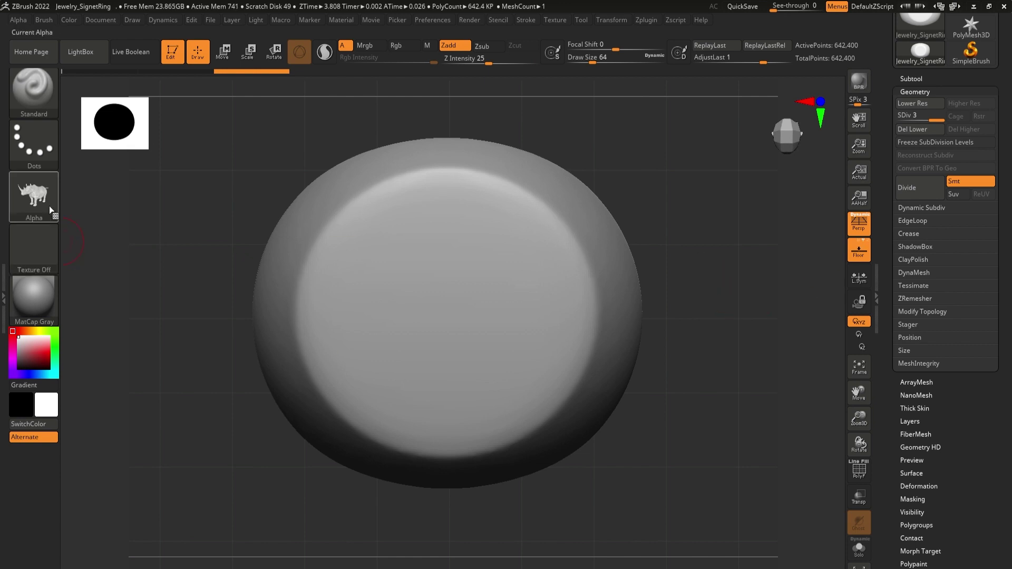
# Step: Set the Standard brush's stroke to DragRect, keeping the rhino relief as its alpha
pyautogui.click(32, 142)
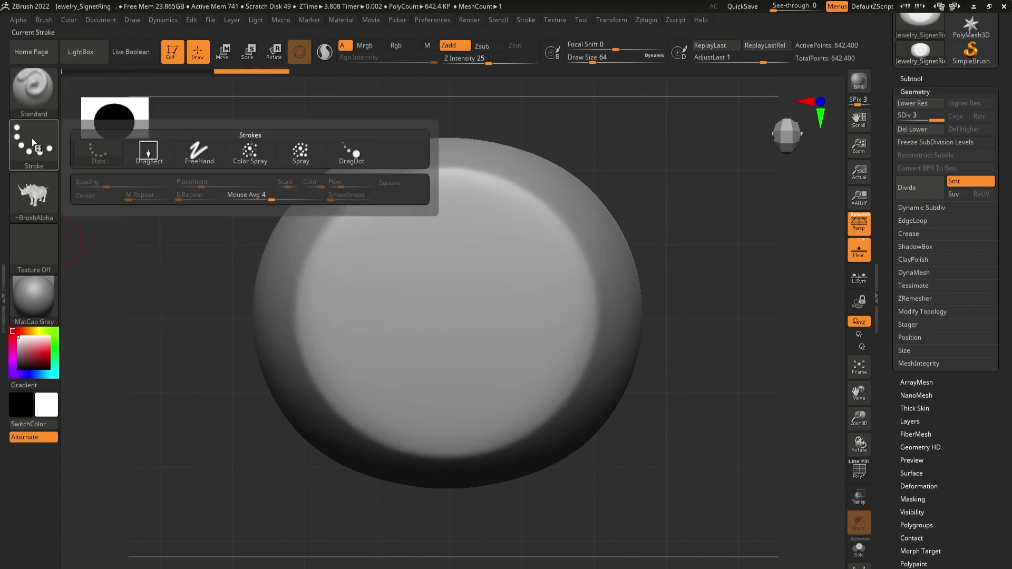
pyautogui.click(142, 150)
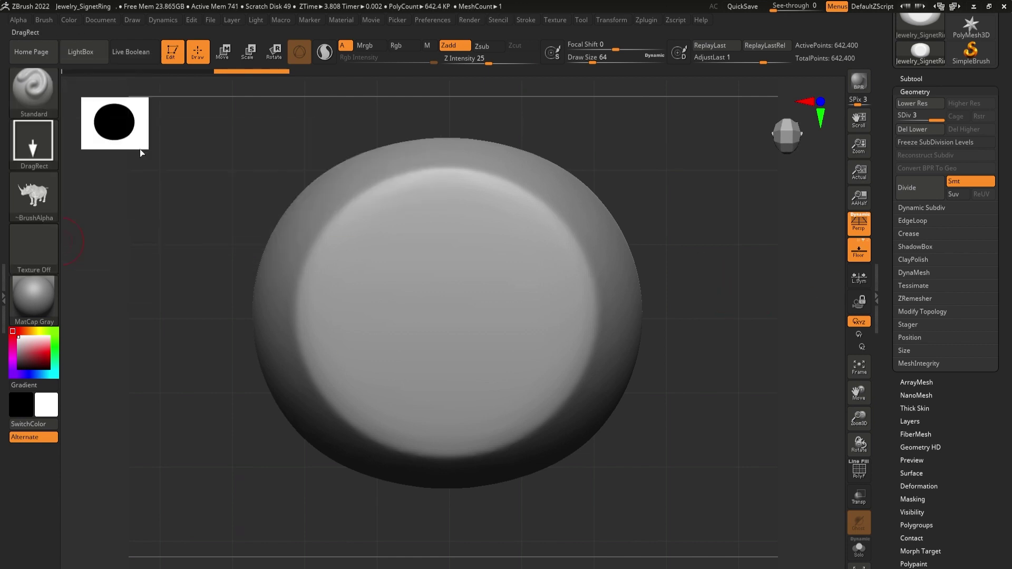
pyautogui.click(36, 199)
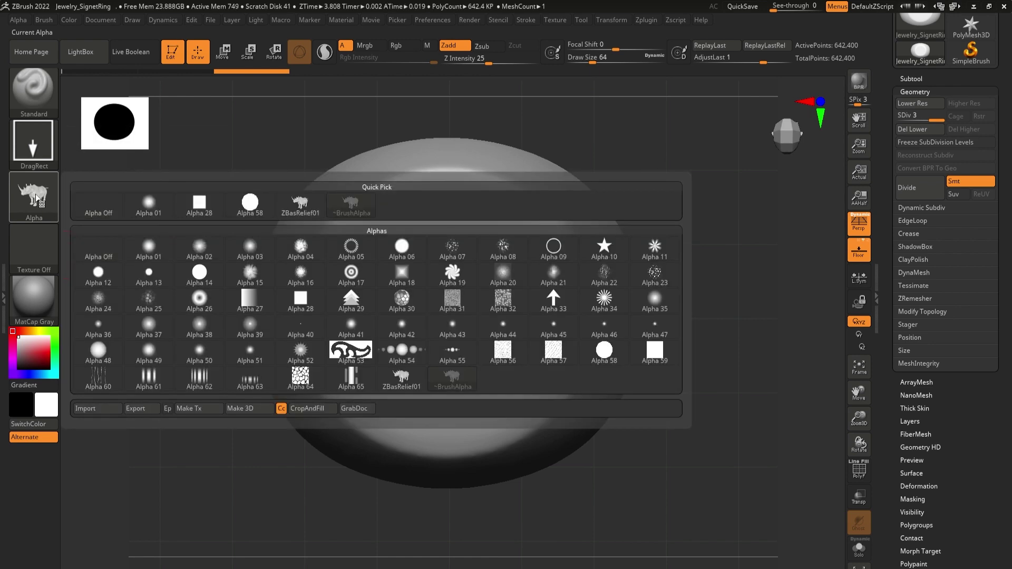
pyautogui.click(36, 198)
# Step: Try stamping the rhino relief twice from the centre of the ring's flat top face and undo both stamps
pyautogui.moveTo(446, 308)
pyautogui.mouseDown()
pyautogui.moveTo(500, 266)
pyautogui.moveTo(607, 311)
pyautogui.mouseUp()
pyautogui.hotkey('ctrl', 'z')
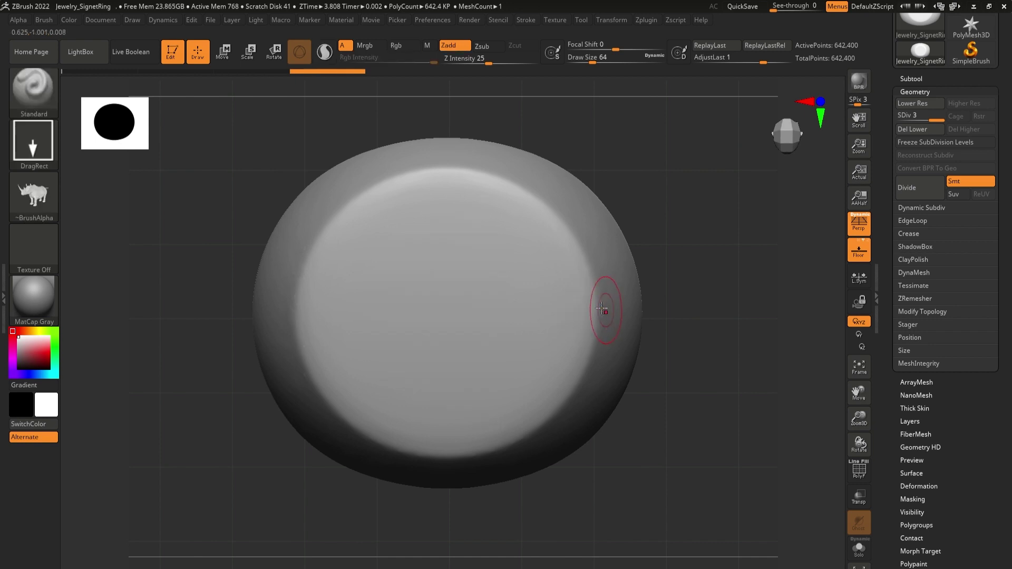
pyautogui.moveTo(444, 310)
pyautogui.mouseDown()
pyautogui.moveTo(548, 337)
pyautogui.moveTo(540, 226)
pyautogui.moveTo(453, 174)
pyautogui.moveTo(468, 165)
pyautogui.mouseUp()
pyautogui.hotkey('ctrl', 'z')
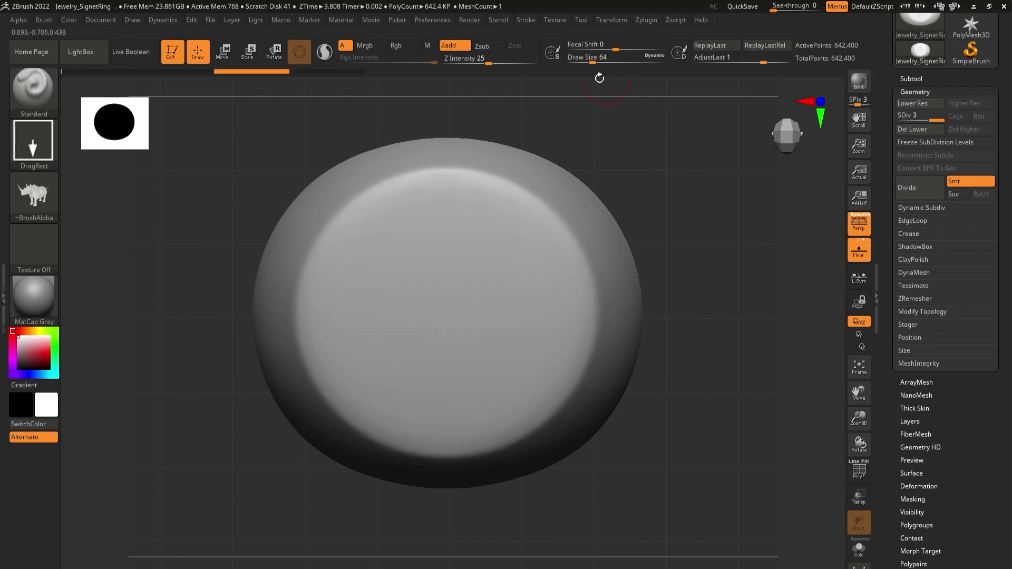
# Step: Set the brush's Focal Shift to -100 and stamp the rhino relief across the ring's flat top face
pyautogui.moveTo(616, 51); pyautogui.dragTo(584, 50)
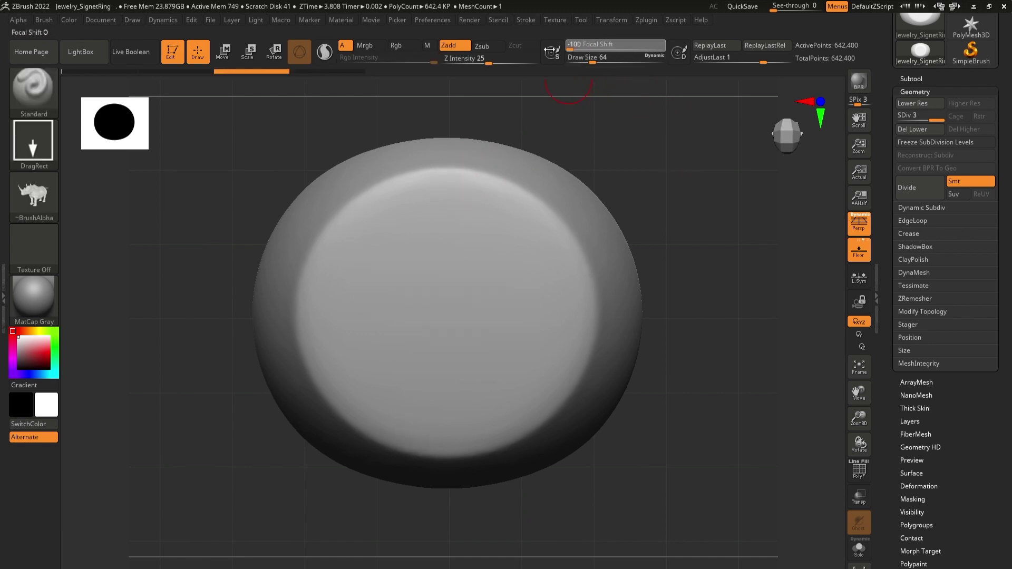
pyautogui.moveTo(638, 308); pyautogui.dragTo(465, 2)
pyautogui.moveTo(706, 438); pyautogui.dragTo(749, 423)
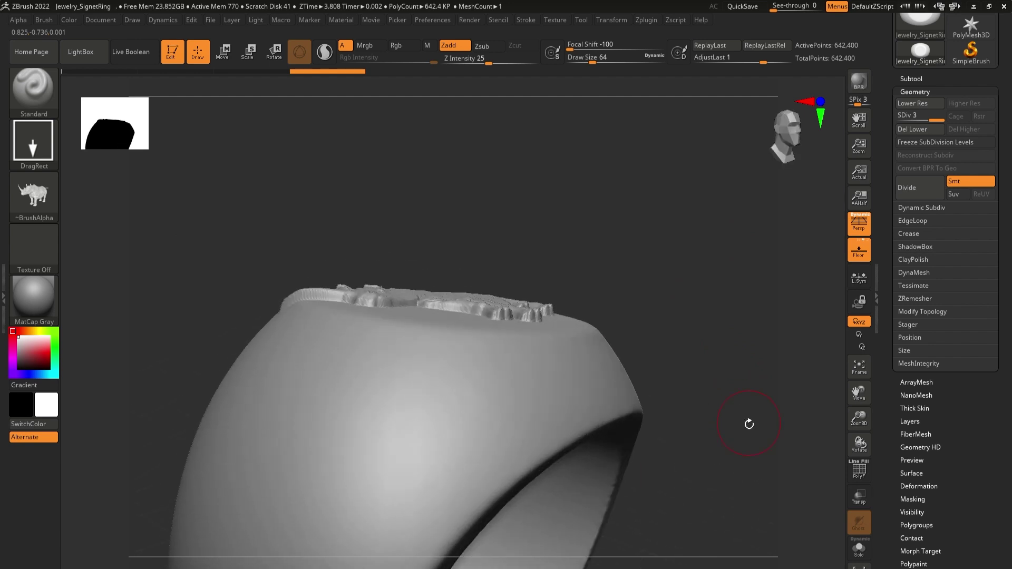
pyautogui.press('f')
pyautogui.press('ctrl')
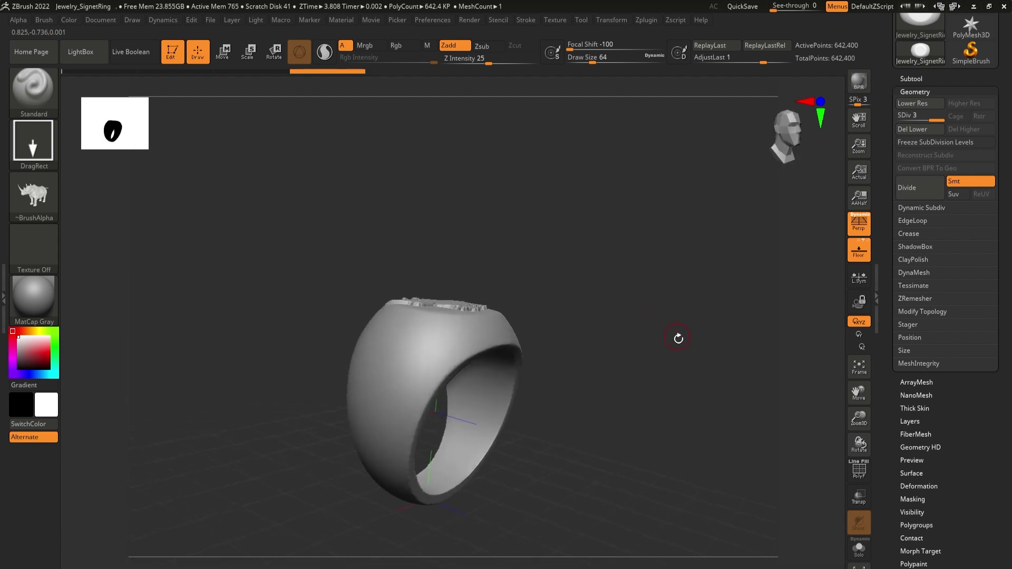
# Step: Turn the Standard brush's alpha off and set its stroke to FreeHand, with the ring viewed from the front
pyautogui.moveTo(679, 342)
pyautogui.mouseDown()
pyautogui.moveTo(662, 388)
pyautogui.moveTo(662, 463)
pyautogui.moveTo(677, 439)
pyautogui.mouseUp()
pyautogui.moveTo(611, 365); pyautogui.dragTo(670, 368)
pyautogui.click(42, 208)
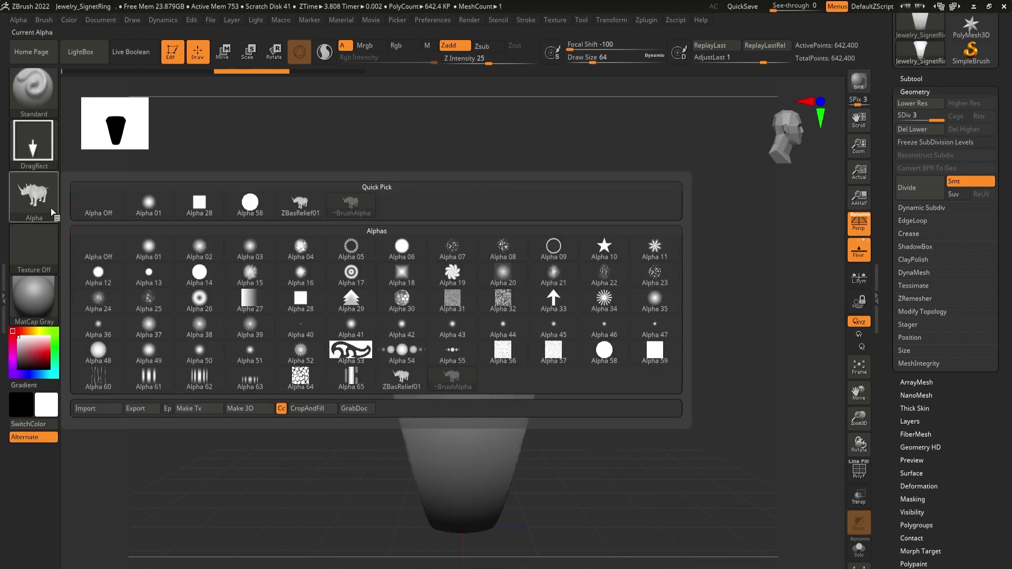
pyautogui.click(94, 206)
pyautogui.click(36, 161)
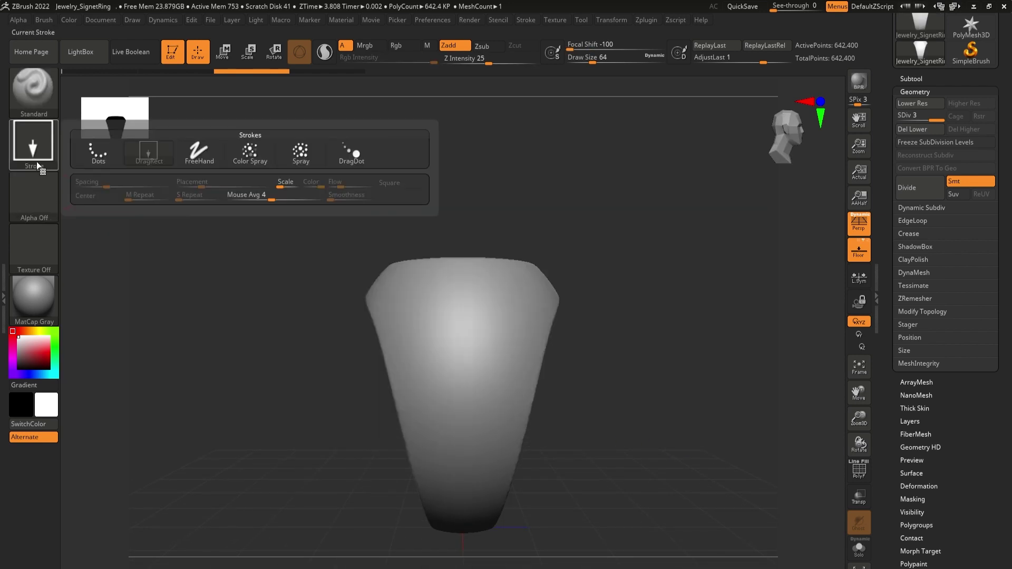
pyautogui.click(198, 159)
pyautogui.keyDown('alt'); pyautogui.moveTo(608, 354); pyautogui.dragTo(614, 373); pyautogui.keyUp('alt')
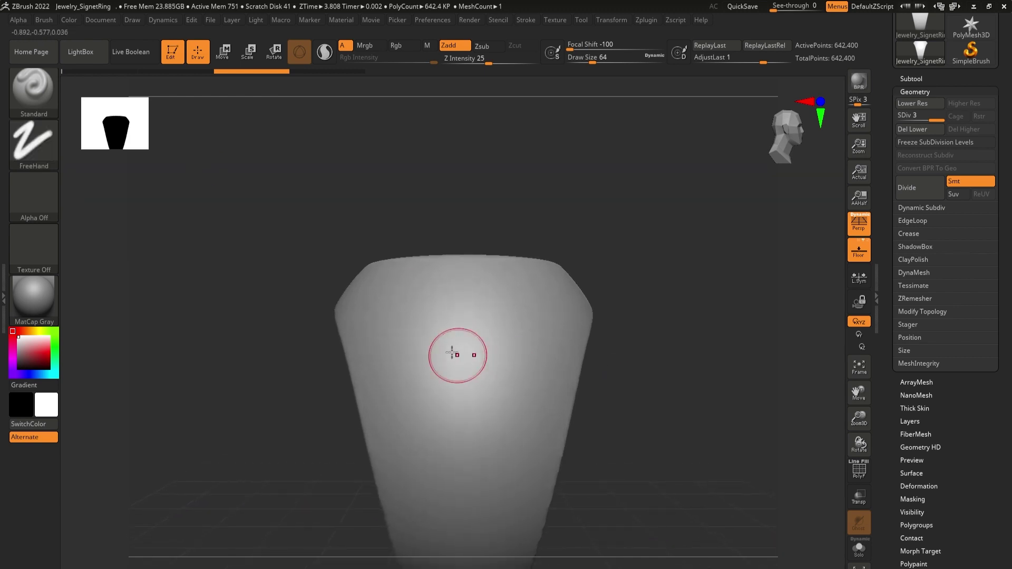
pyautogui.keyDown('shift'); pyautogui.moveTo(732, 400); pyautogui.dragTo(709, 403); pyautogui.keyUp('shift')
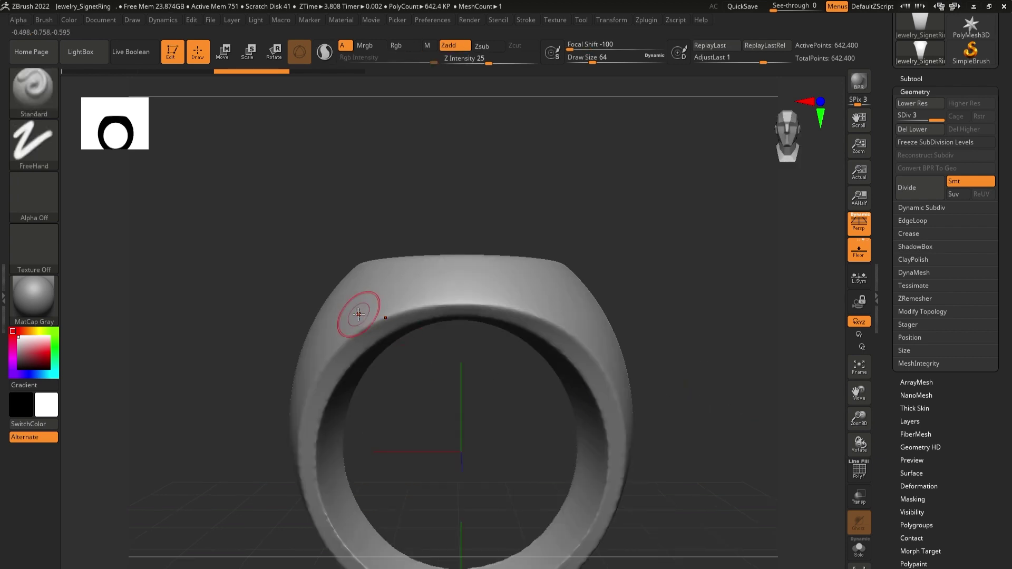
# Step: Enable Local Symmetry and try mirrored mask spots on the ring's outer side
pyautogui.click(859, 281)
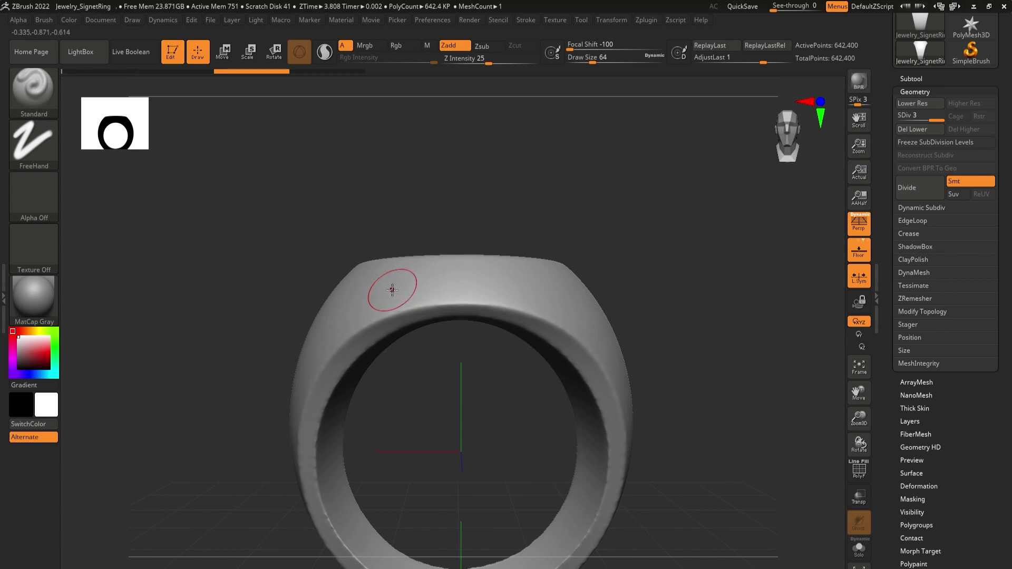
pyautogui.moveTo(361, 297); pyautogui.dragTo(255, 339, button='right')
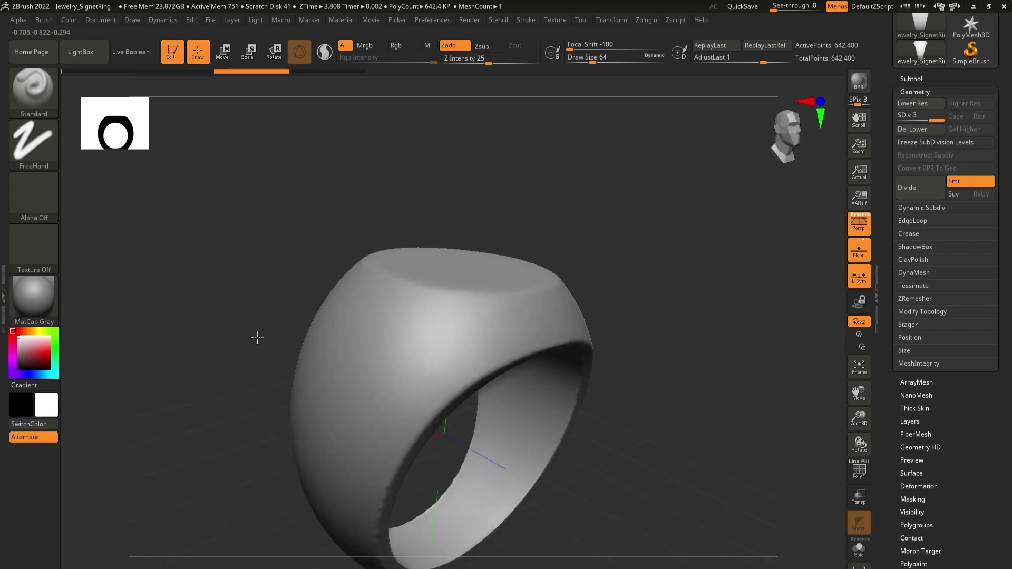
pyautogui.keyDown('ctrl'); pyautogui.click(372, 367); pyautogui.keyUp('ctrl')
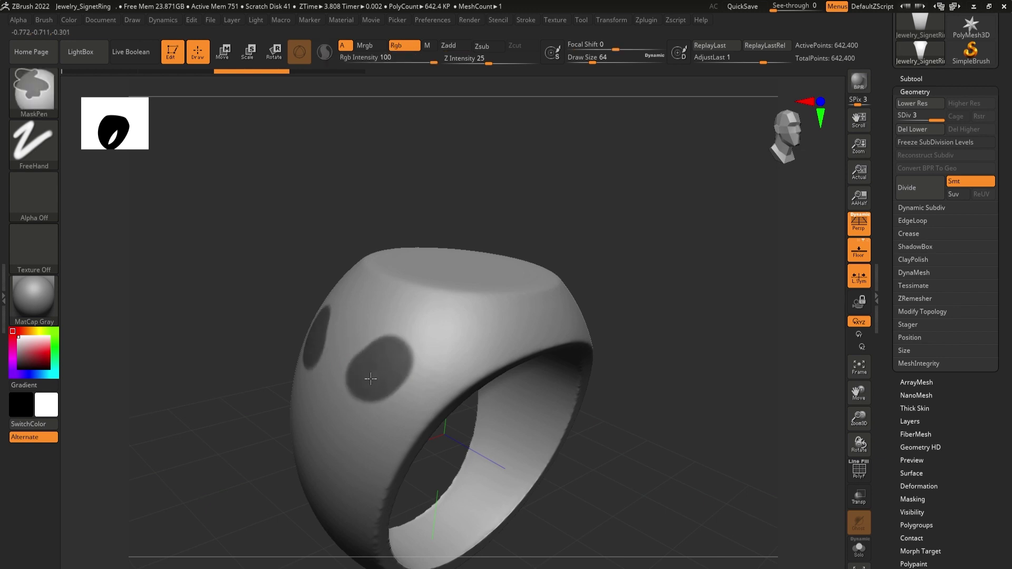
pyautogui.keyDown('ctrl'); pyautogui.click(385, 369); pyautogui.keyUp('ctrl')
pyautogui.keyDown('ctrl'); pyautogui.click(386, 374); pyautogui.keyUp('ctrl')
pyautogui.hotkey('ctrl', 'z')
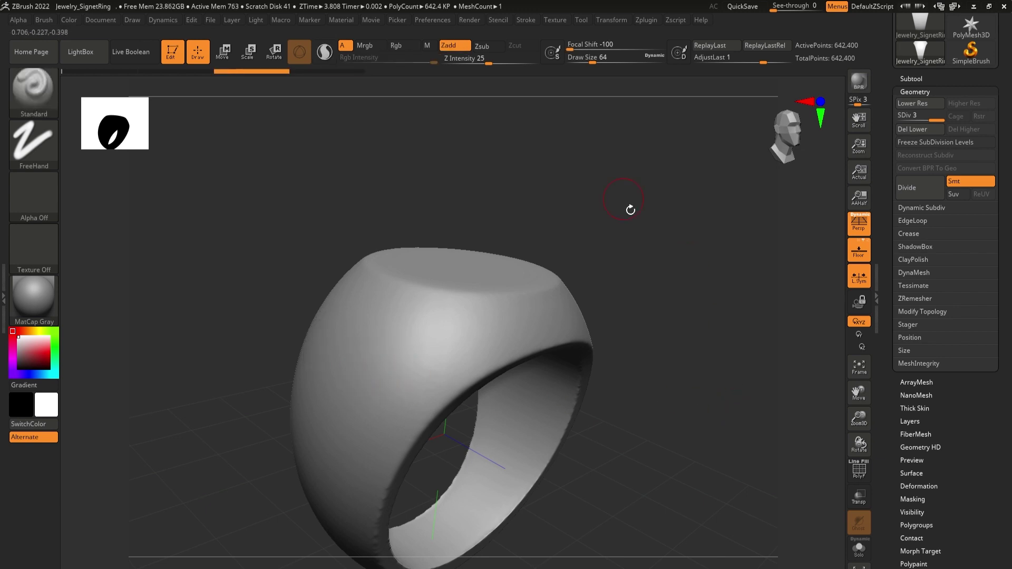
# Step: Enable X-axis symmetry for the ring and turn Local Symmetry off
pyautogui.click(646, 21)
pyautogui.moveTo(606, 22)
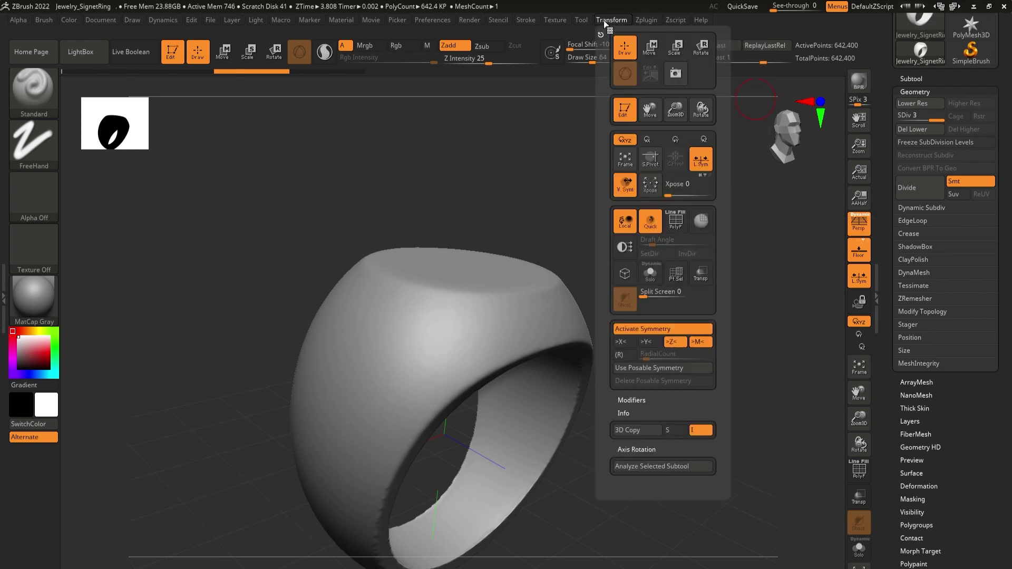
pyautogui.click(626, 343)
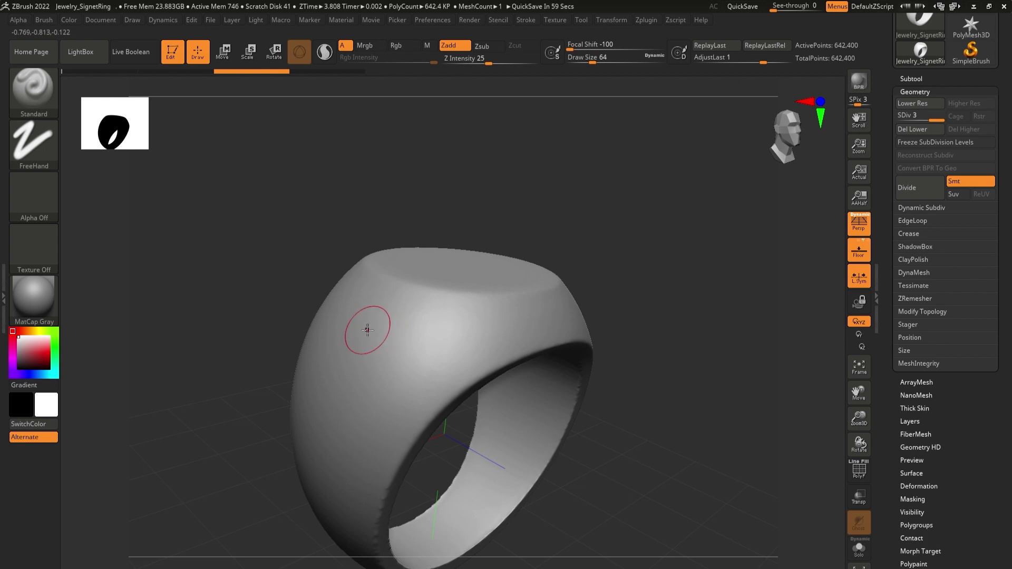
pyautogui.click(859, 277)
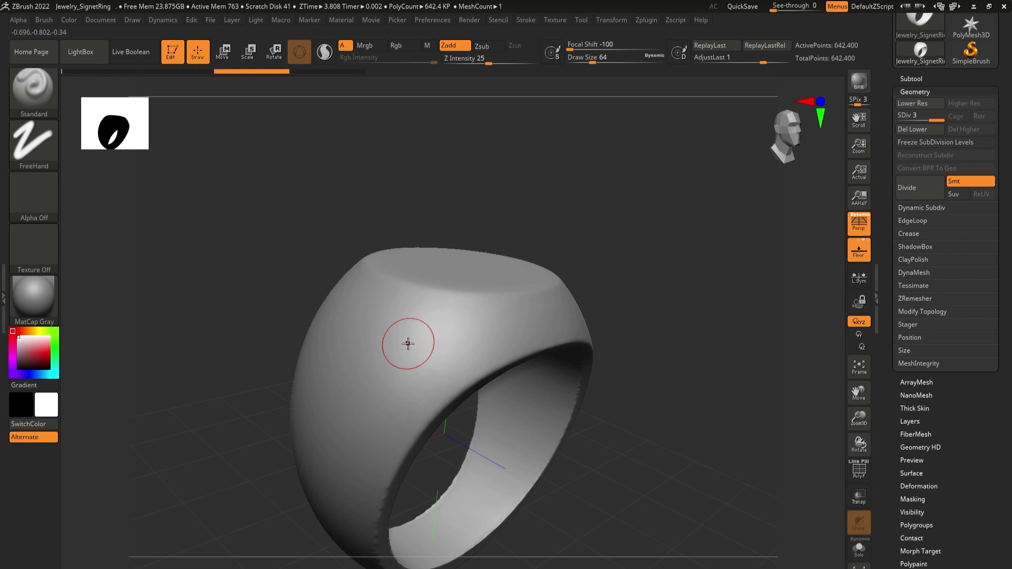
# Step: Try mask spots on the ring's outer side and undo them
pyautogui.press('ctrl')
pyautogui.keyDown('ctrl'); pyautogui.click(373, 353); pyautogui.keyUp('ctrl')
pyautogui.keyDown('ctrl'); pyautogui.click(345, 356); pyautogui.keyUp('ctrl')
pyautogui.moveTo(616, 371)
pyautogui.mouseDown()
pyautogui.moveTo(784, 380)
pyautogui.moveTo(794, 362)
pyautogui.mouseUp()
pyautogui.hotkey('ctrl', 'z')
pyautogui.hotkey('ctrl', 'z')
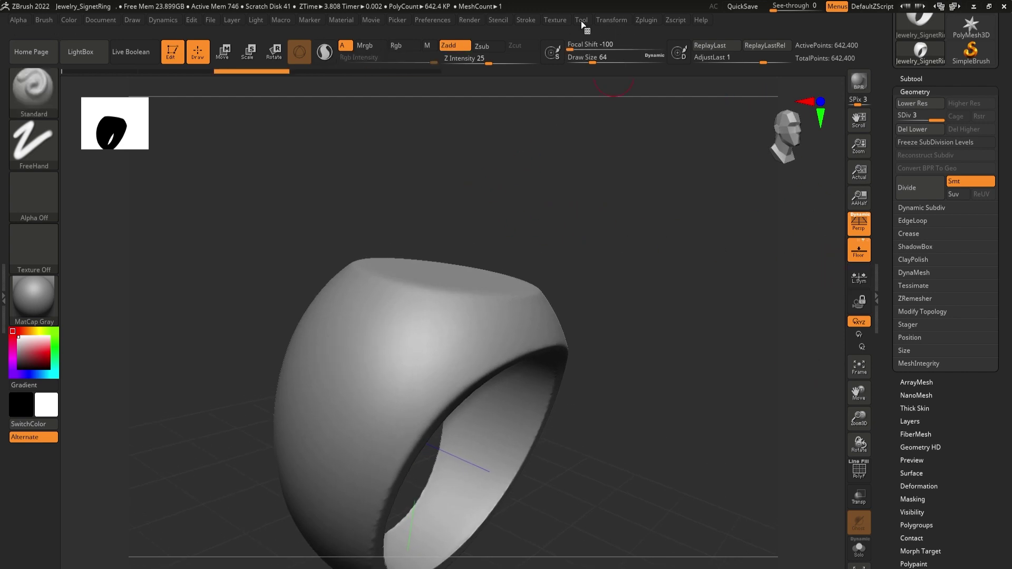
# Step: Paint a mirrored, rounded shield-shaped mask on the ring's outer side with symmetry active and invert the mask
pyautogui.click(610, 21)
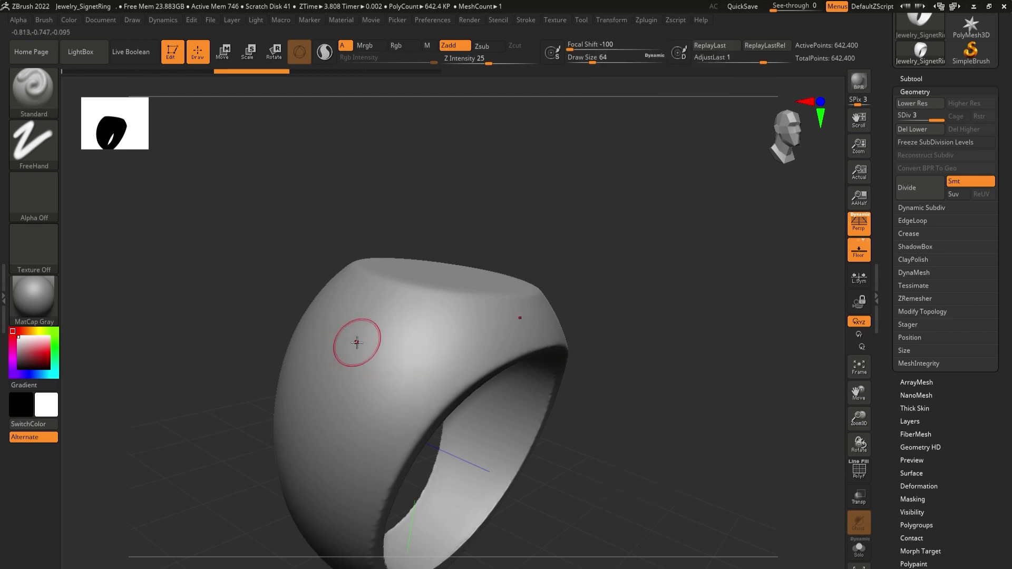
pyautogui.moveTo(606, 338)
pyautogui.mouseDown()
pyautogui.moveTo(735, 310)
pyautogui.moveTo(688, 299)
pyautogui.mouseUp()
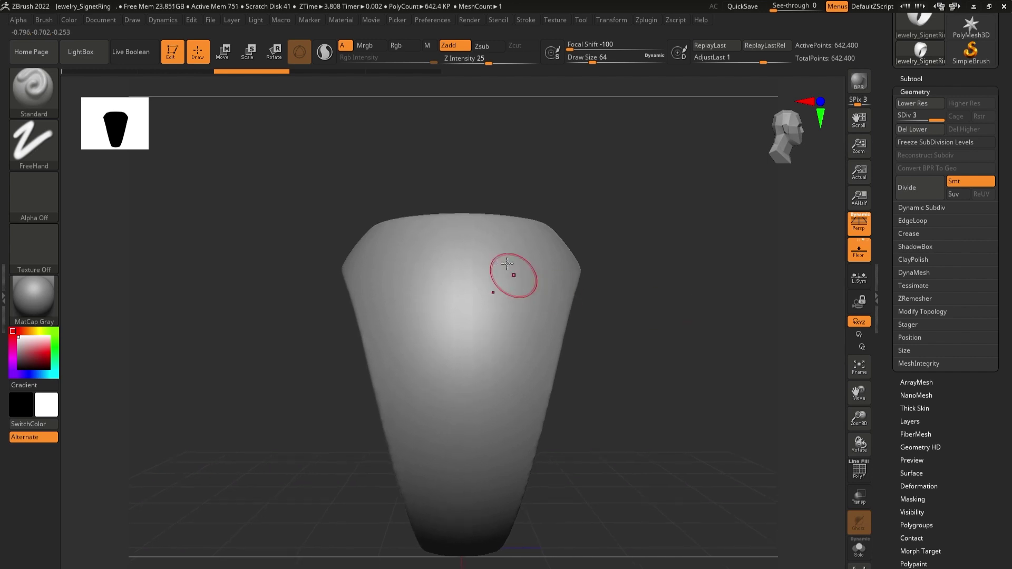
pyautogui.moveTo(444, 260)
pyautogui.keyDown('ctrl'); pyautogui.mouseDown()
pyautogui.moveTo(474, 267)
pyautogui.moveTo(400, 261)
pyautogui.moveTo(500, 251)
pyautogui.moveTo(527, 316)
pyautogui.moveTo(474, 400)
pyautogui.moveTo(401, 306)
pyautogui.moveTo(423, 366)
pyautogui.moveTo(500, 348)
pyautogui.moveTo(532, 277)
pyautogui.moveTo(485, 285)
pyautogui.mouseUp(); pyautogui.keyUp('ctrl')
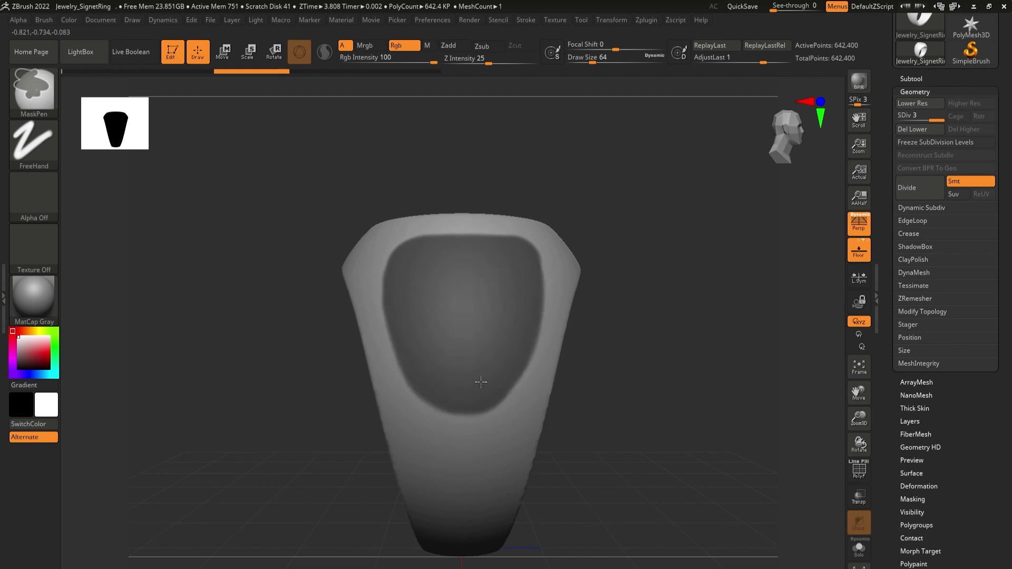
pyautogui.keyDown('ctrl'); pyautogui.click(685, 286); pyautogui.keyUp('ctrl')
pyautogui.moveTo(684, 286)
pyautogui.mouseDown()
pyautogui.moveTo(713, 368)
pyautogui.moveTo(636, 387)
pyautogui.moveTo(738, 375)
pyautogui.moveTo(722, 382)
pyautogui.mouseUp()
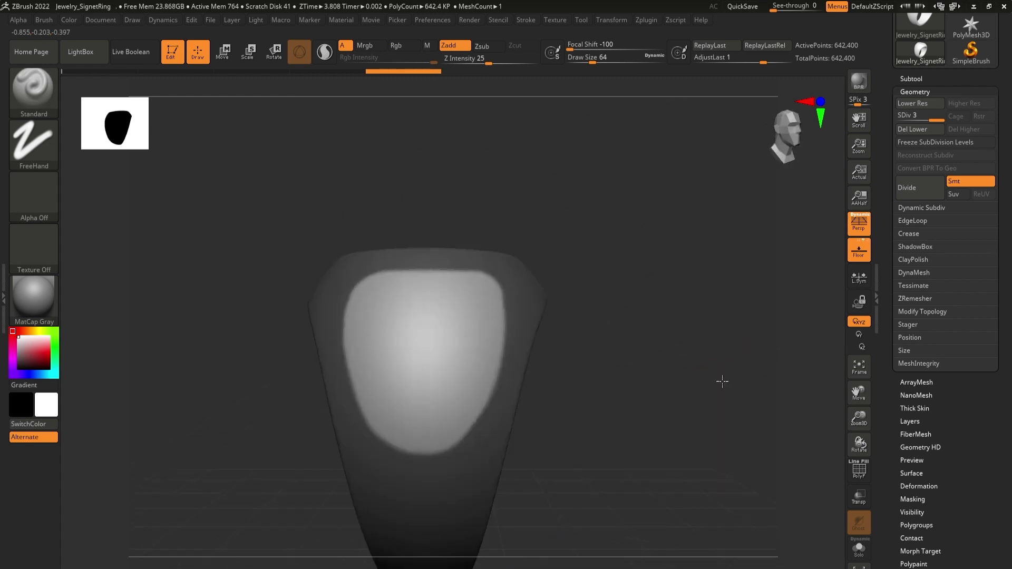
# Step: Set the Standard brush's stroke to DragRect and its alpha to the ZBasRelief01 rhino
pyautogui.click(32, 153)
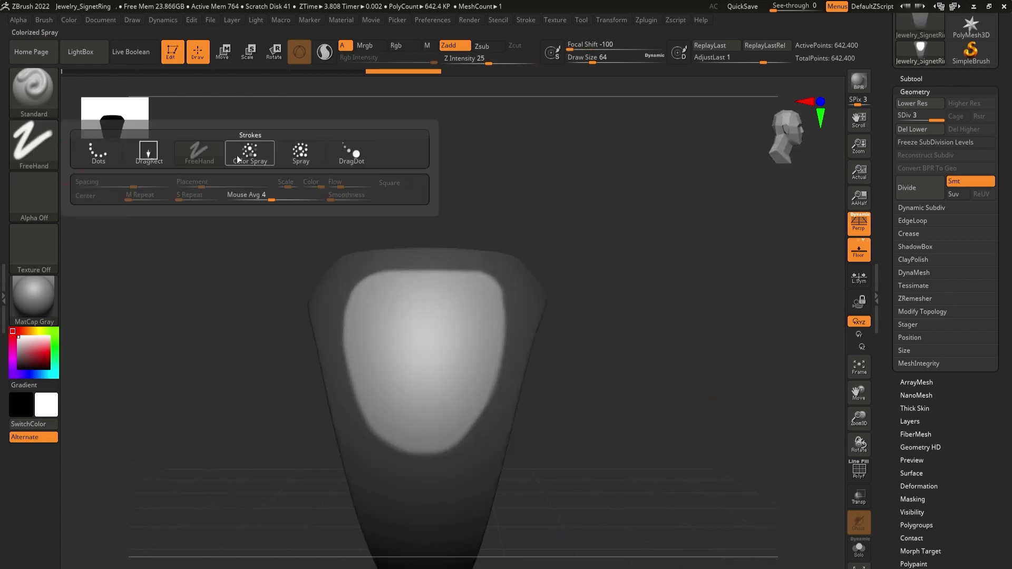
pyautogui.click(141, 154)
pyautogui.click(46, 194)
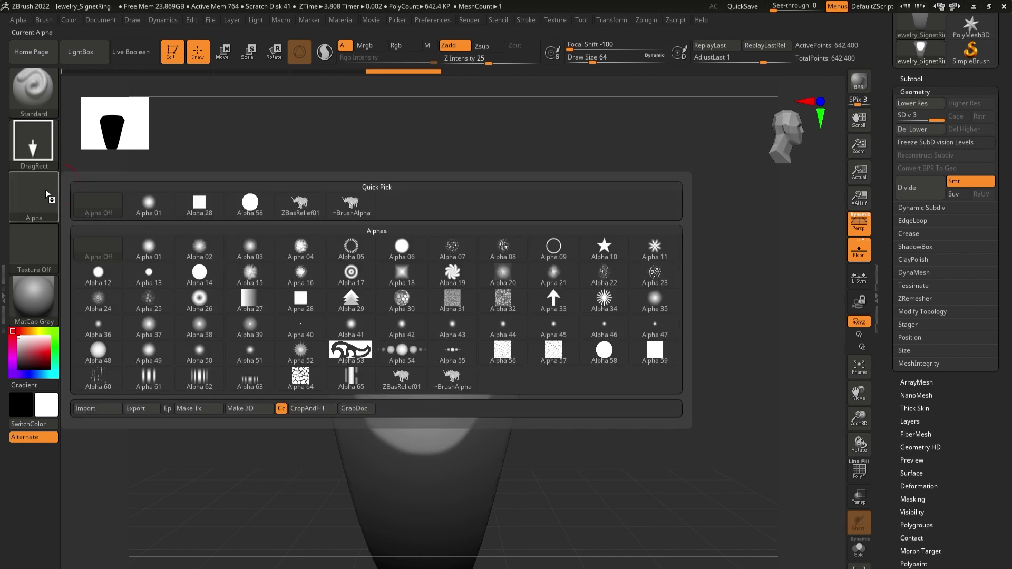
pyautogui.click(296, 204)
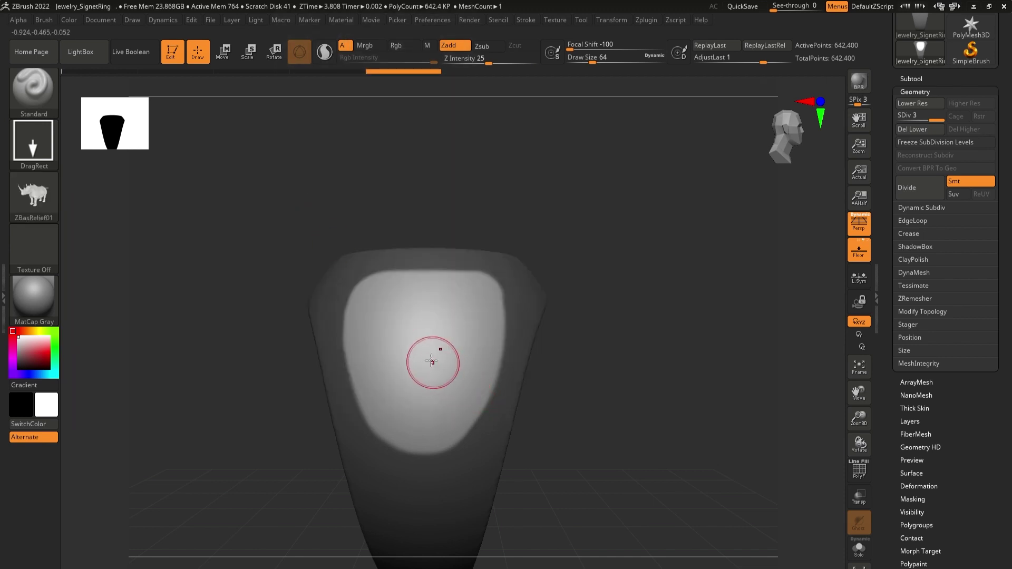
# Step: Stamp the rhino relief on the unmasked area of the ring's side, clear the mask and inspect the relief from another angle
pyautogui.moveTo(452, 375)
pyautogui.mouseDown()
pyautogui.moveTo(556, 298)
pyautogui.moveTo(542, 144)
pyautogui.moveTo(515, 108)
pyautogui.moveTo(435, 96)
pyautogui.moveTo(436, 163)
pyautogui.moveTo(451, 119)
pyautogui.moveTo(475, 132)
pyautogui.moveTo(487, 117)
pyautogui.mouseUp()
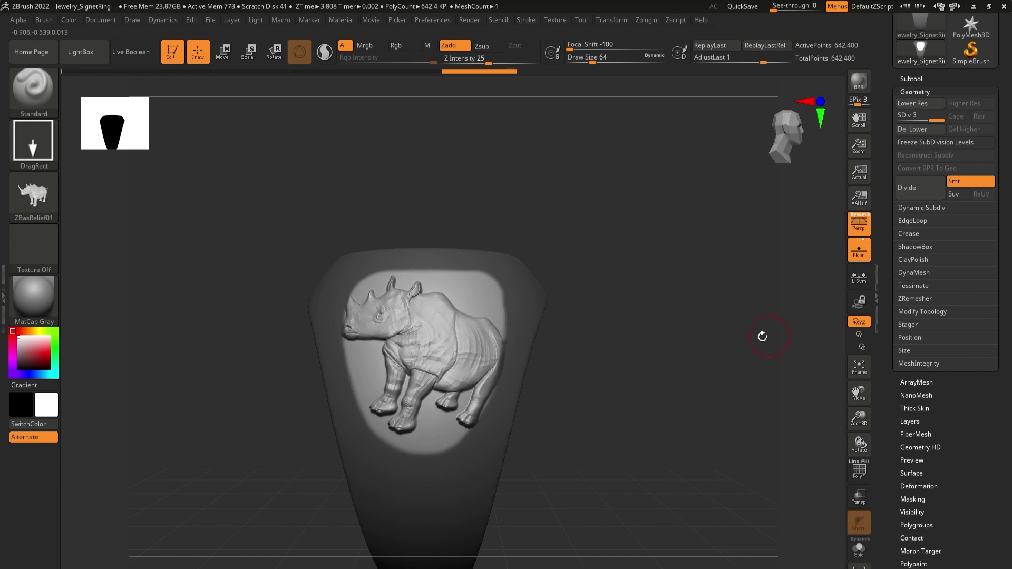
pyautogui.moveTo(754, 422); pyautogui.dragTo(716, 433)
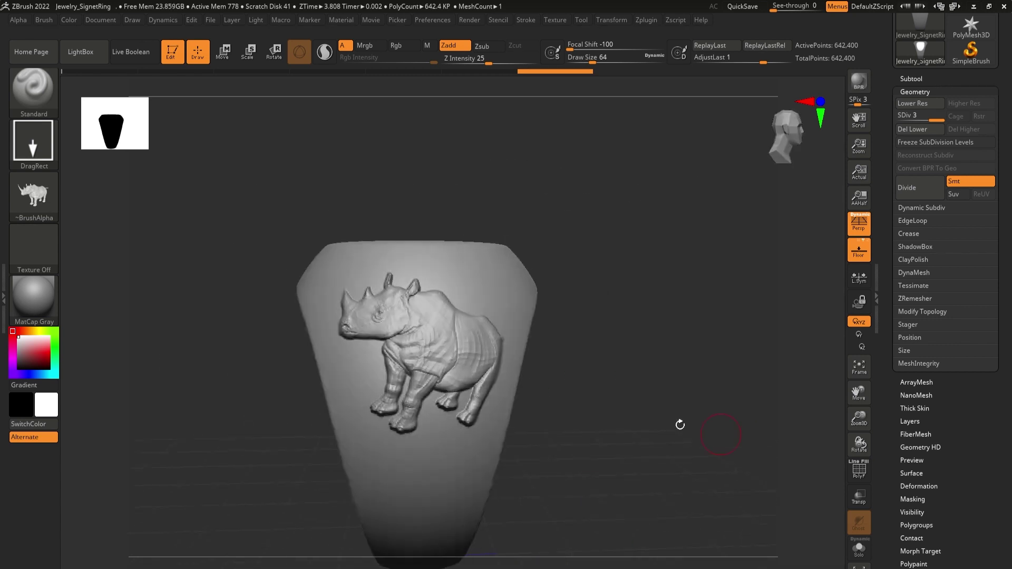
pyautogui.moveTo(646, 399)
pyautogui.mouseDown()
pyautogui.moveTo(641, 348)
pyautogui.moveTo(647, 401)
pyautogui.mouseUp()
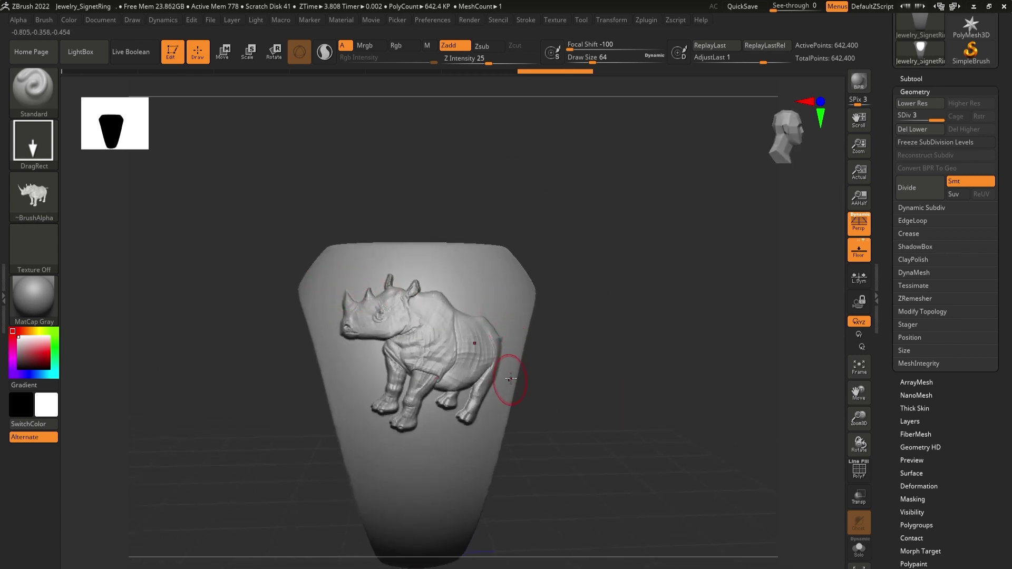
pyautogui.moveTo(389, 436); pyautogui.dragTo(627, 450)
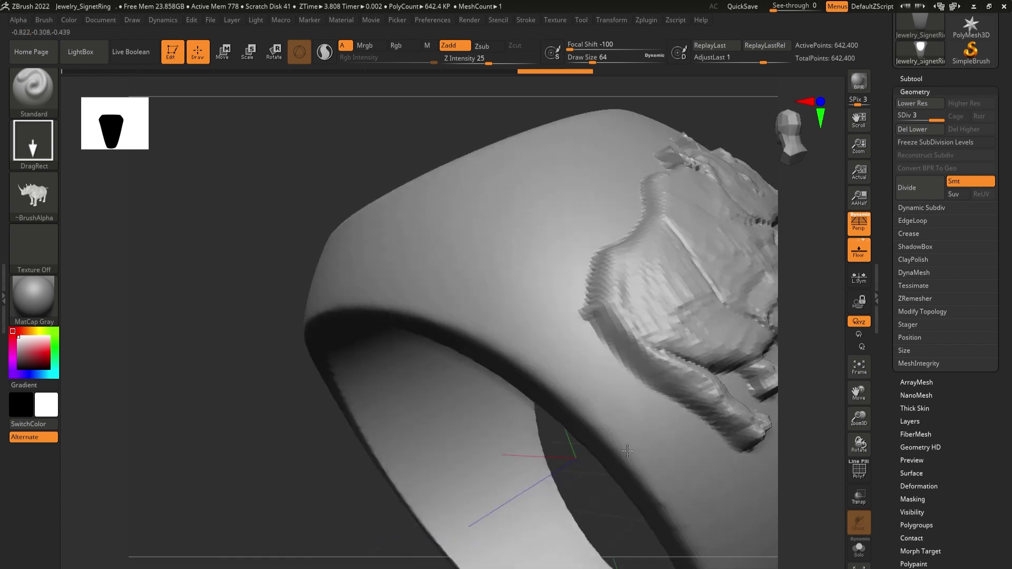
pyautogui.press('f')
pyautogui.moveTo(705, 442); pyautogui.dragTo(682, 391)
# Step: Open the DemoWaterDragon project from the DemoProjects folder, discarding the changes to the ring project
pyautogui.click(91, 62)
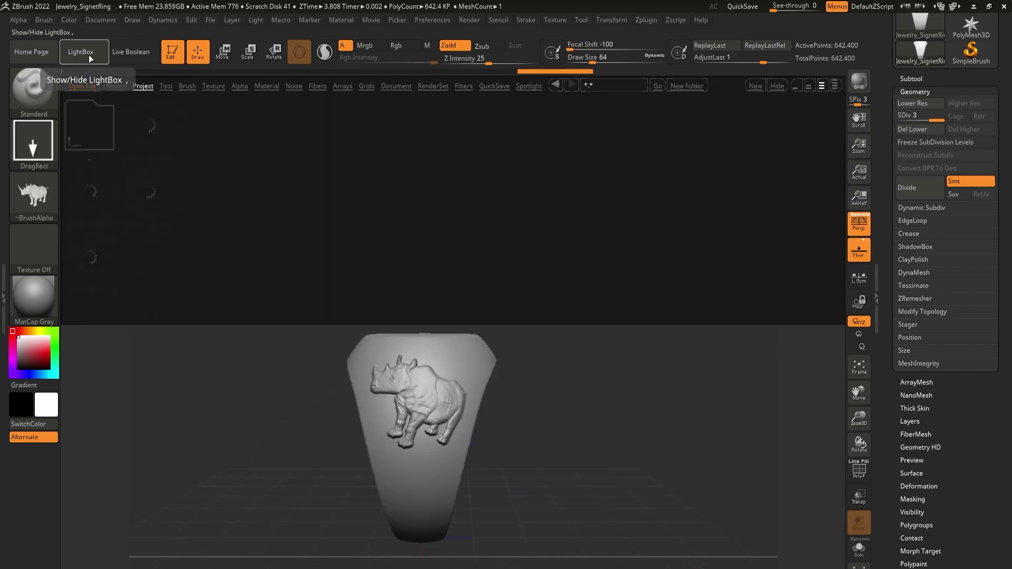
pyautogui.click(91, 125)
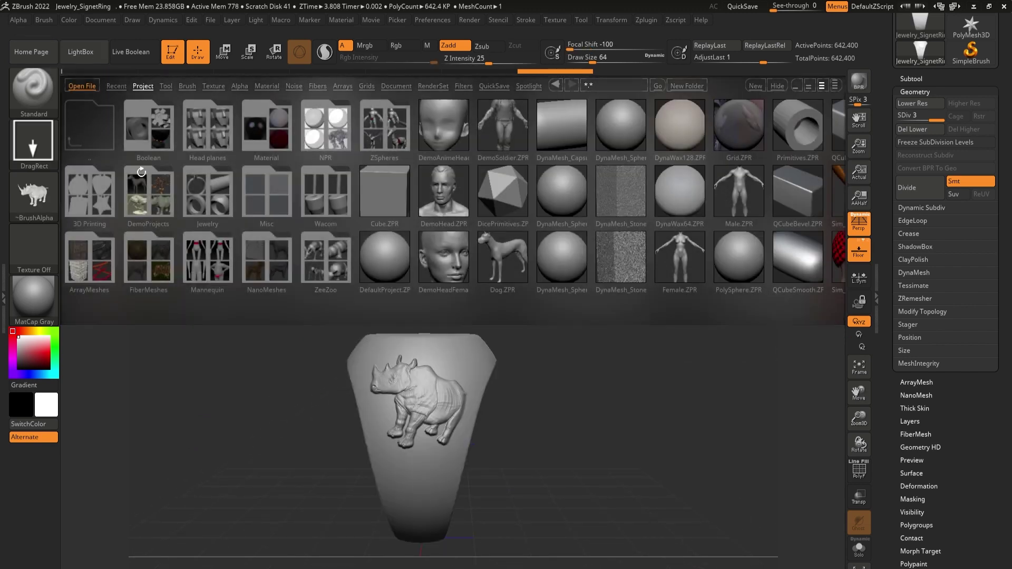
pyautogui.click(158, 201)
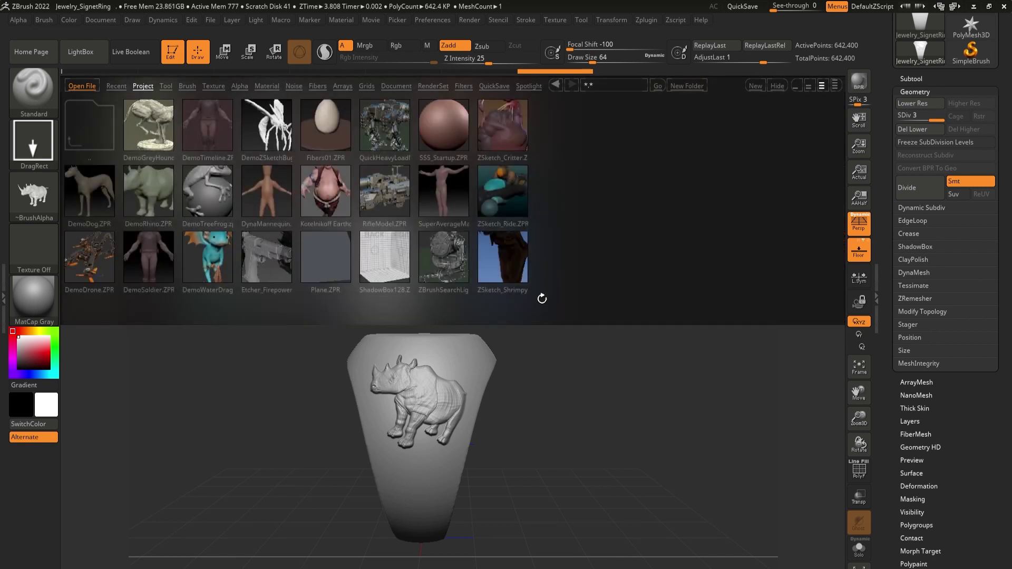
pyautogui.doubleClick(328, 203)
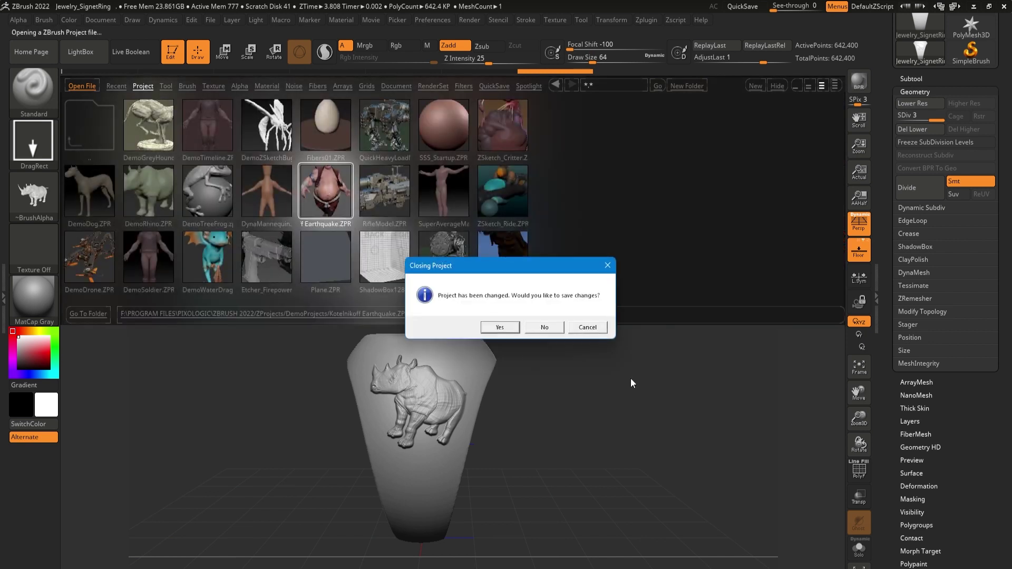
pyautogui.click(587, 327)
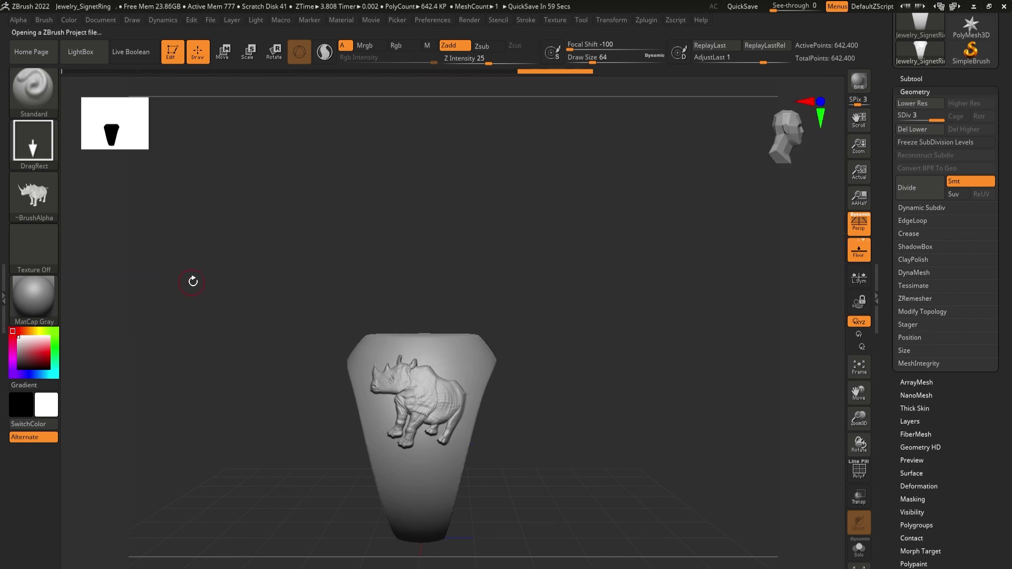
pyautogui.click(80, 53)
pyautogui.doubleClick(207, 257)
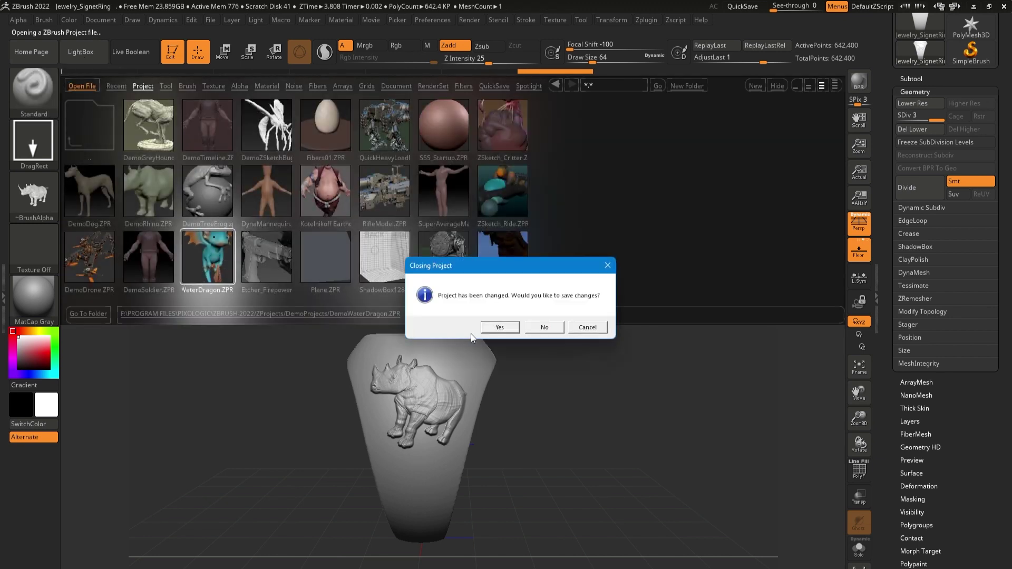
pyautogui.click(544, 327)
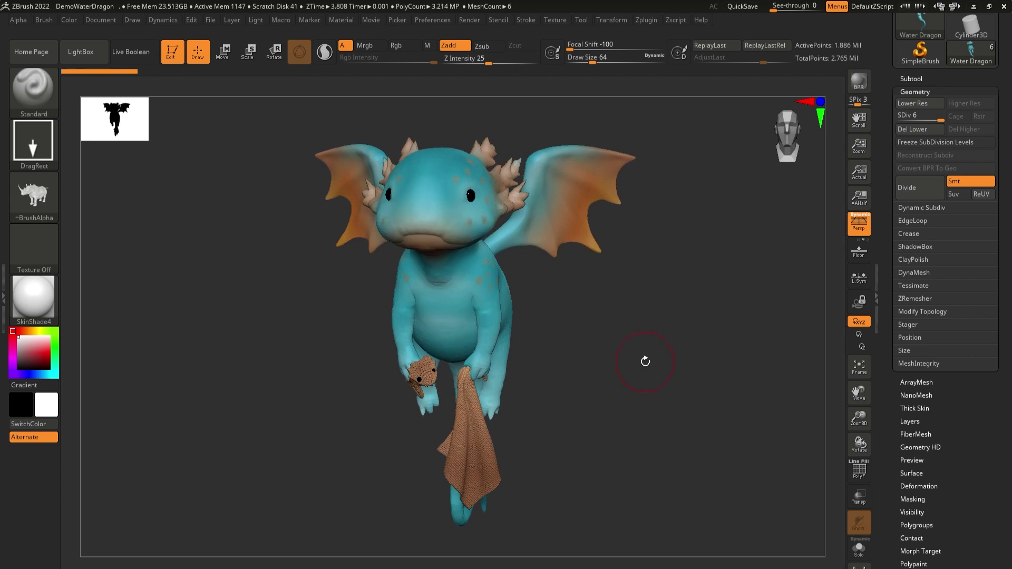
# Step: Create a bas-relief alpha from the front view of the water dragon with BTxtr enabled
pyautogui.click(3, 295)
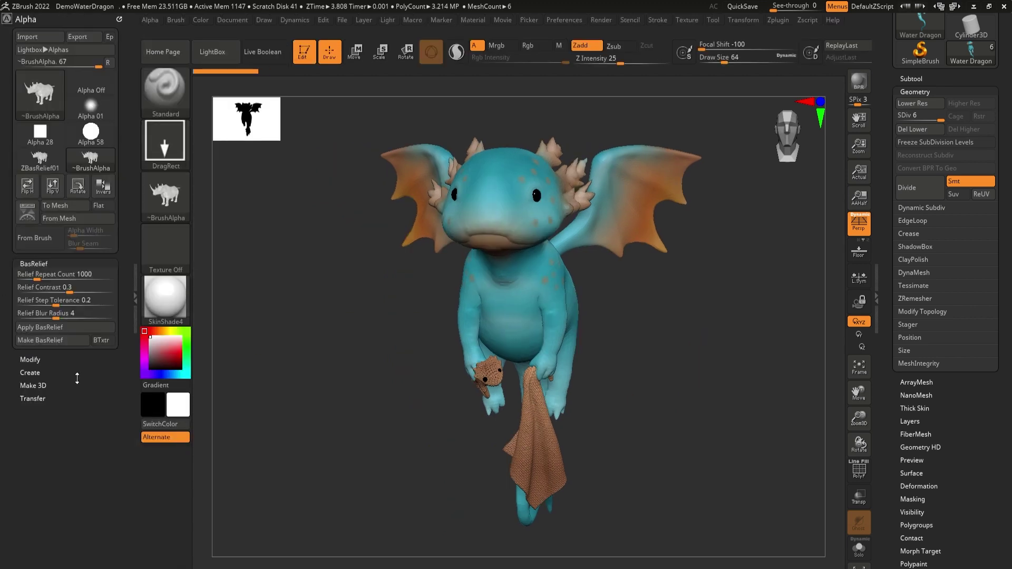
pyautogui.click(103, 342)
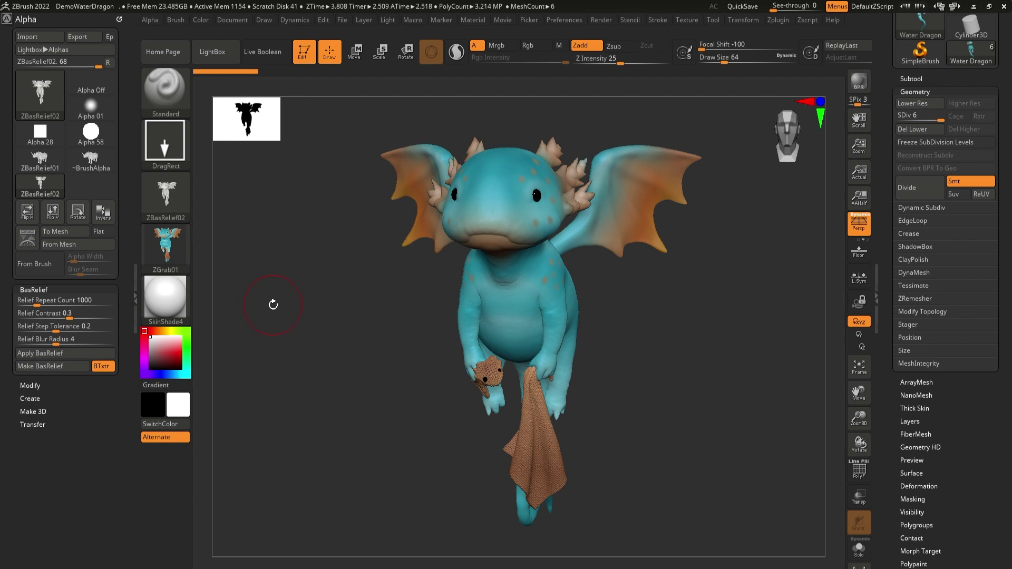
# Step: Open the Jewelry_SignetRing project from the Jewelry folder without saving the dragon project, and hide the Alpha palette tray
pyautogui.click(197, 55)
pyautogui.click(197, 56)
pyautogui.click(198, 55)
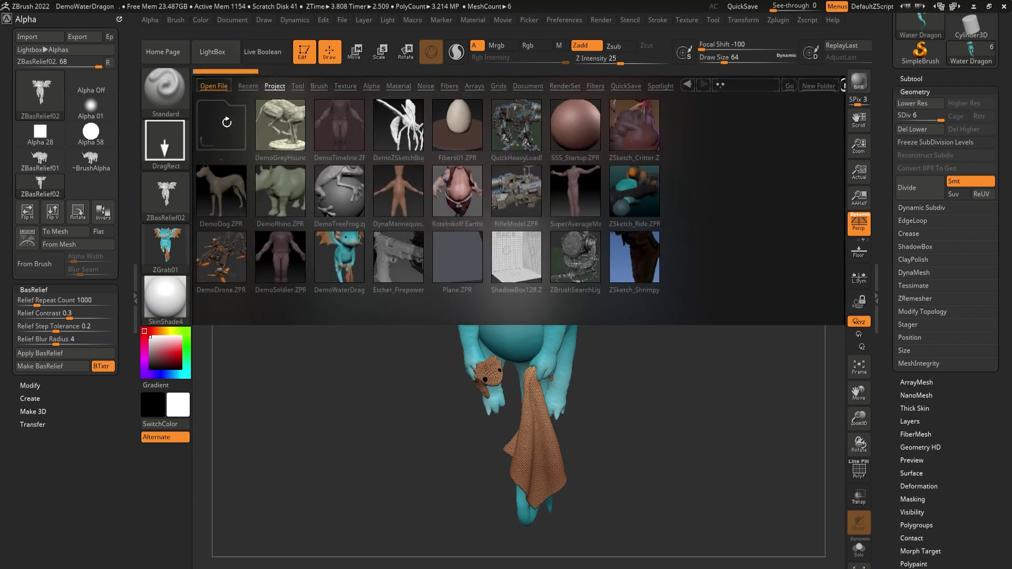
pyautogui.click(229, 132)
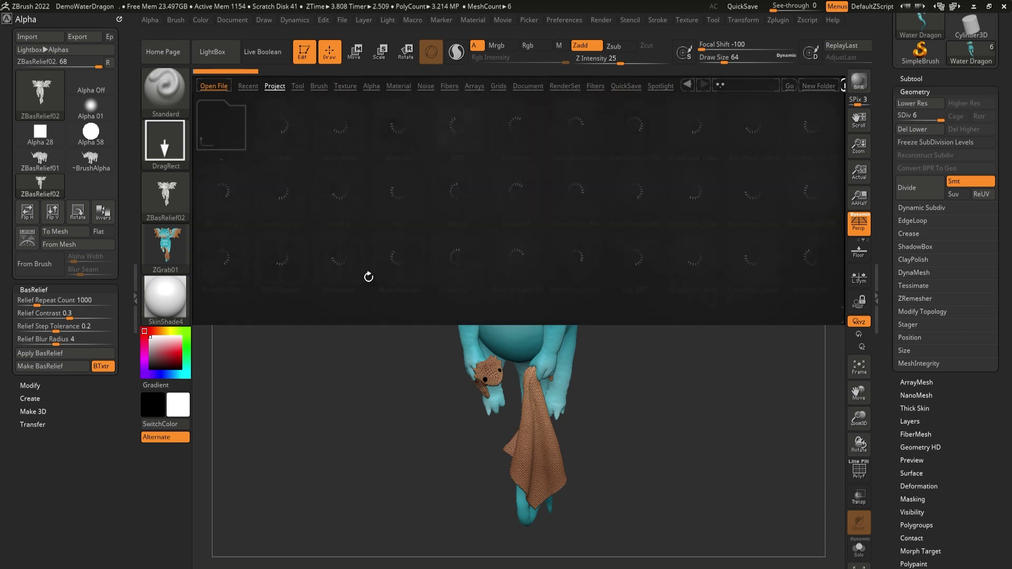
pyautogui.click(398, 262)
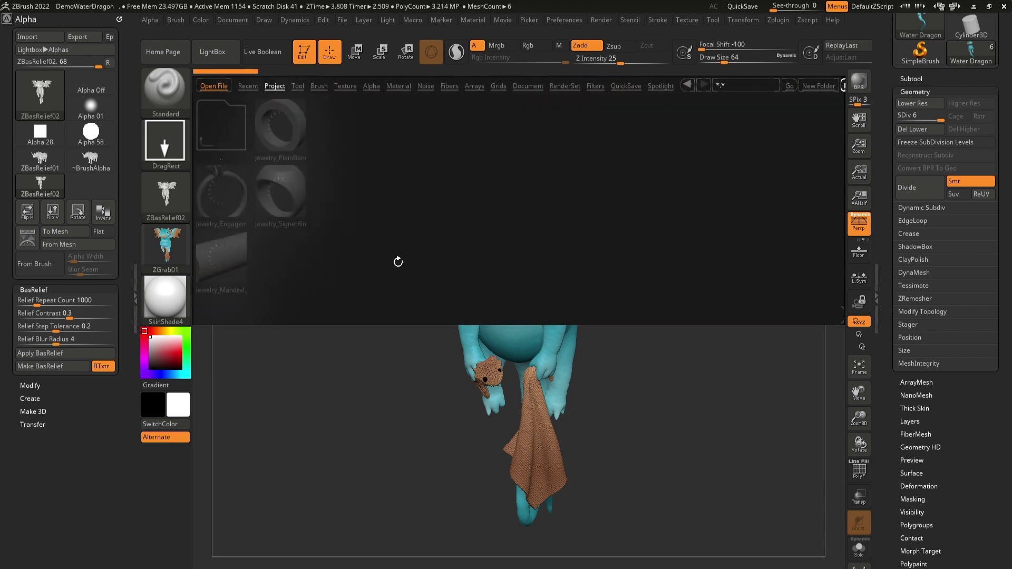
pyautogui.doubleClick(292, 203)
pyautogui.click(543, 327)
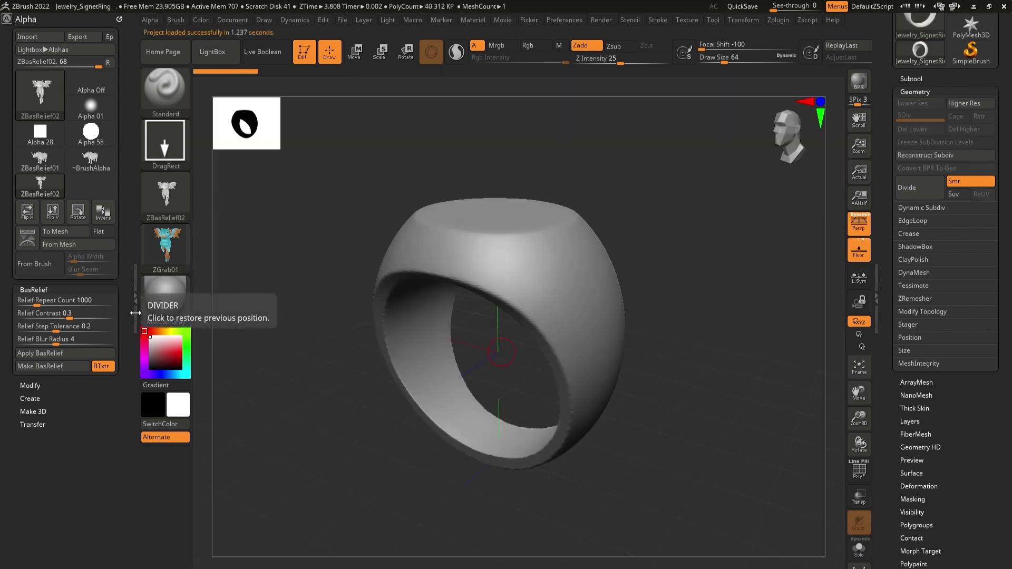
pyautogui.click(135, 303)
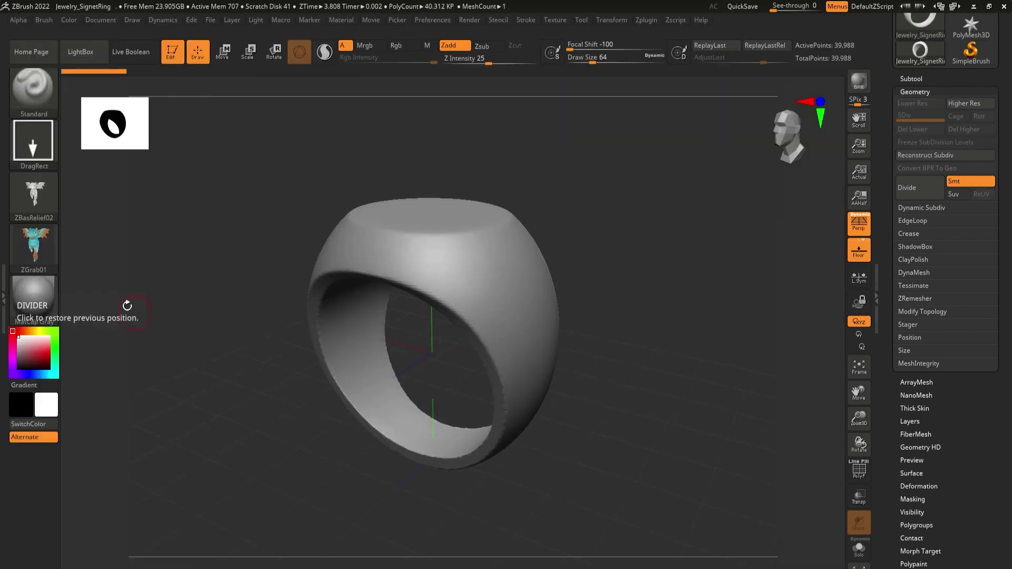
# Step: Try stamping the dragon relief on the undivided ring's flat top face and undo the stamp
pyautogui.moveTo(616, 255)
pyautogui.keyDown('shift'); pyautogui.mouseDown()
pyautogui.moveTo(625, 274)
pyautogui.moveTo(578, 275)
pyautogui.moveTo(514, 315)
pyautogui.mouseUp(); pyautogui.keyUp('shift')
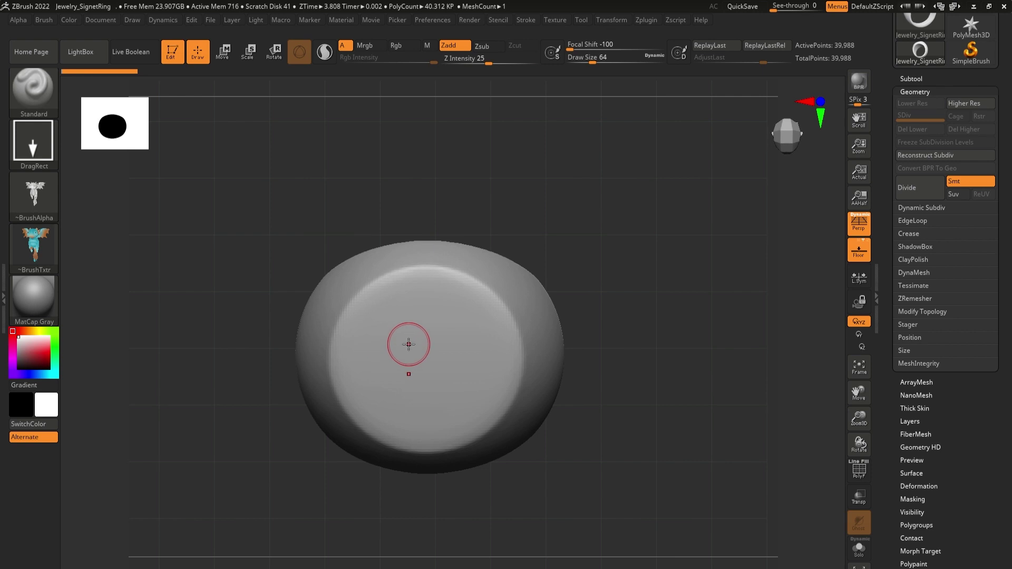
pyautogui.keyDown('alt'); pyautogui.moveTo(621, 322); pyautogui.dragTo(764, 326); pyautogui.keyUp('alt')
pyautogui.moveTo(472, 305)
pyautogui.mouseDown()
pyautogui.moveTo(561, 360)
pyautogui.moveTo(684, 334)
pyautogui.mouseUp()
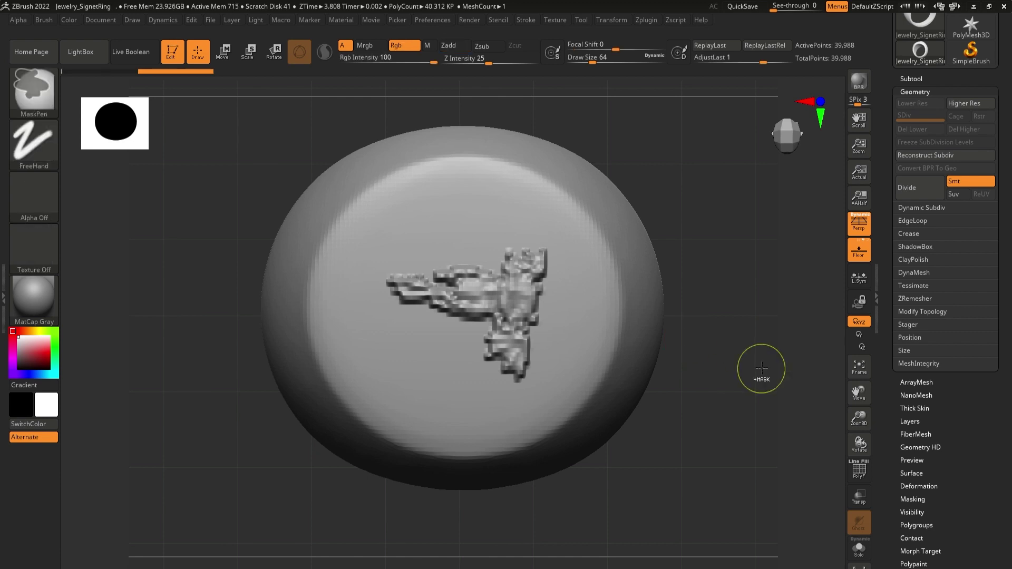
pyautogui.hotkey('ctrl', 'z')
# Step: Subdivide the ring mesh up to subdivision level 6
pyautogui.scroll(-2, 978, 409)
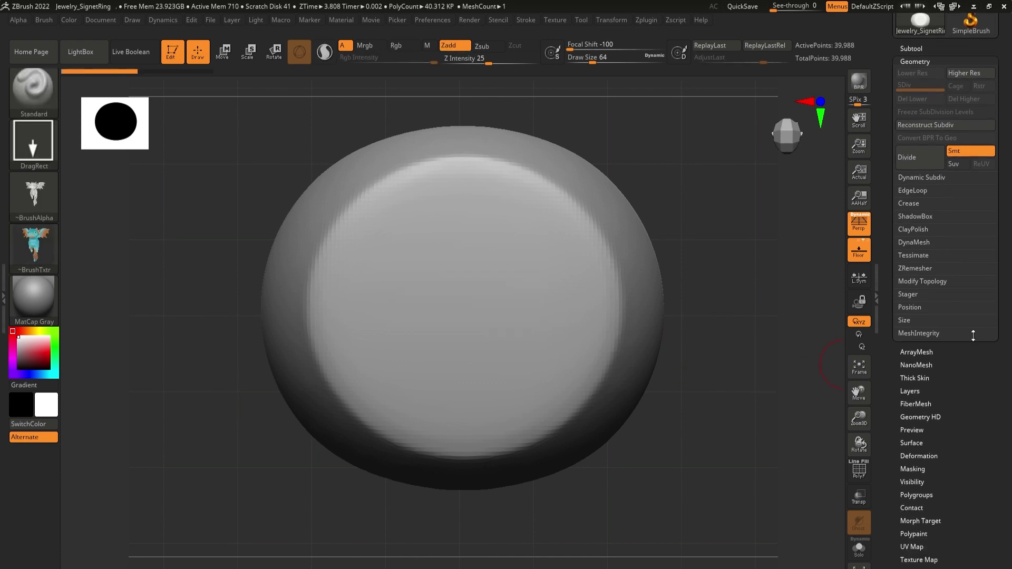
pyautogui.click(928, 163)
pyautogui.click(928, 163)
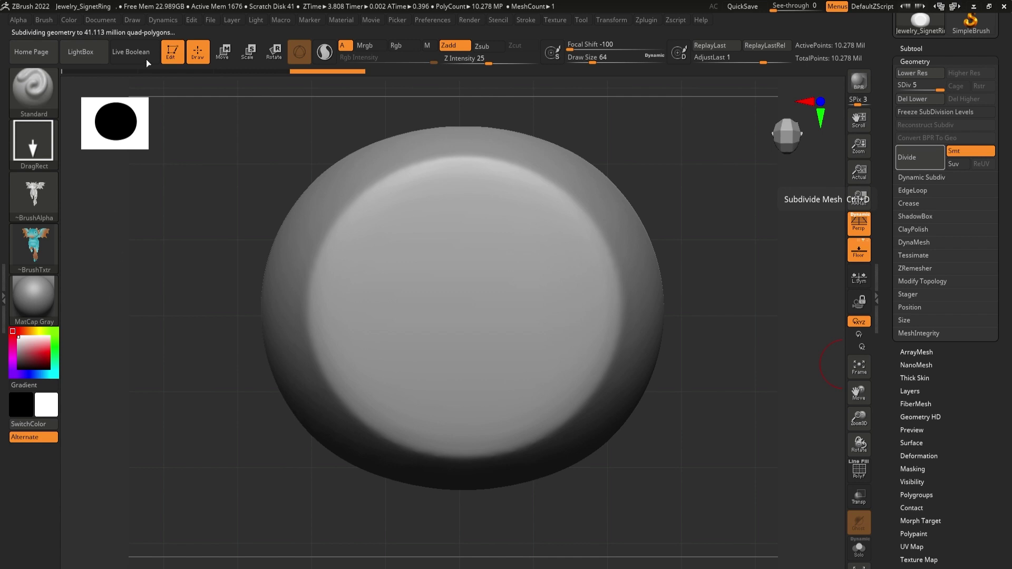
# Step: Try stamping the upright dragon relief on the subdivided ring's flat top face and undo the stamp
pyautogui.click(67, 21)
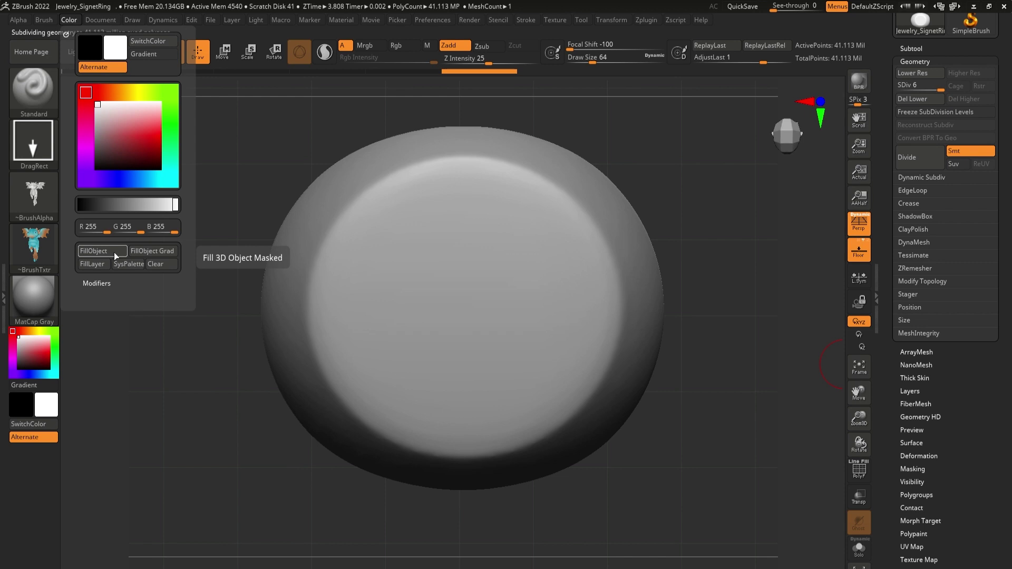
pyautogui.moveTo(453, 296); pyautogui.dragTo(493, 334)
pyautogui.moveTo(527, 368); pyautogui.dragTo(730, 257)
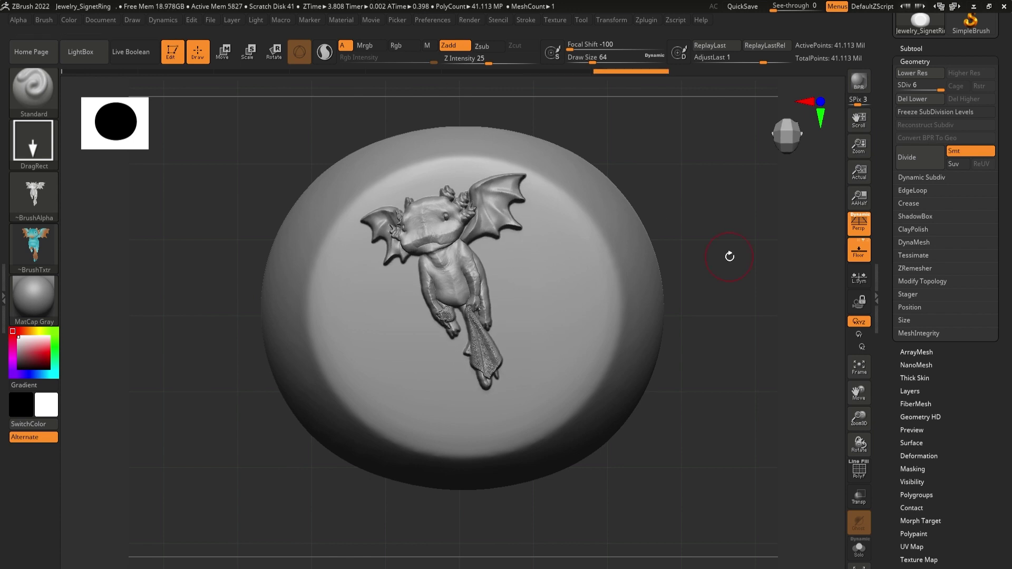
pyautogui.press('ctrl')
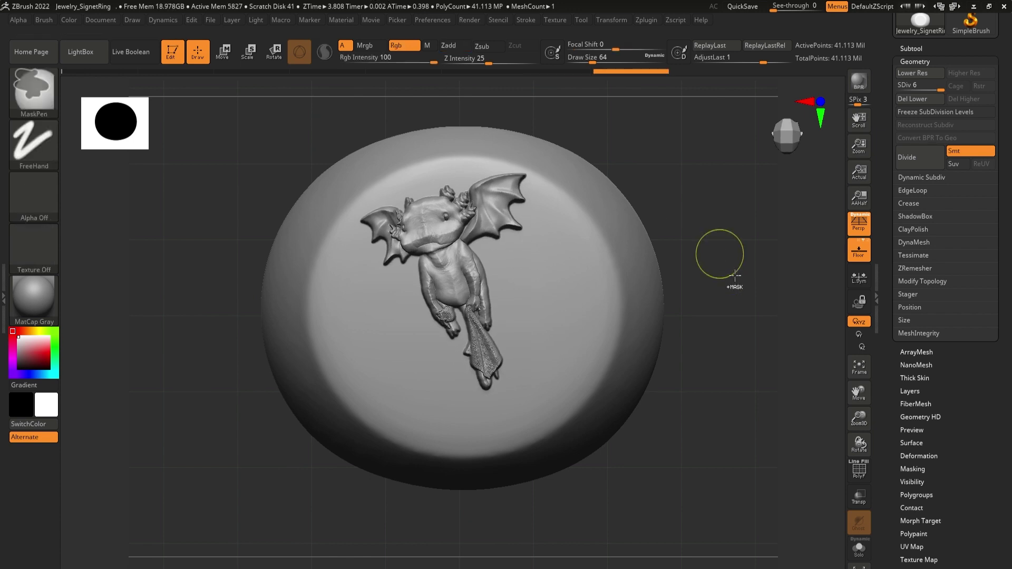
pyautogui.hotkey('ctrl', 'z')
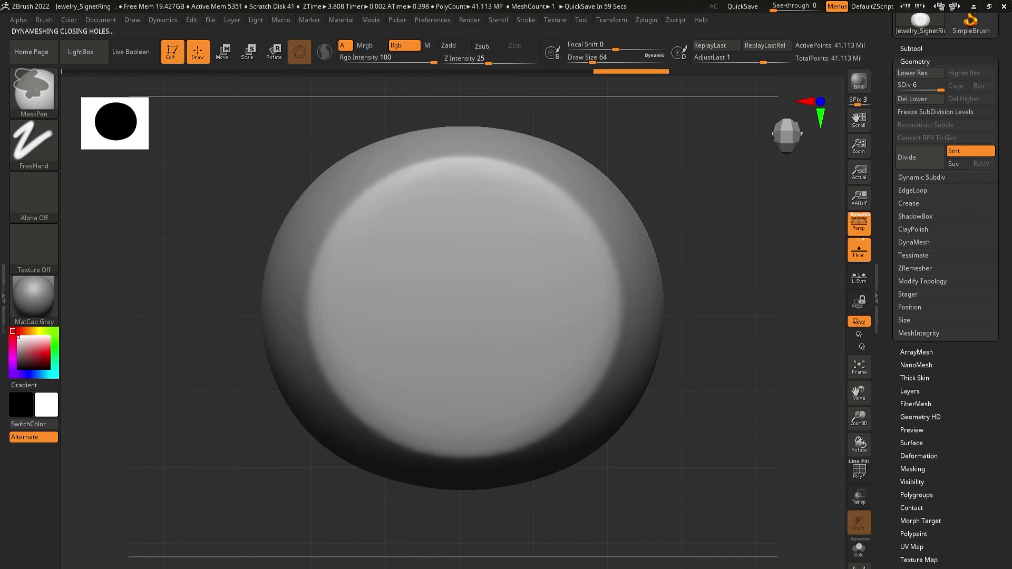
pyautogui.click(48, 139)
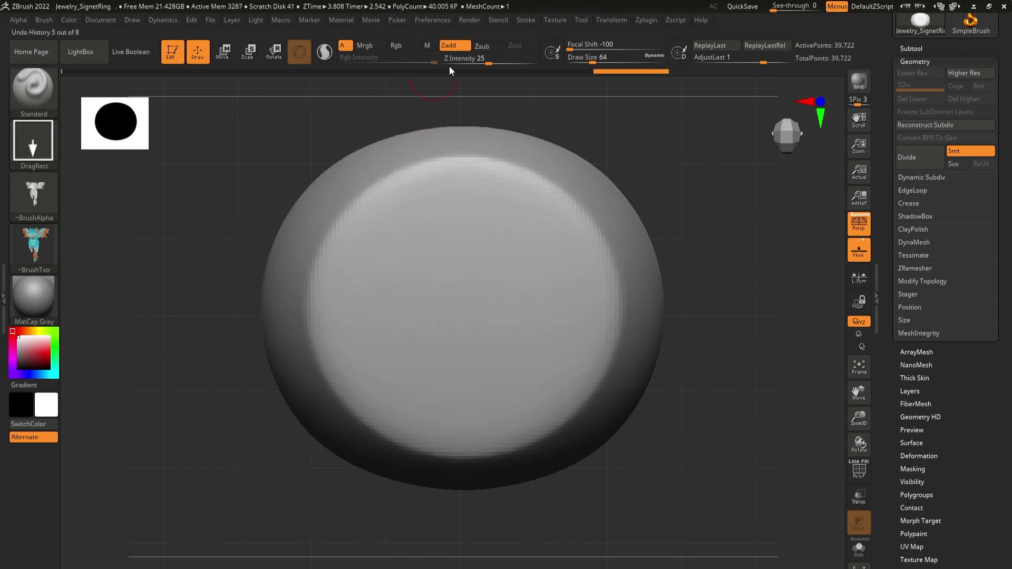
# Step: Enable Rgb painting, try stamping the coloured dragon relief on the undivided ring's flat top face, and undo the stamp
pyautogui.click(390, 46)
pyautogui.moveTo(446, 293); pyautogui.dragTo(449, 1)
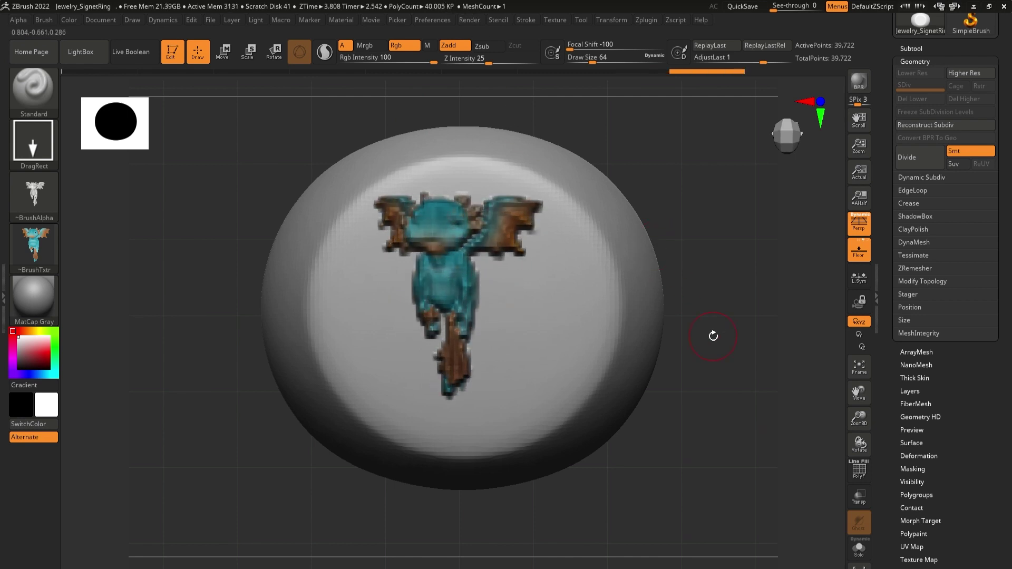
pyautogui.moveTo(731, 438); pyautogui.dragTo(719, 394)
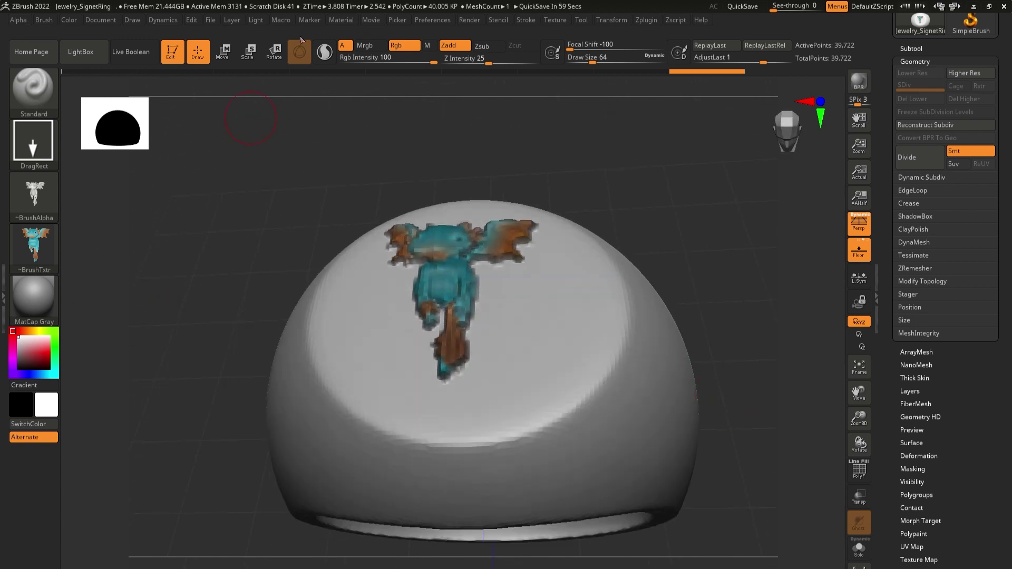
pyautogui.hotkey('ctrl', 'z')
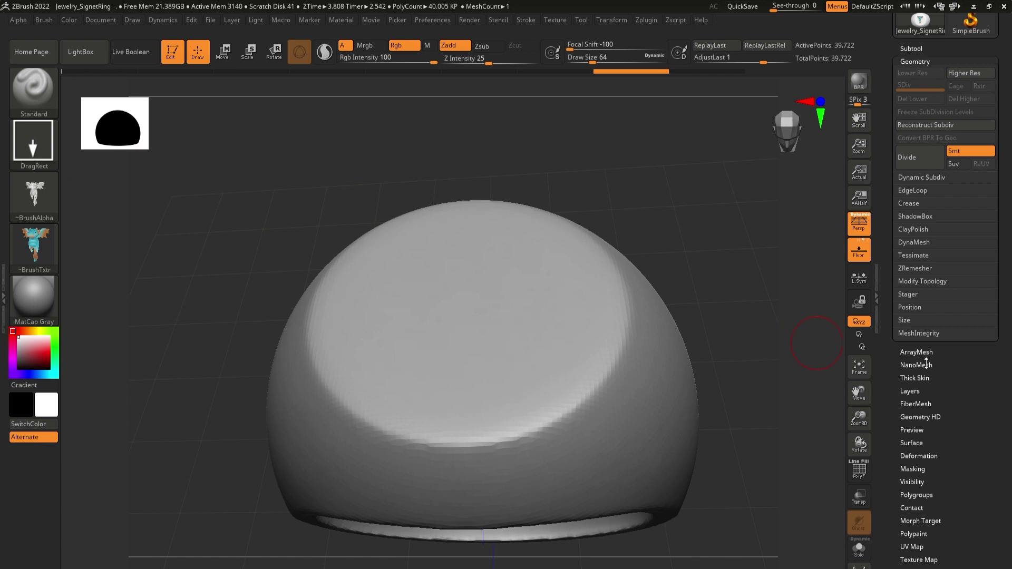
# Step: Subdivide the ring to subdivision level 4 and stamp the coloured dragon relief on its flat top face
pyautogui.click(922, 169)
pyautogui.click(922, 169)
pyautogui.click(922, 169)
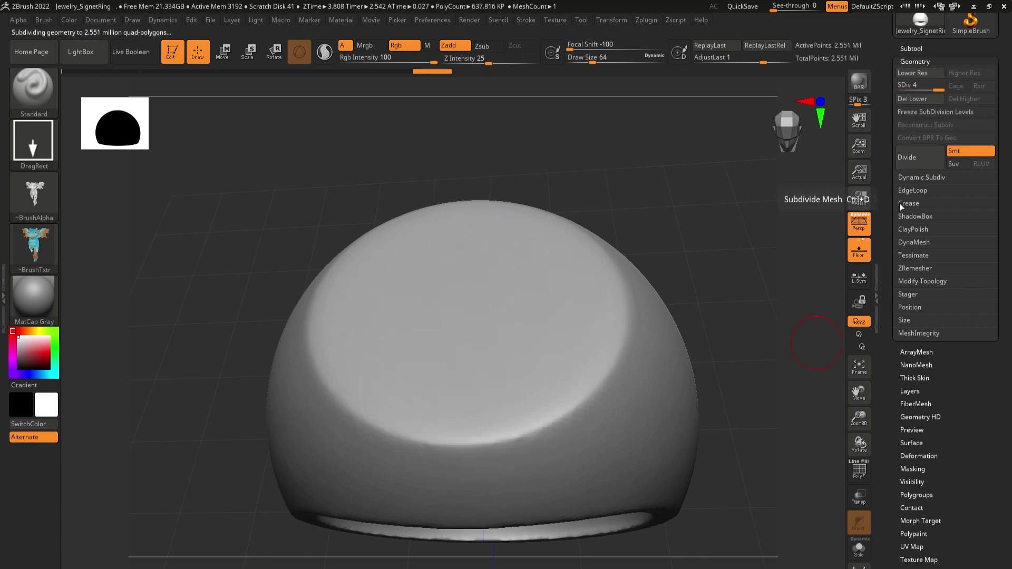
pyautogui.moveTo(463, 314)
pyautogui.mouseDown()
pyautogui.moveTo(594, 364)
pyautogui.moveTo(627, 400)
pyautogui.moveTo(585, 369)
pyautogui.moveTo(593, 343)
pyautogui.mouseUp()
pyautogui.moveTo(728, 289); pyautogui.dragTo(632, 438)
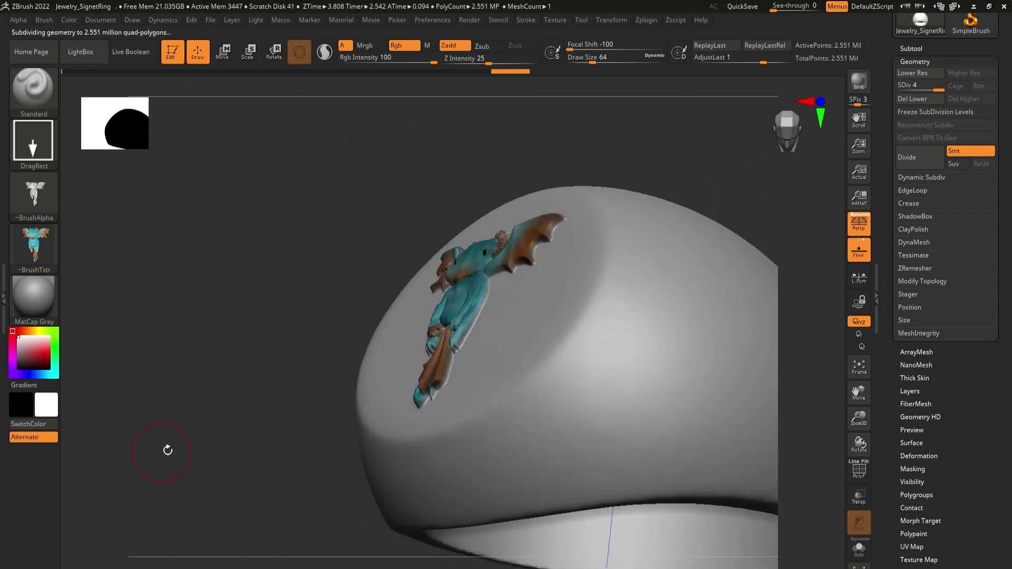
# Step: Stamp a mirrored pair of coloured dragon reliefs on one side of the ring's band, just below the flat top
pyautogui.press('f')
pyautogui.moveTo(764, 420); pyautogui.dragTo(679, 472)
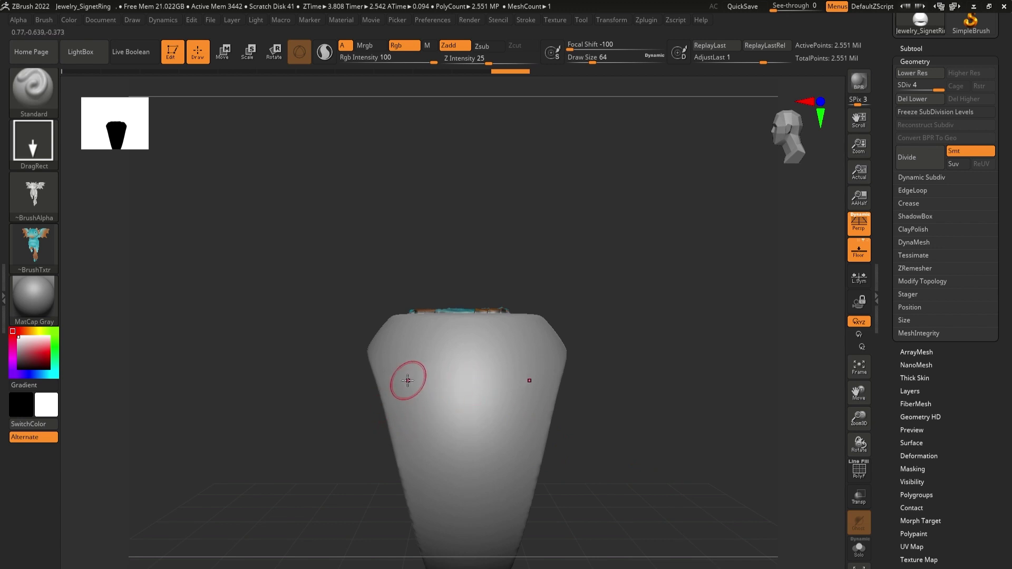
pyautogui.moveTo(421, 422)
pyautogui.mouseDown()
pyautogui.moveTo(449, 264)
pyautogui.moveTo(404, 239)
pyautogui.moveTo(388, 216)
pyautogui.mouseUp()
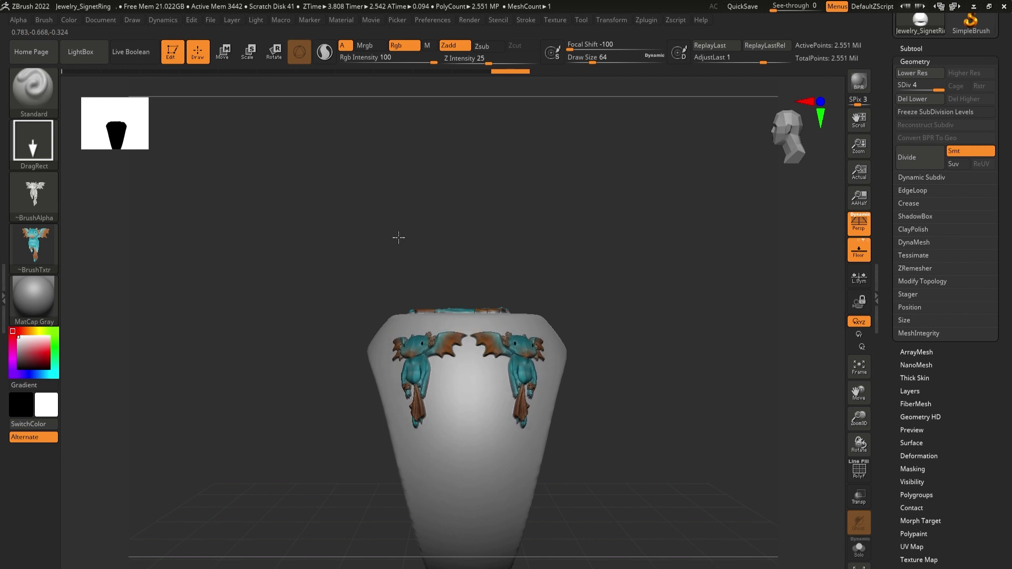
# Step: Stamp another mirrored pair of coloured dragon reliefs on the opposite side of the ring's band
pyautogui.moveTo(418, 253); pyautogui.dragTo(773, 352)
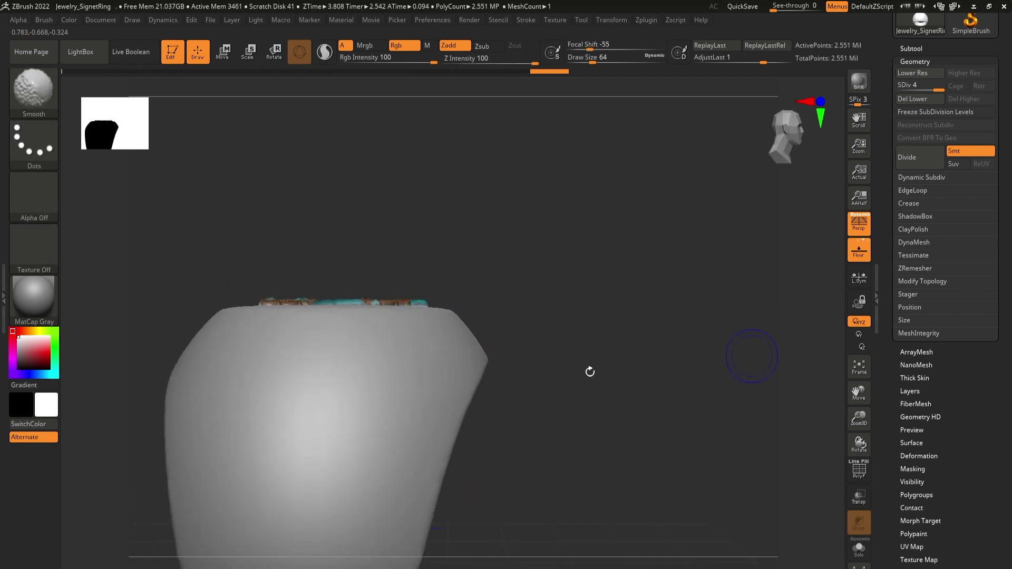
pyautogui.moveTo(611, 440); pyautogui.dragTo(777, 362)
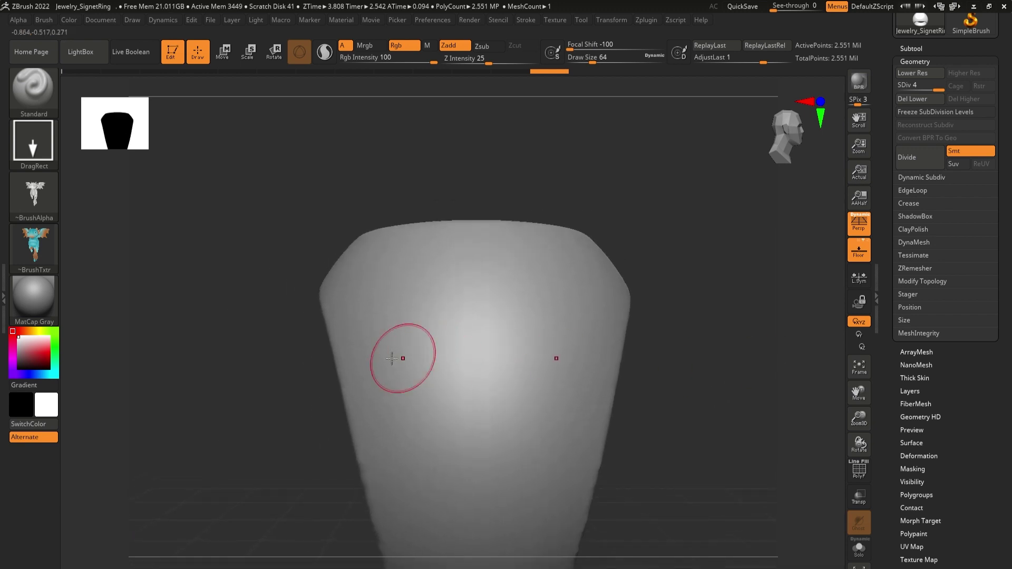
pyautogui.moveTo(410, 362); pyautogui.dragTo(402, 122)
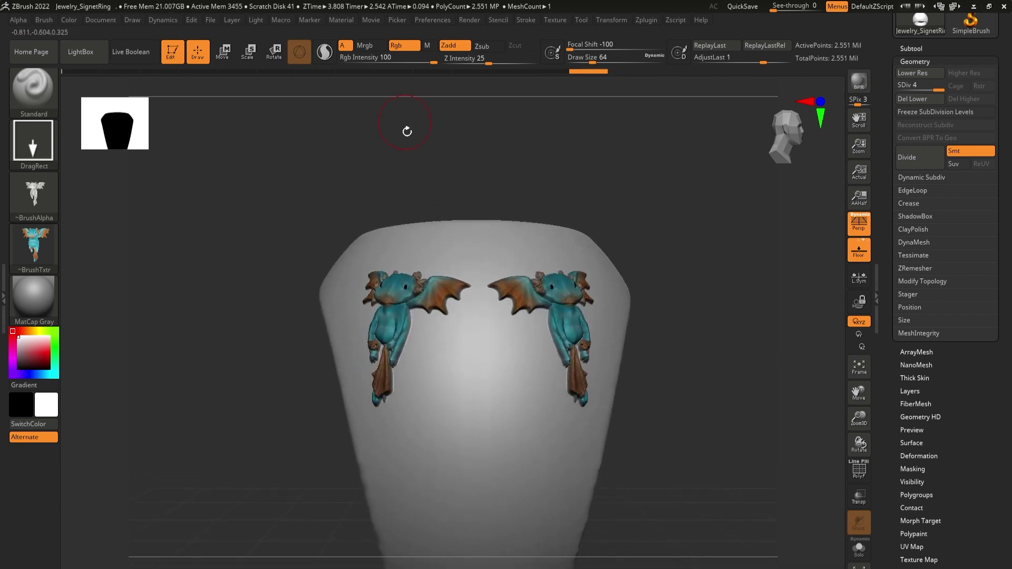
pyautogui.moveTo(723, 416); pyautogui.dragTo(673, 463)
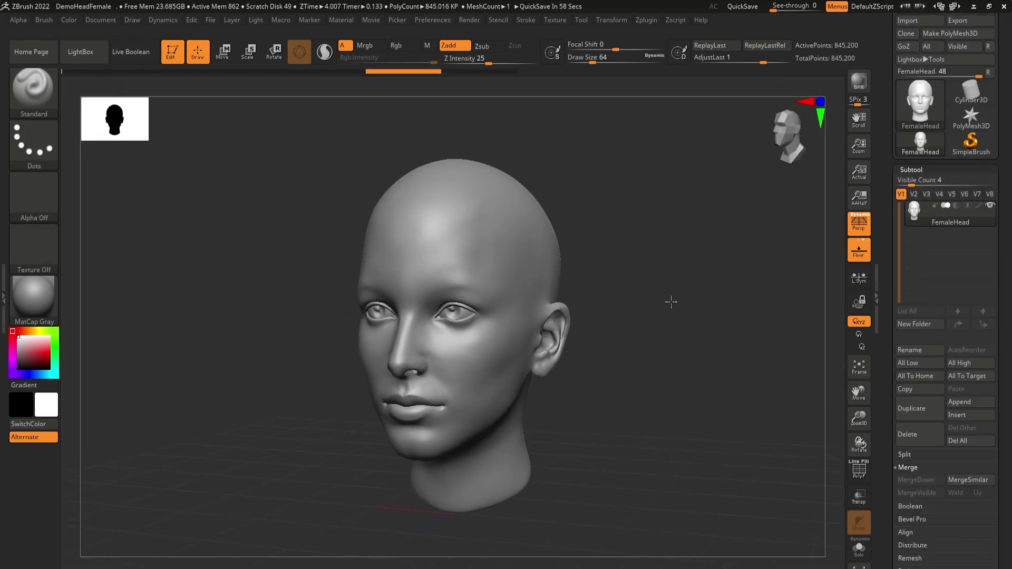
# Step: Review the ClipCircle, ClipCircleCenter, ClipCurve and ClipRect brushes and select ClipCircle for the female head
pyautogui.hotkey('ctrl', 'shift')
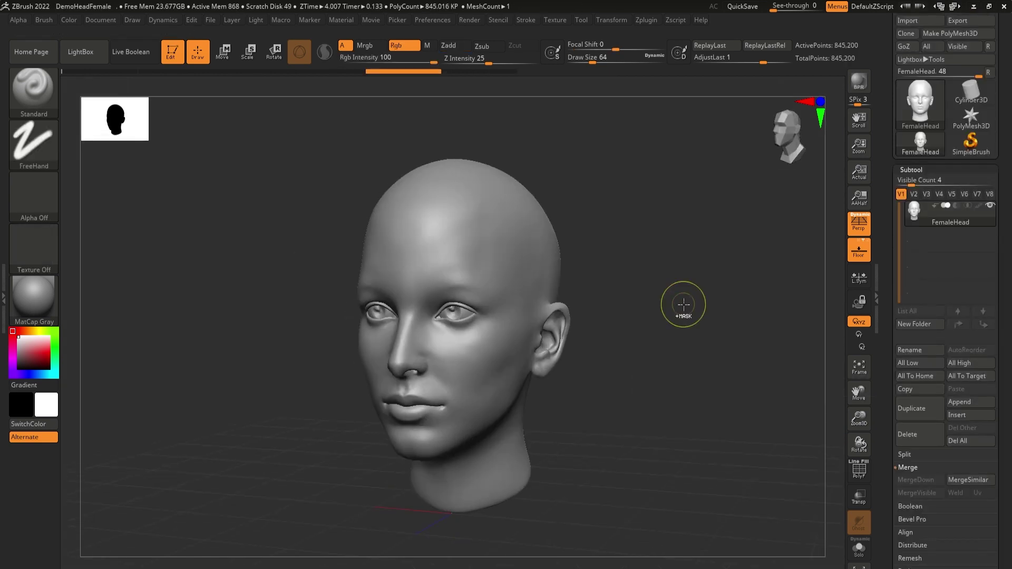
pyautogui.click(48, 149)
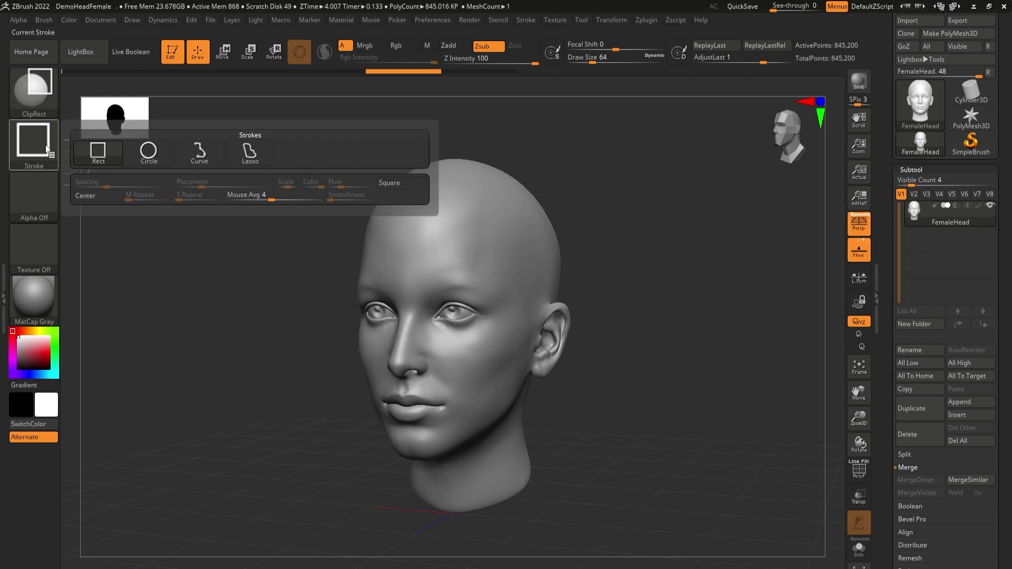
pyautogui.click(33, 89)
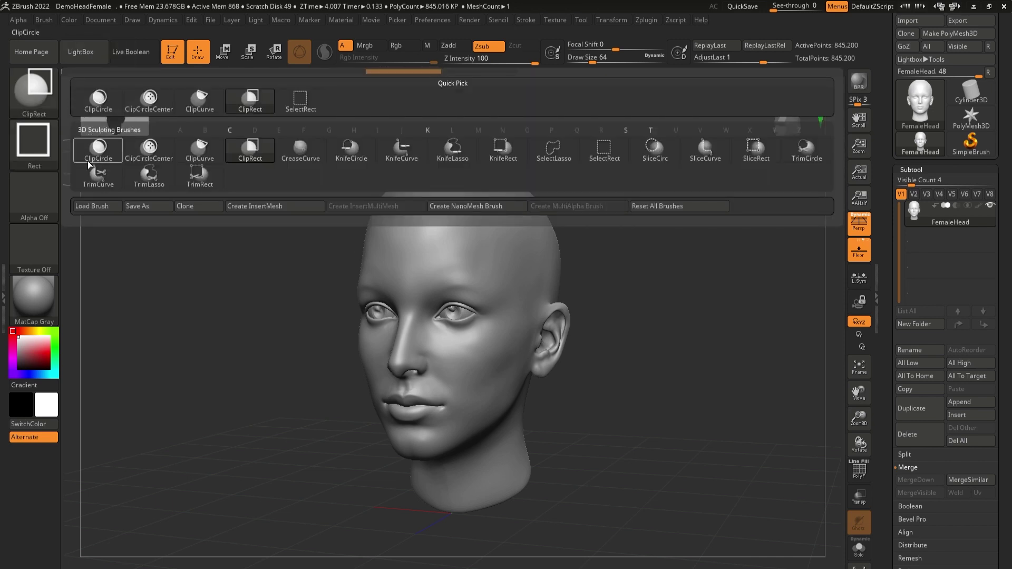
pyautogui.moveTo(85, 157)
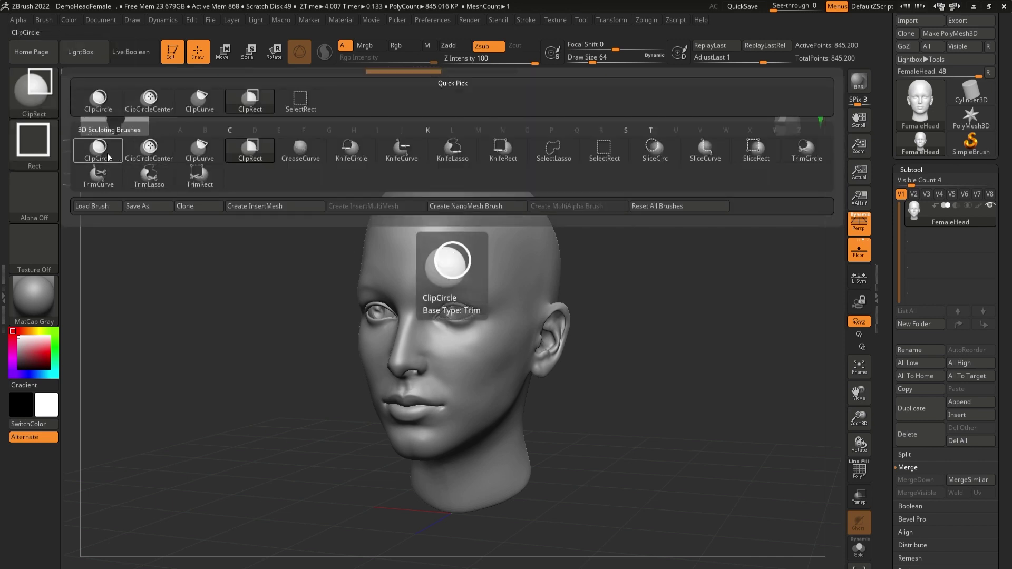
pyautogui.moveTo(166, 163)
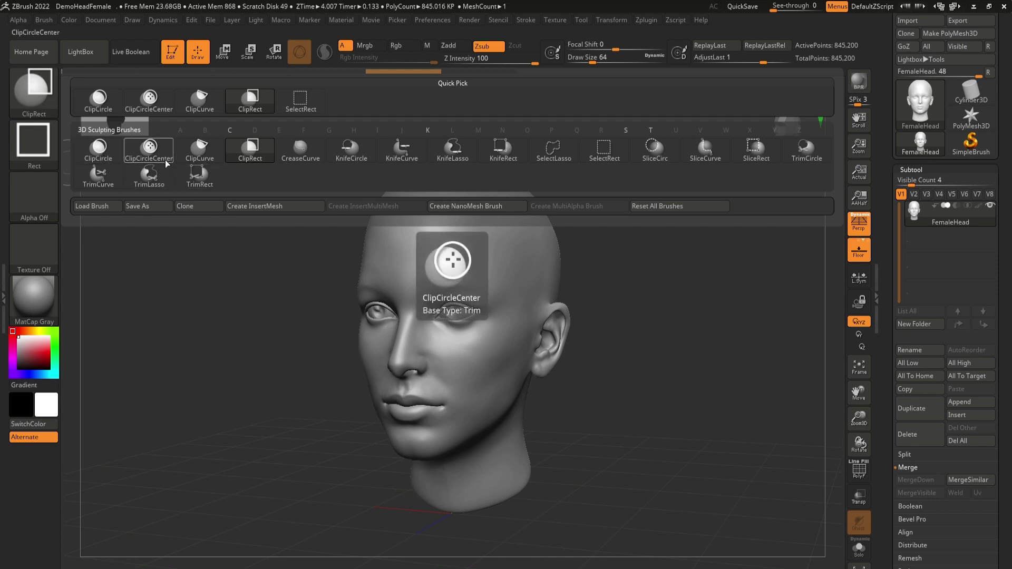
pyautogui.moveTo(203, 165)
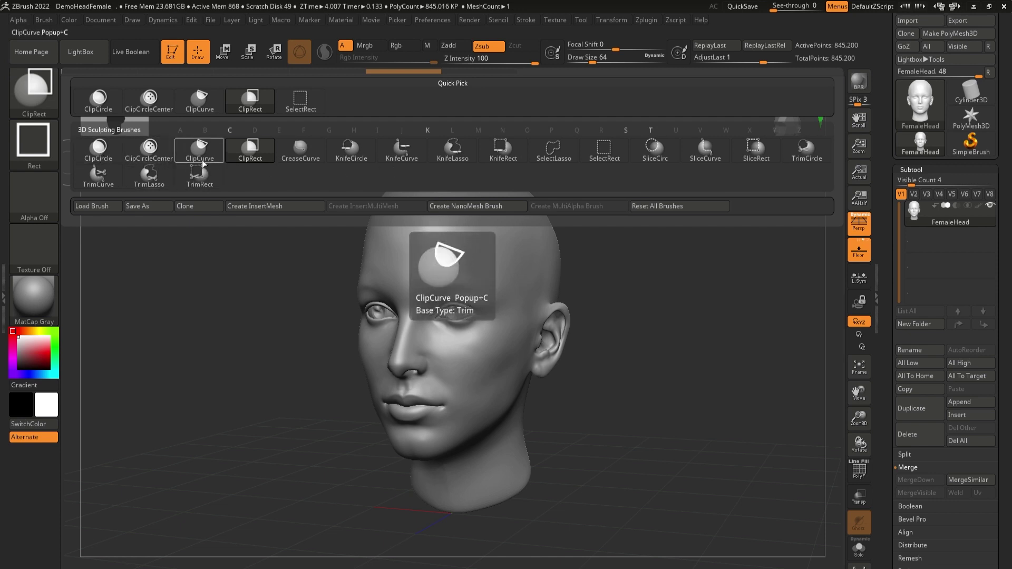
pyautogui.moveTo(255, 160)
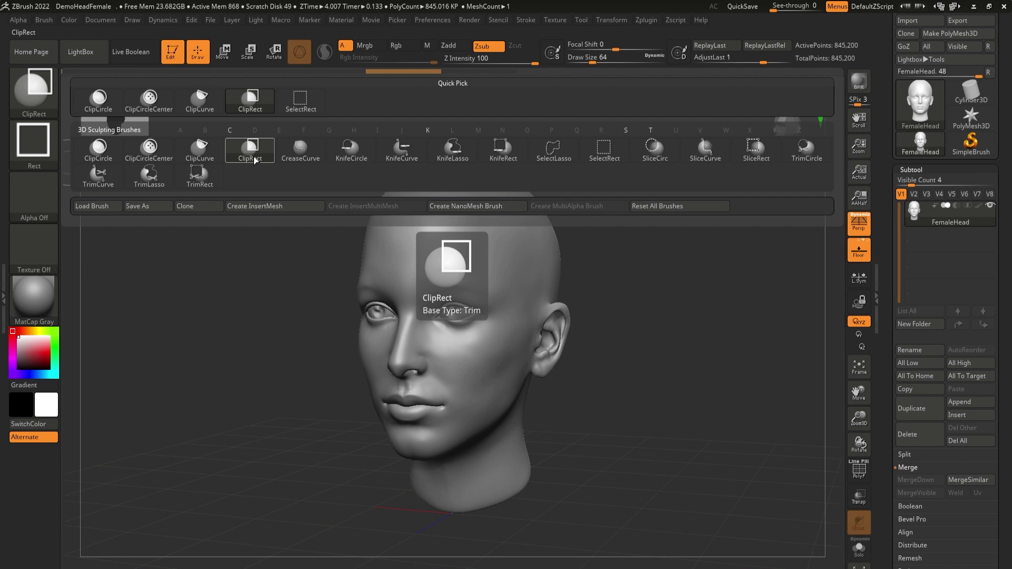
pyautogui.click(98, 150)
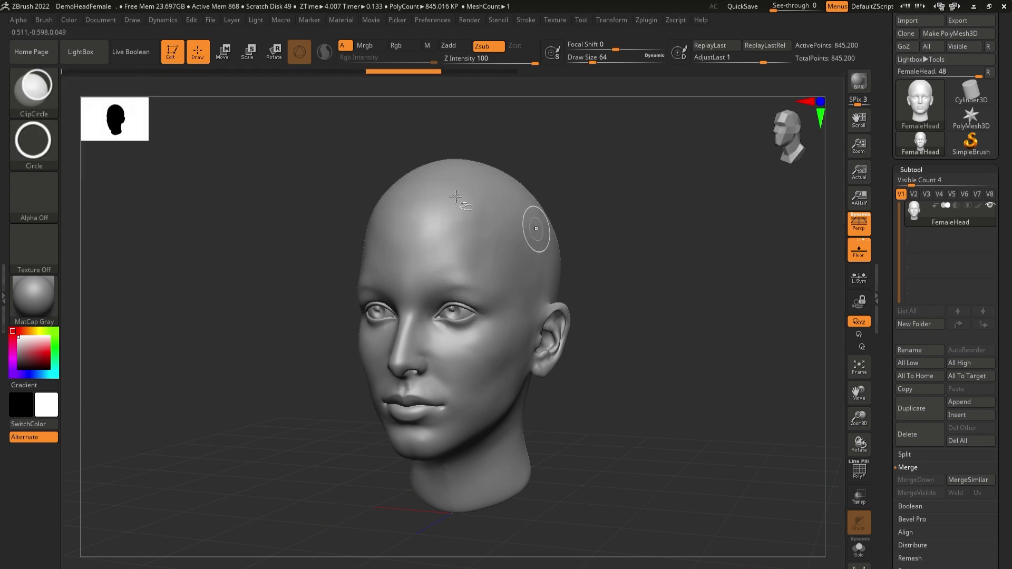
# Step: Try clipping a large circle out of the back of the head around the ear, and undo the clip
pyautogui.moveTo(500, 218)
pyautogui.keyDown('ctrl'); pyautogui.keyDown('shift'); pyautogui.mouseDown()
pyautogui.moveTo(611, 332)
pyautogui.moveTo(661, 426)
pyautogui.mouseUp(); pyautogui.keyUp('shift'); pyautogui.keyUp('ctrl')
pyautogui.moveTo(754, 389)
pyautogui.mouseDown()
pyautogui.moveTo(680, 390)
pyautogui.moveTo(740, 391)
pyautogui.mouseUp()
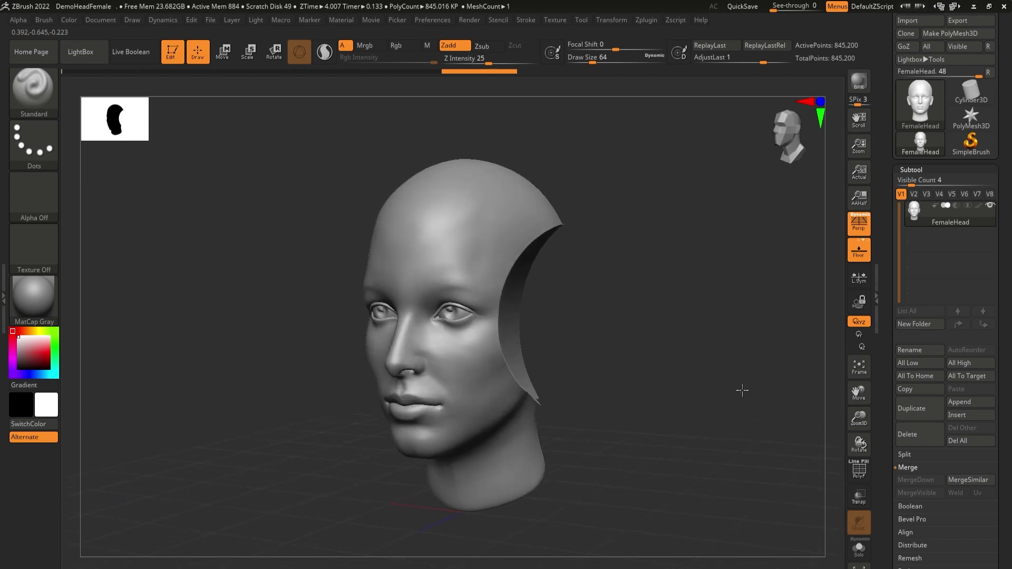
pyautogui.hotkey('ctrl', 'z')
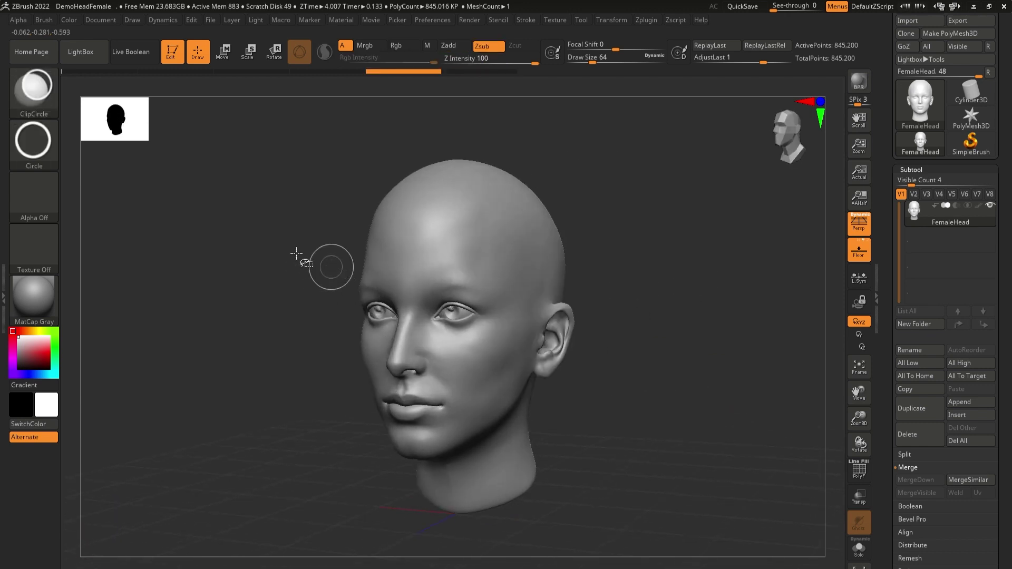
# Step: Select the ClipCircleCenter brush, try a circular clip centred on the forehead, and undo it
pyautogui.click(33, 95)
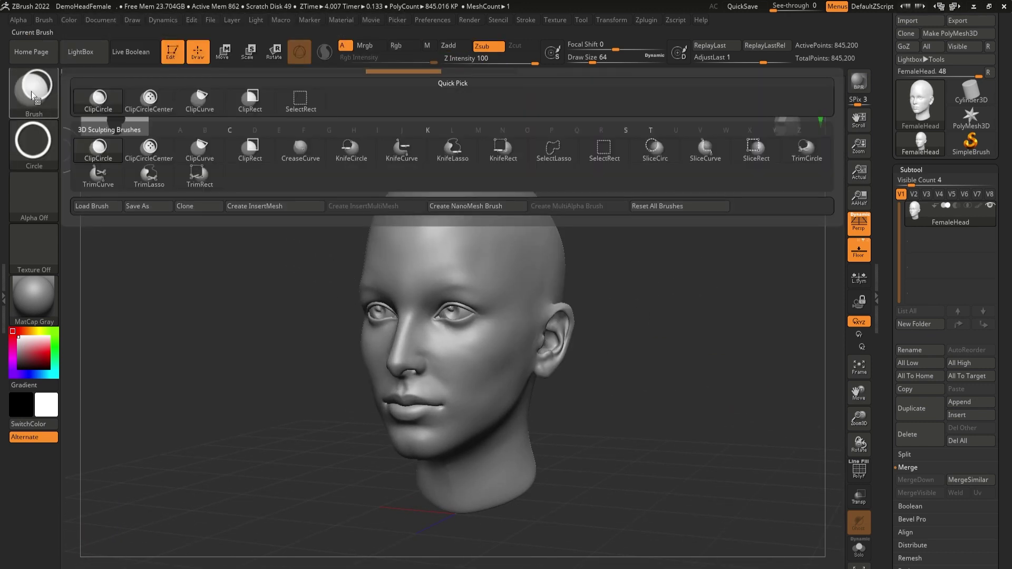
pyautogui.click(98, 149)
pyautogui.click(33, 88)
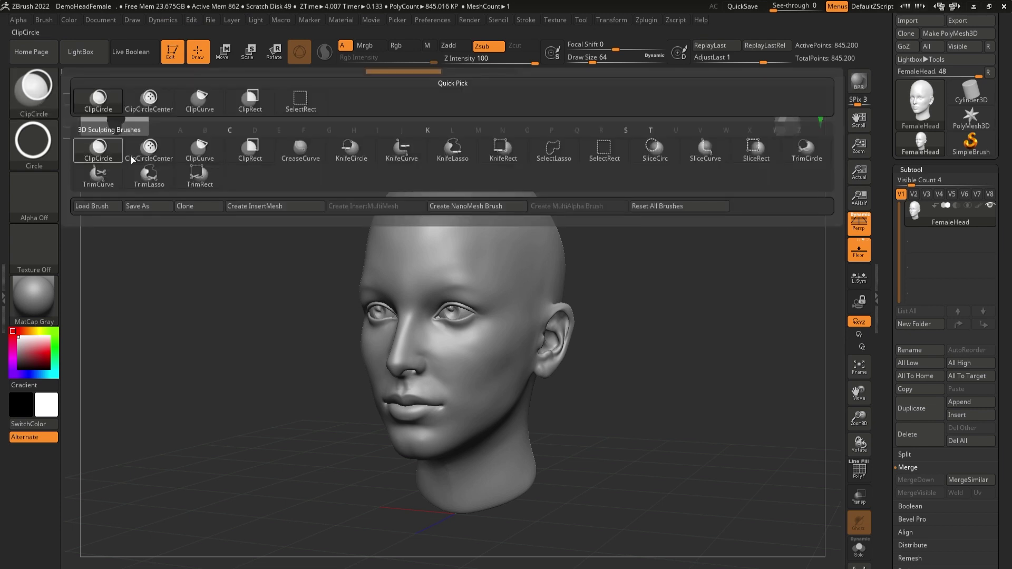
pyautogui.click(152, 150)
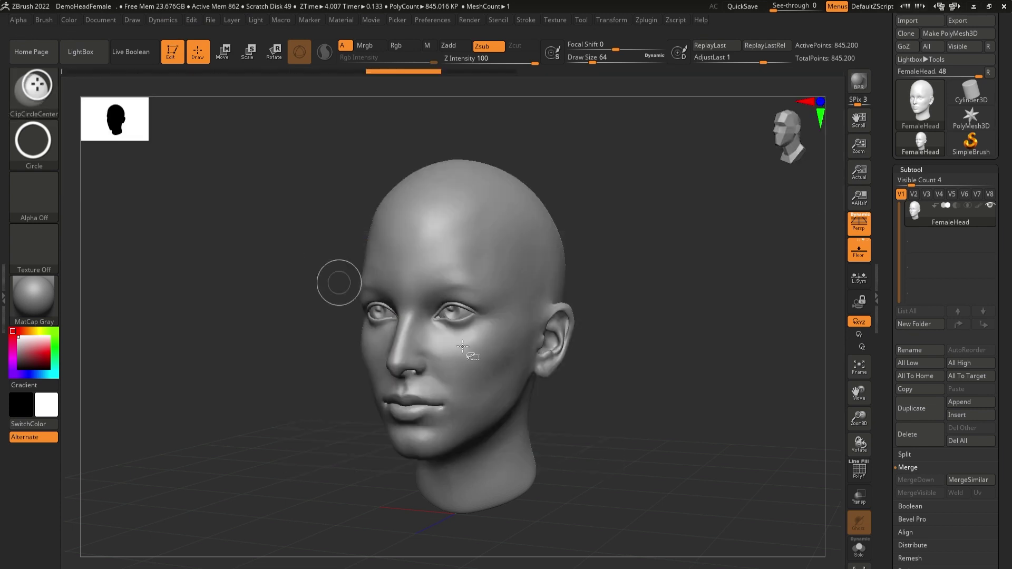
pyautogui.keyDown('ctrl'); pyautogui.keyDown('shift'); pyautogui.moveTo(400, 259); pyautogui.dragTo(450, 287); pyautogui.keyUp('shift'); pyautogui.keyUp('ctrl')
pyautogui.hotkey('ctrl', 'z')
pyautogui.hotkey('ctrl', 'z')
pyautogui.hotkey('ctrl', 'z')
pyautogui.hotkey('ctrl', 'z')
# Step: Try circular clips drawn outward from centres beside and just above the ear, and undo them
pyautogui.moveTo(593, 319)
pyautogui.keyDown('ctrl'); pyautogui.keyDown('shift'); pyautogui.mouseDown()
pyautogui.moveTo(609, 378)
pyautogui.moveTo(645, 411)
pyautogui.mouseUp(); pyautogui.keyUp('shift'); pyautogui.keyUp('ctrl')
pyautogui.hotkey('ctrl', 'z')
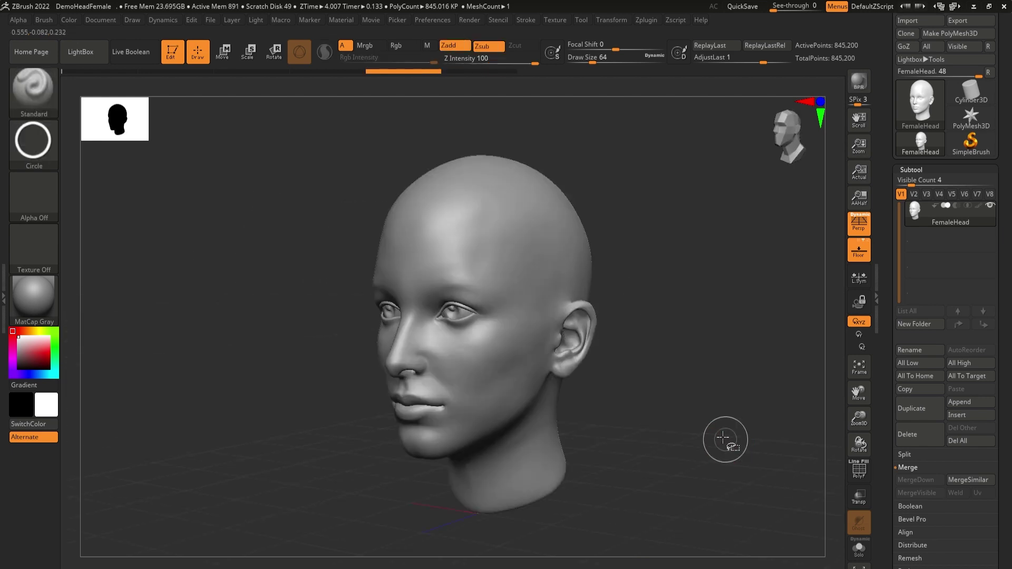
pyautogui.keyDown('ctrl'); pyautogui.keyDown('shift'); pyautogui.moveTo(553, 303); pyautogui.dragTo(640, 377); pyautogui.keyUp('shift'); pyautogui.keyUp('ctrl')
pyautogui.moveTo(722, 406); pyautogui.dragTo(674, 355)
pyautogui.hotkey('ctrl', 'z')
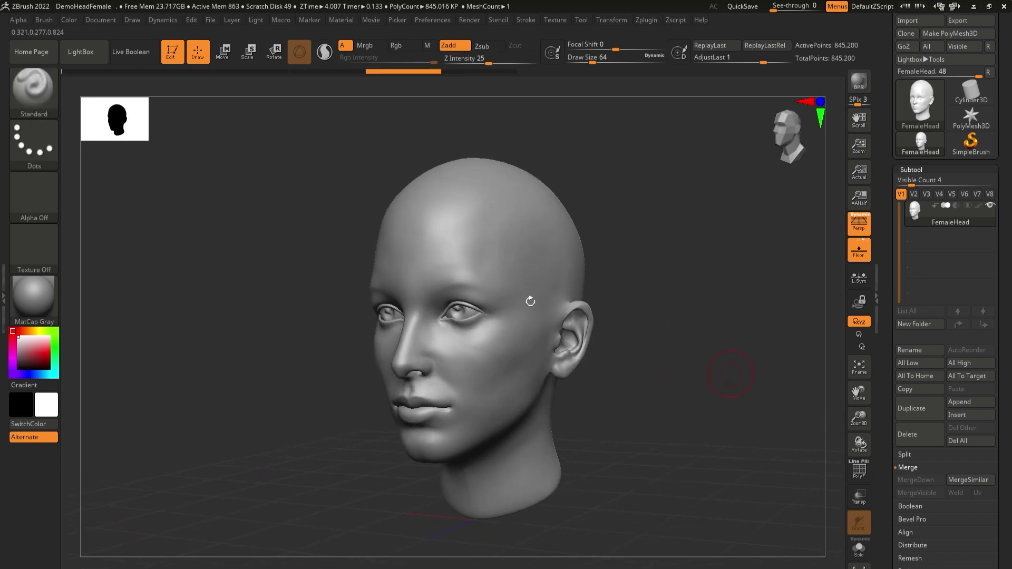
# Step: Select the ClipRect brush, try clipping the head to a rectangle around the eyes, and undo the clip
pyautogui.hotkey('ctrl', 'shift')
pyautogui.keyDown('ctrl'); pyautogui.keyDown('shift'); pyautogui.click(40, 138); pyautogui.keyUp('shift'); pyautogui.keyUp('ctrl')
pyautogui.keyDown('ctrl'); pyautogui.keyDown('shift'); pyautogui.click(33, 89); pyautogui.keyUp('shift'); pyautogui.keyUp('ctrl')
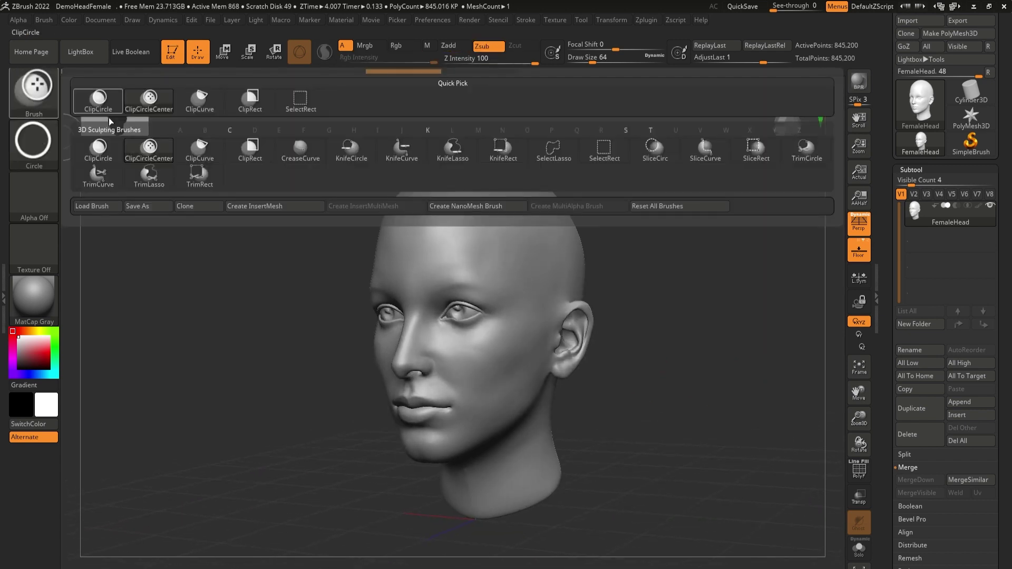
pyautogui.keyDown('ctrl'); pyautogui.keyDown('shift'); pyautogui.click(252, 151); pyautogui.keyUp('shift'); pyautogui.keyUp('ctrl')
pyautogui.keyDown('ctrl'); pyautogui.keyDown('shift'); pyautogui.moveTo(299, 244); pyautogui.dragTo(493, 367); pyautogui.keyUp('shift'); pyautogui.keyUp('ctrl')
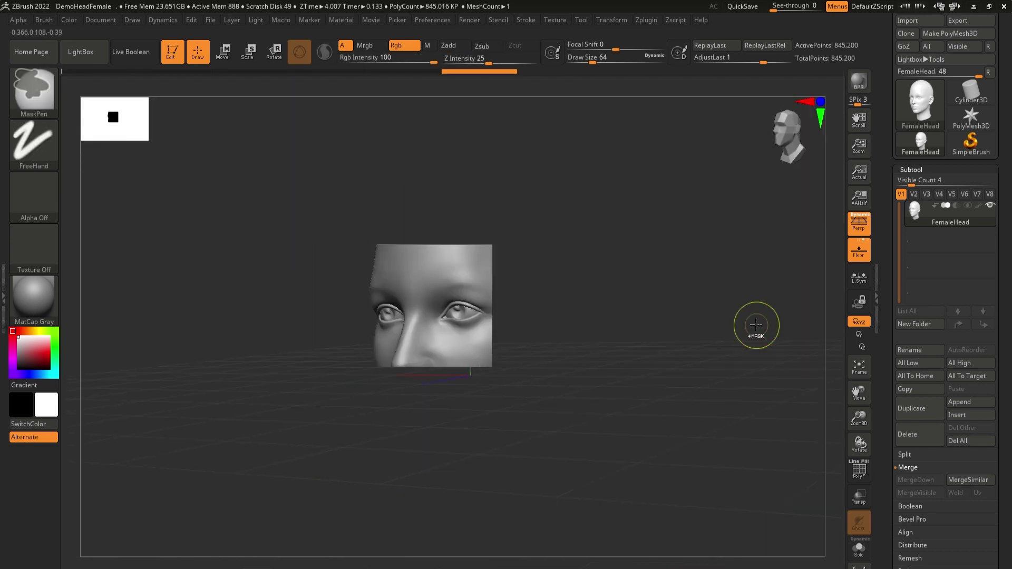
pyautogui.hotkey('ctrl', 'z')
# Step: Try an inverted rectangular clip over the eyes and a wider regular one across the face, and undo both
pyautogui.keyDown('ctrl'); pyautogui.keyDown('alt'); pyautogui.keyDown('shift'); pyautogui.moveTo(326, 247); pyautogui.dragTo(483, 353); pyautogui.keyUp('shift'); pyautogui.keyUp('alt'); pyautogui.keyUp('ctrl')
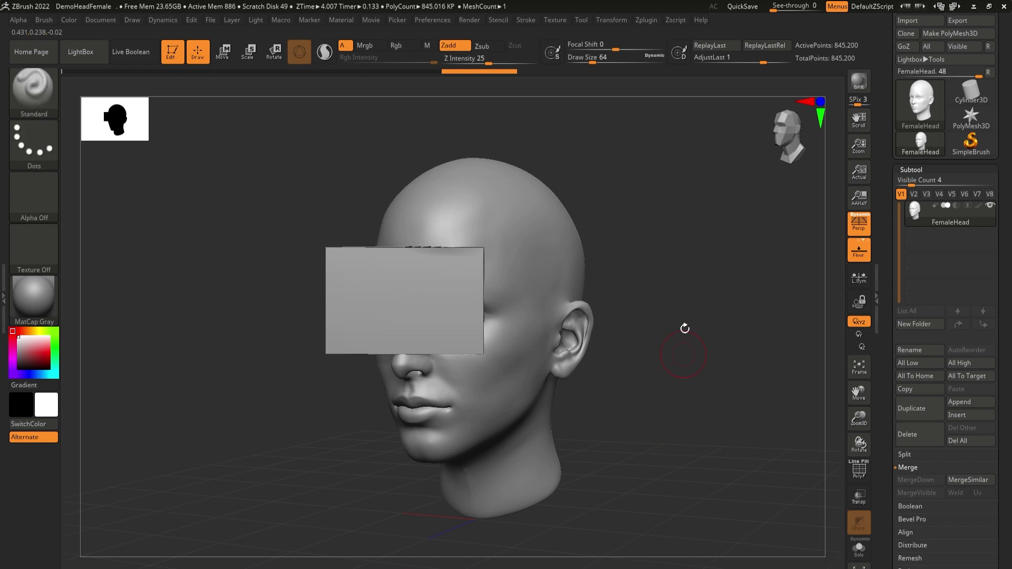
pyautogui.hotkey('ctrl', 'z')
pyautogui.keyDown('ctrl'); pyautogui.keyDown('shift'); pyautogui.moveTo(474, 242); pyautogui.dragTo(190, 422); pyautogui.keyUp('shift'); pyautogui.keyUp('ctrl')
pyautogui.hotkey('ctrl', 'z')
pyautogui.hotkey('ctrl', 'z')
pyautogui.press('ctrl')
pyautogui.press('ctrl')
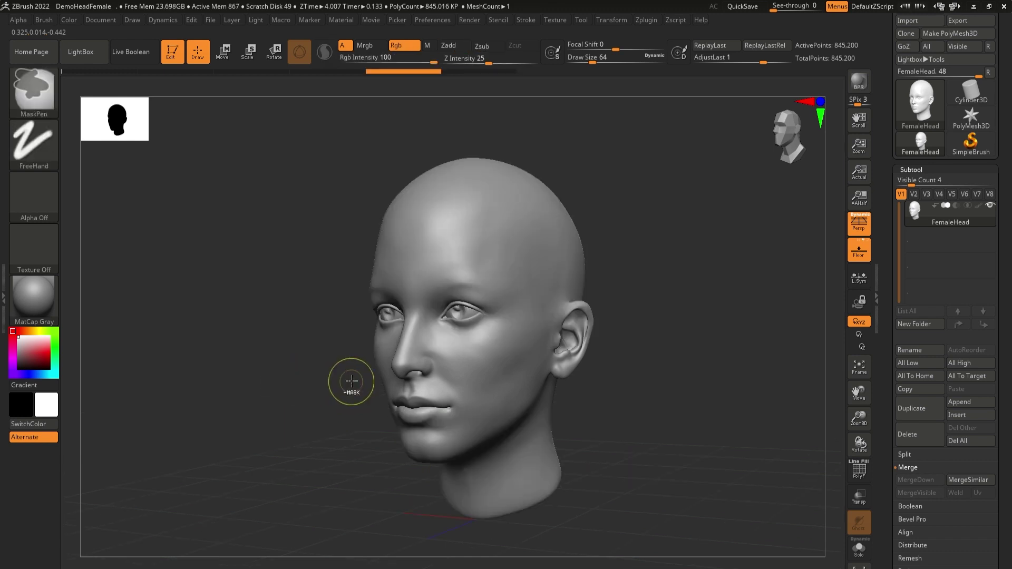
# Step: Try rectangular clips over the lower face and neck and over the ear side of the head
pyautogui.press('shift')
pyautogui.moveTo(312, 300)
pyautogui.keyDown('ctrl'); pyautogui.keyDown('shift'); pyautogui.mouseDown()
pyautogui.moveTo(599, 492)
pyautogui.moveTo(637, 479)
pyautogui.mouseUp(); pyautogui.keyUp('shift'); pyautogui.keyUp('ctrl')
pyautogui.keyDown('ctrl'); pyautogui.keyDown('shift'); pyautogui.moveTo(642, 226); pyautogui.dragTo(468, 409); pyautogui.keyUp('shift'); pyautogui.keyUp('ctrl')
pyautogui.moveTo(706, 389)
pyautogui.mouseDown()
pyautogui.moveTo(702, 375)
pyautogui.moveTo(681, 390)
pyautogui.mouseUp()
pyautogui.press('ctrl')
pyautogui.keyDown('ctrl'); pyautogui.keyDown('shift'); pyautogui.click(681, 389); pyautogui.keyUp('shift'); pyautogui.keyUp('ctrl')
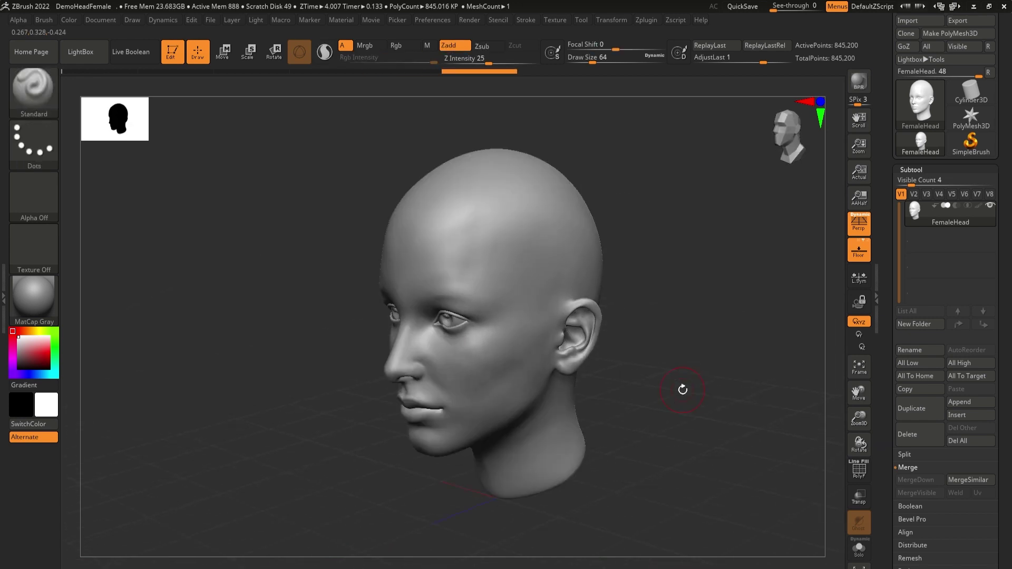
# Step: Freeze the head's subdivision levels and convert it to a DynaMesh at resolution 128
pyautogui.click(908, 169)
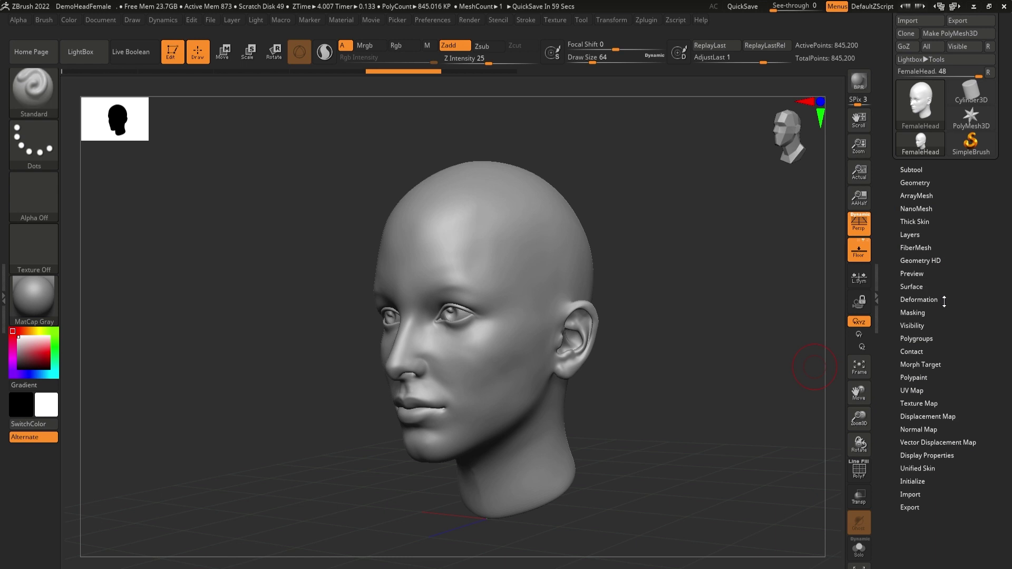
pyautogui.click(916, 183)
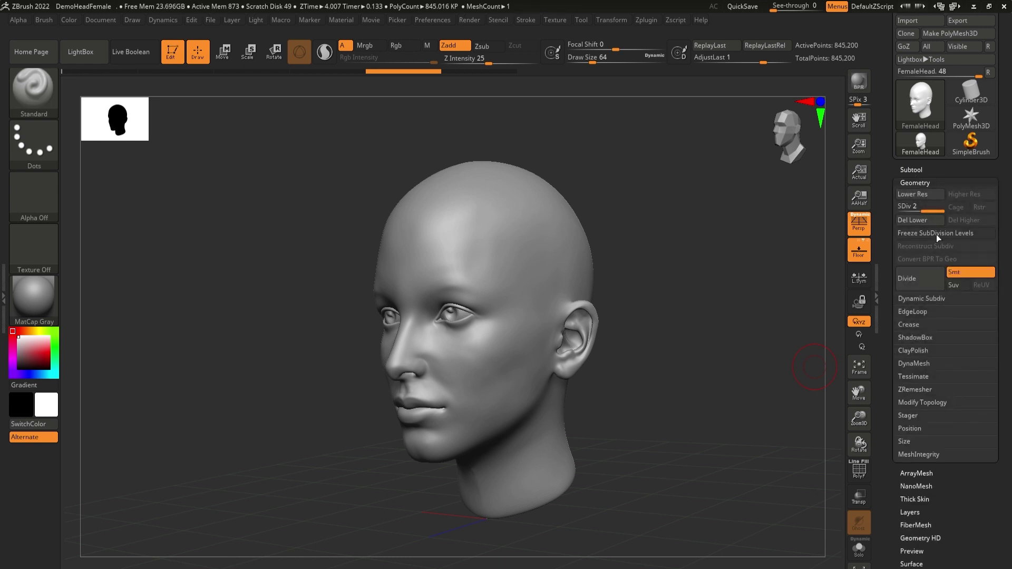
pyautogui.click(917, 363)
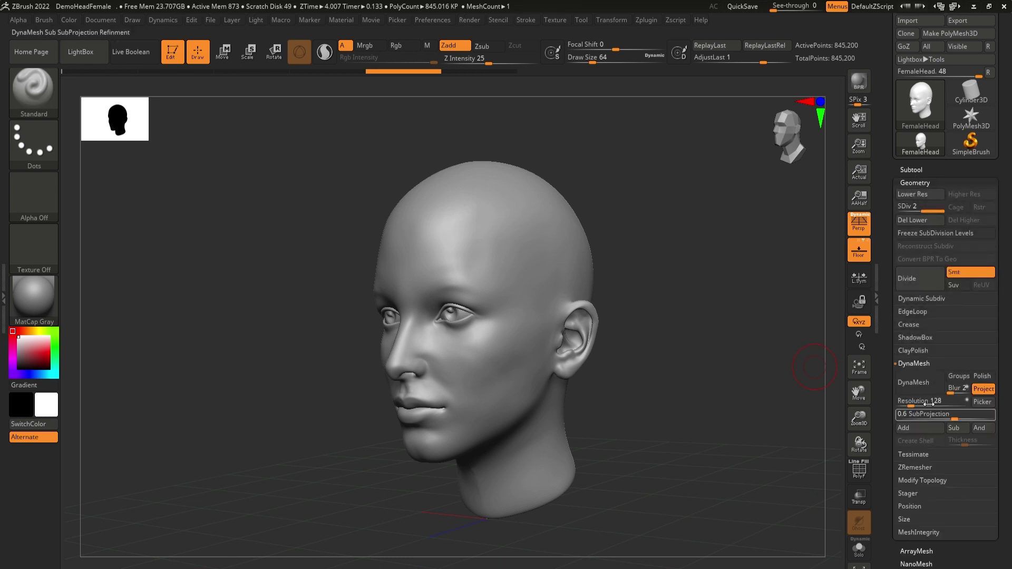
pyautogui.click(912, 386)
pyautogui.click(789, 408)
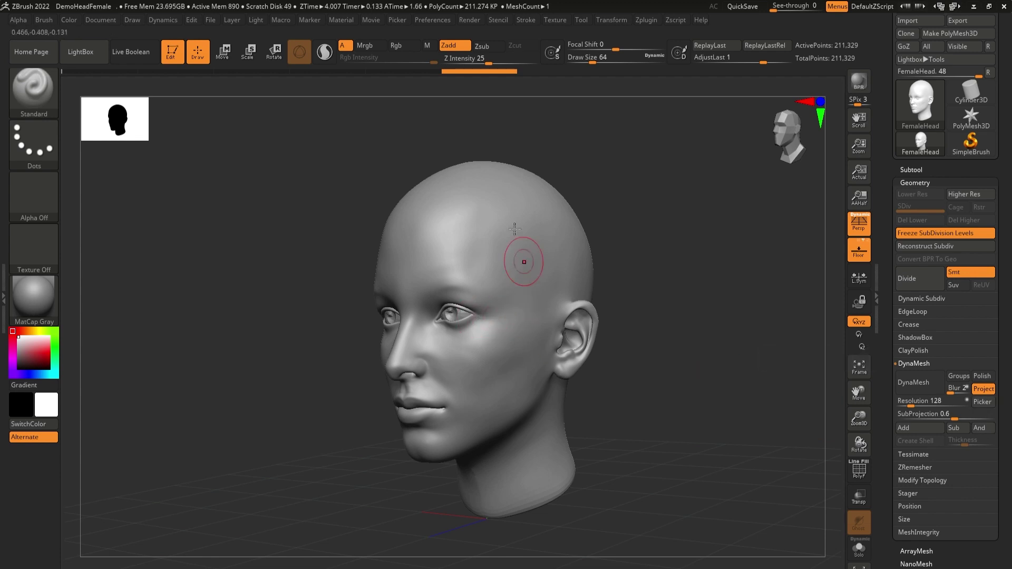
pyautogui.click(922, 394)
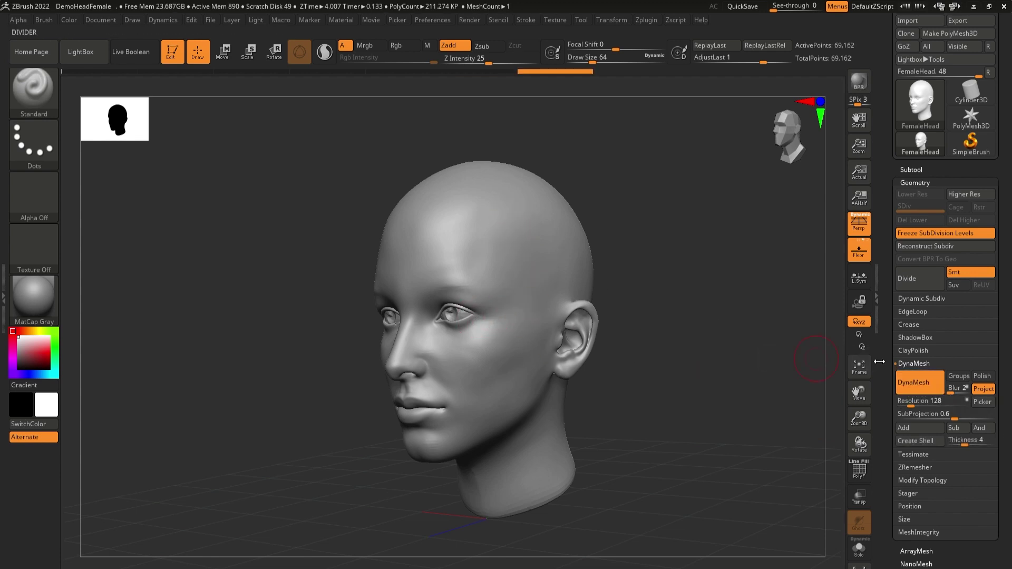